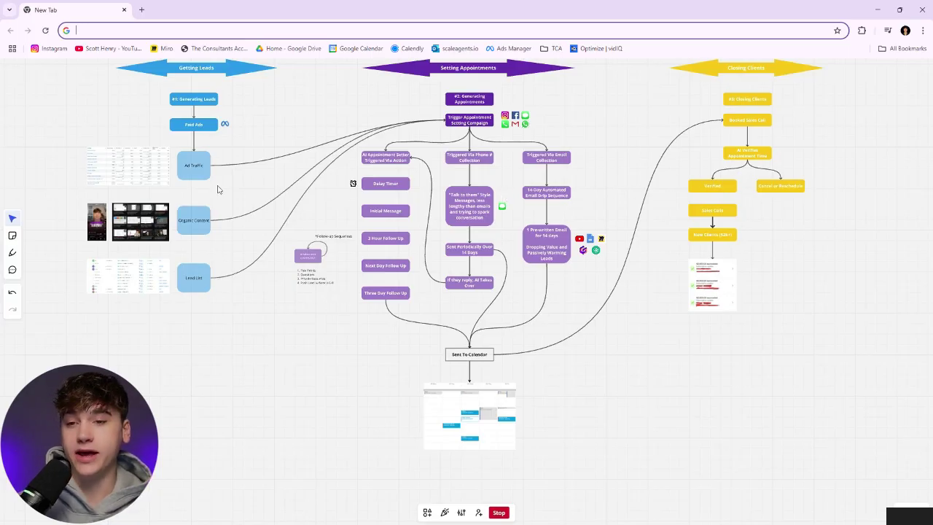
# Pan across the Miro funnel map to the Ads Manager results and chat screenshots
pyautogui.scroll(5, 217, 186)
pyautogui.hscroll(-3, 216, 184)
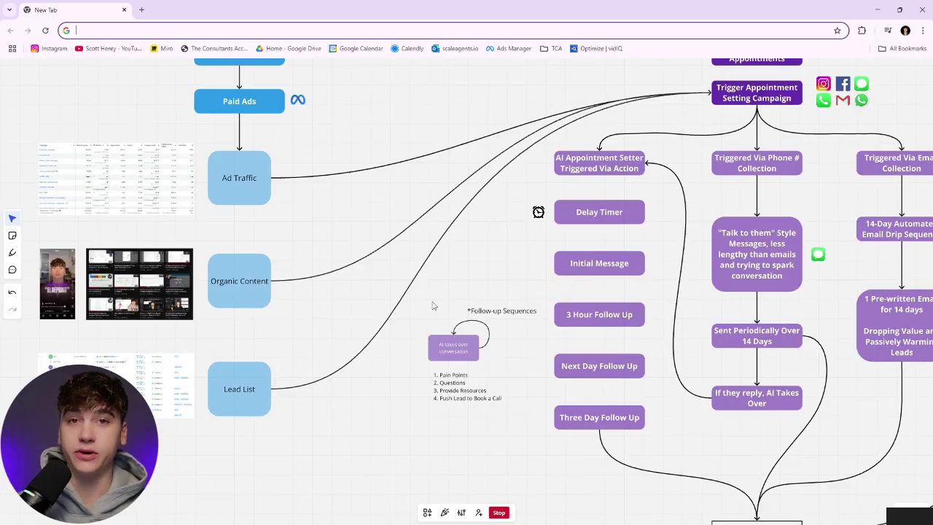
pyautogui.hscroll(5, 479, 285)
pyautogui.scroll(-2, 495, 261)
pyautogui.hscroll(2, 496, 261)
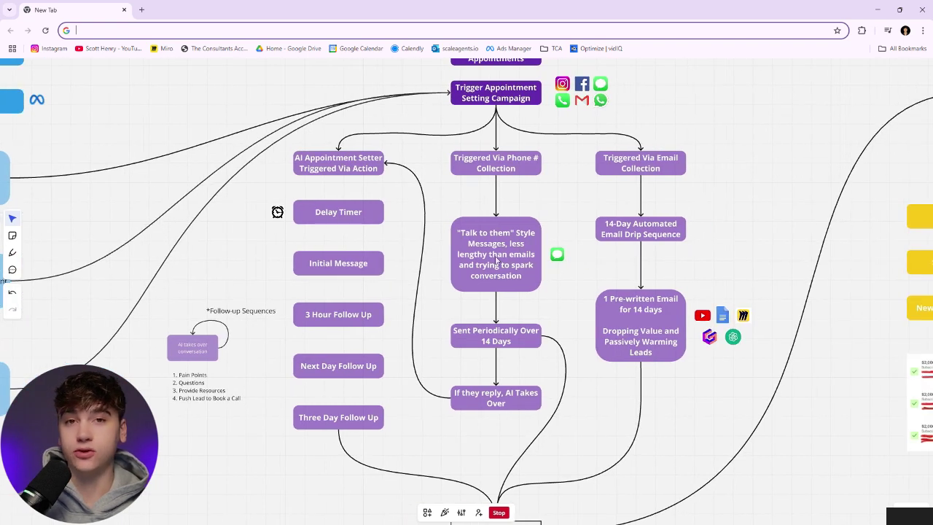
pyautogui.scroll(-3, 495, 261)
pyautogui.hscroll(1, 495, 261)
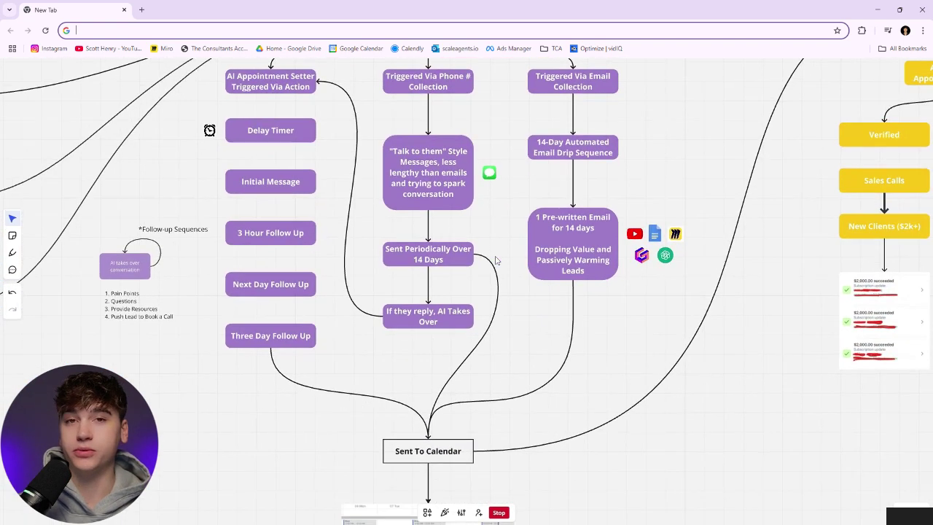
pyautogui.hscroll(10, 573, 405)
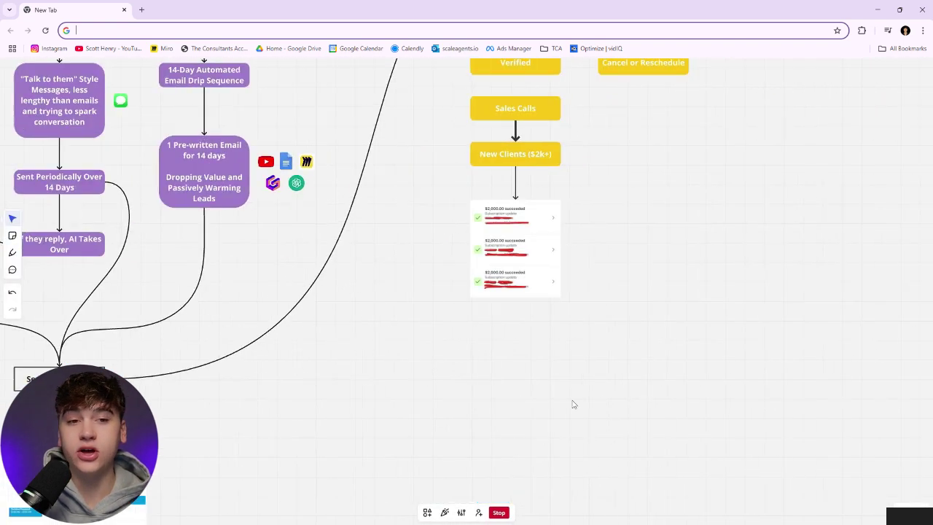
pyautogui.scroll(4, 573, 405)
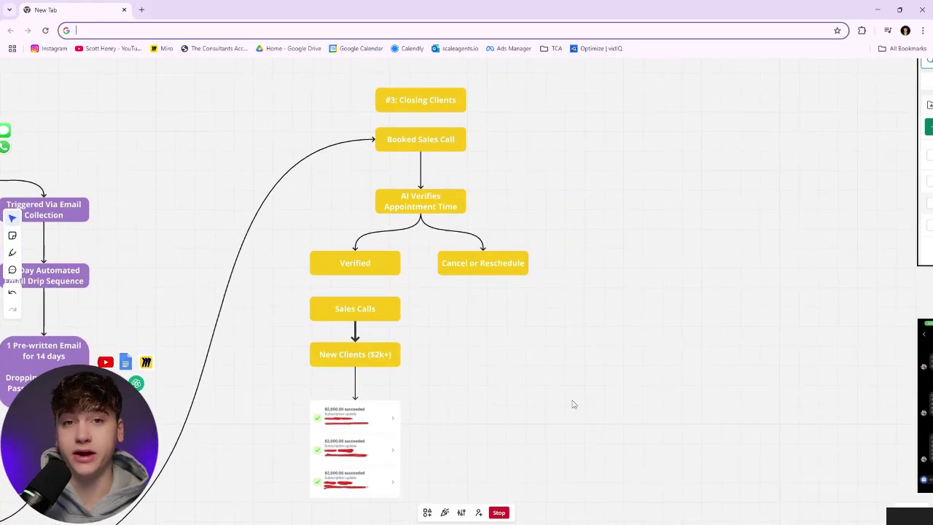
pyautogui.hscroll(15, 573, 403)
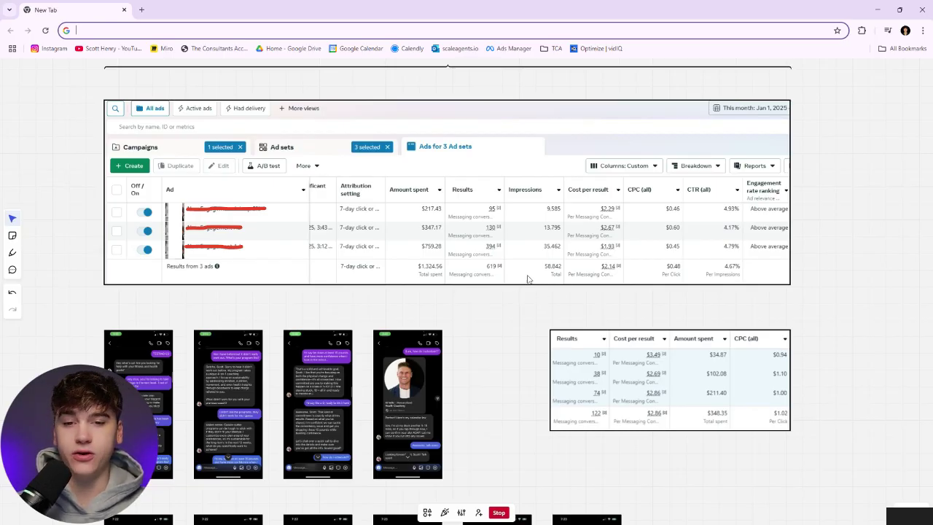
# Scroll down the AI chat screenshot rows to the stock-market and fitness examples
pyautogui.scroll(-5, 486, 308)
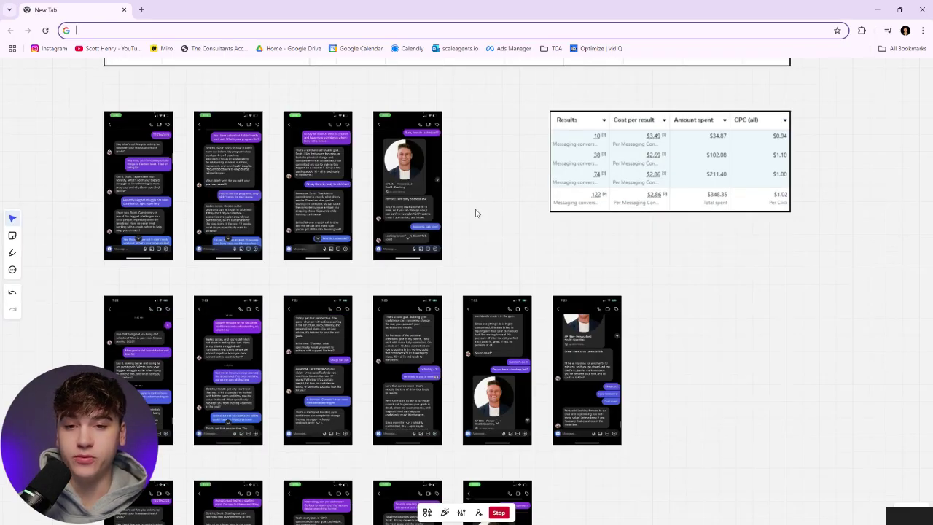
pyautogui.scroll(2, 470, 202)
pyautogui.hscroll(-2, 471, 202)
pyautogui.scroll(-8, 471, 202)
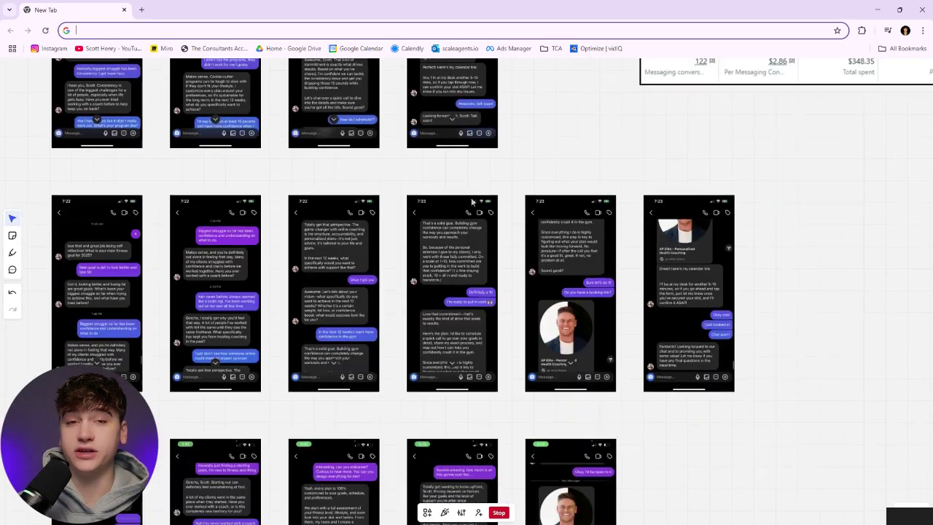
pyautogui.scroll(-2, 471, 202)
pyautogui.scroll(8, 499, 287)
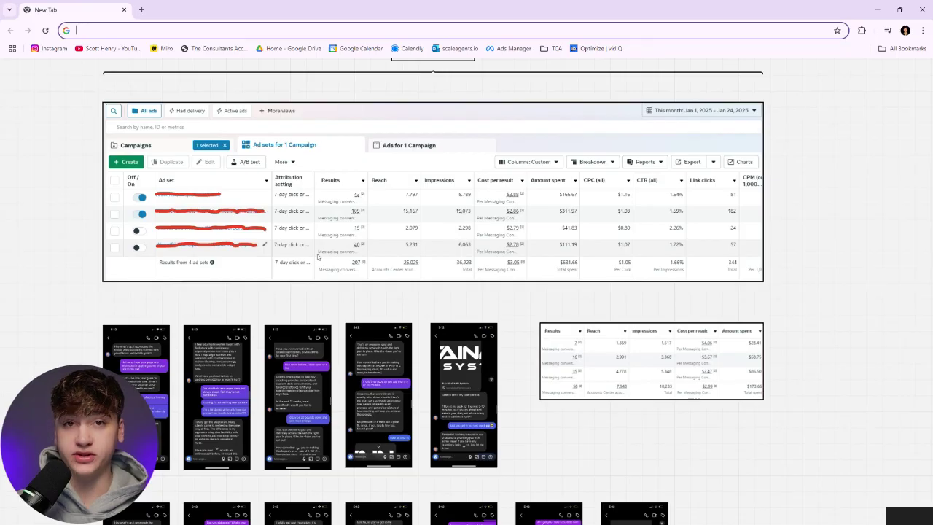
pyautogui.scroll(-2, 317, 257)
pyautogui.scroll(-6, 317, 257)
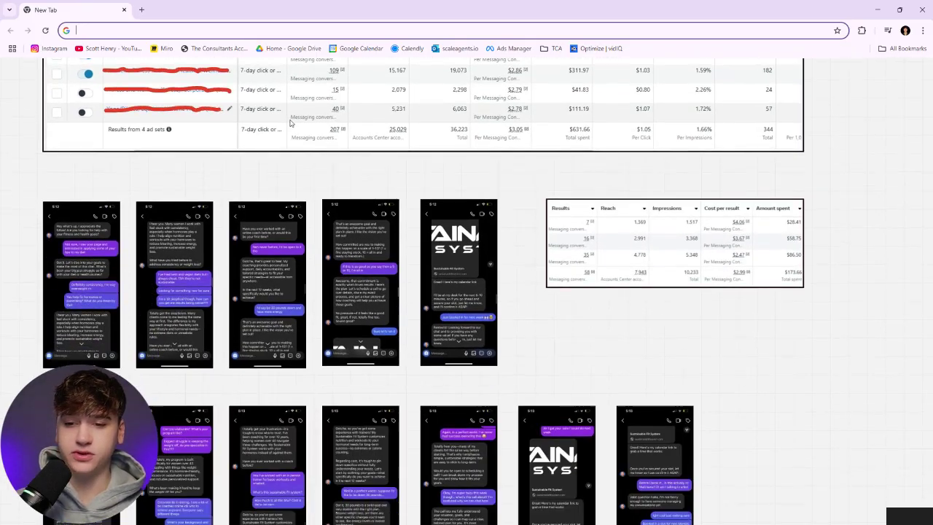
pyautogui.scroll(-6, 423, 291)
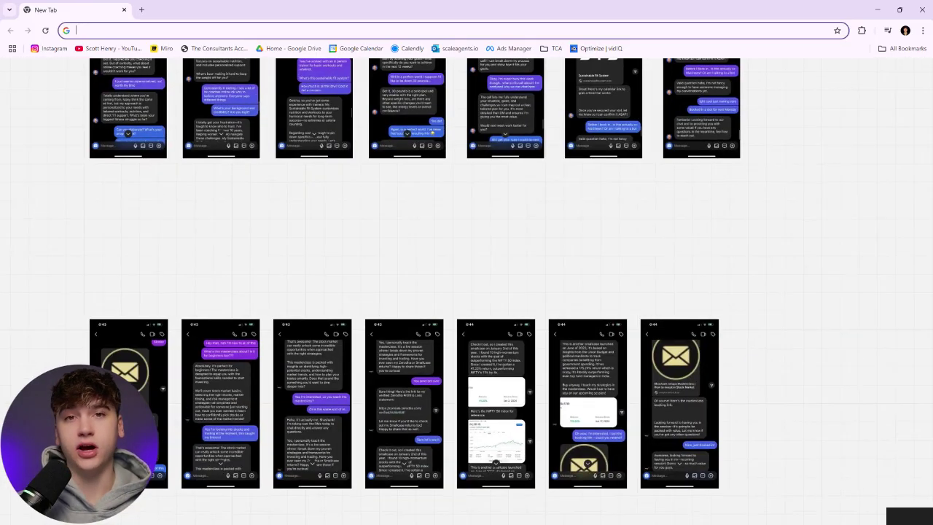
pyautogui.scroll(-6, 422, 292)
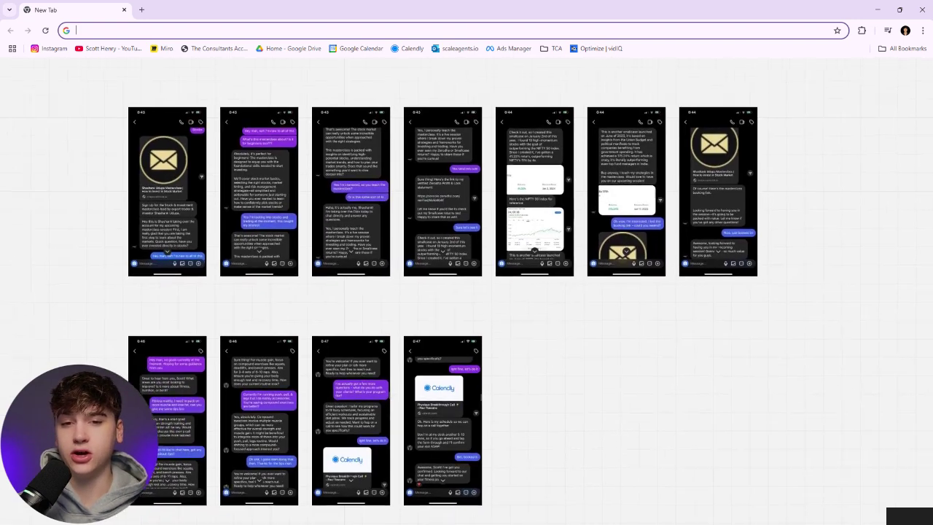
pyautogui.scroll(3, 405, 256)
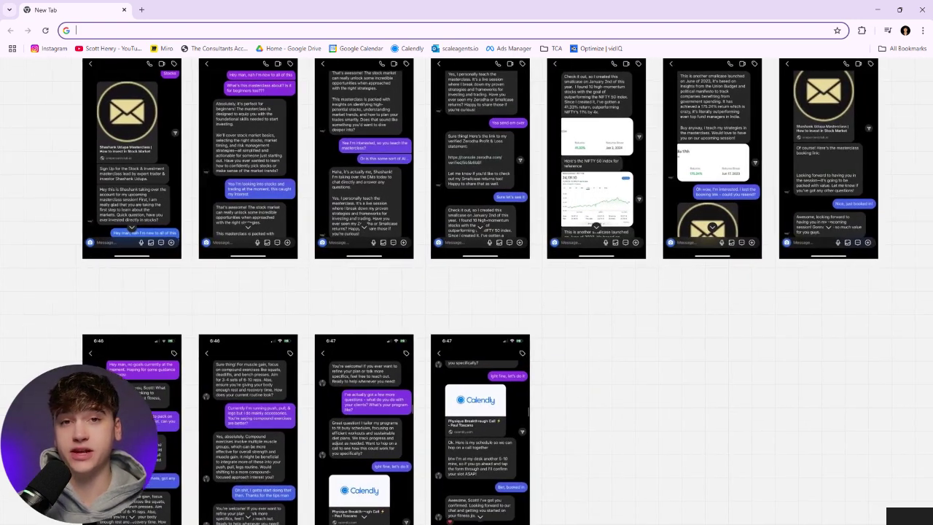
pyautogui.scroll(-2, 463, 292)
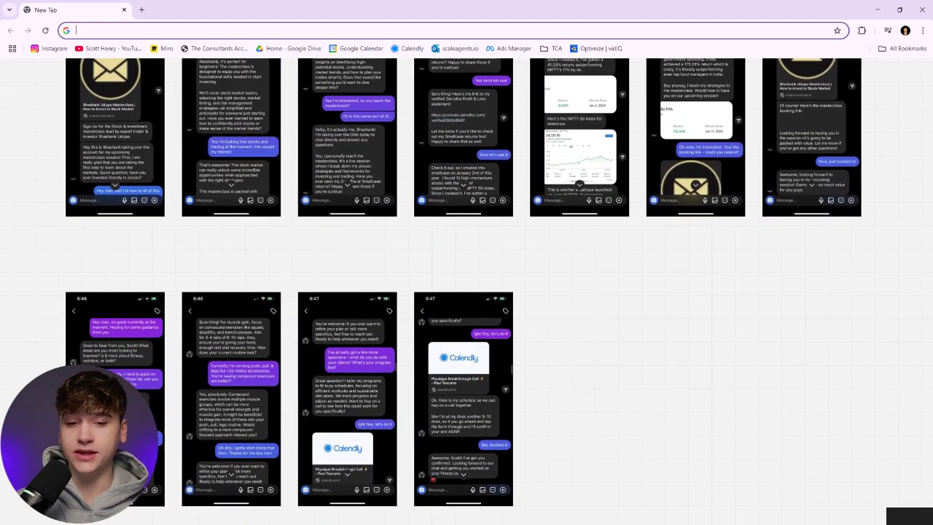
pyautogui.scroll(-5, 467, 292)
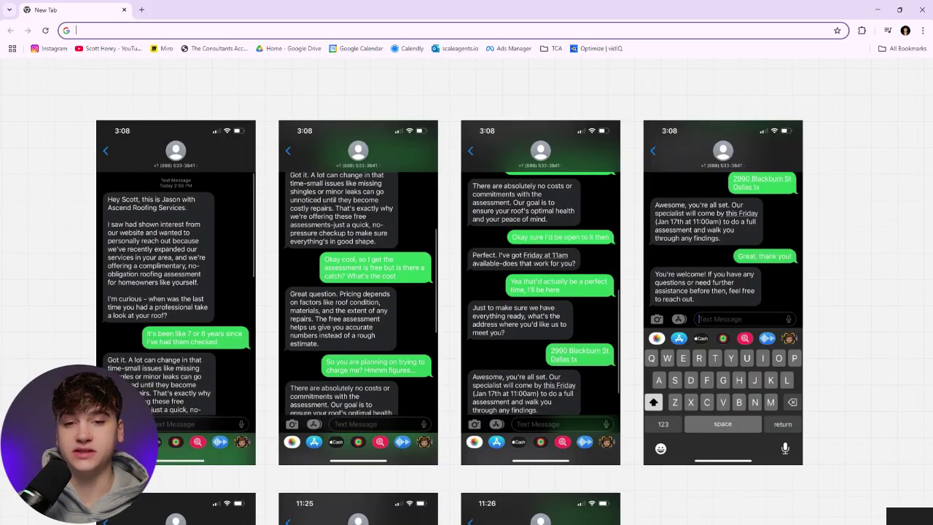
# Review the roofing and electrician text screenshots, then bring every screenshot group into view
pyautogui.scroll(-5, 466, 292)
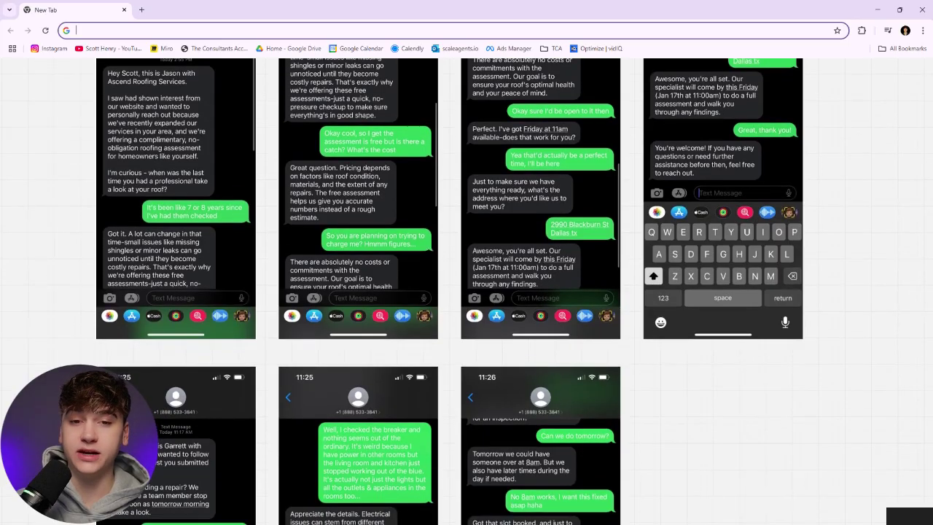
pyautogui.scroll(-5, 467, 292)
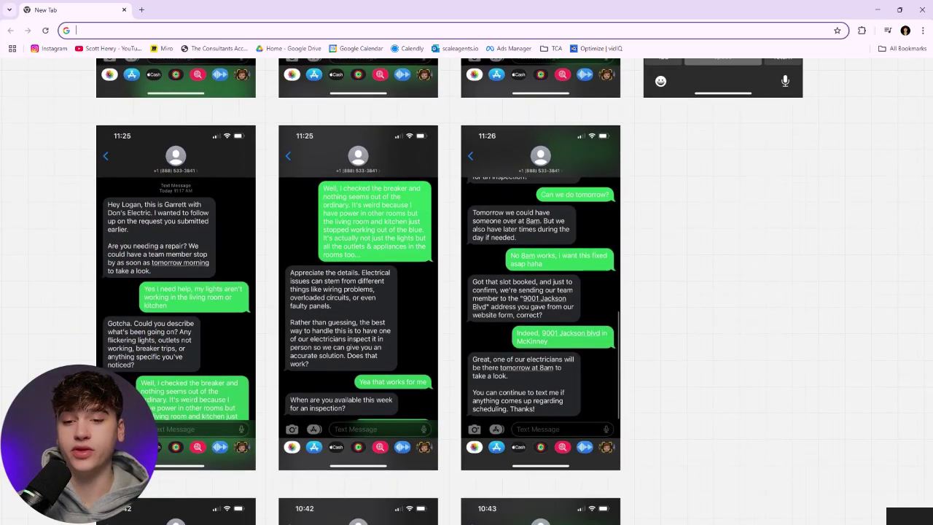
pyautogui.scroll(-5, 467, 292)
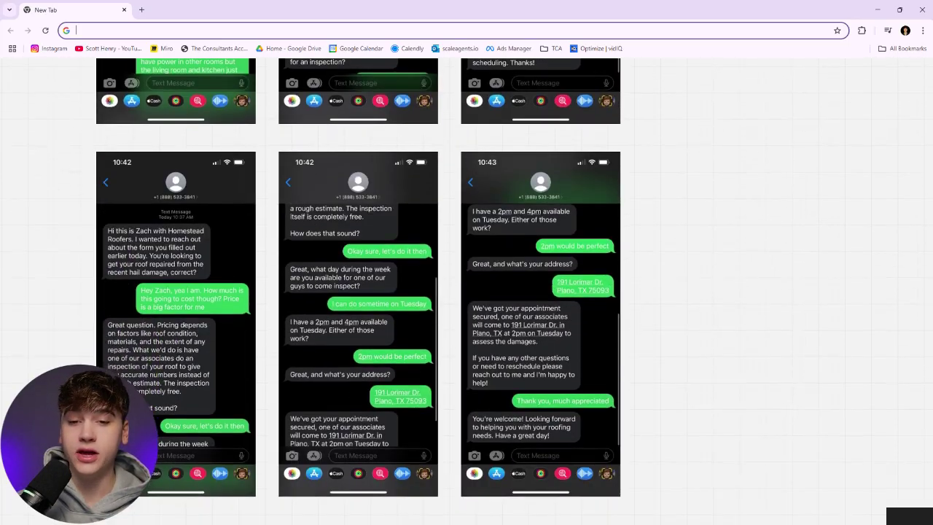
pyautogui.scroll(-5, 466, 291)
pyautogui.hscroll(-5, 467, 292)
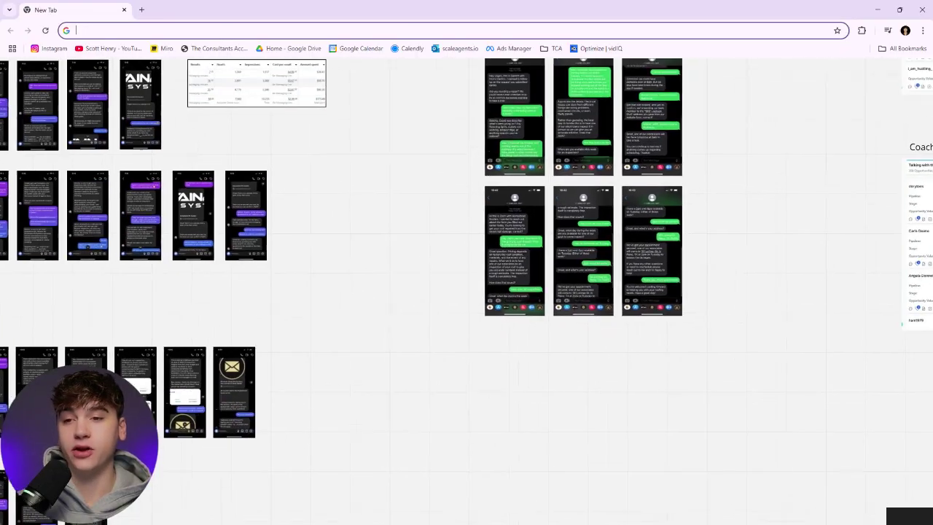
pyautogui.scroll(-5, 466, 291)
pyautogui.hscroll(-5, 466, 292)
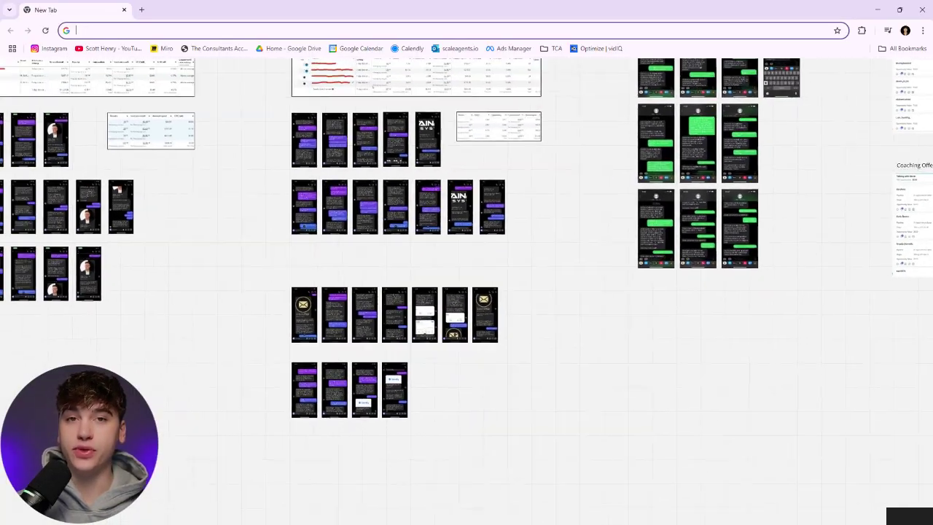
pyautogui.hscroll(-3, 467, 292)
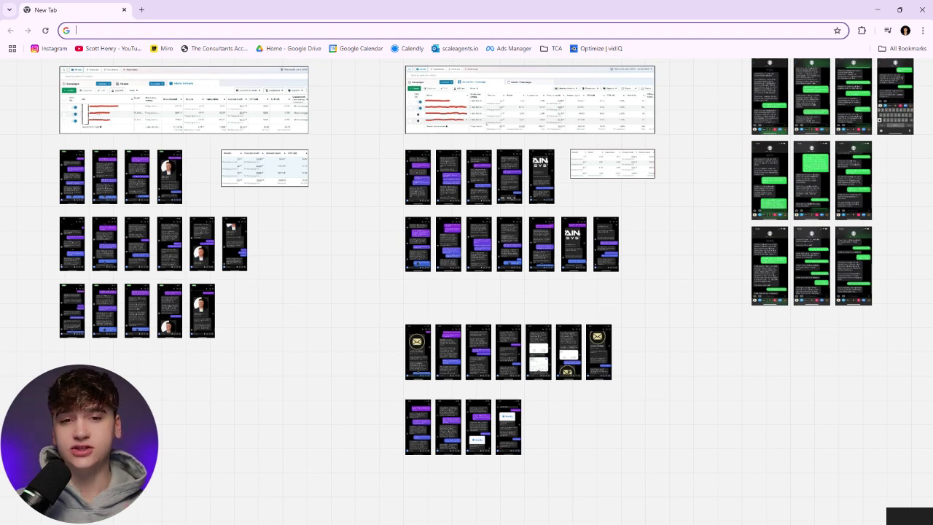
pyautogui.moveTo(87, 146); pyautogui.dragTo(884, 272)
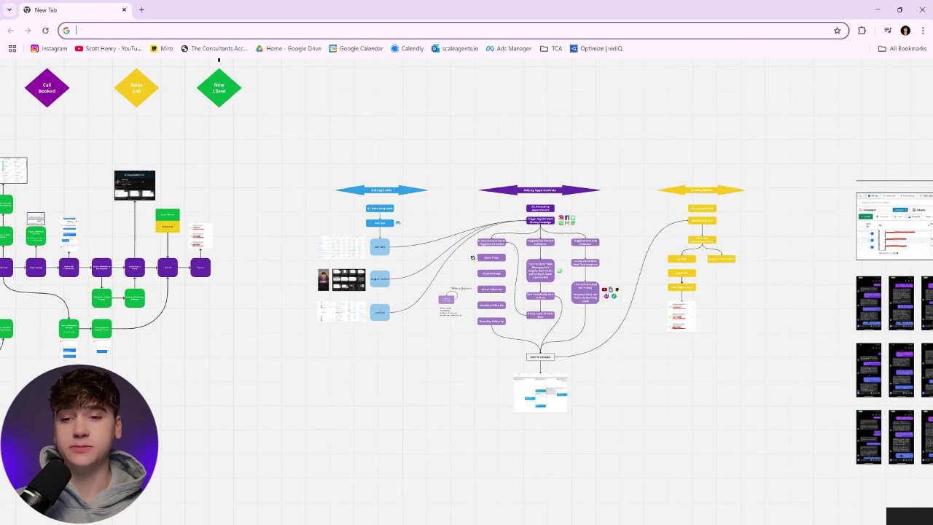
# Walk through the funnel flowchart, highlighting the Manual Task, Ad Traffic and Organic Traffic boxes
pyautogui.hscroll(-10, 357, 263)
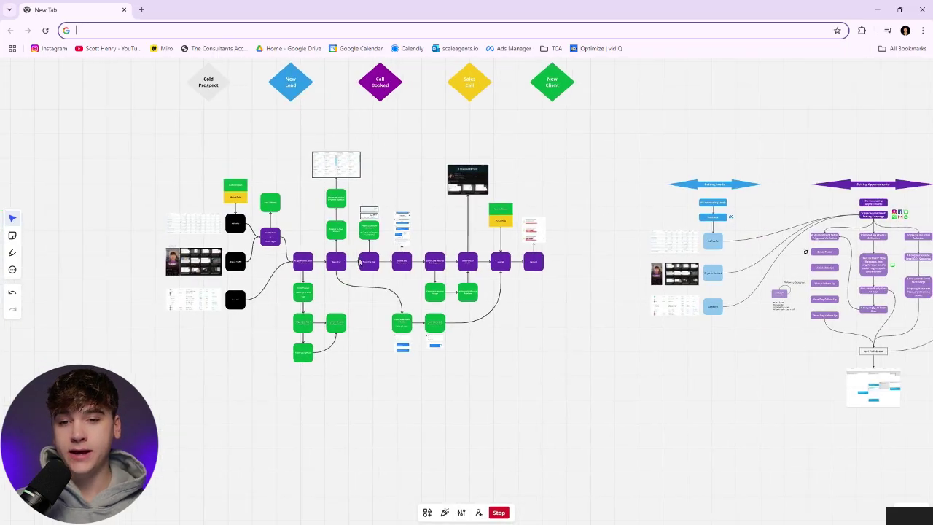
pyautogui.scroll(5, 413, 218)
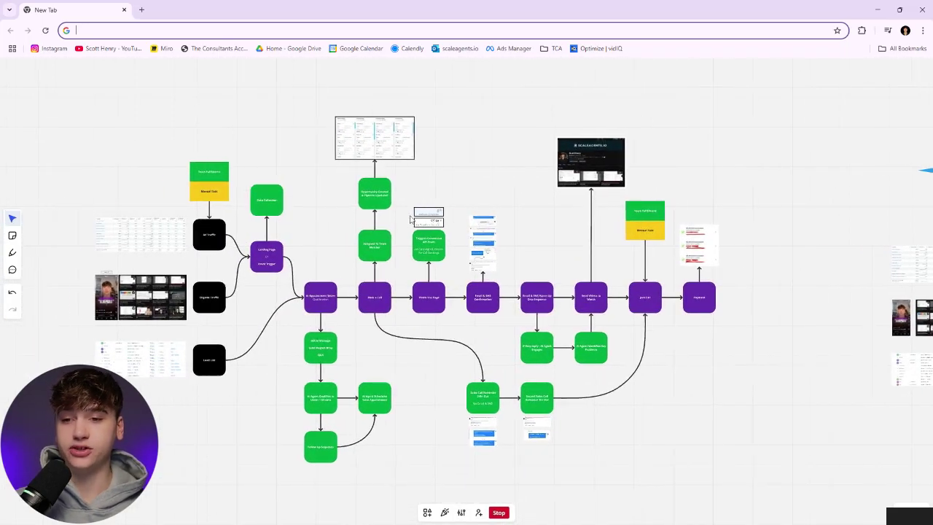
pyautogui.click(198, 197)
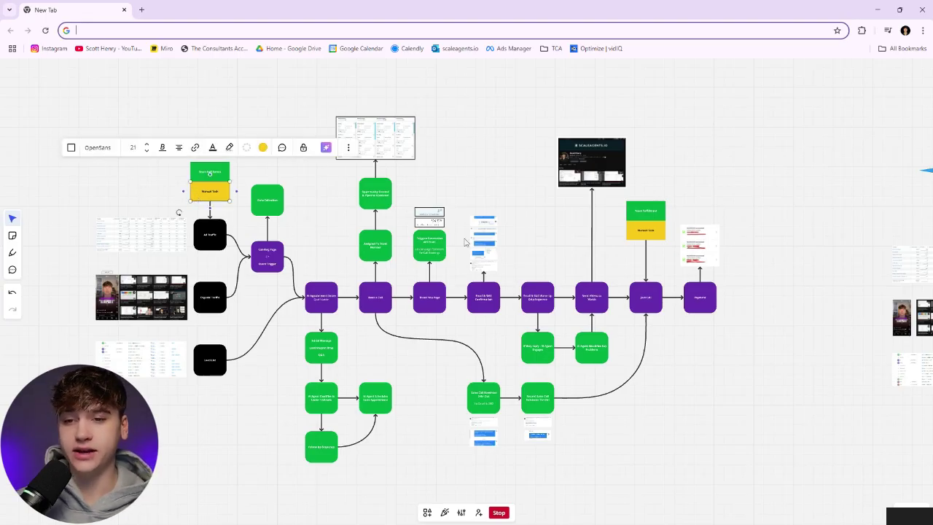
pyautogui.click(645, 236)
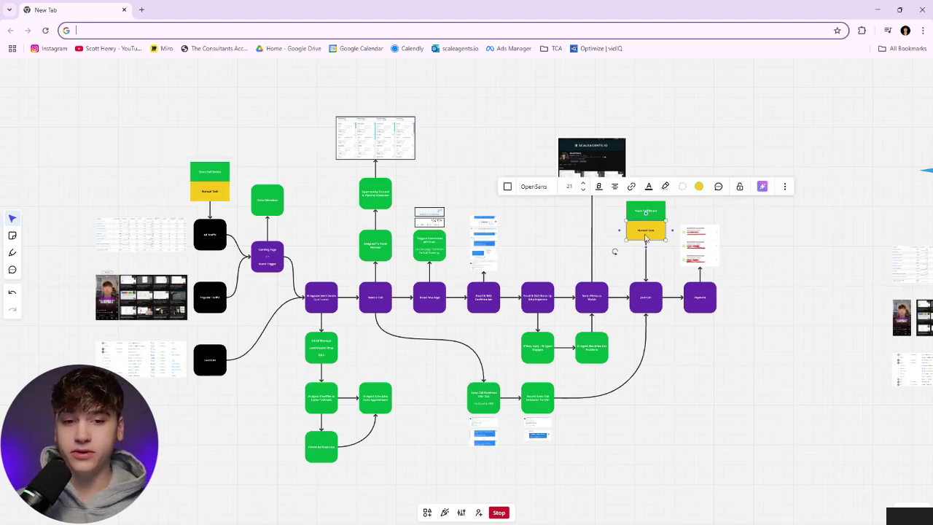
pyautogui.click(157, 169)
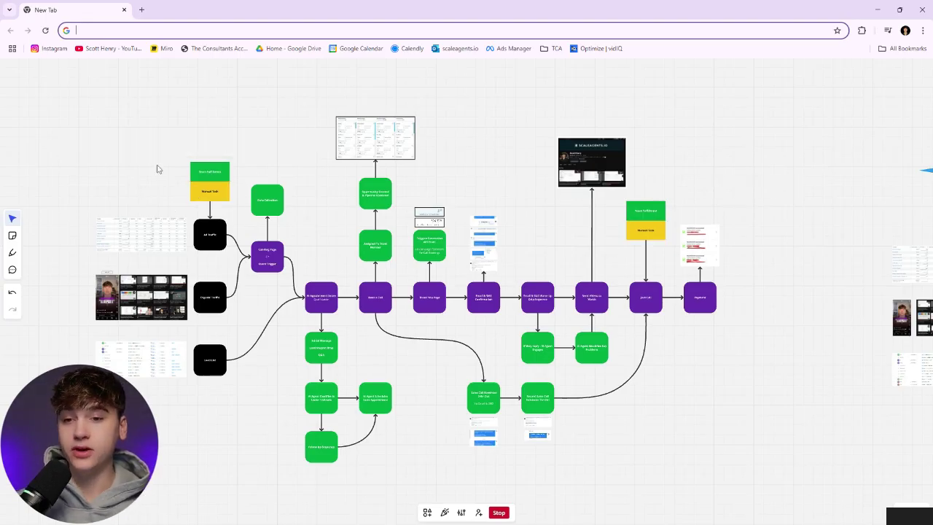
pyautogui.click(206, 245)
pyautogui.scroll(5, 209, 299)
pyautogui.click(225, 317)
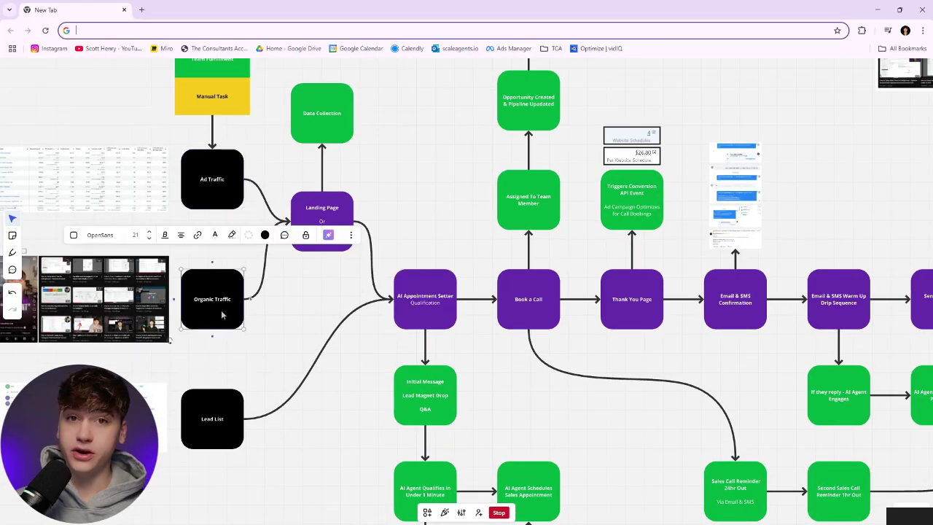
pyautogui.scroll(-2, 229, 343)
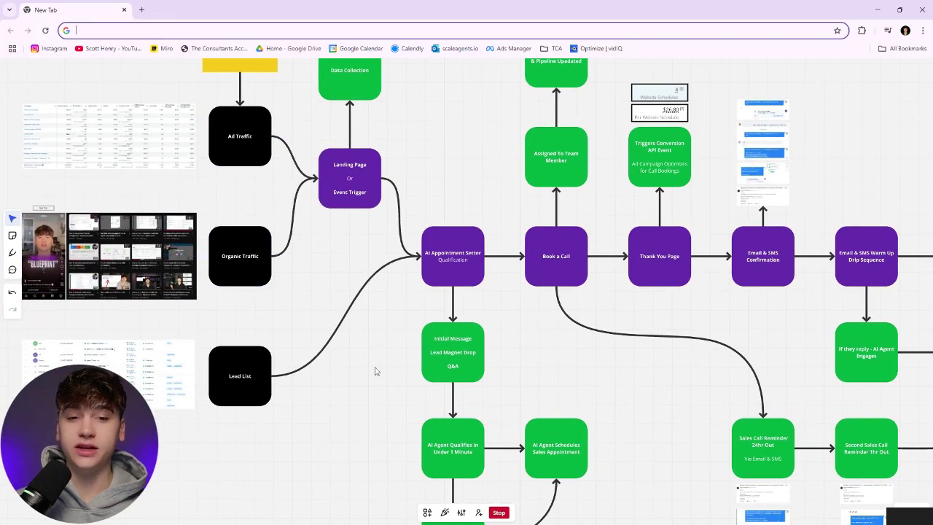
pyautogui.hscroll(10, 376, 371)
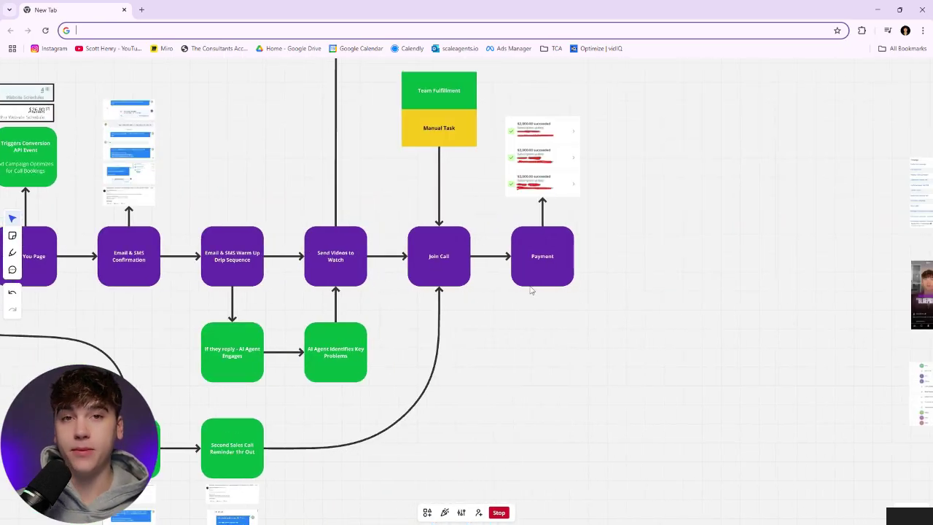
pyautogui.scroll(-5, 591, 314)
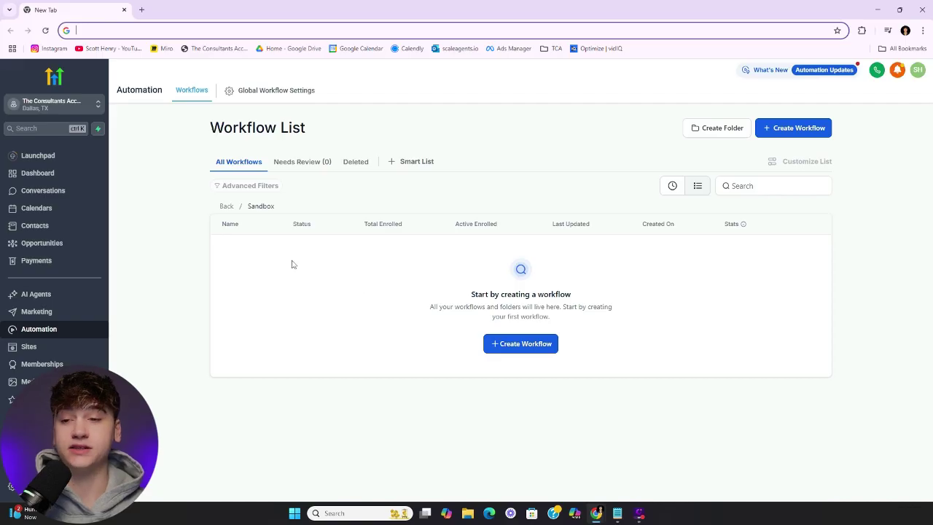
# Browse the AI Sales Pipeline opportunities board sideways, then view the account Dashboard
pyautogui.click(55, 248)
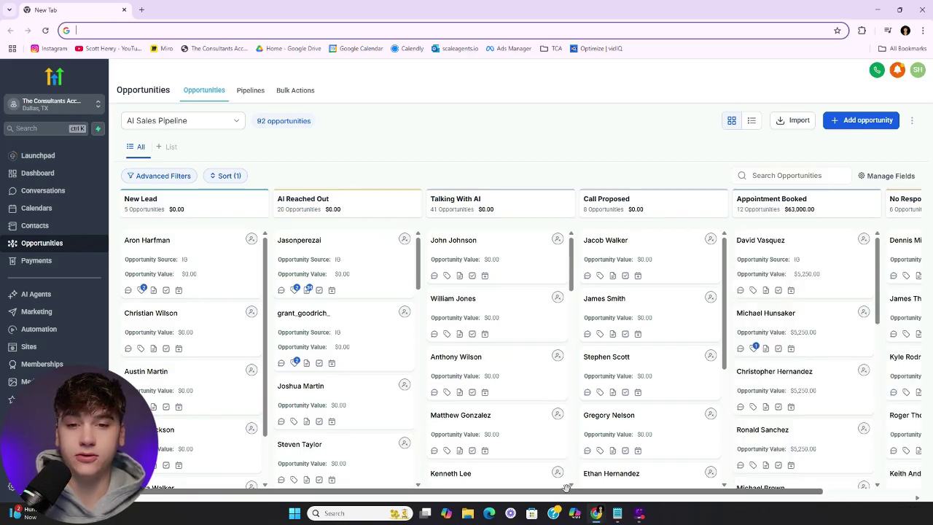
pyautogui.moveTo(546, 491); pyautogui.dragTo(641, 481)
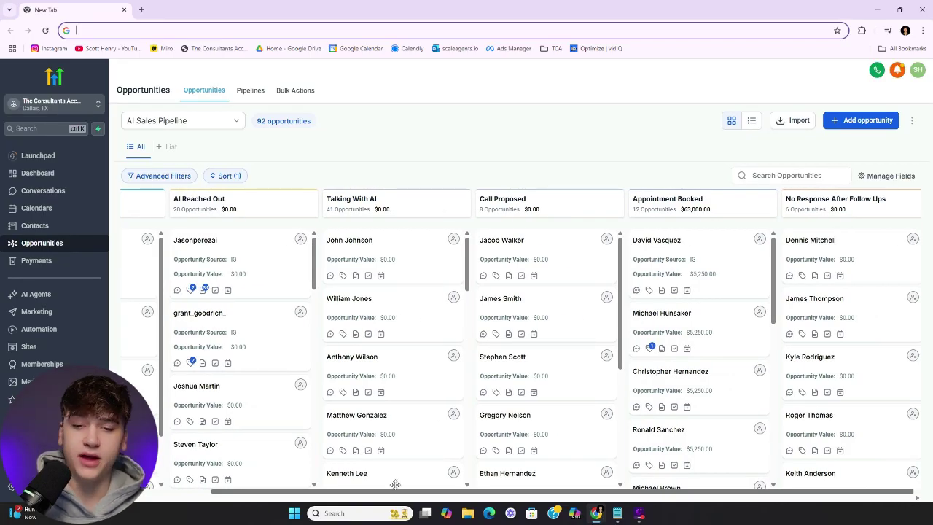
pyautogui.moveTo(397, 492); pyautogui.dragTo(292, 493)
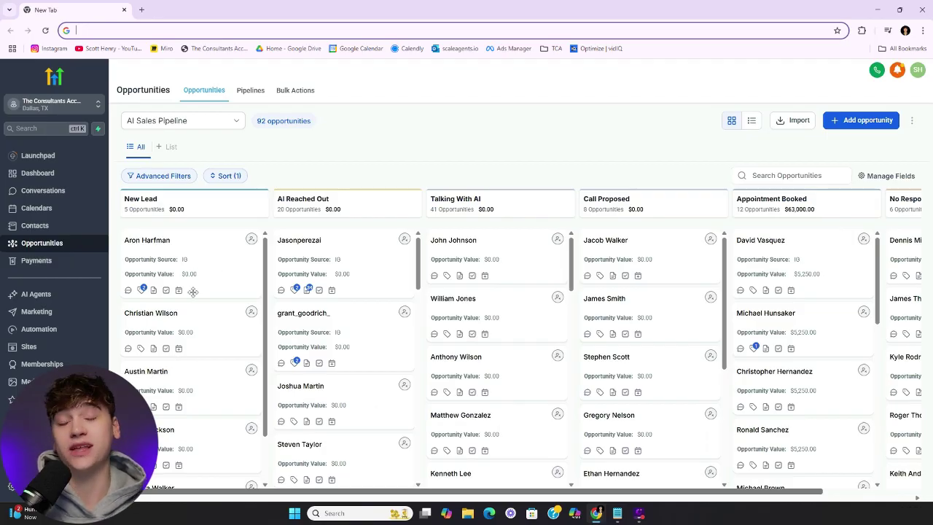
pyautogui.click(38, 175)
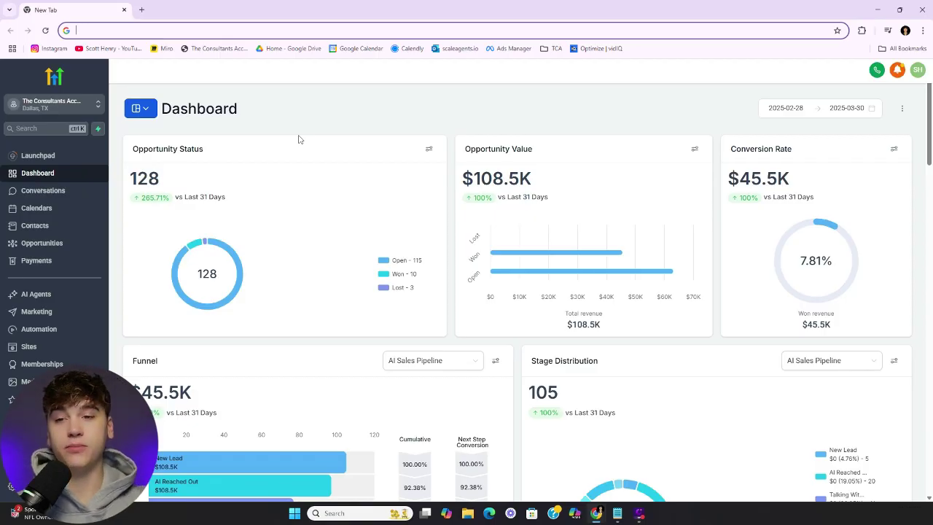
# Create a new workflow from scratch in the Sandbox folder
pyautogui.click(44, 329)
pyautogui.scroll(-5, 390, 229)
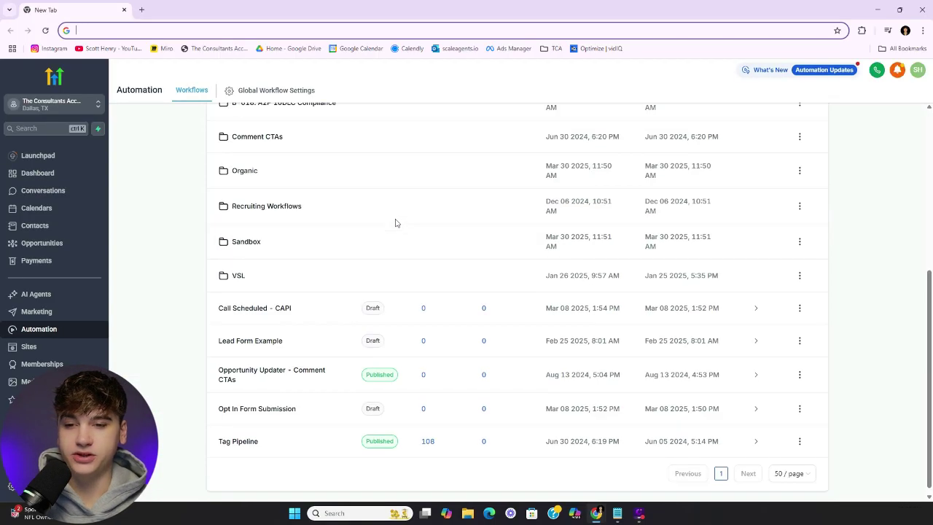
pyautogui.click(245, 242)
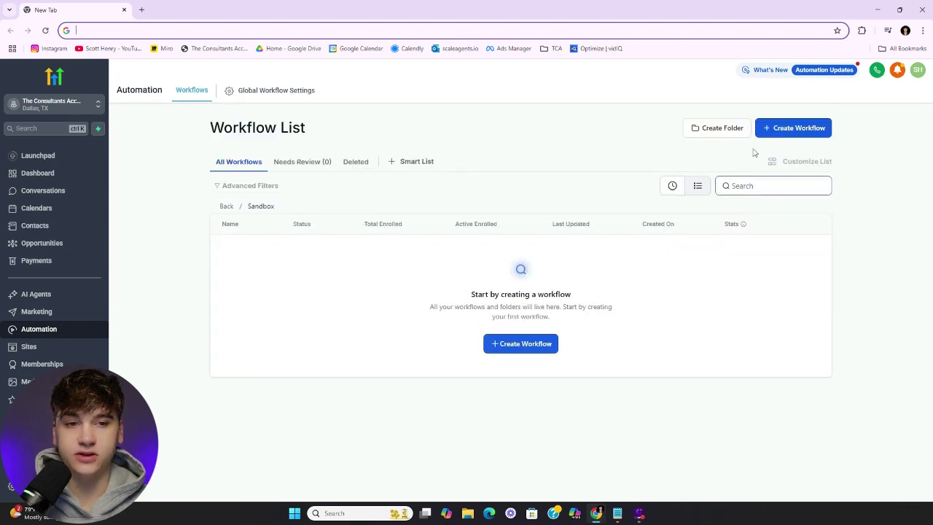
pyautogui.click(787, 128)
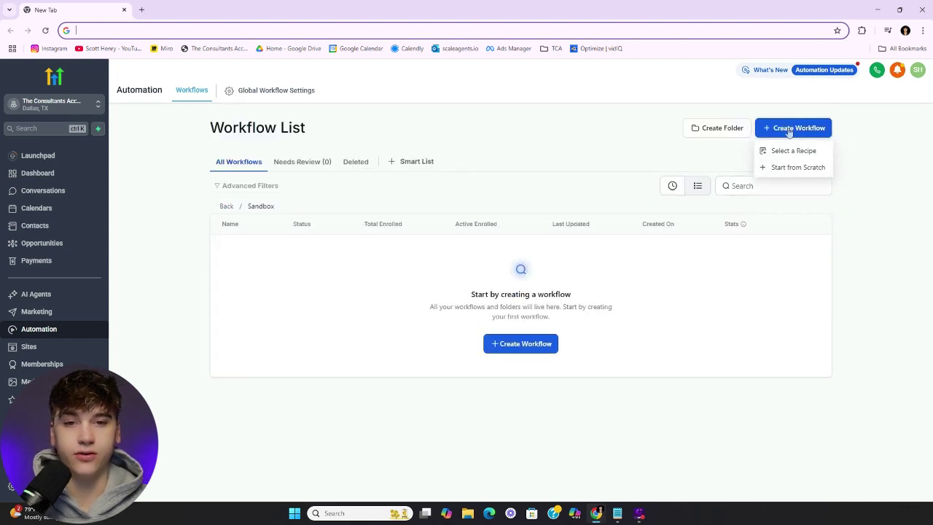
pyautogui.click(773, 173)
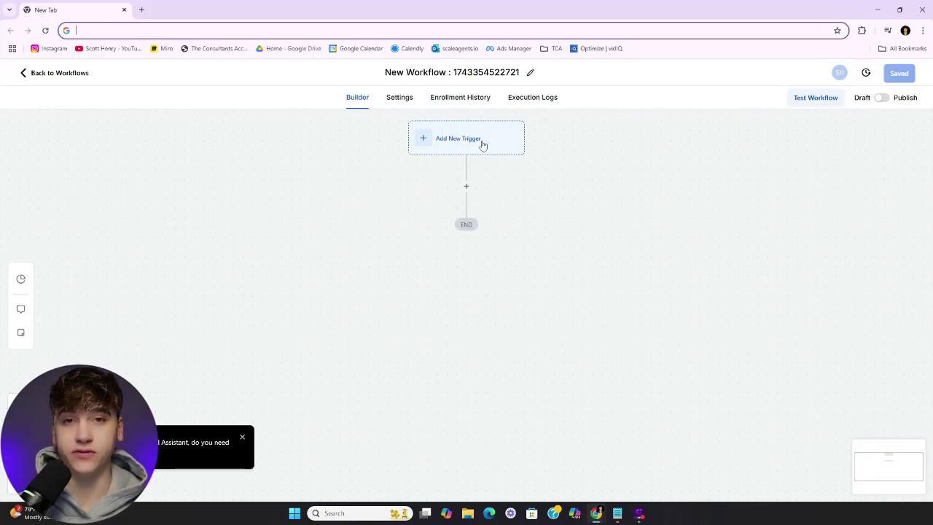
# Add a Customer Replied trigger filtered to Reply channel Instagram DM and save it
pyautogui.click(483, 143)
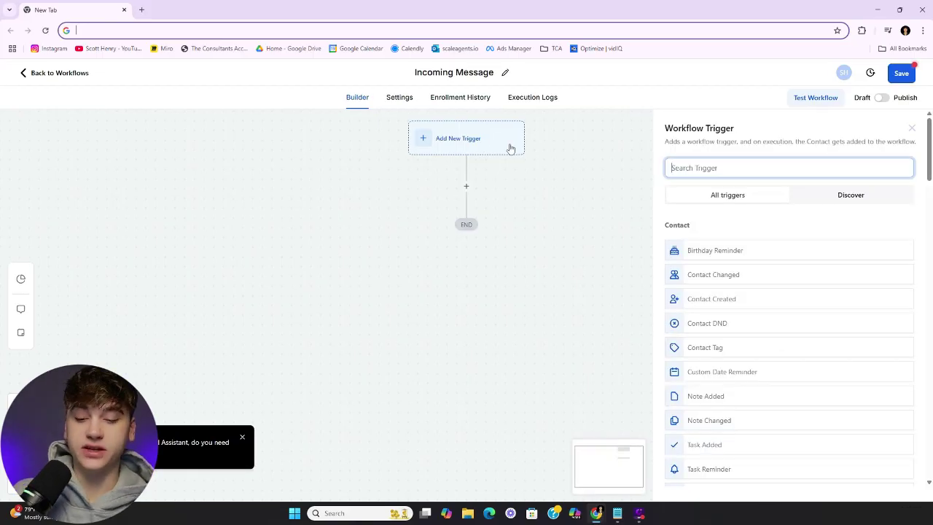
pyautogui.write('cust')
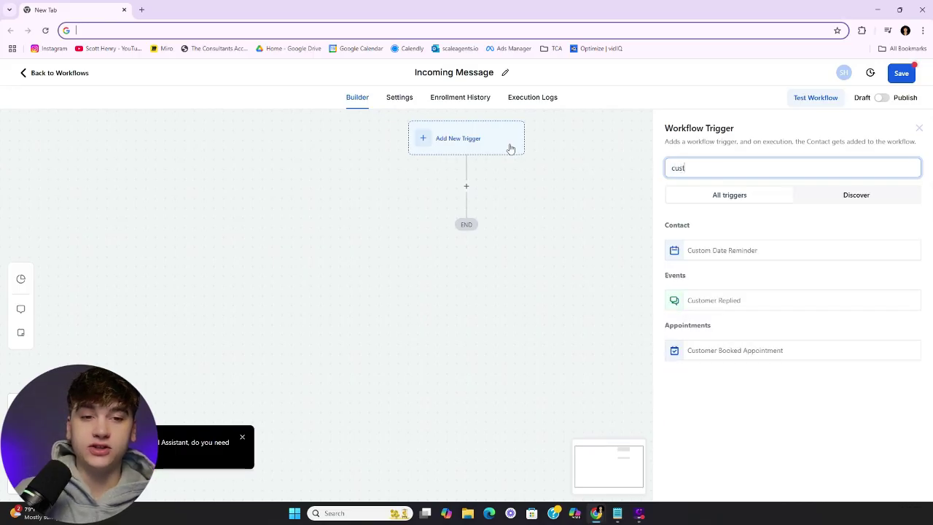
pyautogui.click(716, 302)
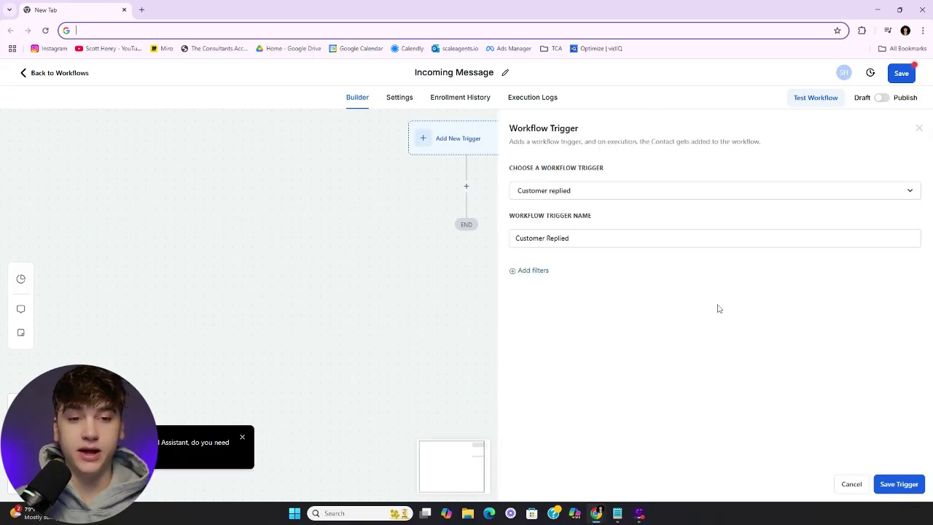
pyautogui.click(525, 270)
pyautogui.click(606, 285)
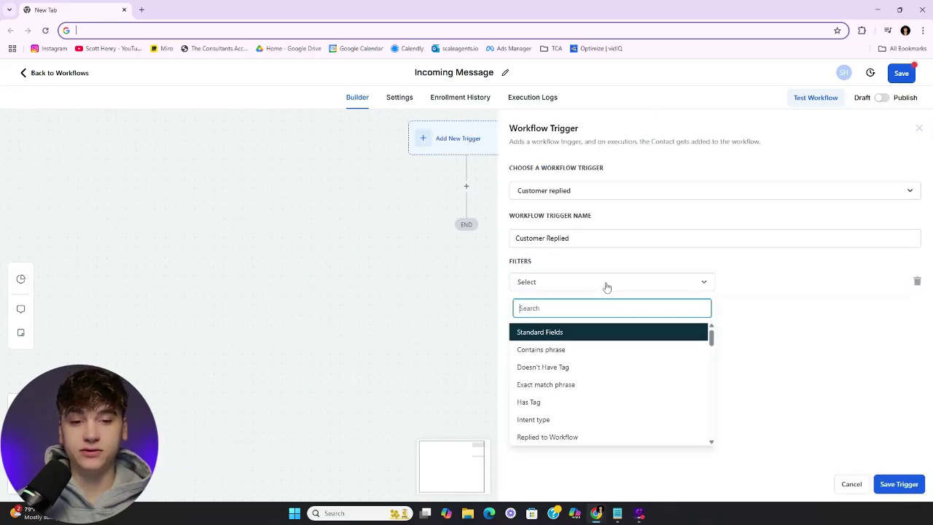
pyautogui.scroll(-2, 627, 408)
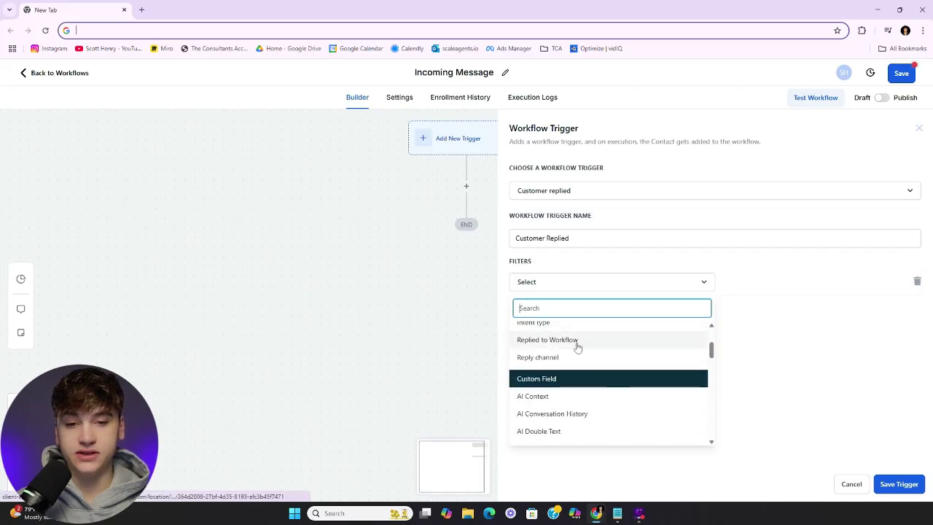
pyautogui.scroll(1, 581, 353)
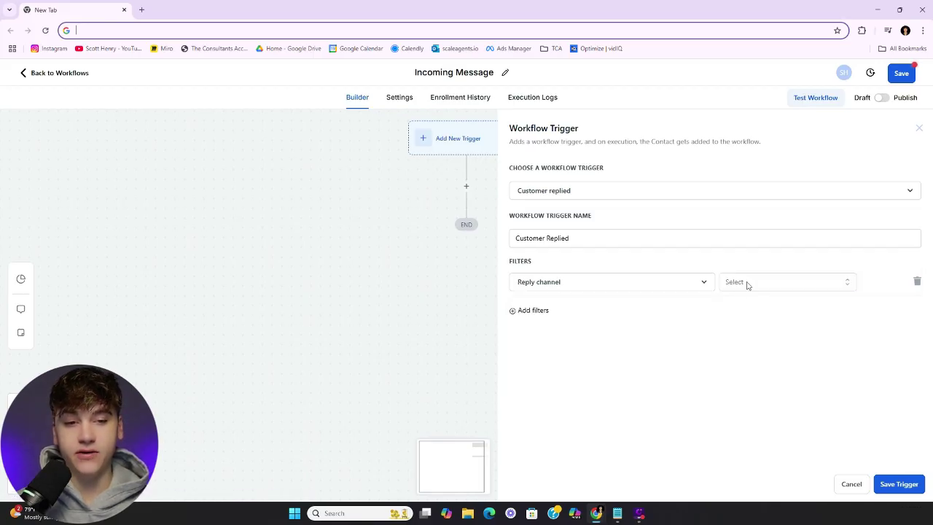
pyautogui.click(748, 284)
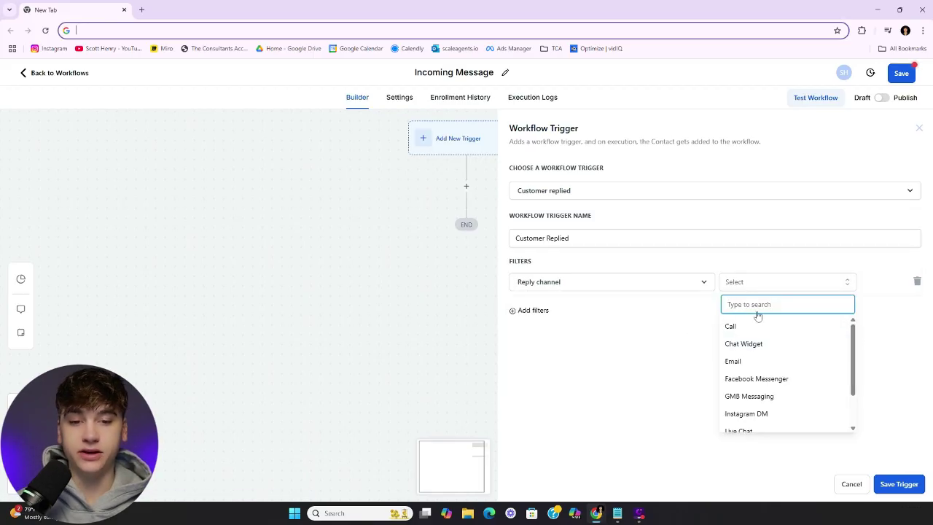
pyautogui.scroll(-1, 791, 366)
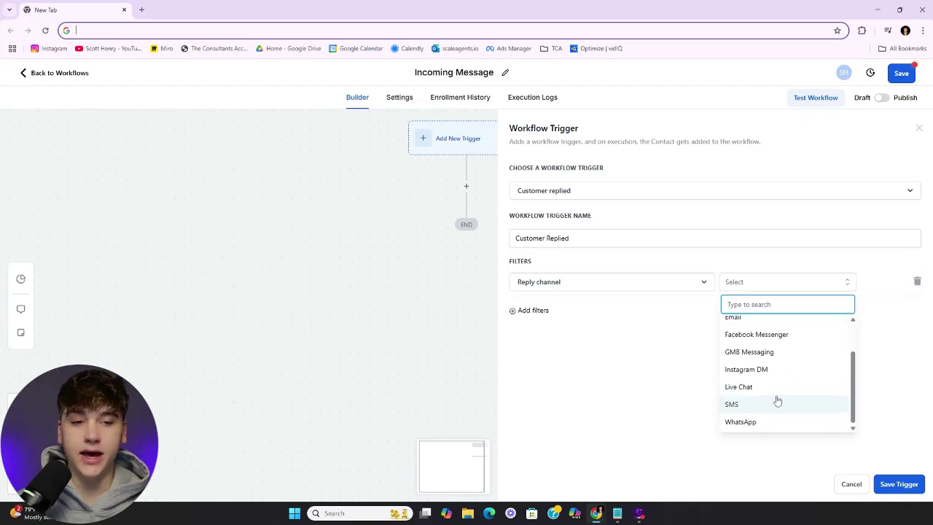
pyautogui.scroll(2, 775, 394)
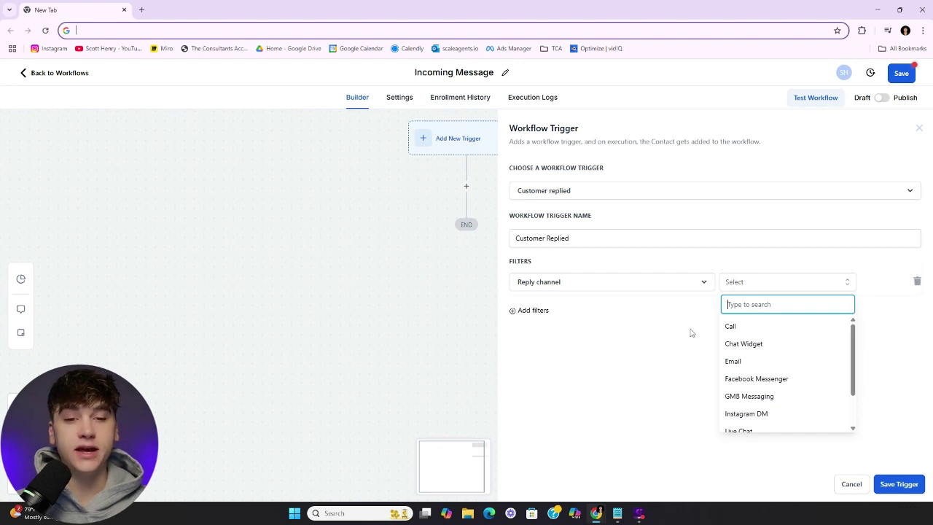
pyautogui.click(760, 414)
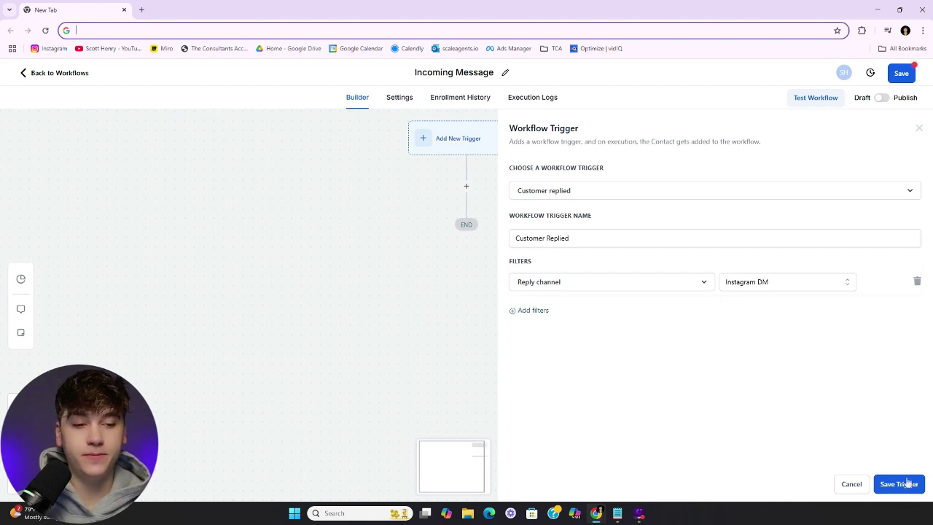
pyautogui.click(909, 484)
# Add a second Customer Replied trigger with Reply channel set to SMS
pyautogui.click(534, 139)
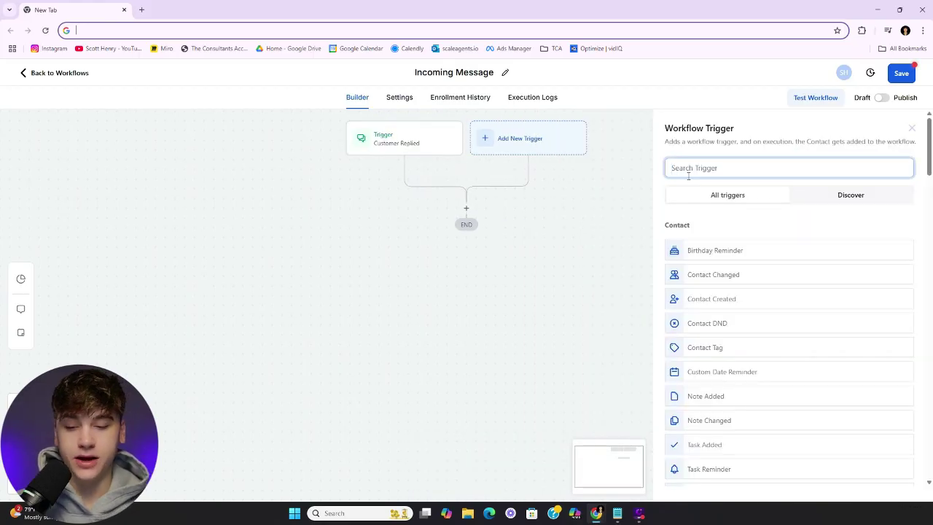
pyautogui.write('customer')
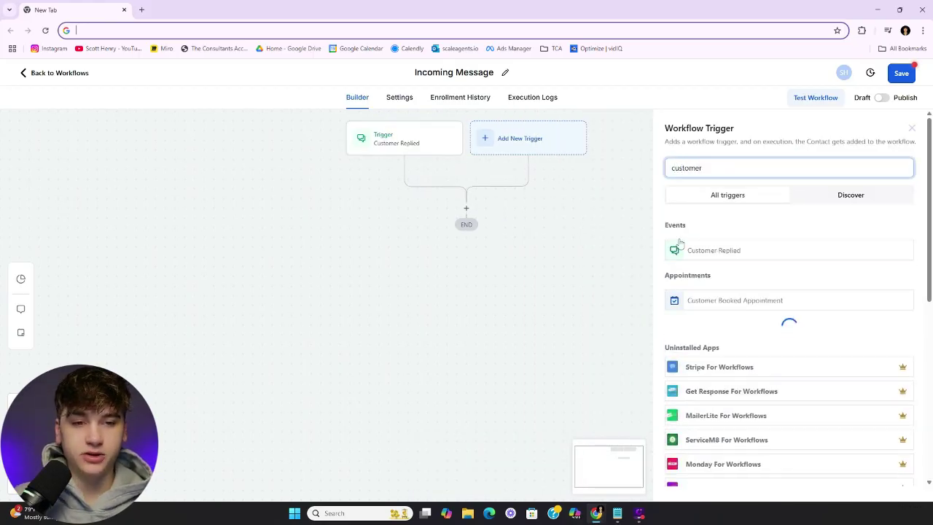
pyautogui.click(704, 255)
pyautogui.click(524, 276)
pyautogui.click(559, 284)
pyautogui.scroll(-3, 562, 363)
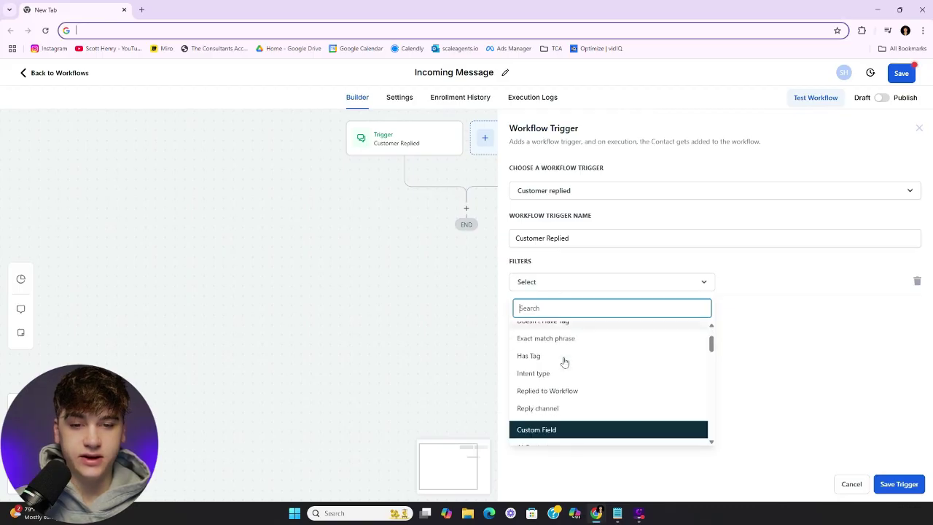
pyautogui.click(564, 358)
pyautogui.click(771, 284)
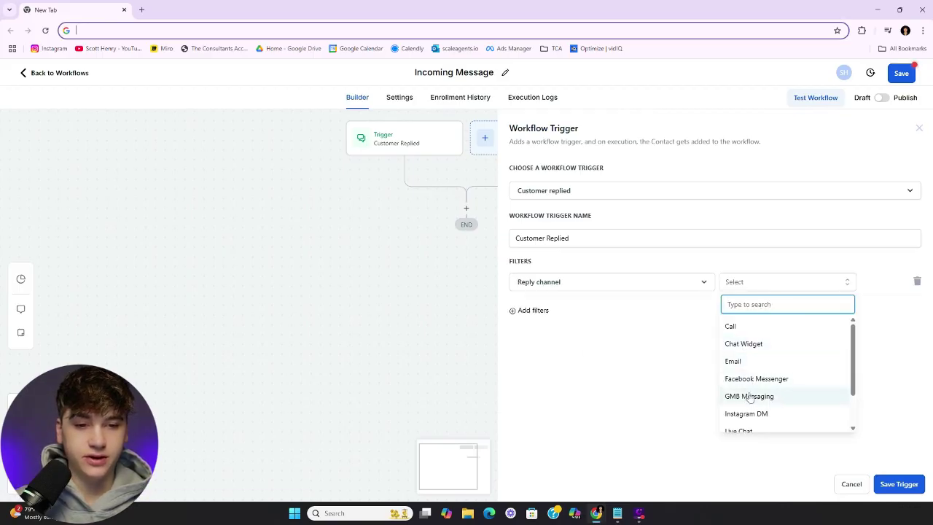
pyautogui.scroll(-2, 751, 394)
pyautogui.scroll(2, 751, 394)
pyautogui.click(749, 394)
# Also filter it by In Phone Number on the second business number, and save
pyautogui.click(545, 311)
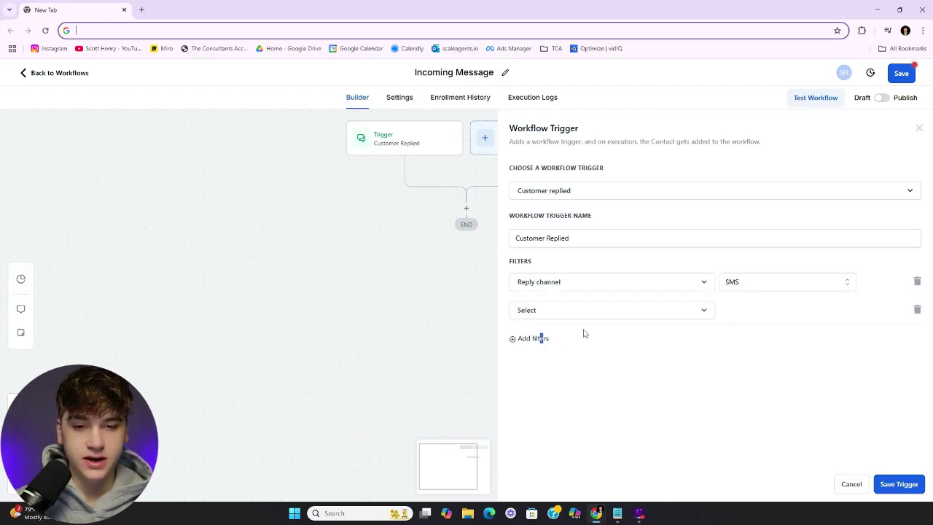
pyautogui.click(587, 312)
pyautogui.click(557, 447)
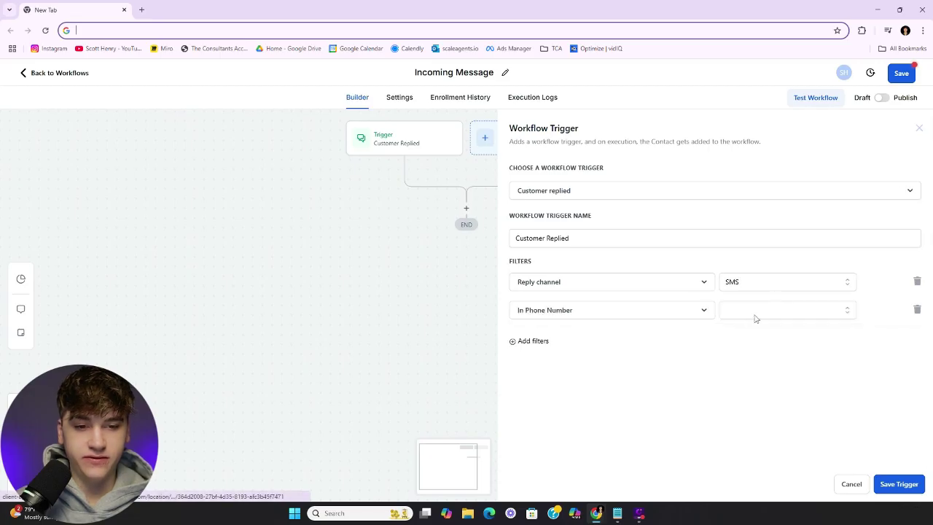
pyautogui.click(768, 312)
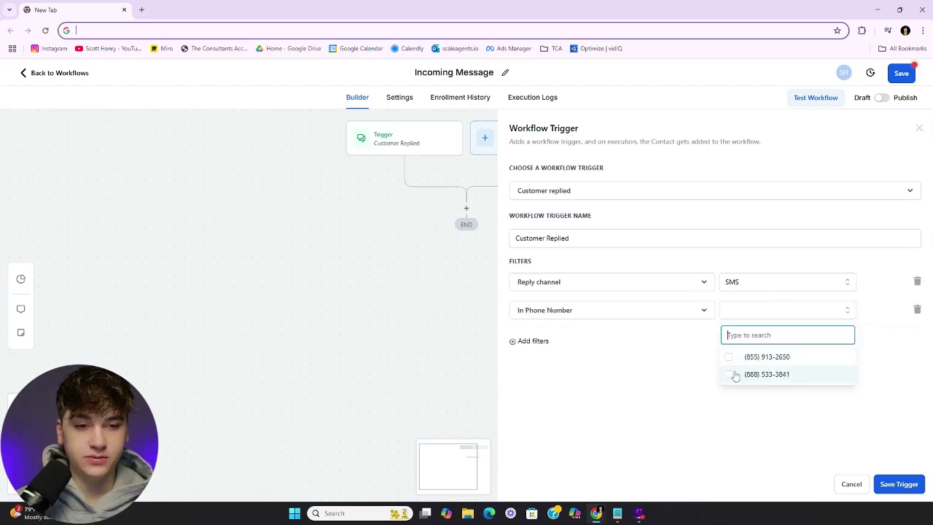
pyautogui.click(767, 374)
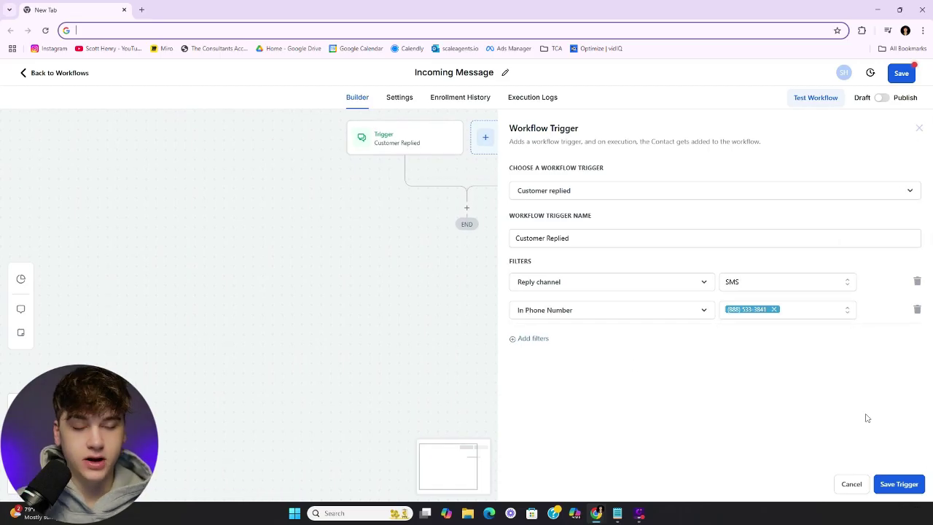
pyautogui.click(898, 484)
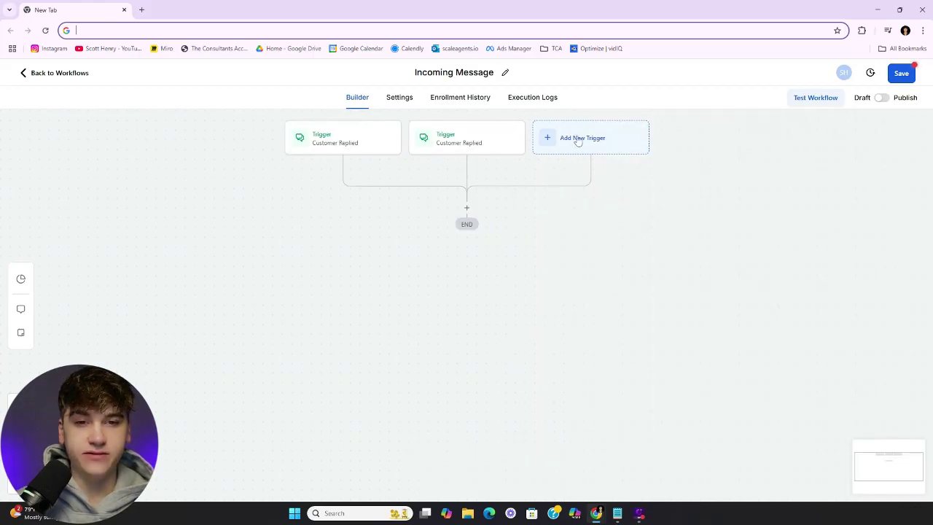
# Add a third Customer Replied trigger filtered to Facebook Messenger replies and save it
pyautogui.click(578, 139)
pyautogui.write('cust')
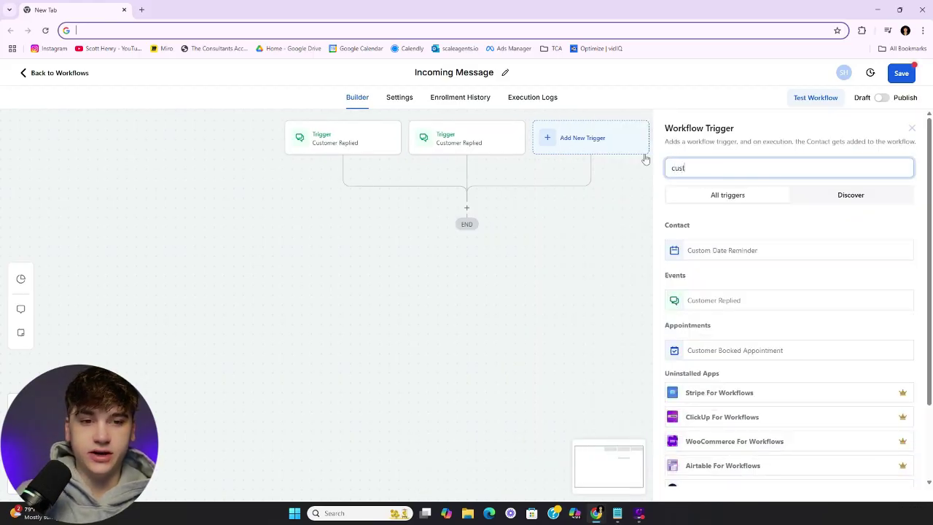
pyautogui.click(690, 297)
pyautogui.click(532, 271)
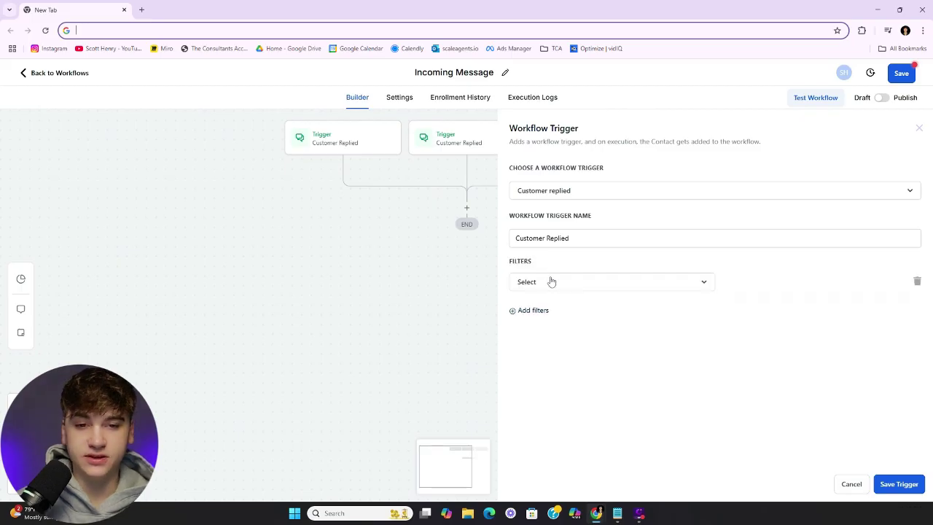
pyautogui.click(552, 281)
pyautogui.scroll(-4, 566, 357)
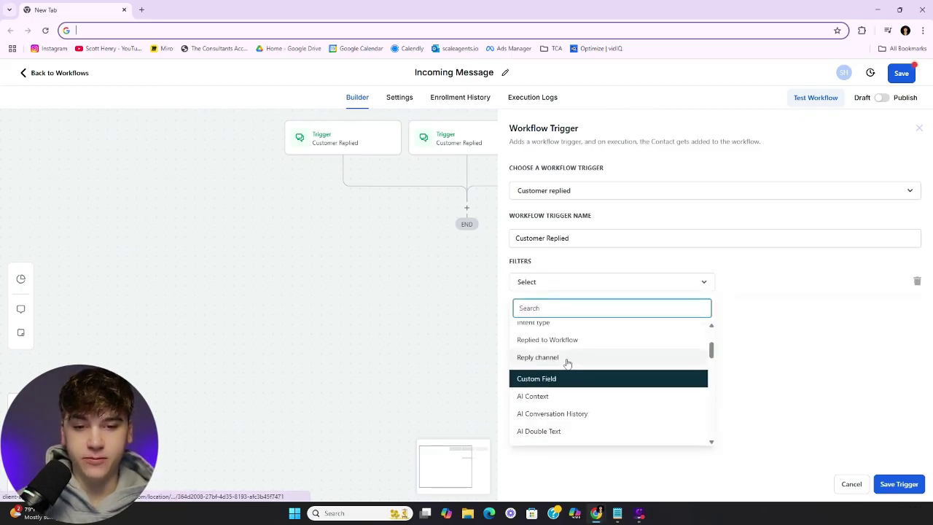
pyautogui.click(568, 358)
pyautogui.click(787, 285)
pyautogui.click(756, 379)
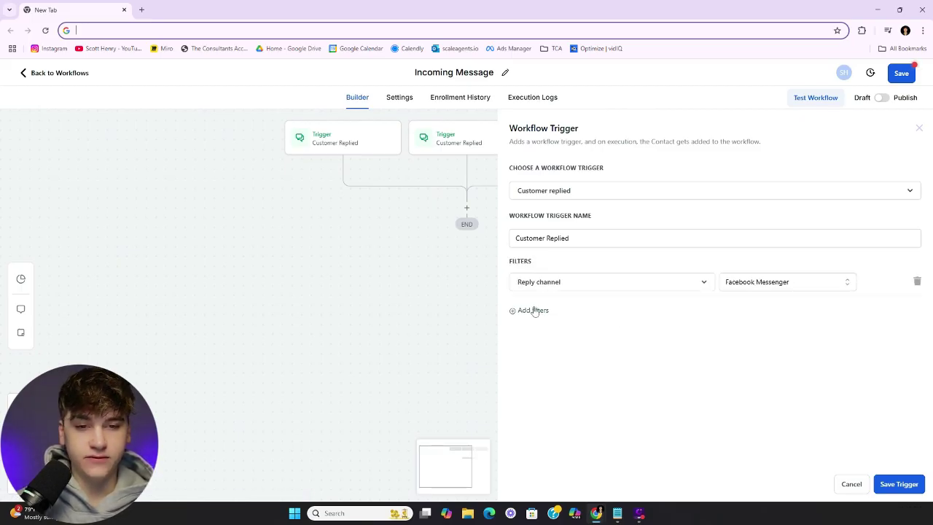
pyautogui.click(534, 311)
pyautogui.click(580, 313)
pyautogui.scroll(-1, 610, 386)
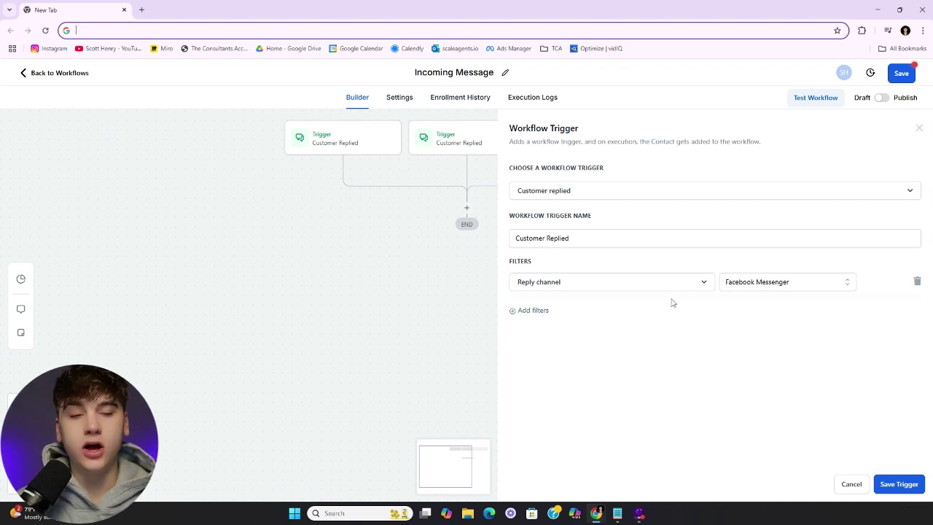
pyautogui.click(899, 485)
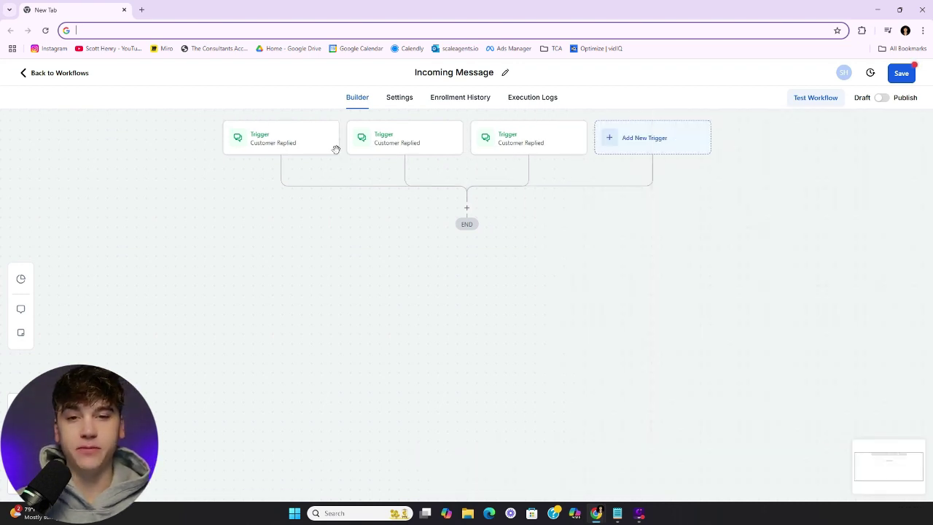
# Open the first trigger's settings and discard an empty extra filter condition
pyautogui.click(291, 144)
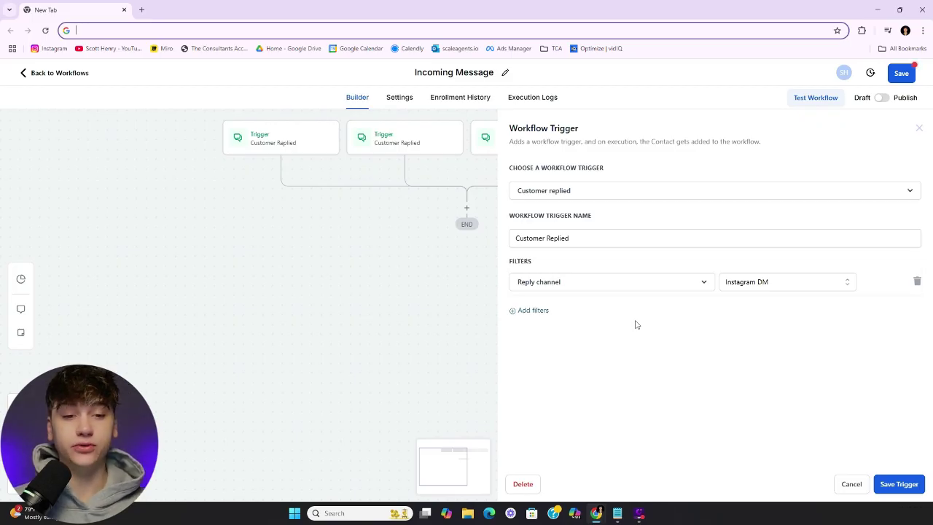
pyautogui.click(540, 311)
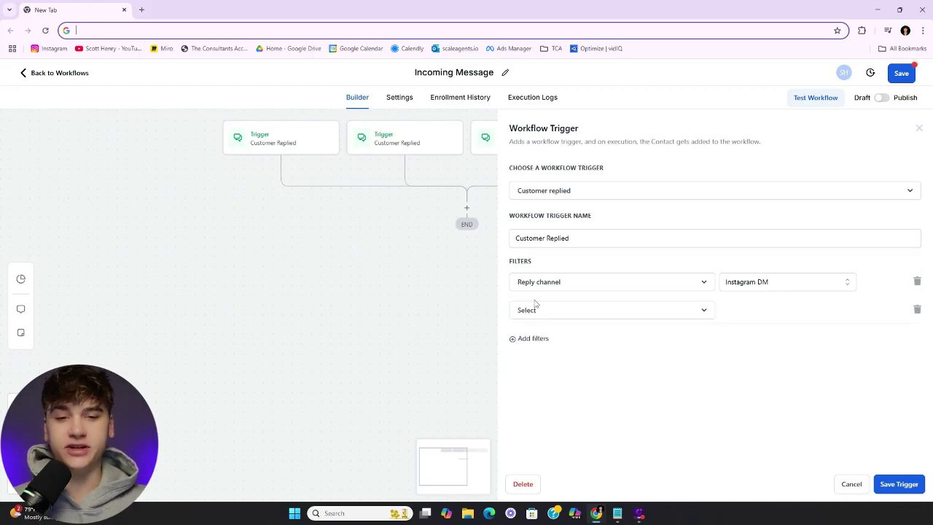
pyautogui.click(546, 318)
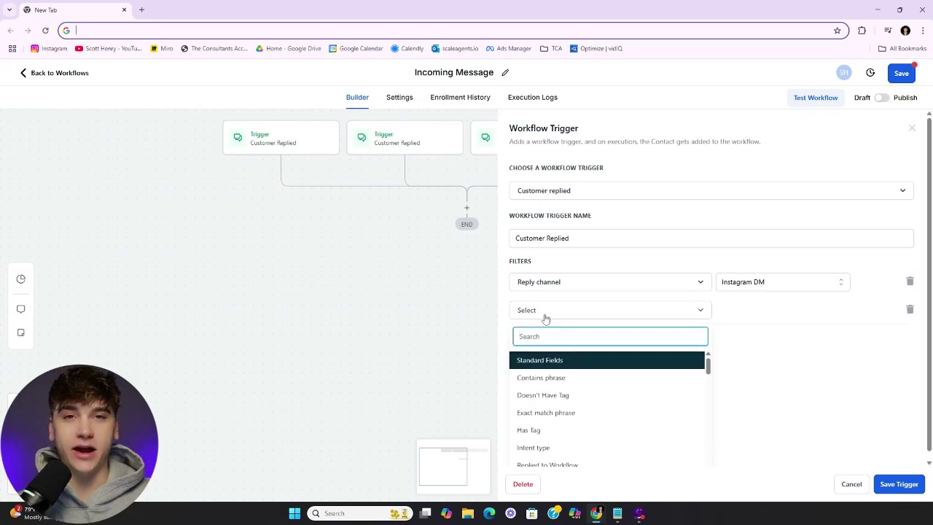
pyautogui.click(726, 313)
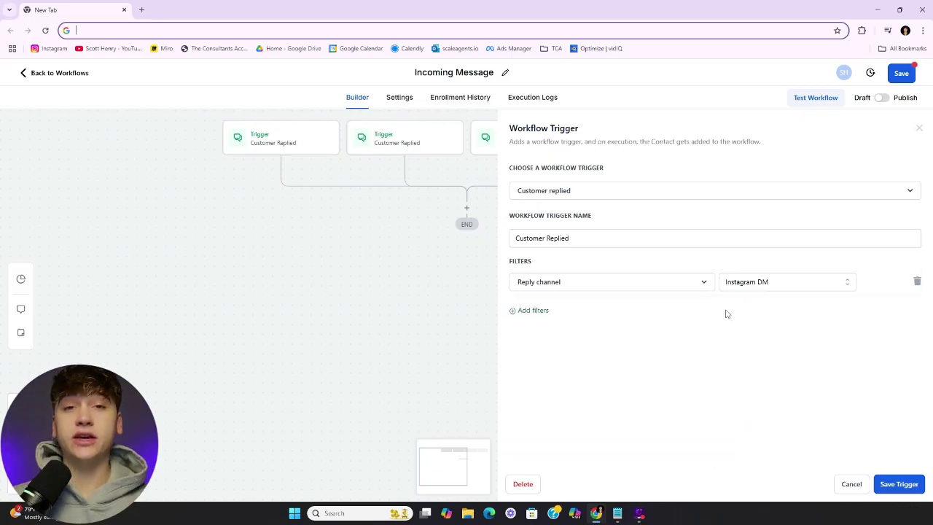
# Try a Replied to Workflow filter, remove it, and save the Incoming Message workflow
pyautogui.click(542, 311)
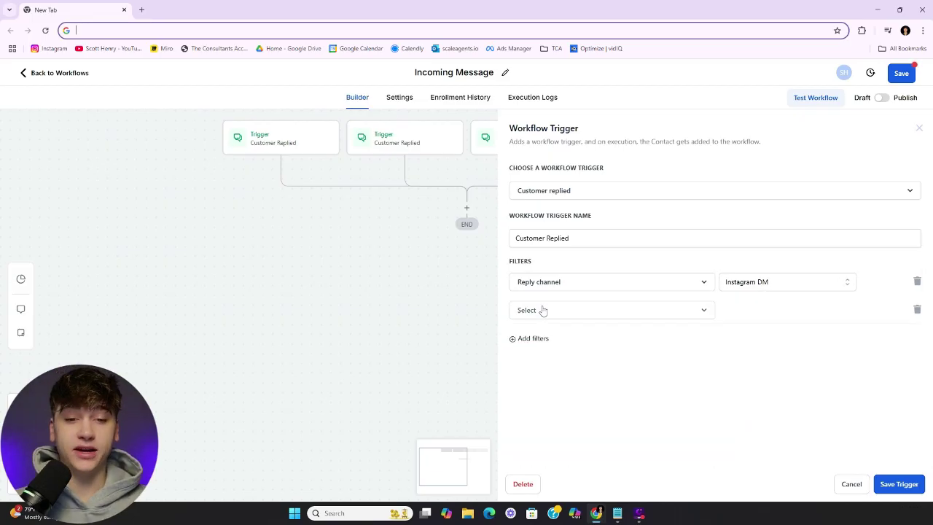
pyautogui.click(559, 316)
pyautogui.scroll(-1, 563, 360)
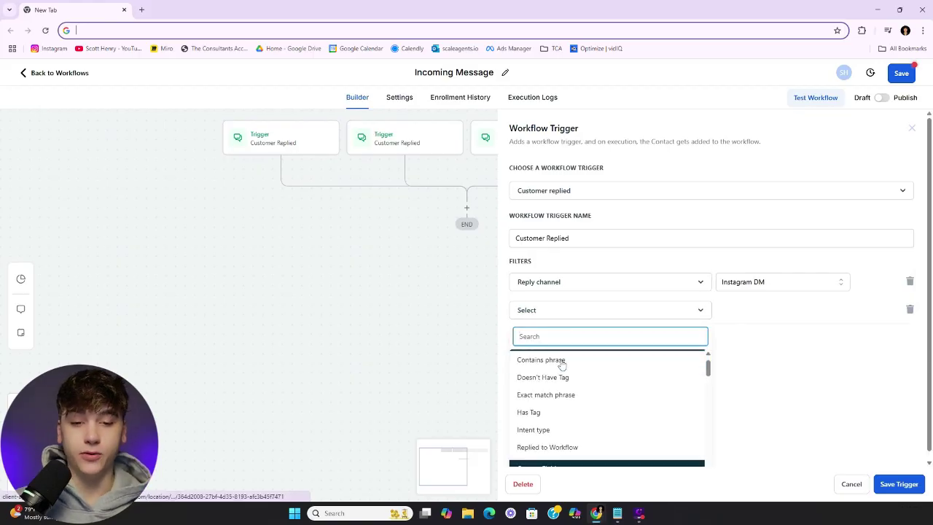
pyautogui.click(546, 444)
pyautogui.click(740, 311)
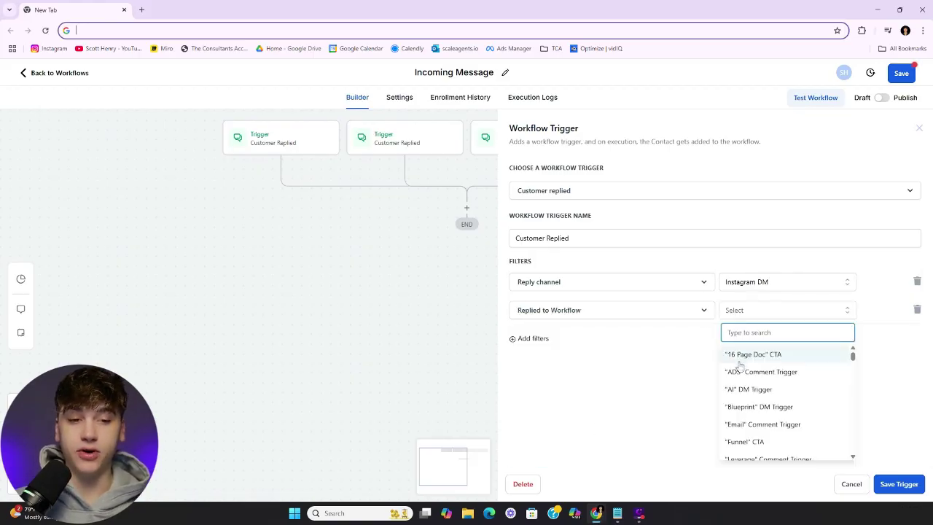
pyautogui.click(656, 366)
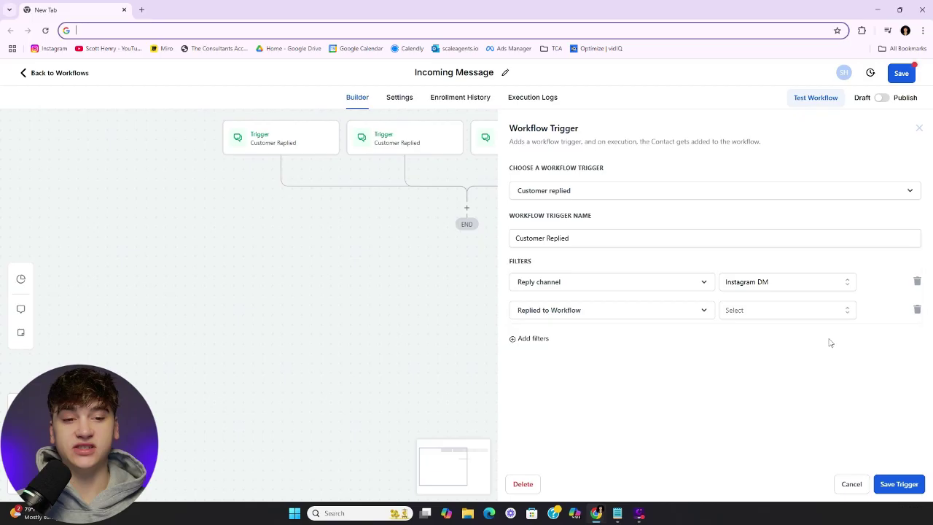
pyautogui.click(917, 311)
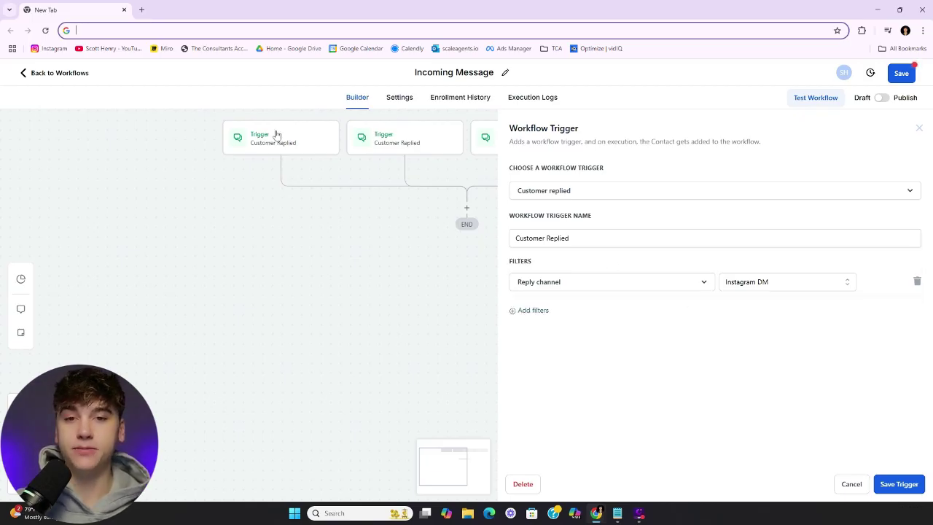
pyautogui.click(919, 127)
pyautogui.click(901, 73)
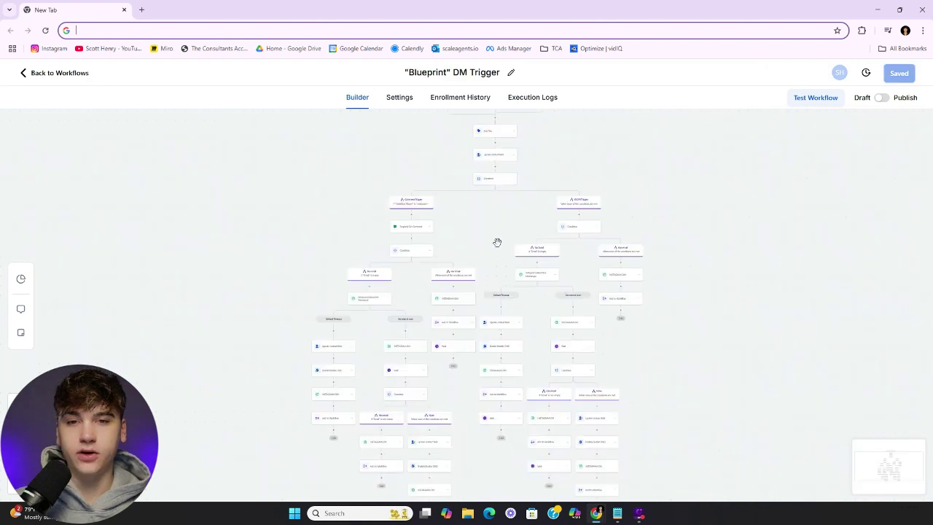
# Inspect the Blueprint DM Trigger's reply filters and blueprint ccta tag action, then go back to workflows
pyautogui.scroll(2, 497, 242)
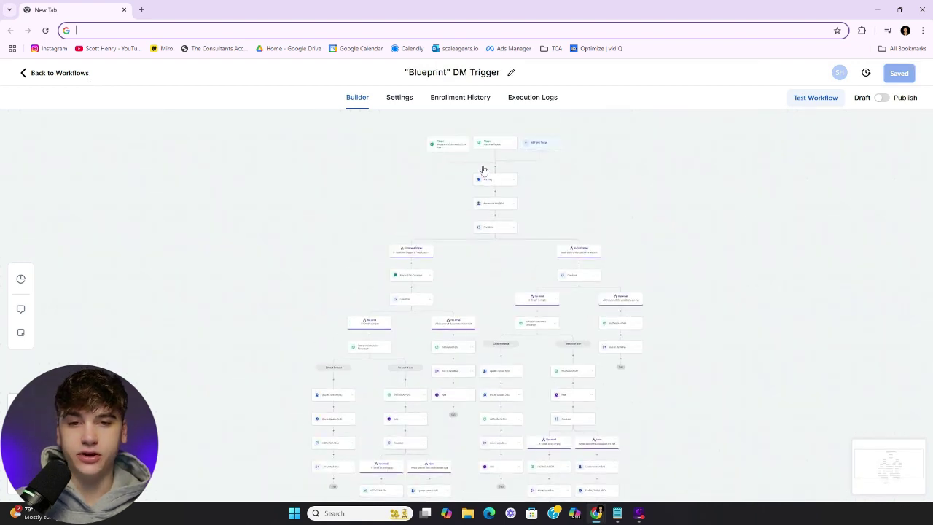
pyautogui.scroll(5, 484, 171)
pyautogui.scroll(6, 492, 145)
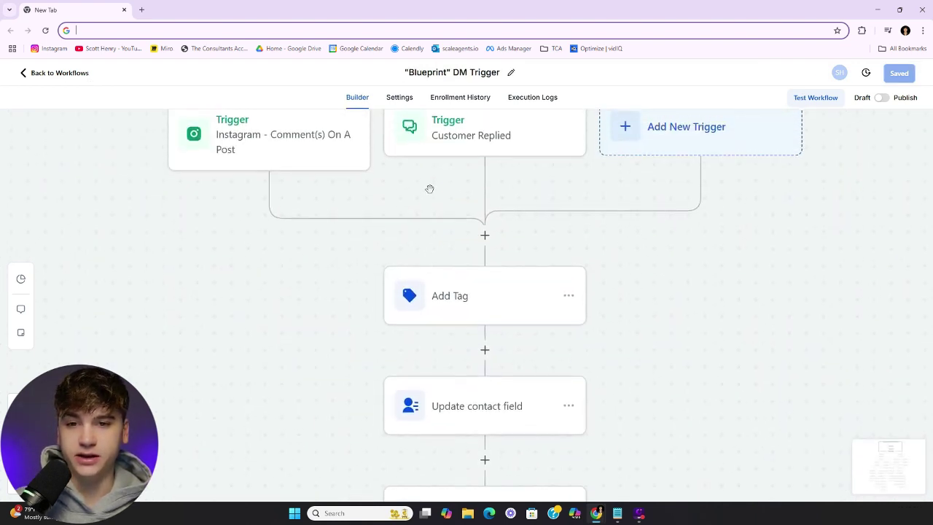
pyautogui.click(491, 154)
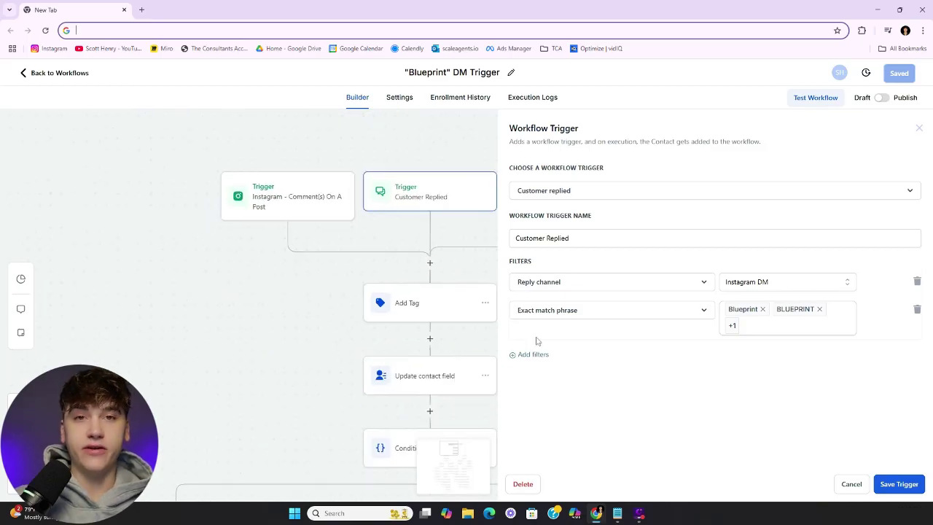
pyautogui.click(451, 305)
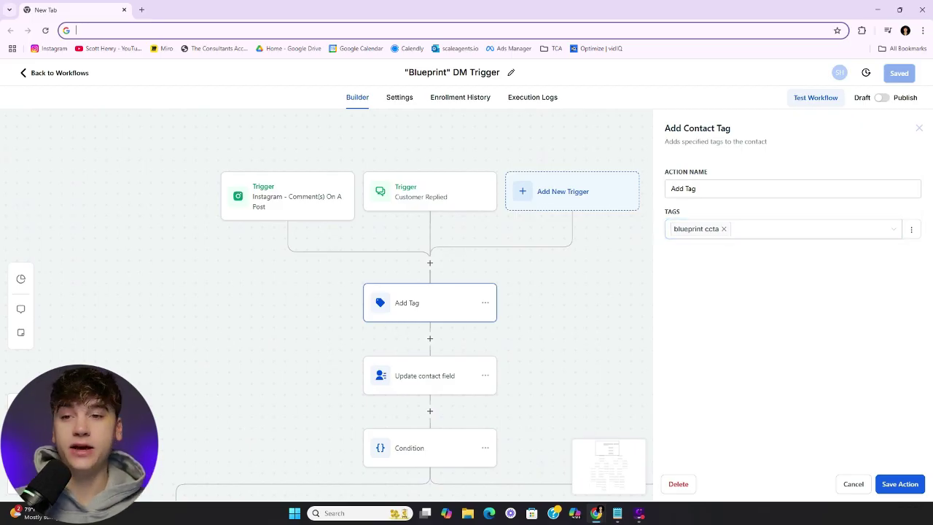
pyautogui.click(66, 76)
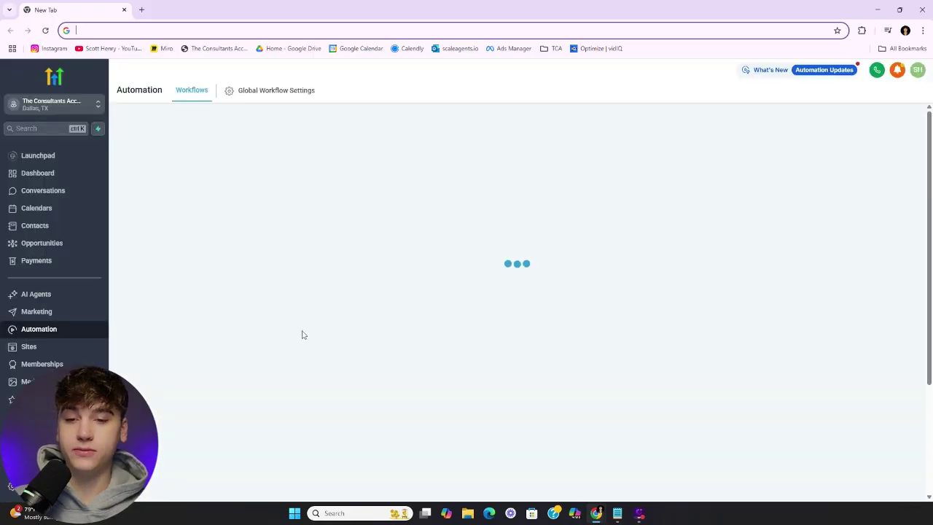
# Reopen Incoming Message and add a Has Tag 'blueprint ccta' filter to the trigger, then save
pyautogui.click(248, 437)
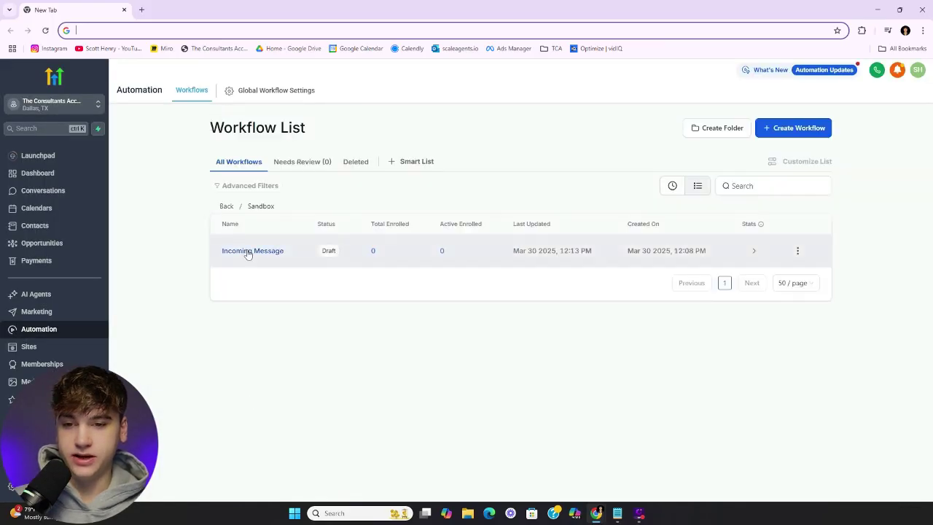
pyautogui.click(248, 250)
pyautogui.click(304, 143)
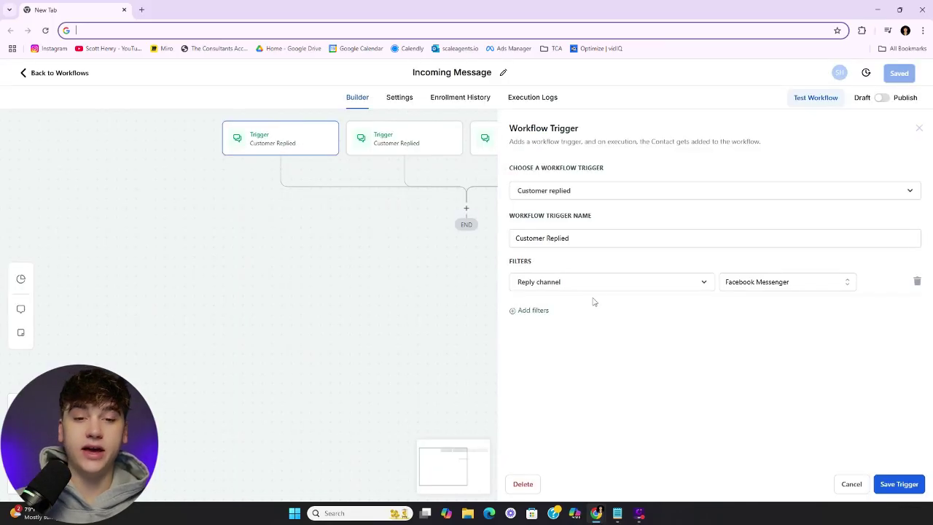
pyautogui.click(530, 311)
pyautogui.click(573, 313)
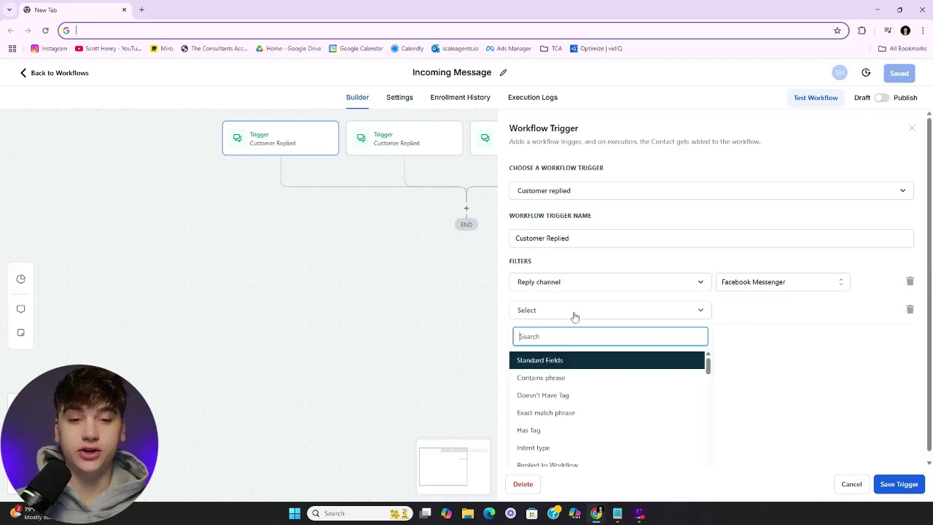
pyautogui.write('tag')
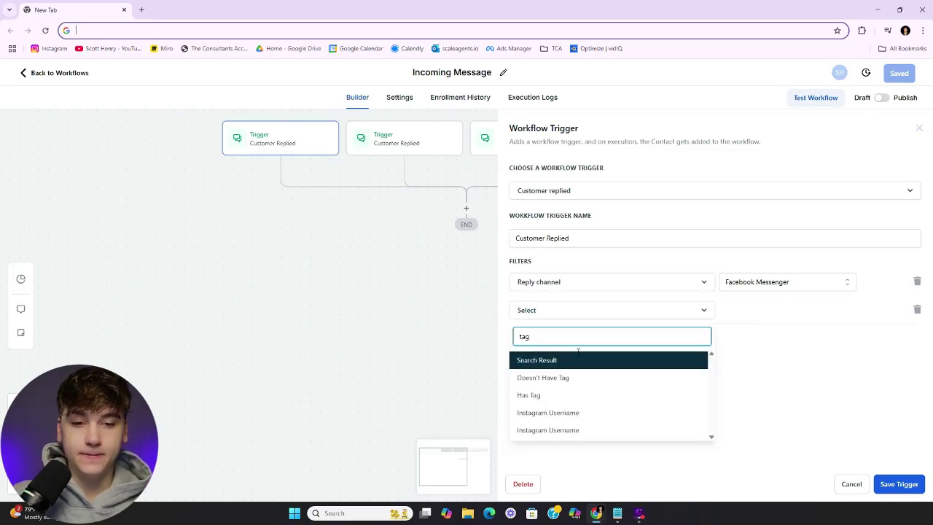
pyautogui.click(577, 396)
pyautogui.click(747, 314)
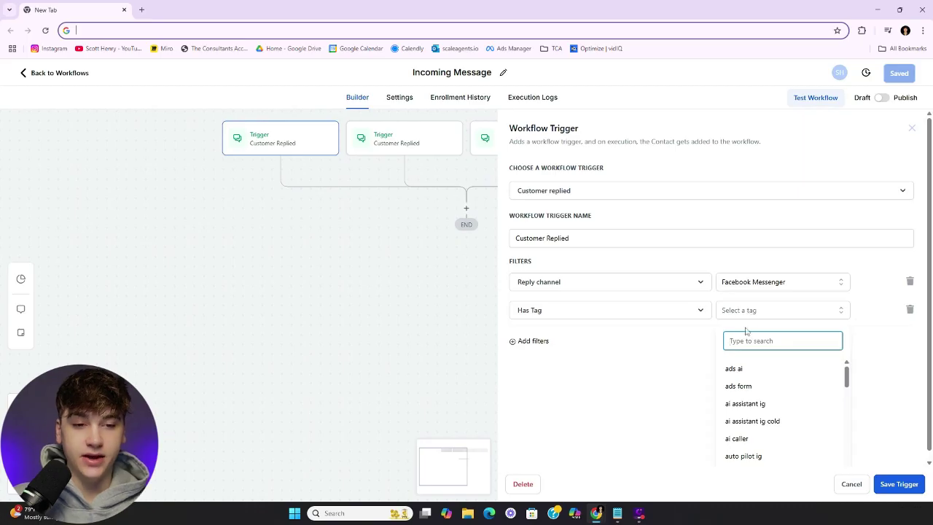
pyautogui.write('blue')
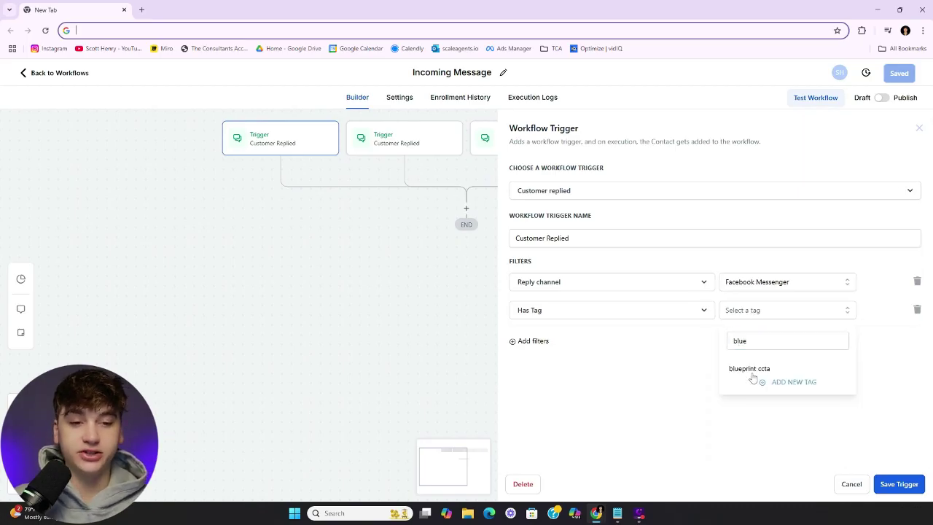
pyautogui.click(751, 373)
pyautogui.click(898, 484)
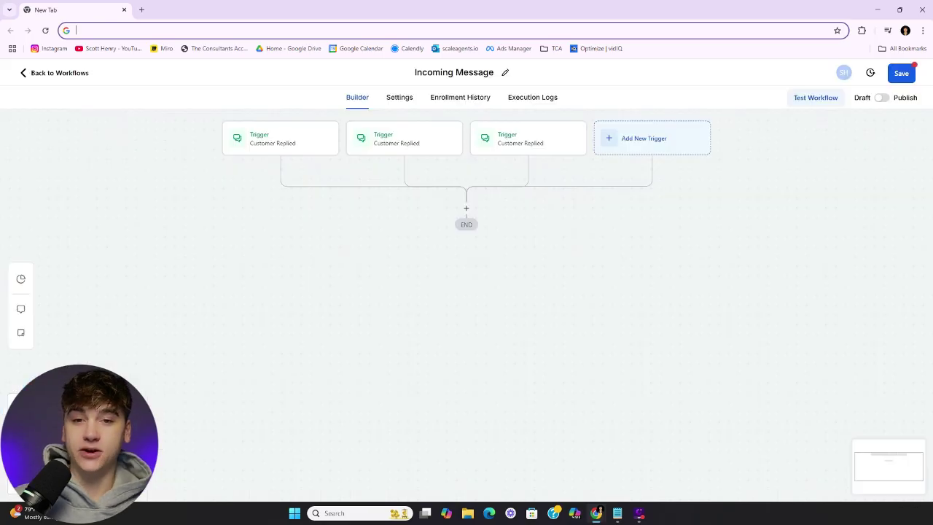
pyautogui.scroll(1, 475, 246)
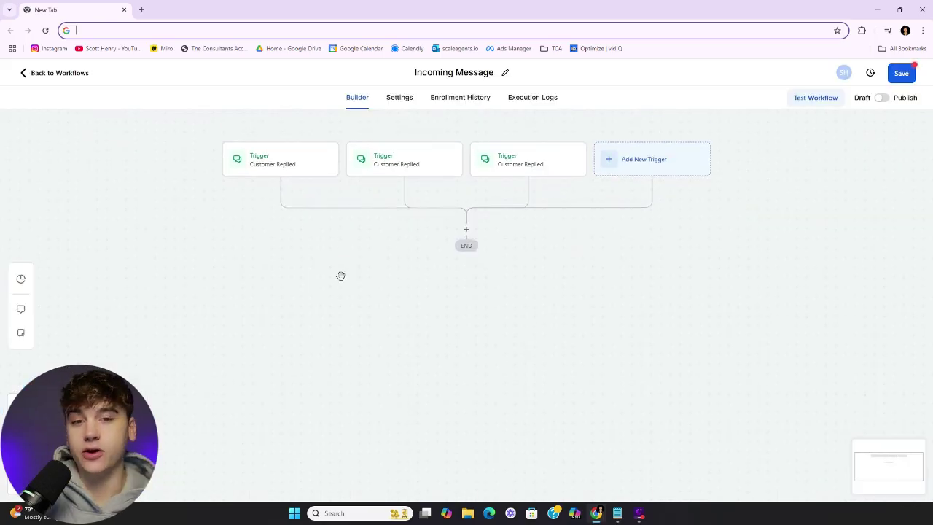
# Remove the Has Tag filter from the first Customer Replied trigger and rename it FB
pyautogui.hscroll(1, 341, 276)
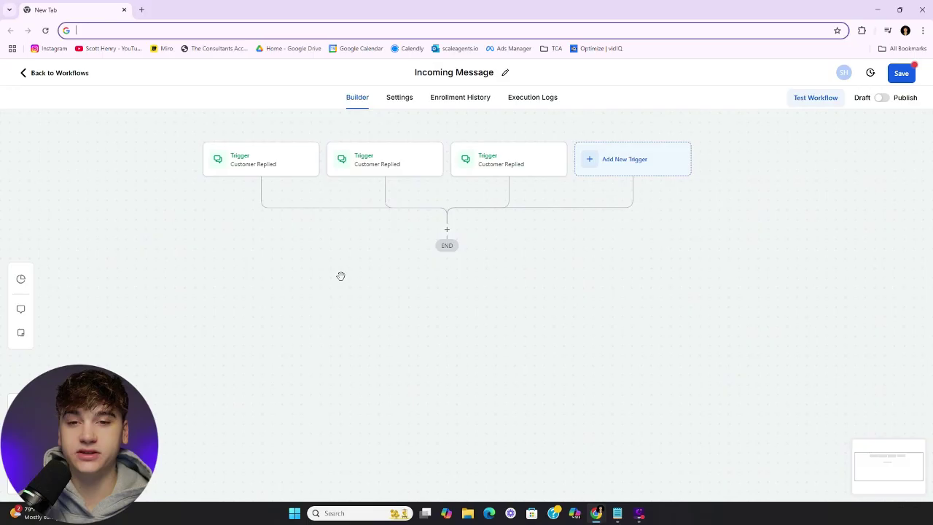
pyautogui.click(267, 163)
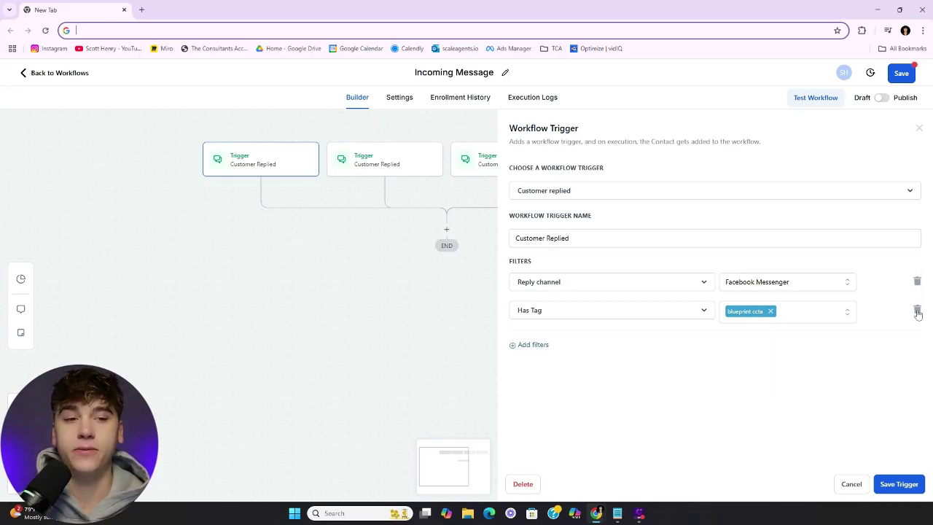
pyautogui.click(918, 311)
pyautogui.tripleClick(540, 241)
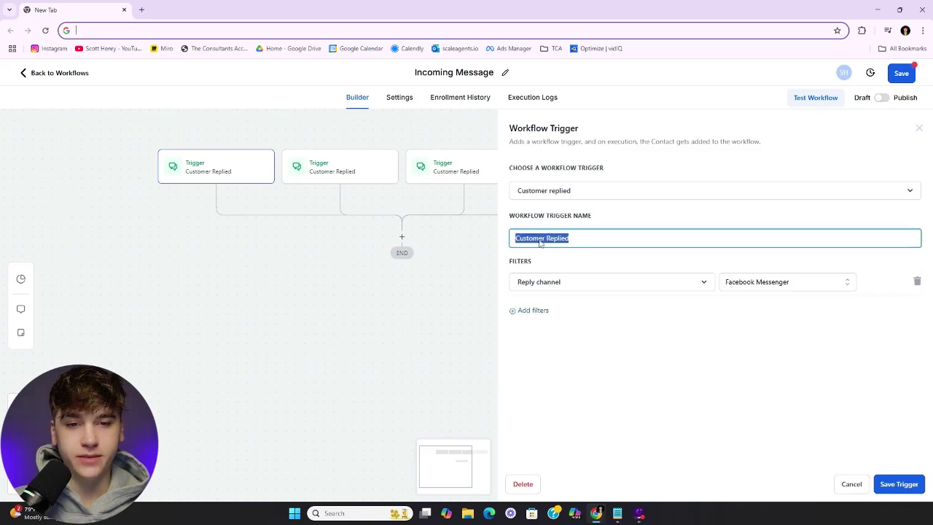
pyautogui.write('f')
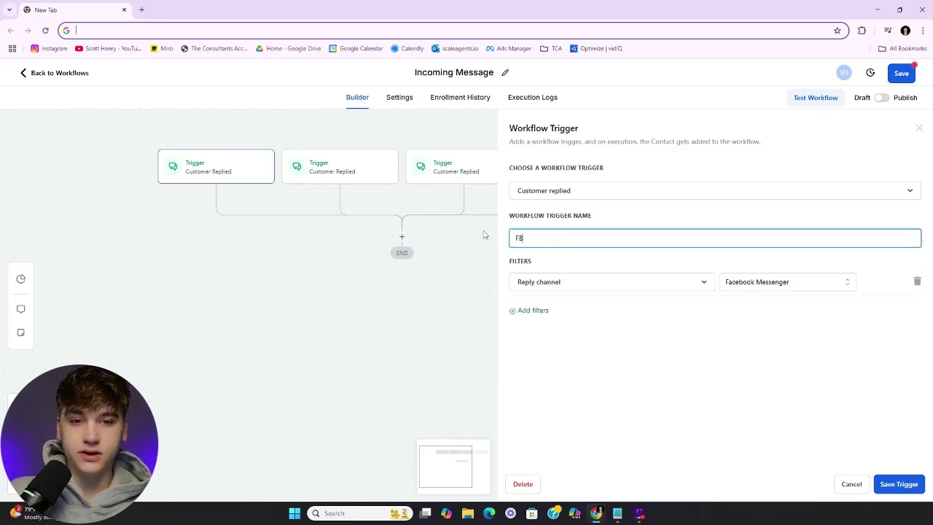
pyautogui.click(899, 484)
# Rename the second and third triggers to Insta and SMS, then add a step below them
pyautogui.click(364, 175)
pyautogui.hotkey('ctrl', 'a')
pyautogui.write('Instya')
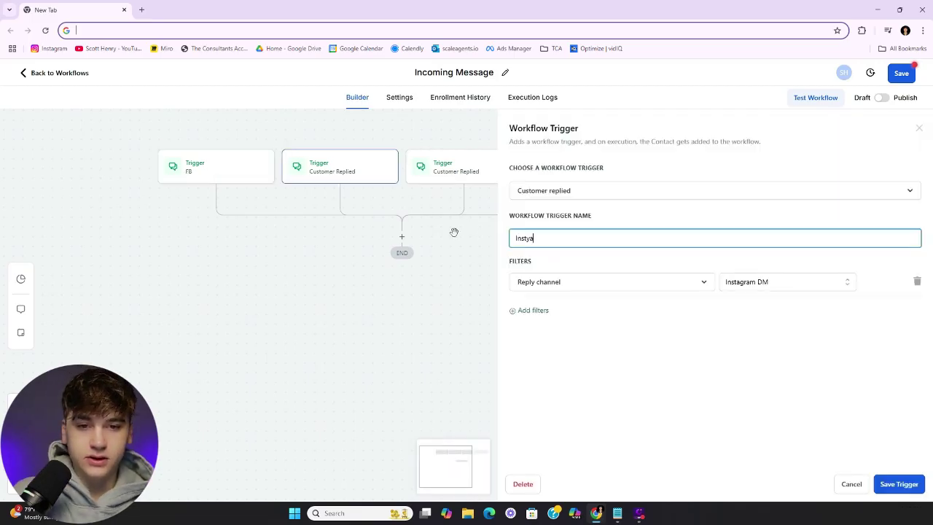
pyautogui.click(448, 168)
pyautogui.click(583, 241)
pyautogui.hotkey('ctrl', 'a')
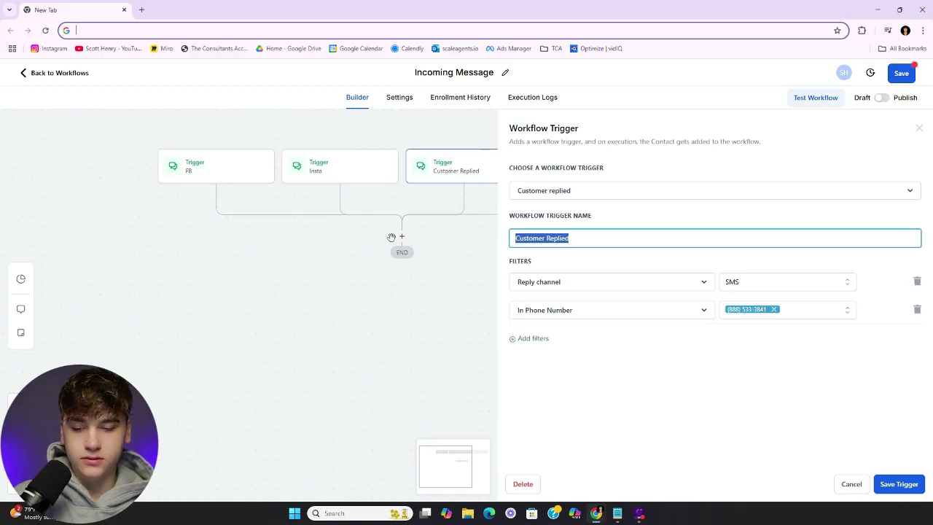
pyautogui.write('SMS')
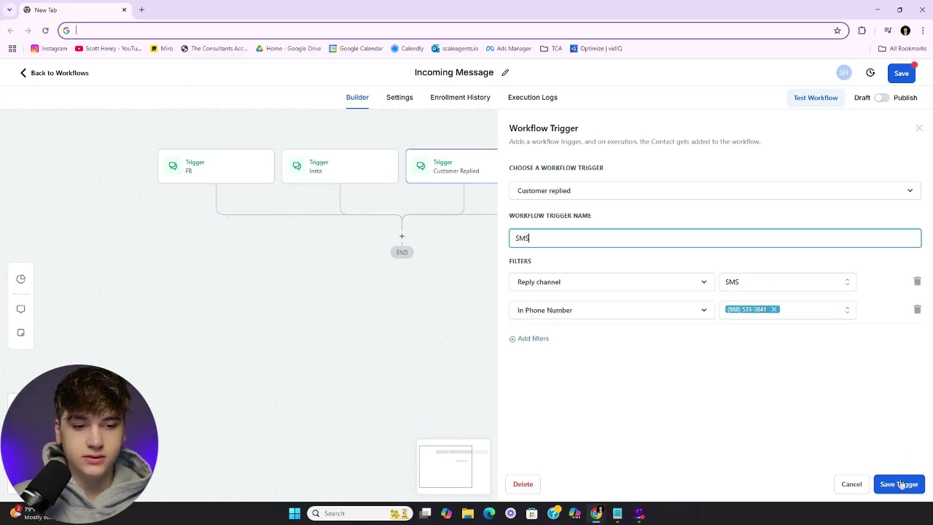
pyautogui.click(900, 484)
pyautogui.click(401, 236)
# Add an If / Else step whose first branch checks Workflow Trigger Is FB
pyautogui.write('if')
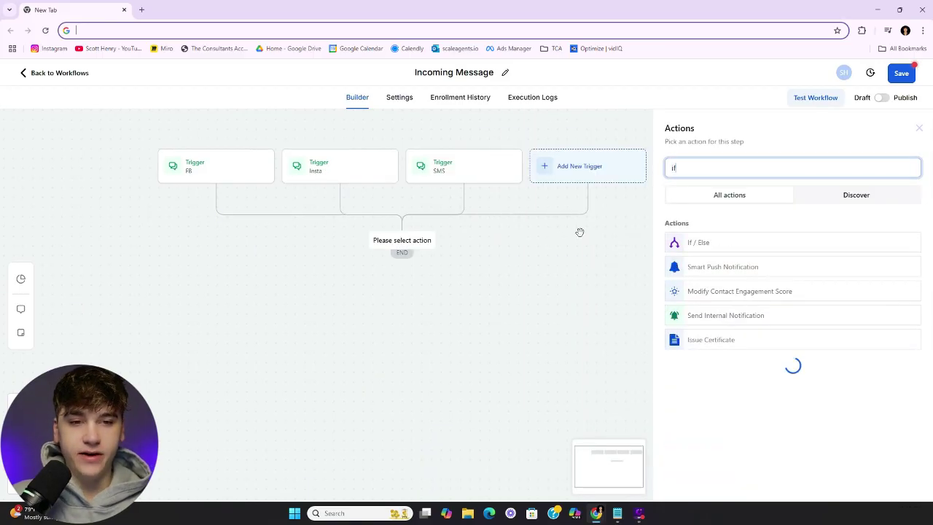
pyautogui.click(700, 243)
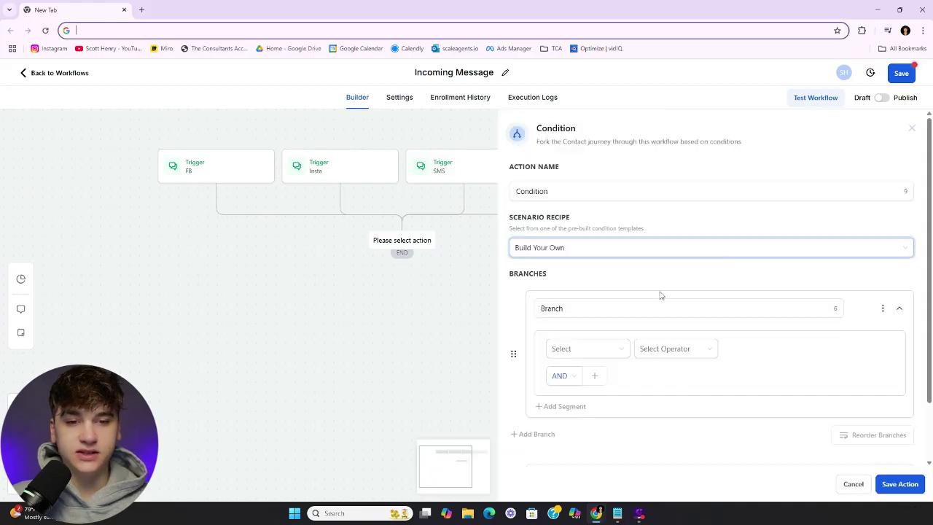
pyautogui.click(614, 352)
pyautogui.click(583, 374)
pyautogui.click(749, 352)
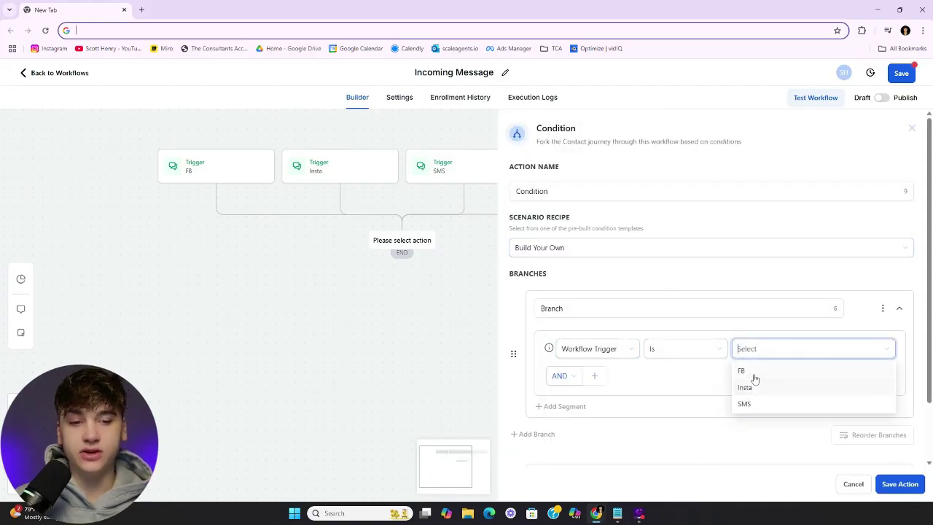
pyautogui.click(755, 377)
pyautogui.scroll(-1, 689, 381)
# Add a second branch matching Workflow Trigger Is Insta
pyautogui.click(554, 372)
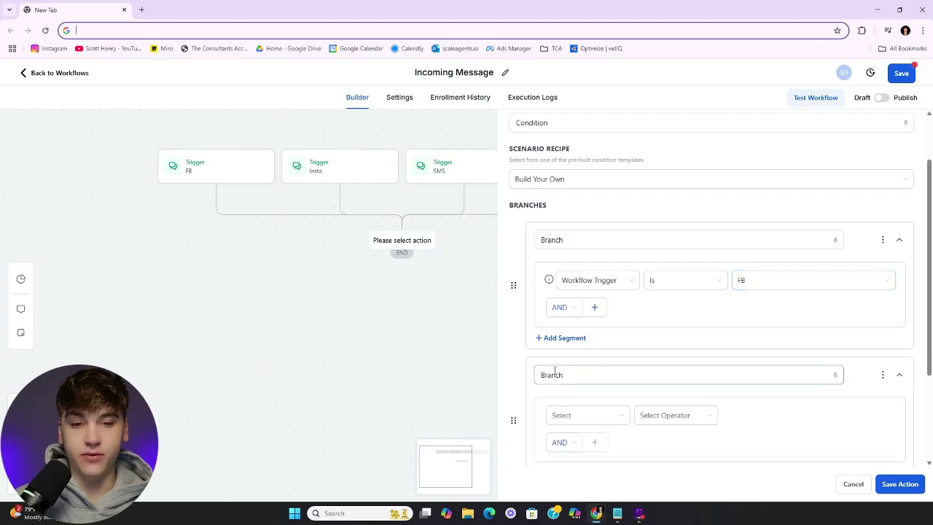
pyautogui.scroll(-1, 614, 401)
pyautogui.click(598, 318)
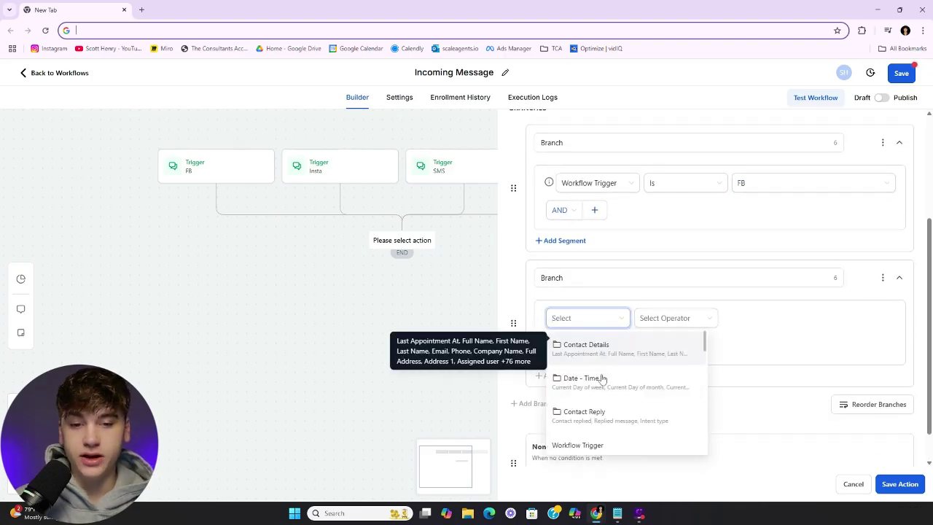
pyautogui.scroll(-2, 602, 378)
pyautogui.click(619, 396)
pyautogui.click(660, 321)
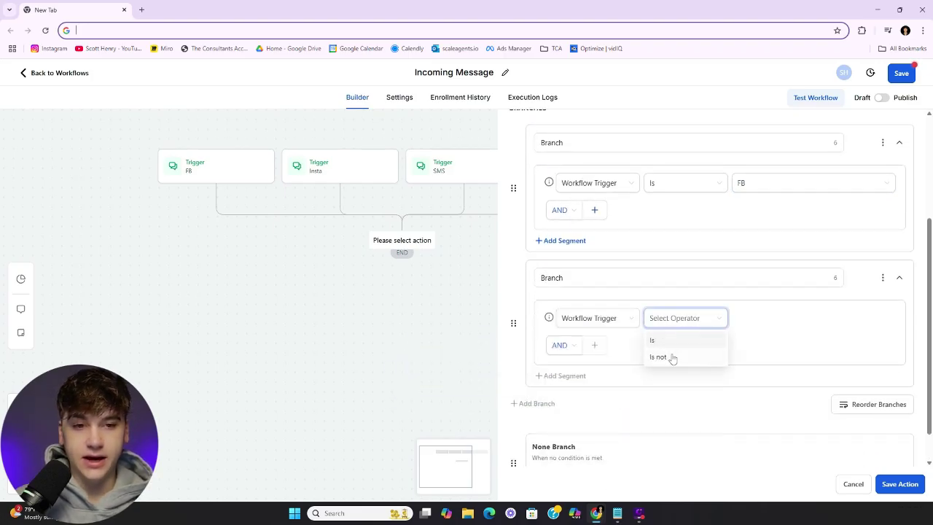
pyautogui.click(661, 339)
pyautogui.click(766, 317)
pyautogui.click(744, 356)
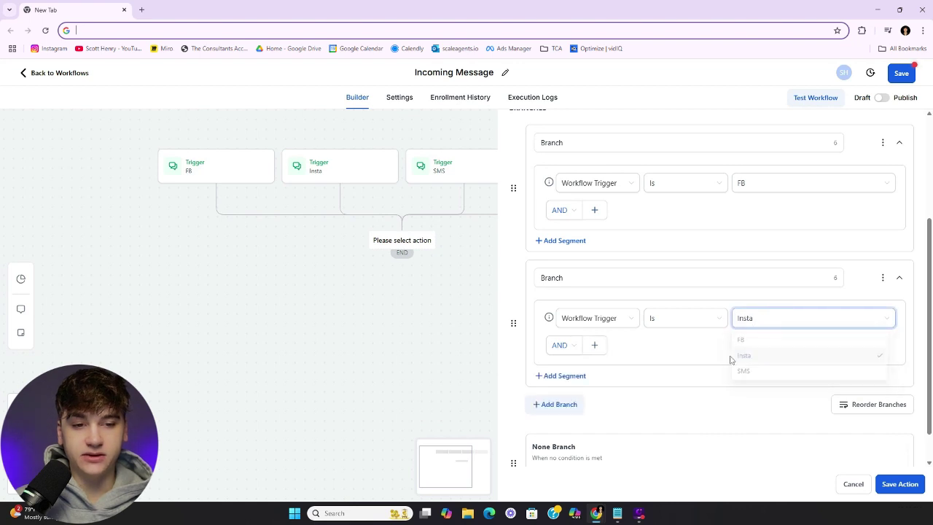
# Add a third branch matching Workflow Trigger Is SMS and save the condition
pyautogui.click(572, 404)
pyautogui.scroll(-1, 586, 392)
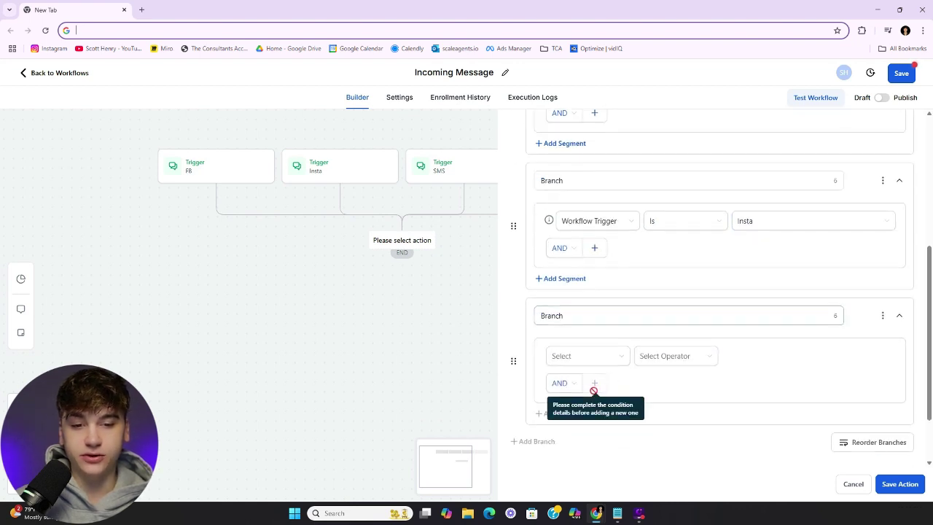
pyautogui.click(617, 356)
pyautogui.scroll(-3, 606, 388)
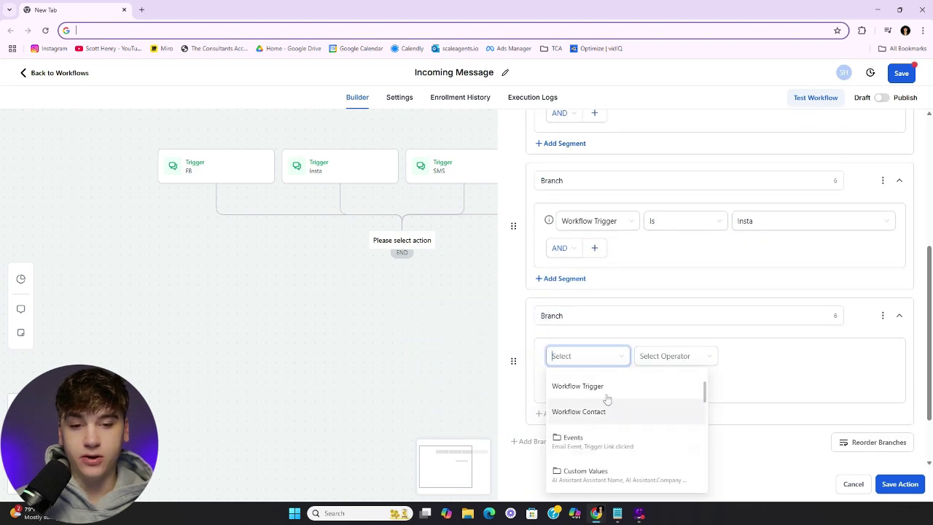
pyautogui.click(605, 386)
pyautogui.click(681, 357)
pyautogui.click(684, 378)
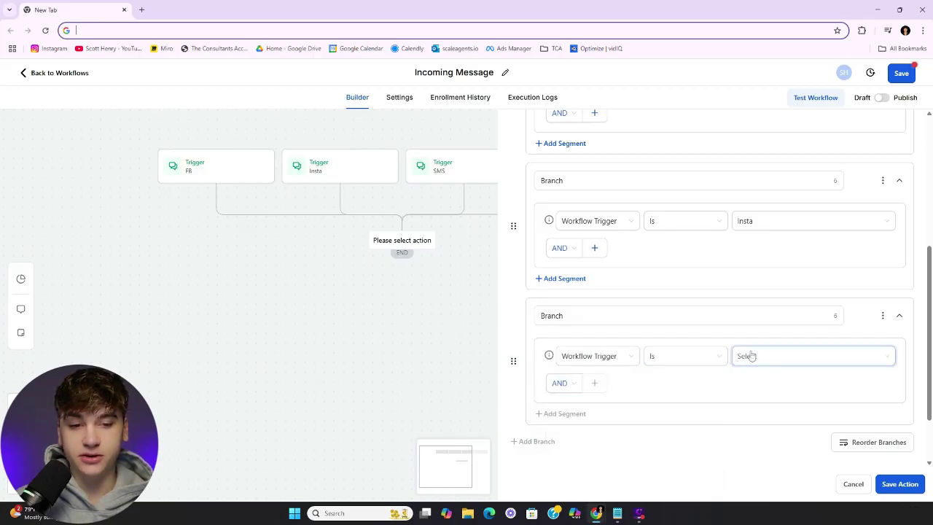
pyautogui.click(751, 355)
pyautogui.click(743, 410)
pyautogui.click(900, 484)
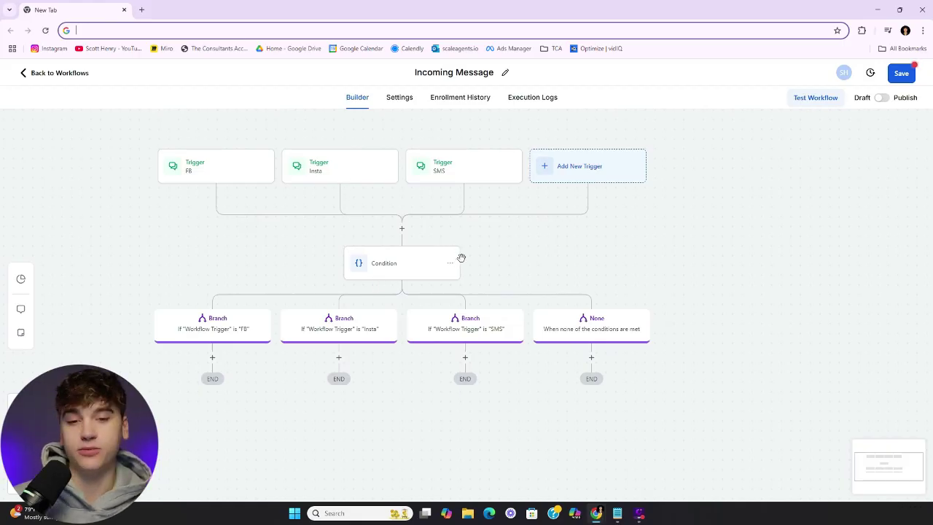
pyautogui.moveTo(540, 256); pyautogui.dragTo(576, 229)
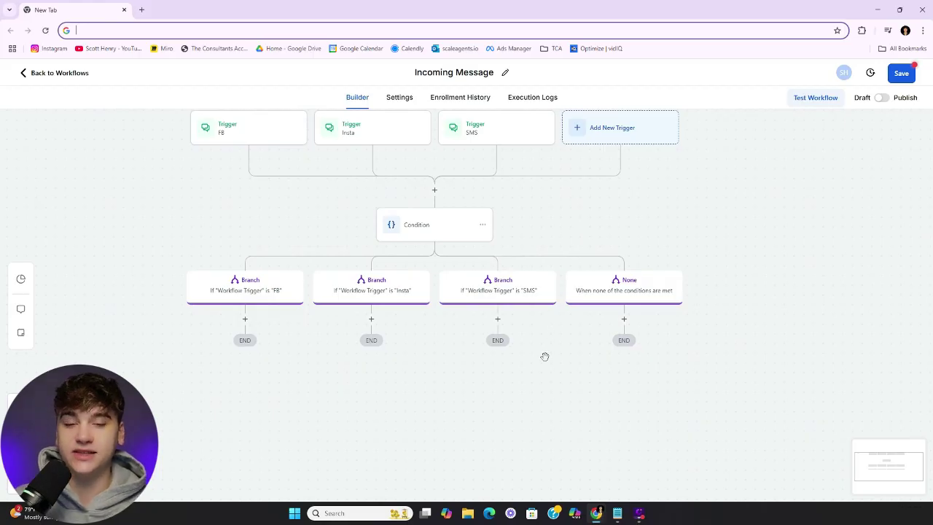
# Return to the workflow folders and open the "AI" DM Trigger workflow in Comment CTAs
pyautogui.scroll(-1, 545, 353)
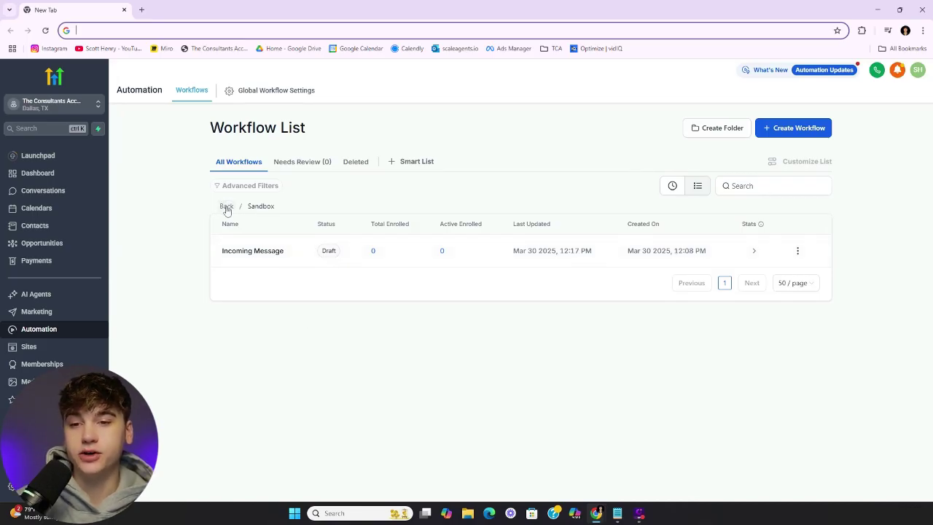
pyautogui.click(227, 207)
pyautogui.scroll(-3, 255, 299)
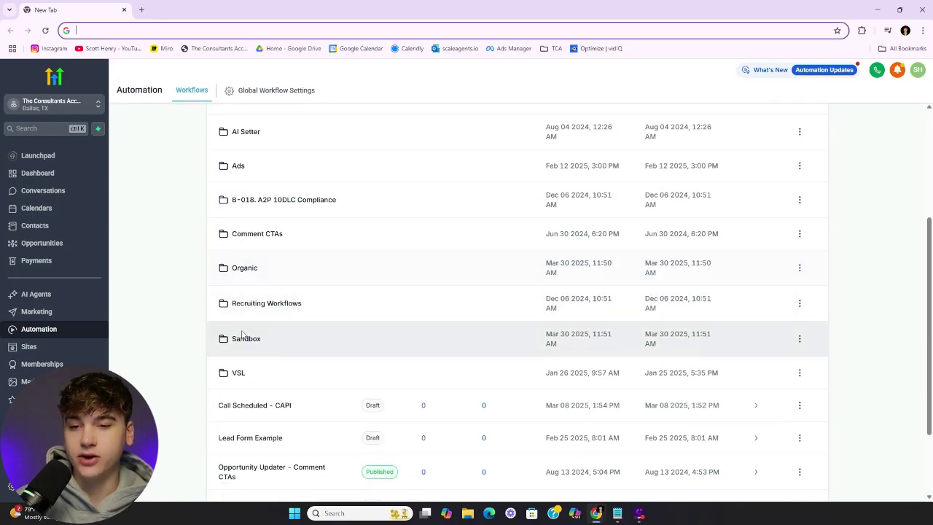
pyautogui.scroll(-5, 248, 240)
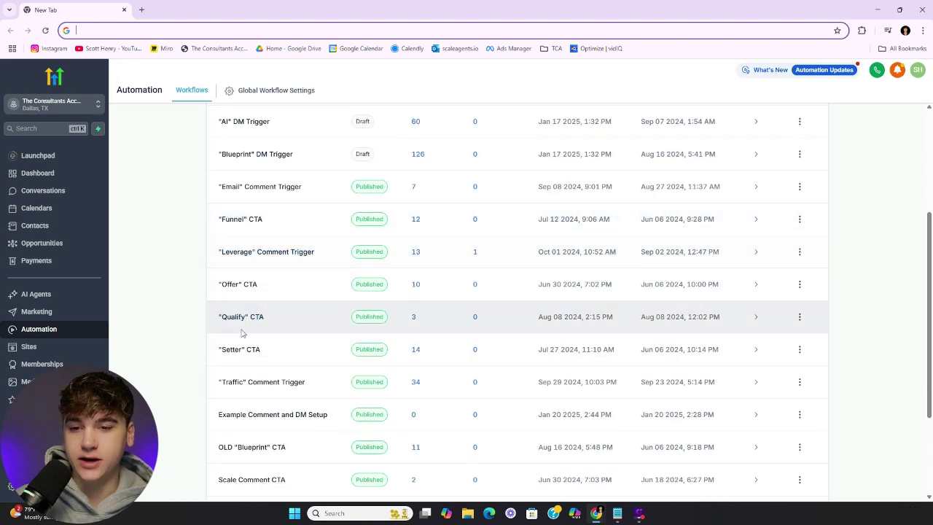
pyautogui.scroll(-1, 240, 365)
pyautogui.scroll(3, 245, 291)
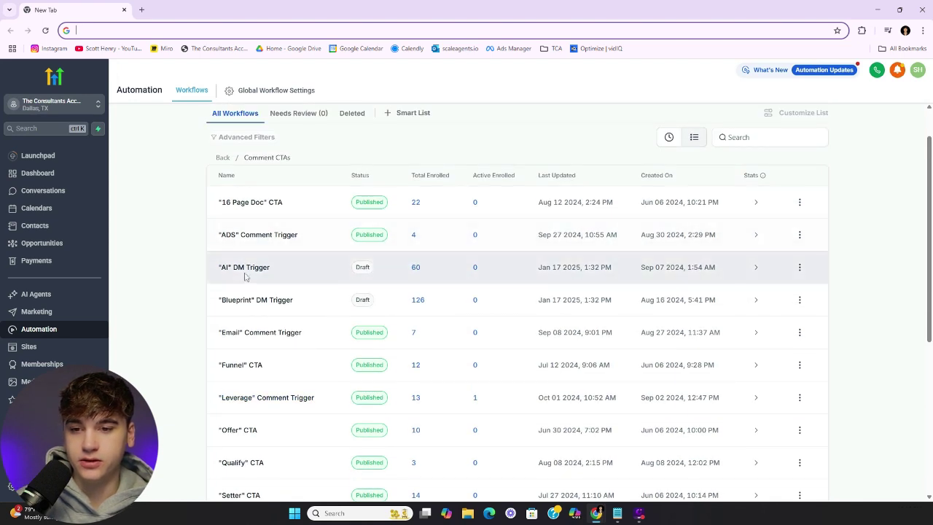
pyautogui.click(245, 275)
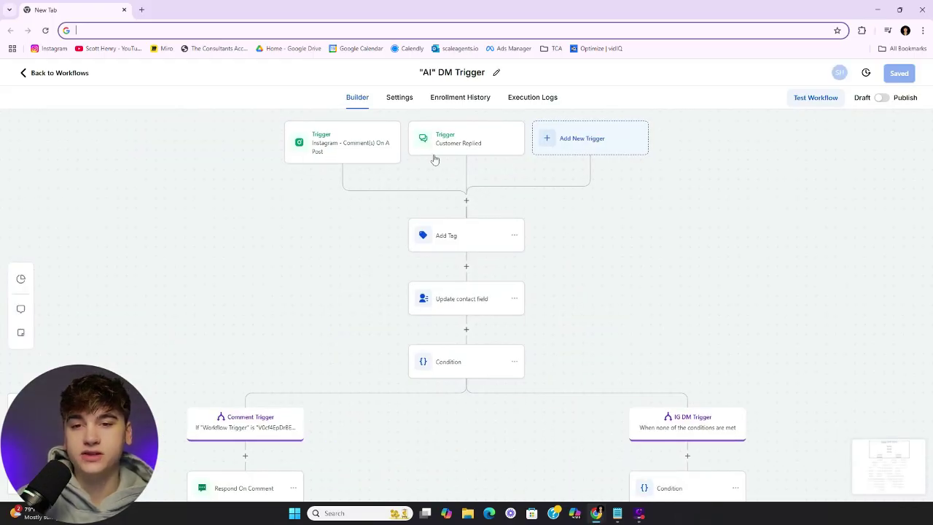
# Inspect the Add Tag and Respond On Comment steps, then move to the IG DM Trigger branch
pyautogui.click(447, 235)
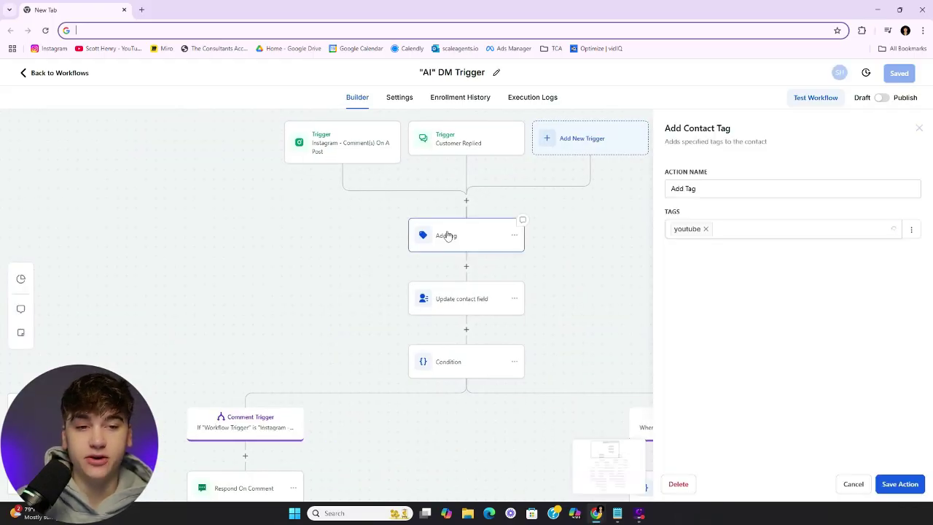
pyautogui.click(920, 128)
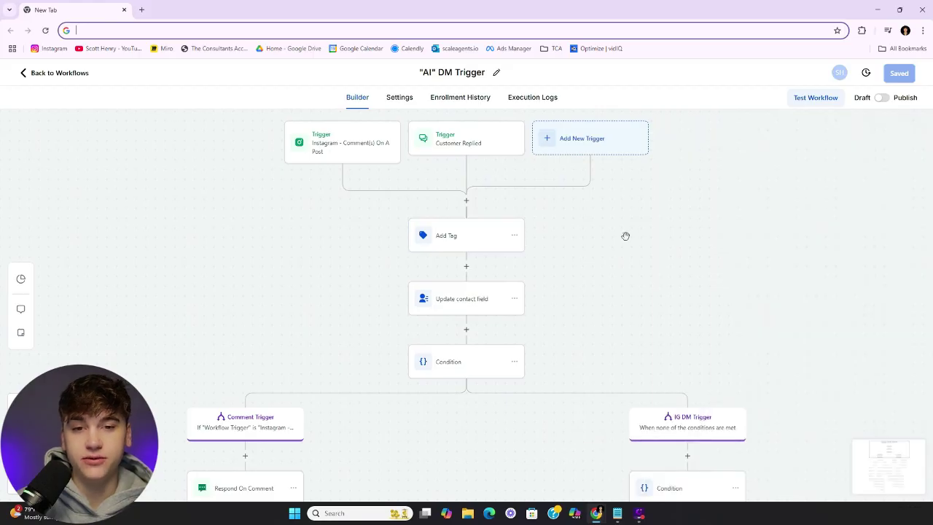
pyautogui.scroll(-1, 641, 270)
pyautogui.scroll(-1, 501, 337)
pyautogui.scroll(-1, 496, 308)
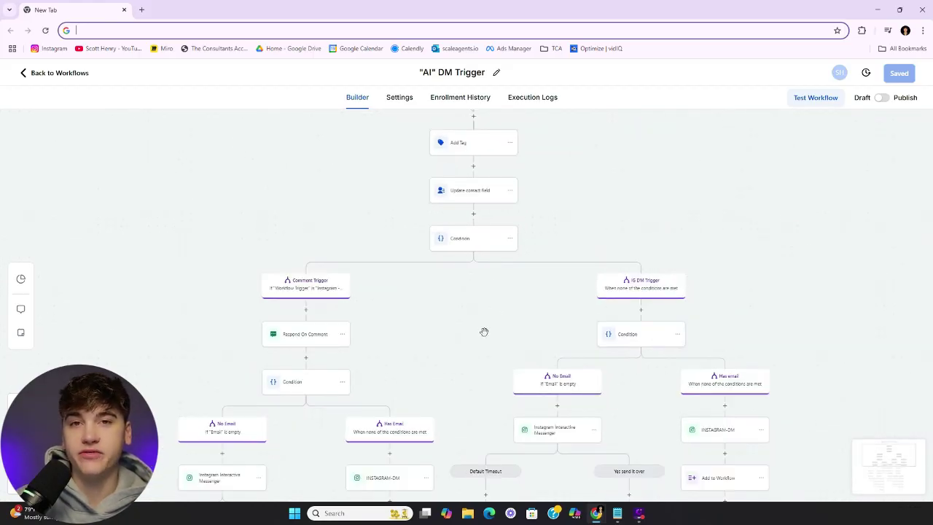
pyautogui.click(306, 334)
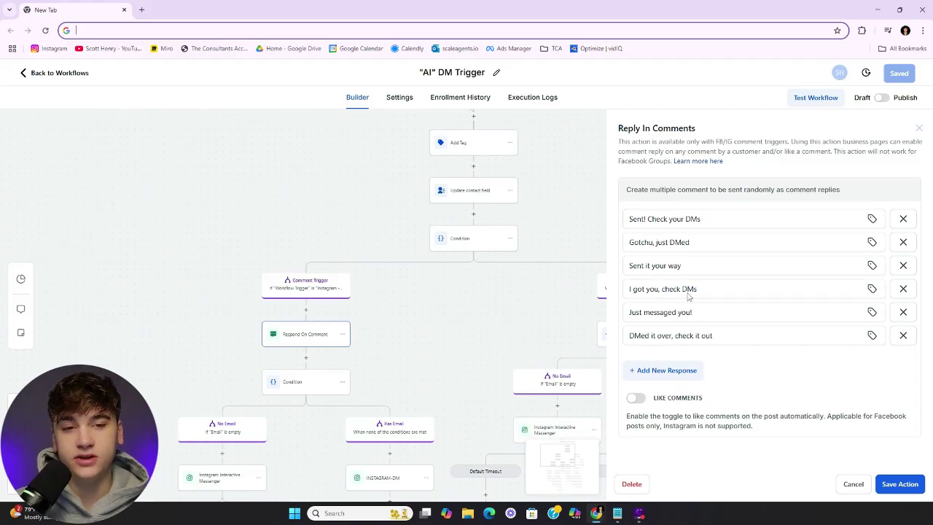
pyautogui.click(919, 128)
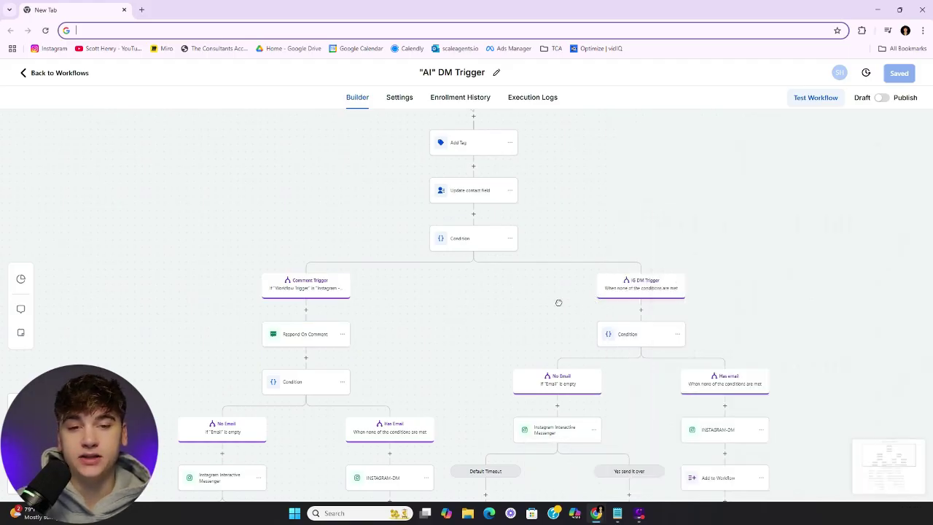
pyautogui.moveTo(556, 302); pyautogui.dragTo(457, 387)
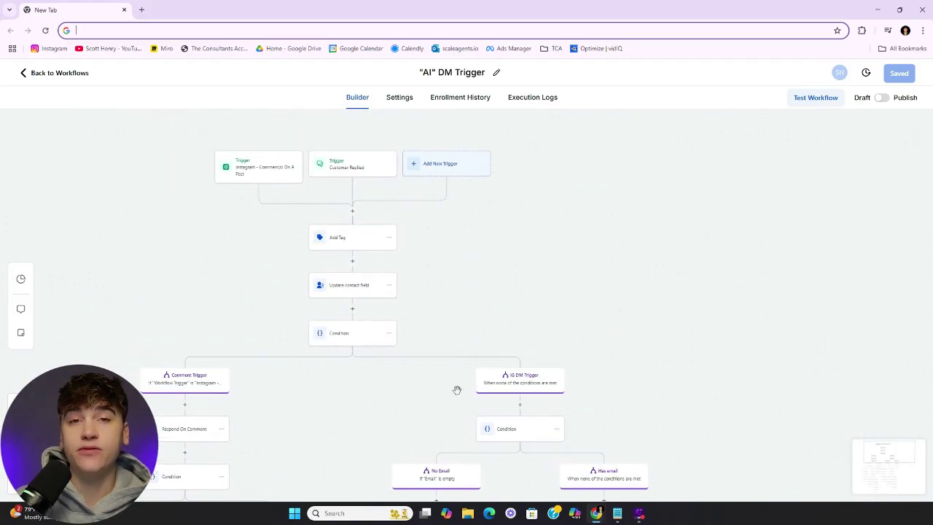
pyautogui.scroll(-3, 568, 315)
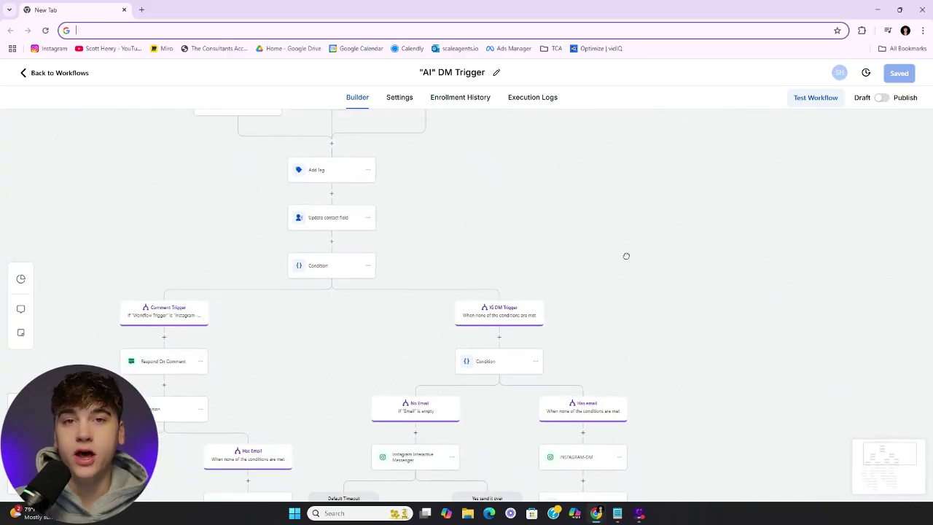
pyautogui.scroll(-3, 606, 211)
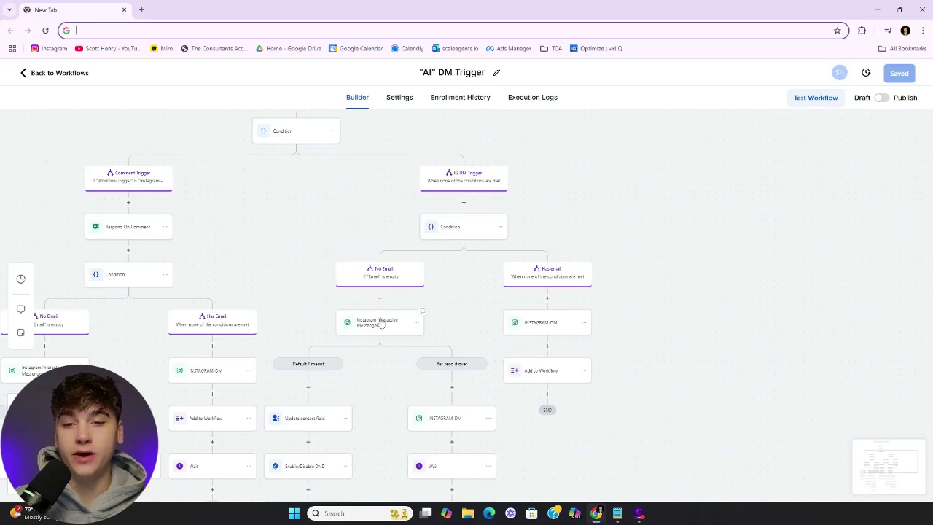
# Read the Instagram DMs asking for the email and sending the AI rundown video, then return to the top
pyautogui.click(382, 323)
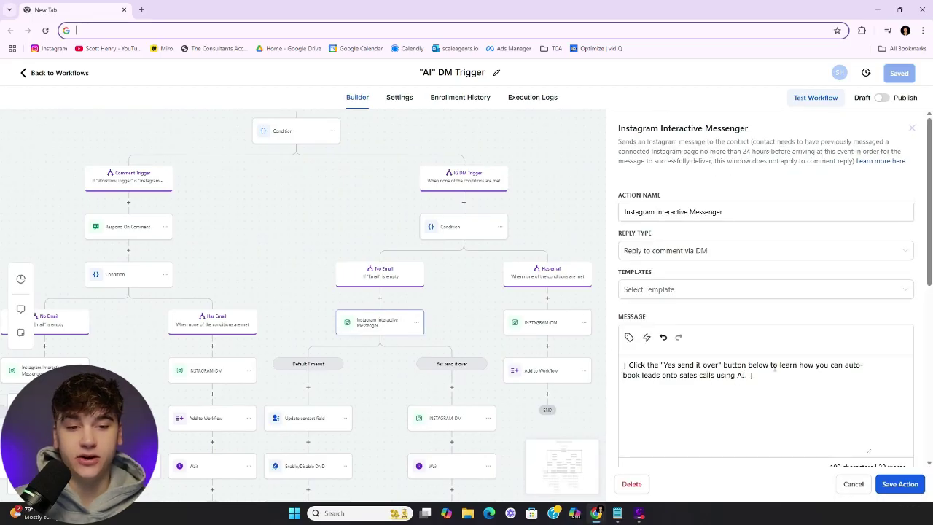
pyautogui.scroll(-3, 775, 366)
pyautogui.scroll(1, 774, 232)
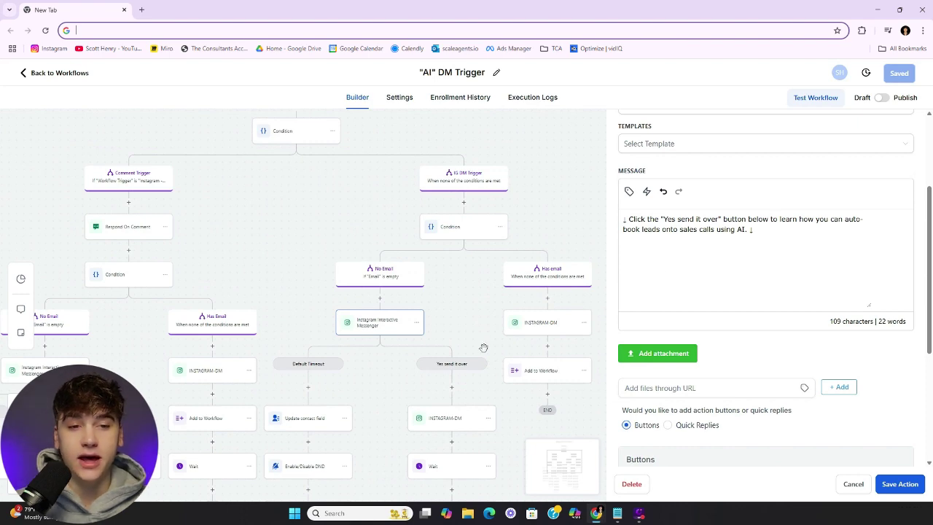
pyautogui.scroll(-3, 467, 321)
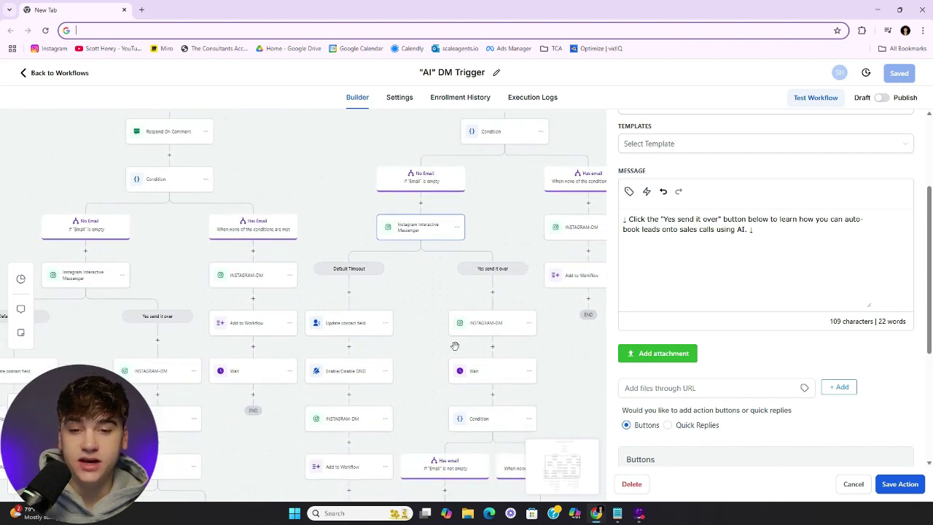
pyautogui.click(472, 325)
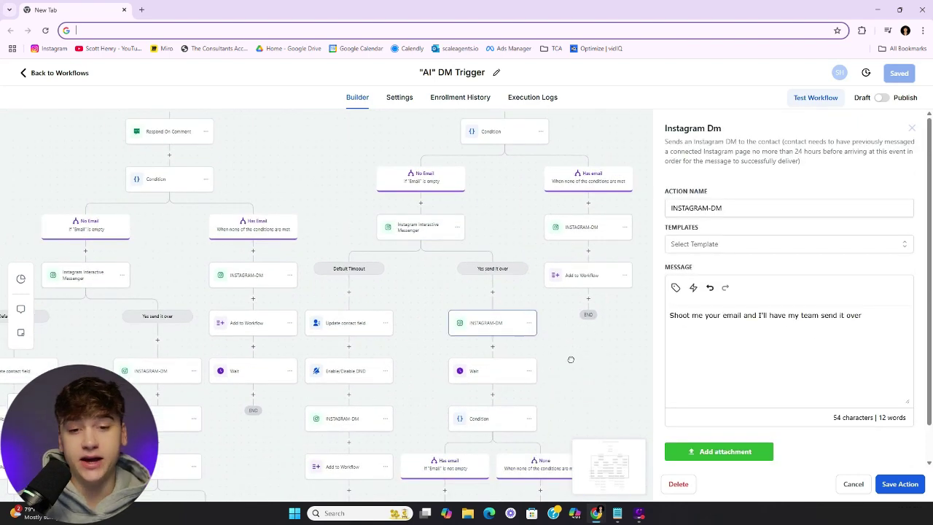
pyautogui.scroll(-6, 568, 358)
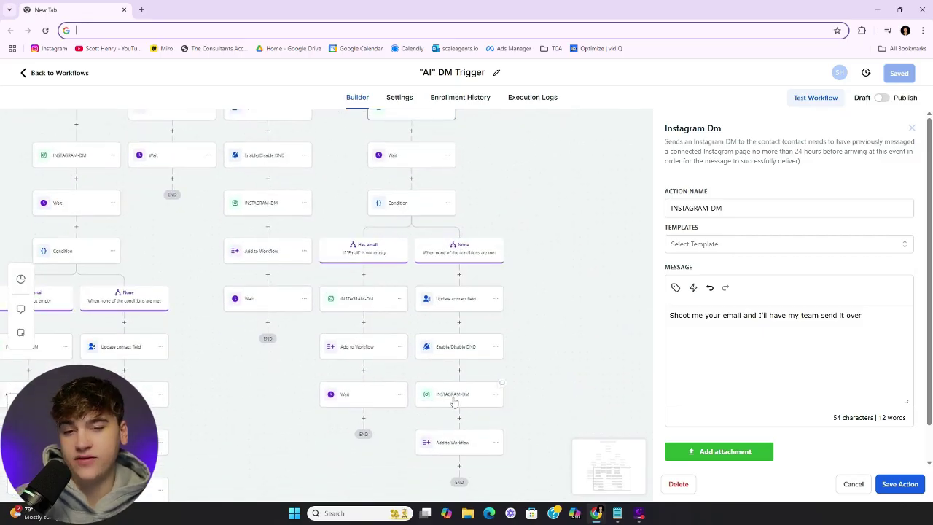
pyautogui.click(453, 402)
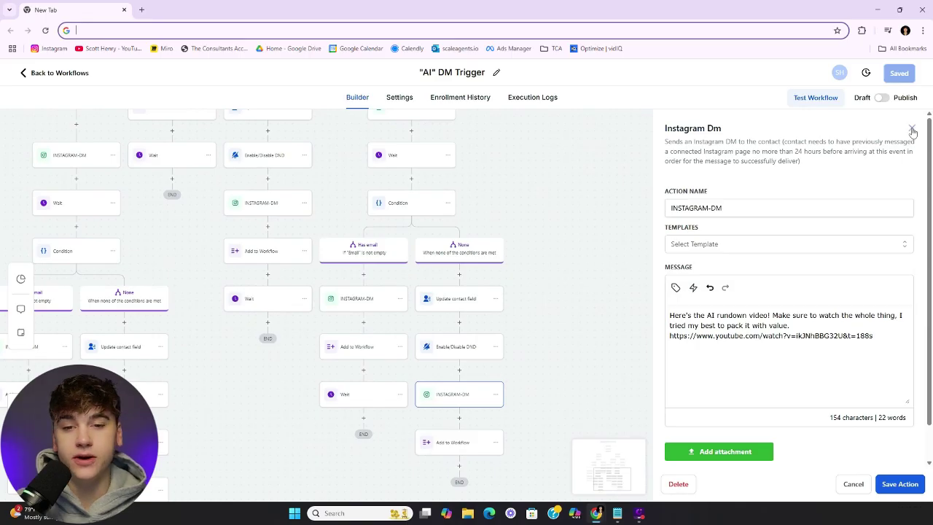
pyautogui.click(616, 222)
pyautogui.moveTo(606, 223); pyautogui.dragTo(731, 384)
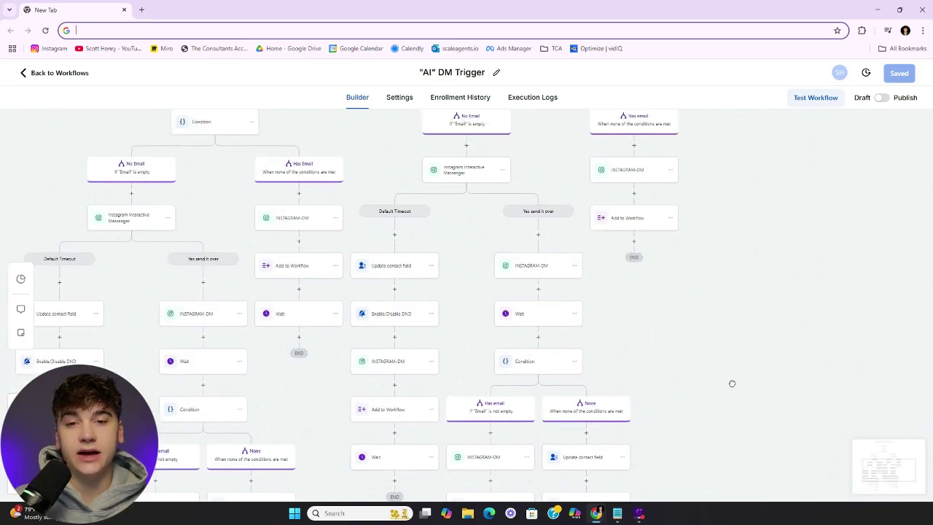
pyautogui.moveTo(461, 235); pyautogui.dragTo(443, 256)
pyautogui.scroll(5, 442, 257)
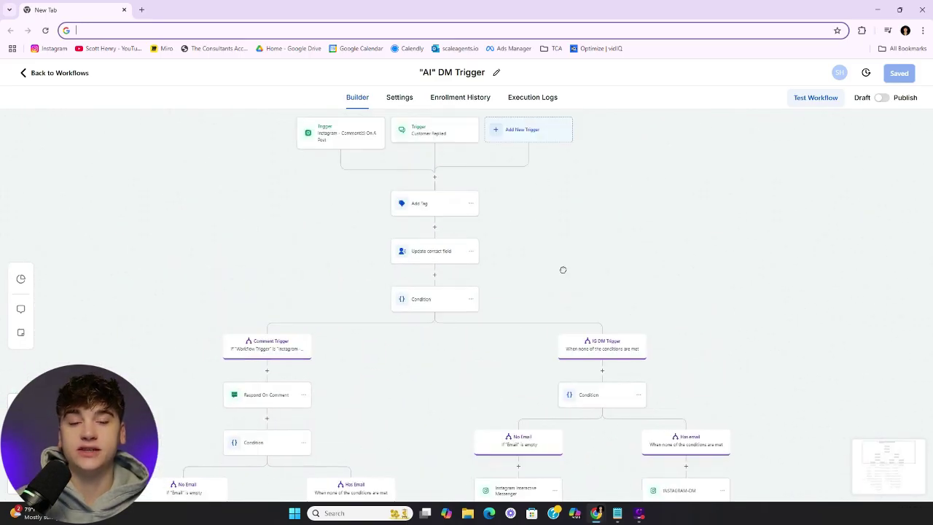
# Delete the Condition step with all its branches using Delete Action and confirm
pyautogui.moveTo(562, 300); pyautogui.dragTo(583, 241)
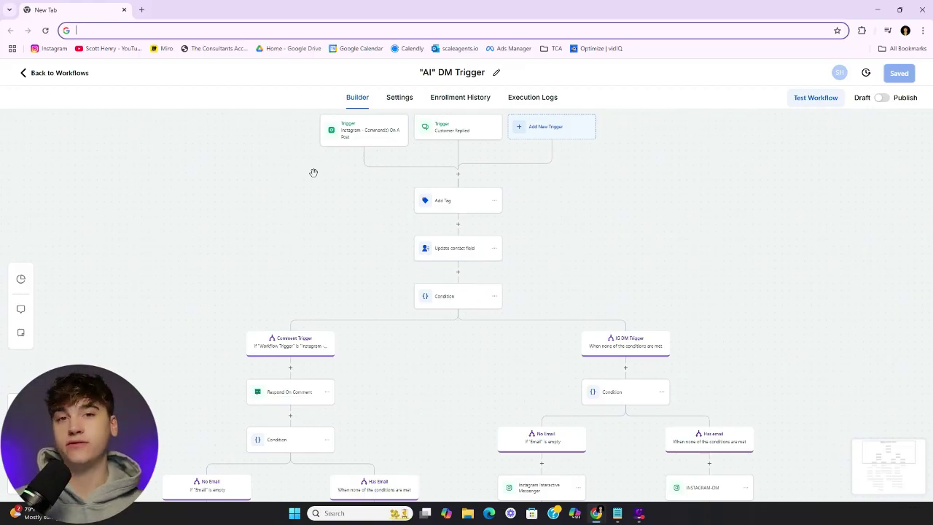
pyautogui.scroll(-3, 313, 173)
pyautogui.scroll(4, 396, 318)
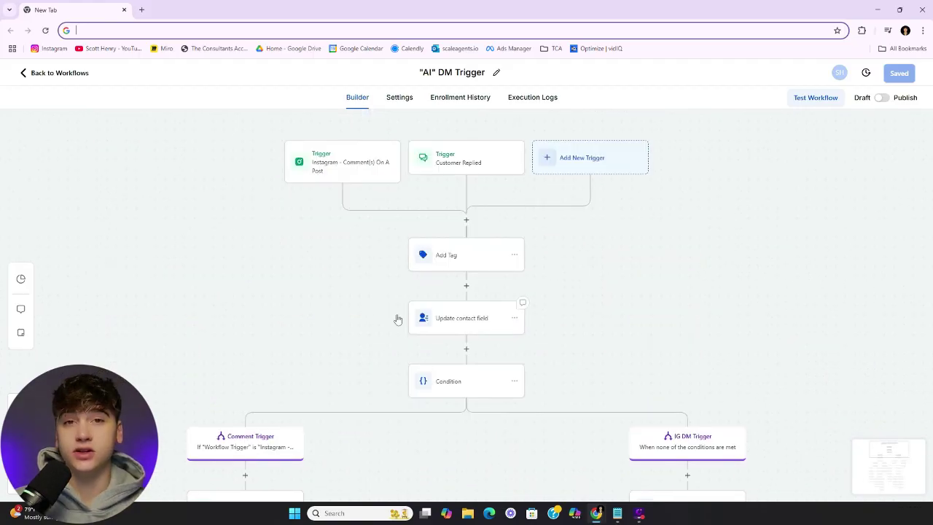
pyautogui.click(517, 384)
pyautogui.moveTo(556, 454)
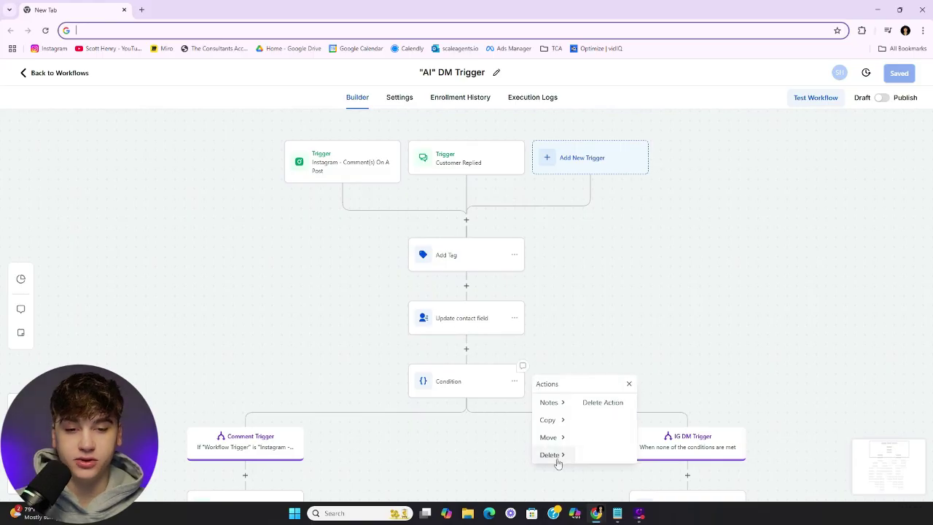
pyautogui.click(596, 401)
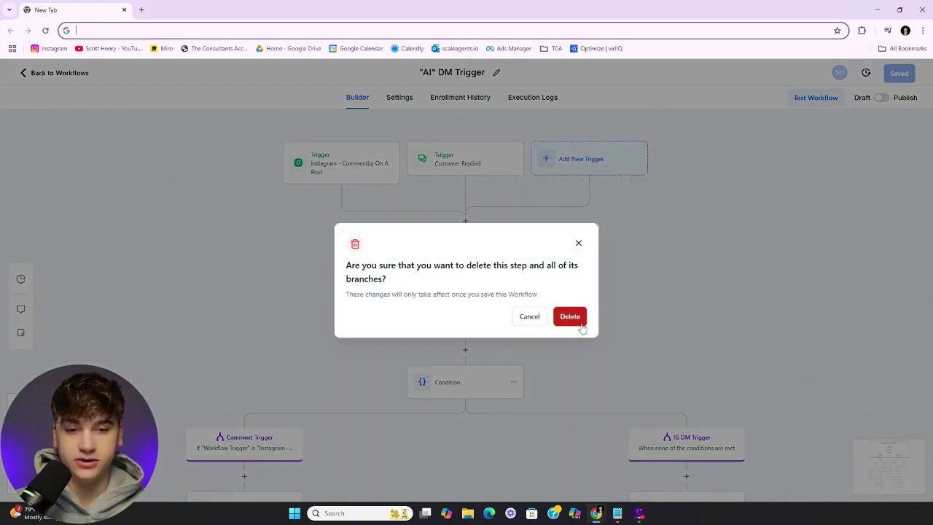
pyautogui.click(568, 317)
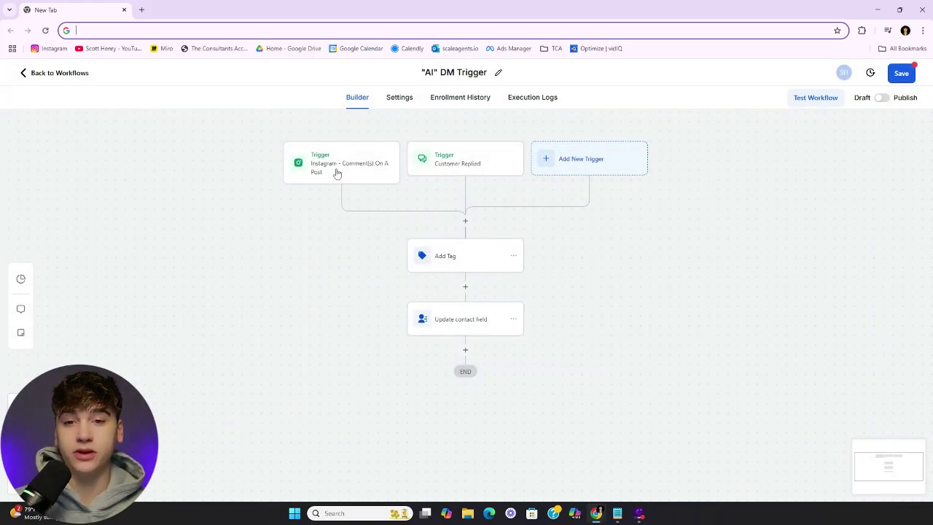
# Inspect the Instagram comment trigger and the Add Tag step, then head back to Workflows
pyautogui.click(336, 172)
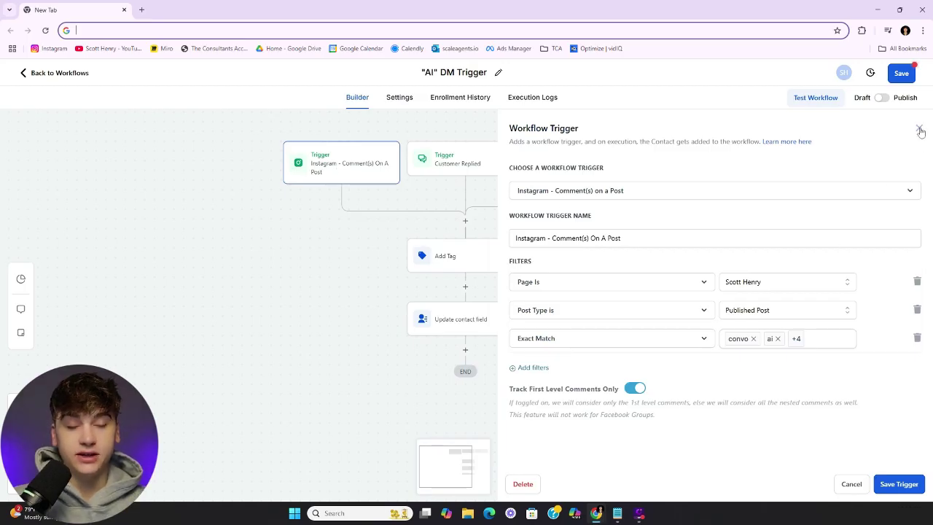
pyautogui.click(920, 129)
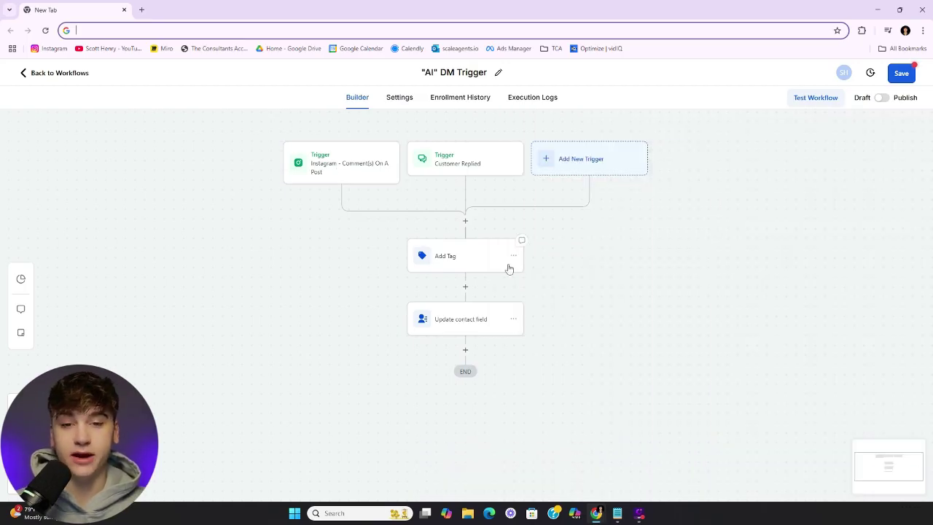
pyautogui.click(445, 256)
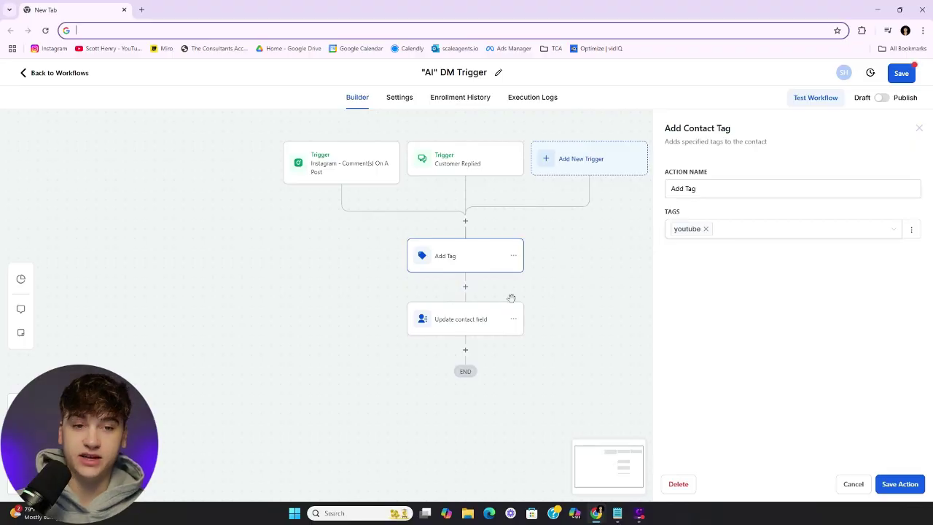
pyautogui.click(444, 255)
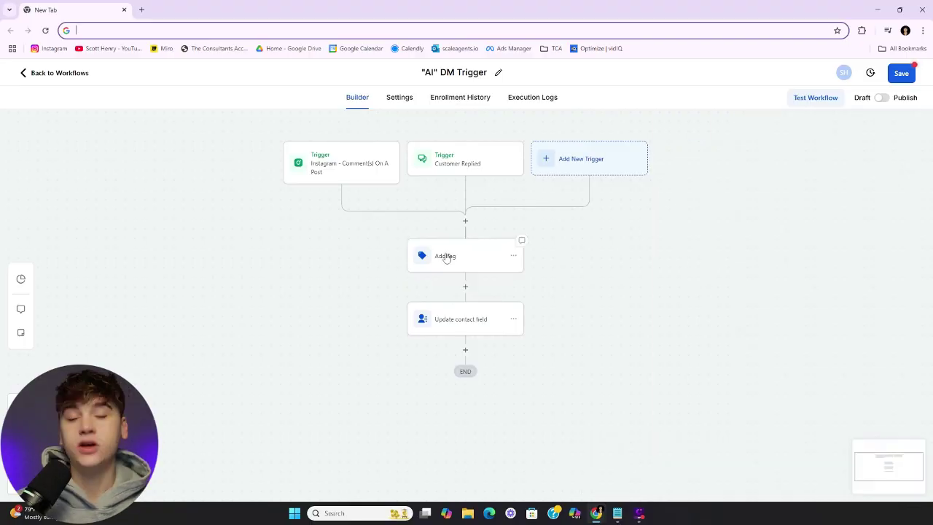
pyautogui.click(445, 255)
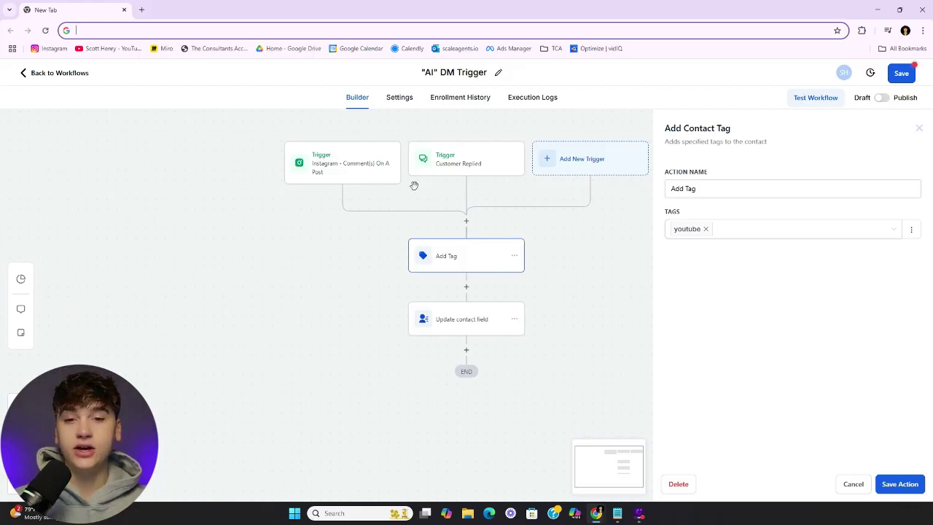
pyautogui.click(55, 77)
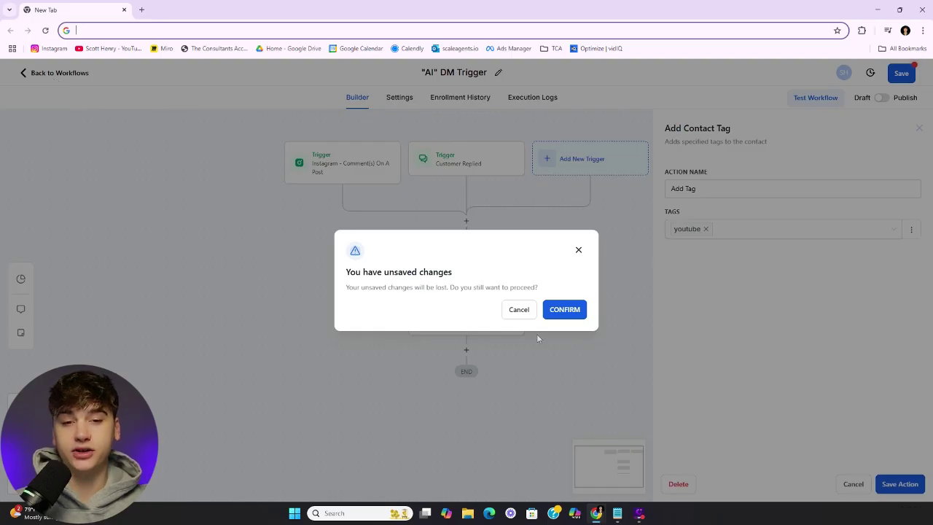
# Discard the DM workflow edits and give the FB trigger a Has Tag filter of 'example tag'
pyautogui.click(566, 312)
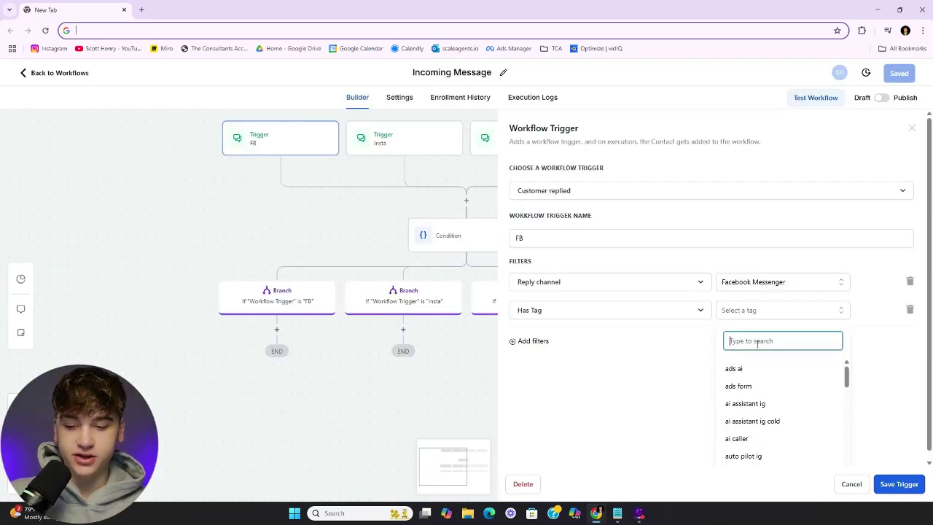
pyautogui.write('exa')
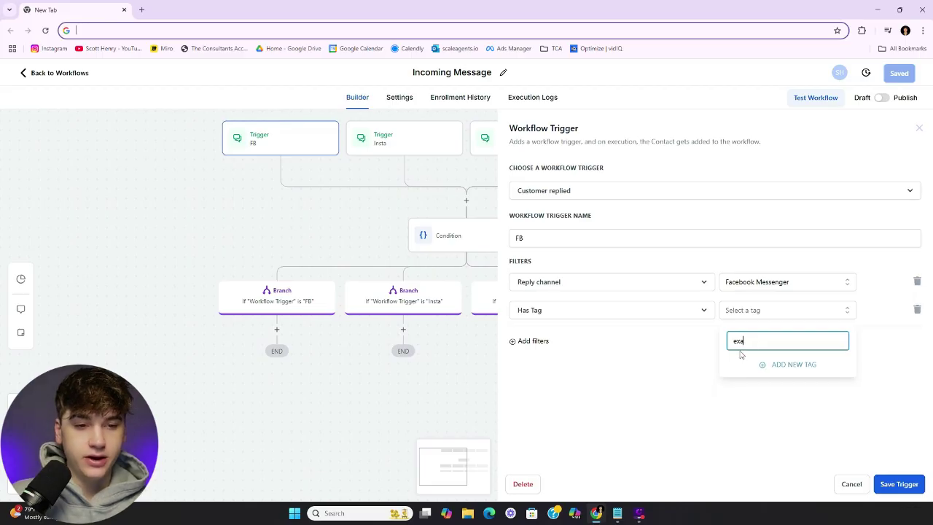
pyautogui.click(743, 367)
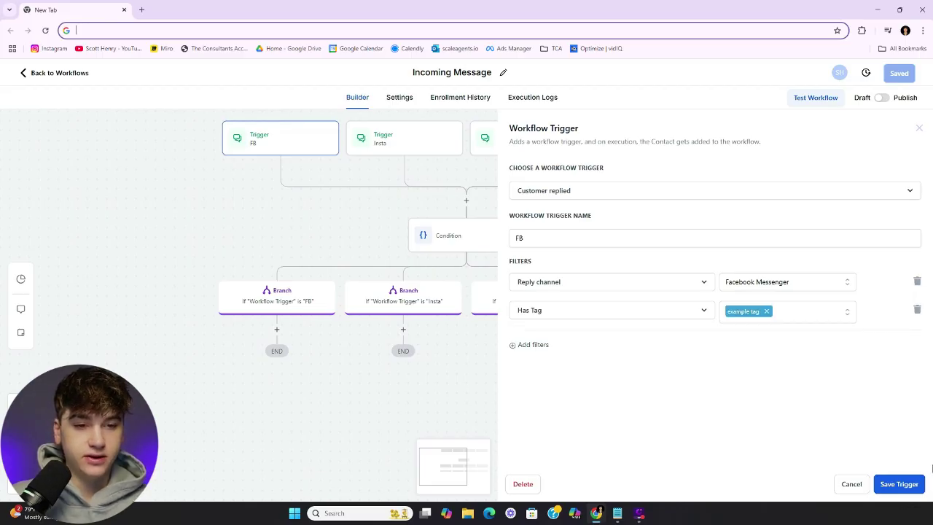
pyautogui.click(904, 486)
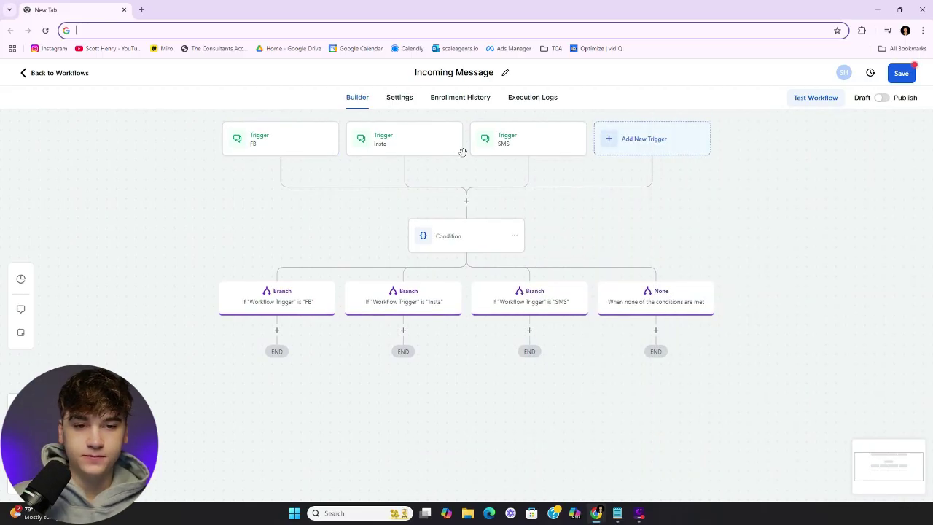
# Open the Insta trigger's settings and bring the branch ends into view
pyautogui.click(421, 144)
pyautogui.click(531, 312)
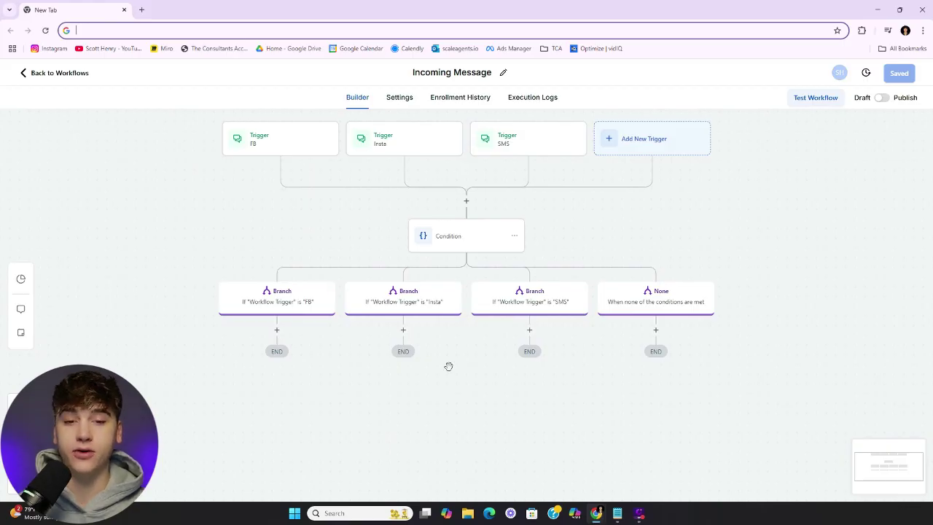
pyautogui.moveTo(460, 371); pyautogui.dragTo(468, 325)
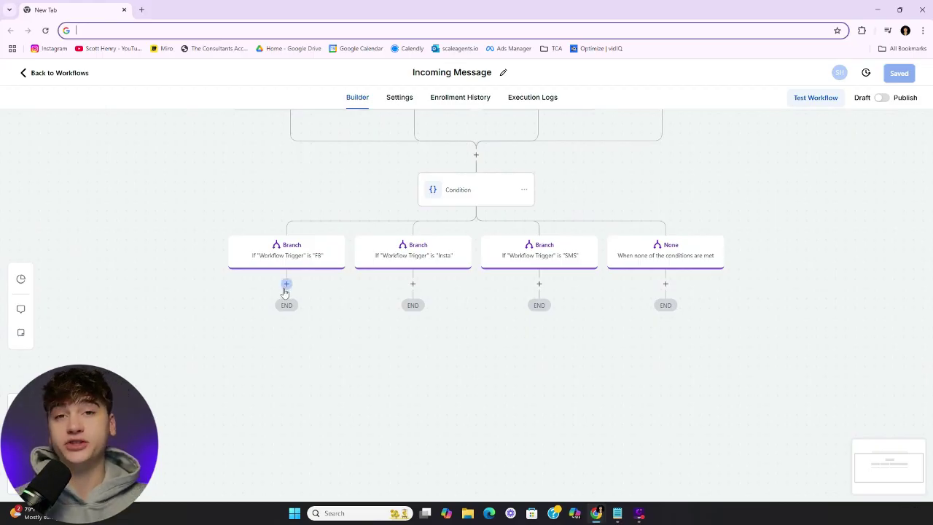
# Add an Update Contact Field action under the FB branch targeting User Response 1
pyautogui.click(285, 285)
pyautogui.write('update')
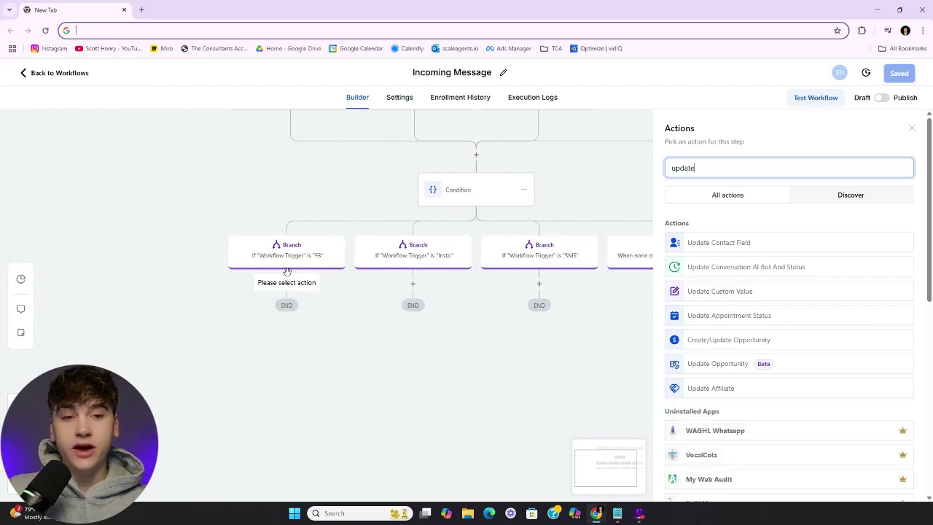
pyautogui.click(717, 244)
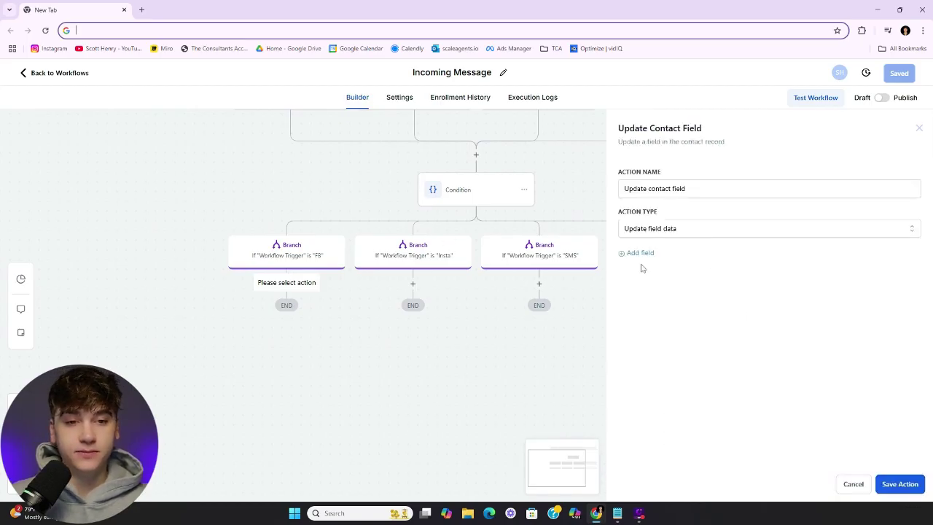
pyautogui.click(663, 273)
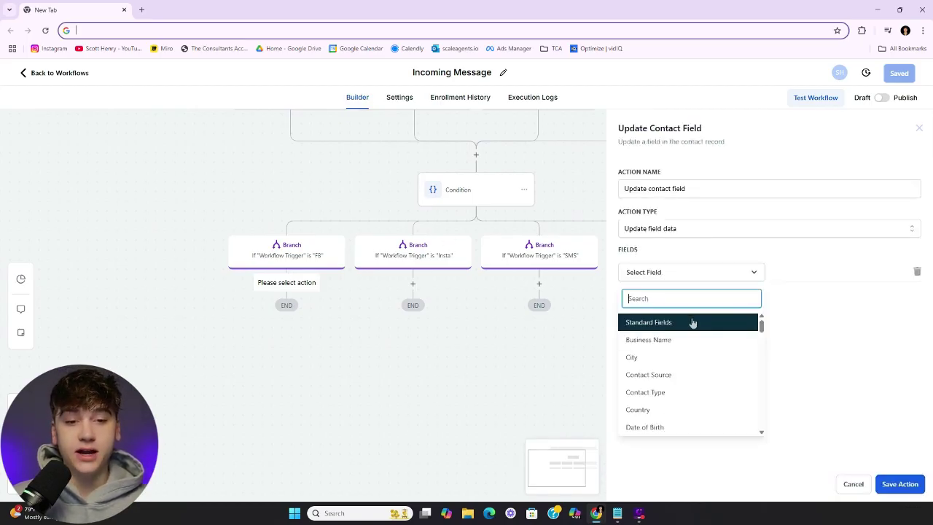
pyautogui.scroll(-3, 685, 360)
pyautogui.scroll(-3, 682, 375)
pyautogui.scroll(10, 672, 389)
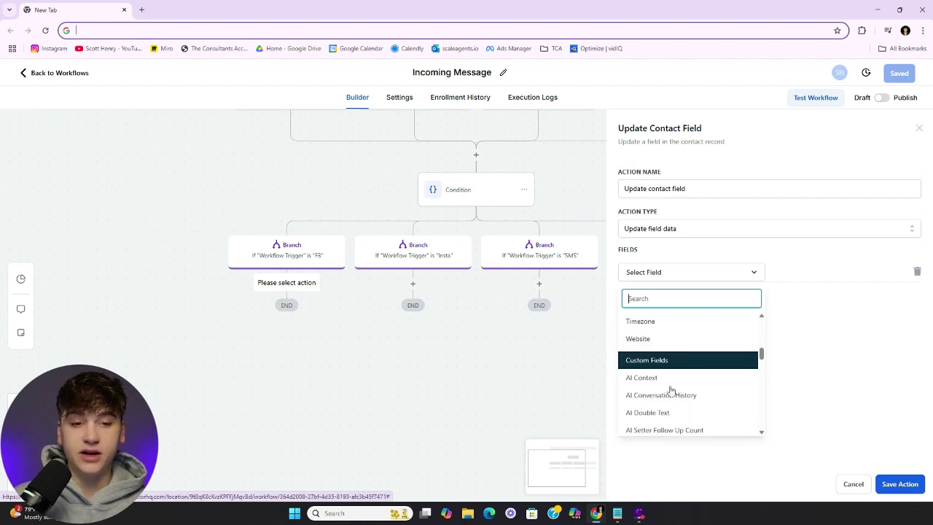
pyautogui.scroll(-15, 671, 392)
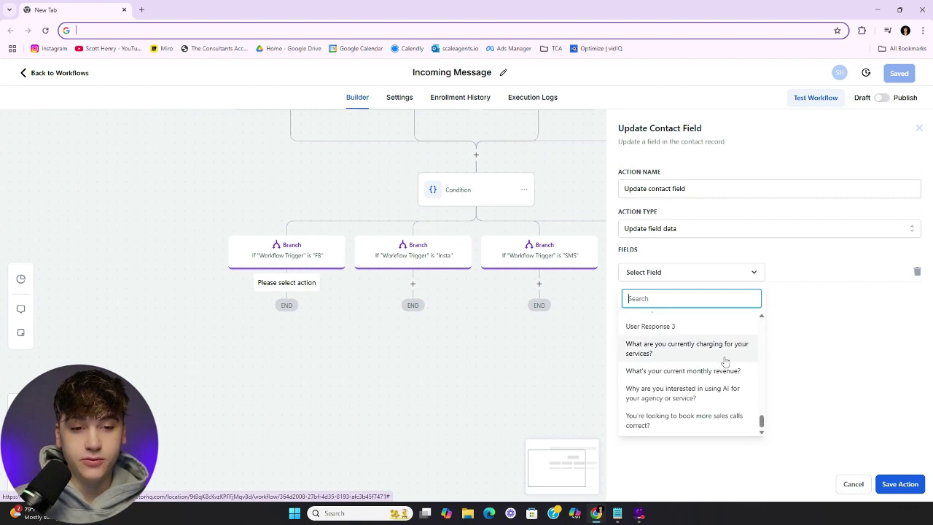
pyautogui.scroll(3, 692, 354)
pyautogui.scroll(6, 697, 359)
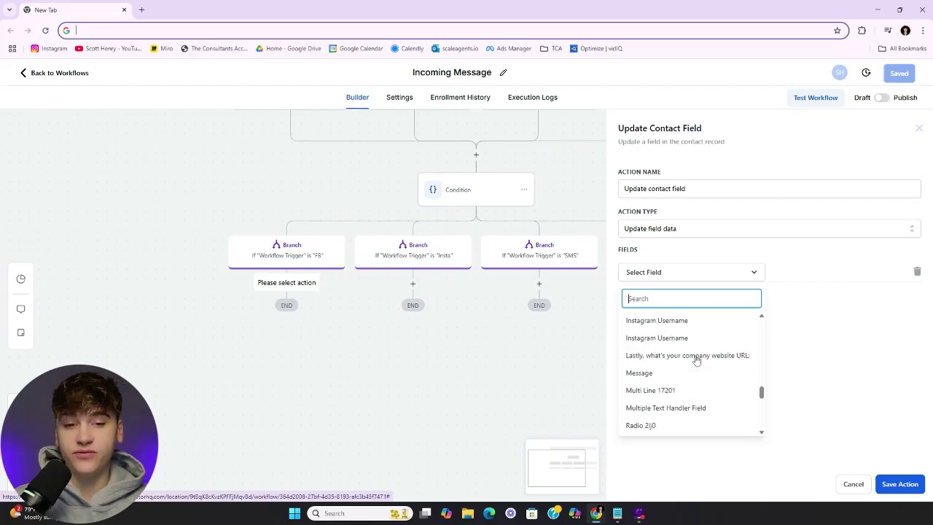
pyautogui.scroll(-8, 696, 360)
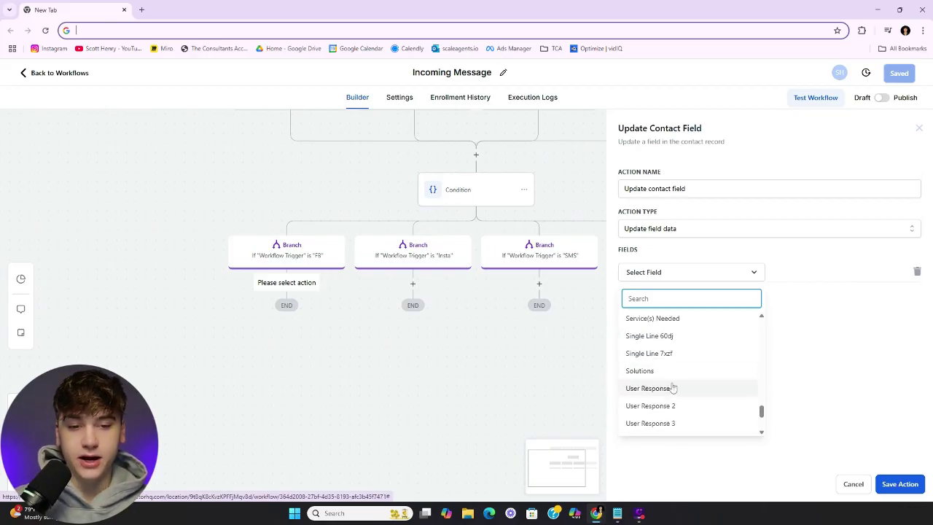
pyautogui.click(681, 392)
# Set User Response 1's value to Message > Message Body and save the action
pyautogui.click(821, 271)
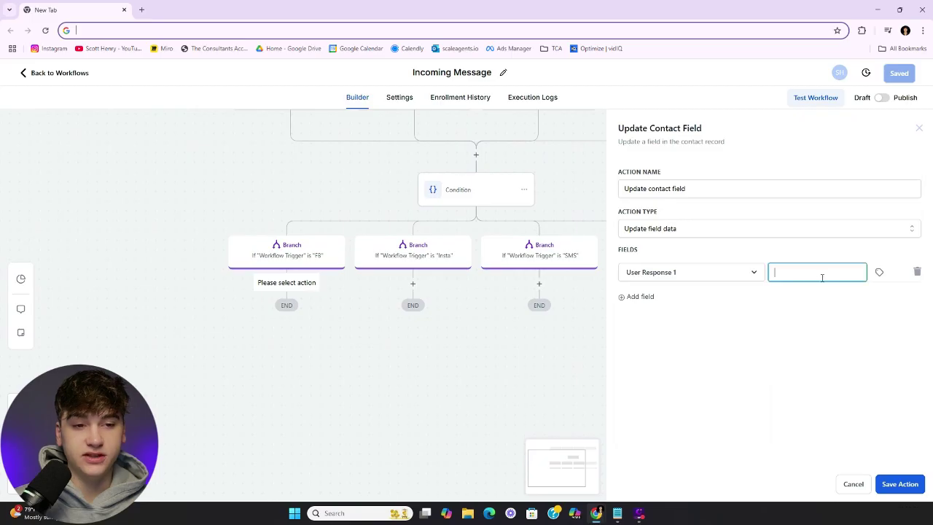
pyautogui.click(880, 273)
pyautogui.click(879, 272)
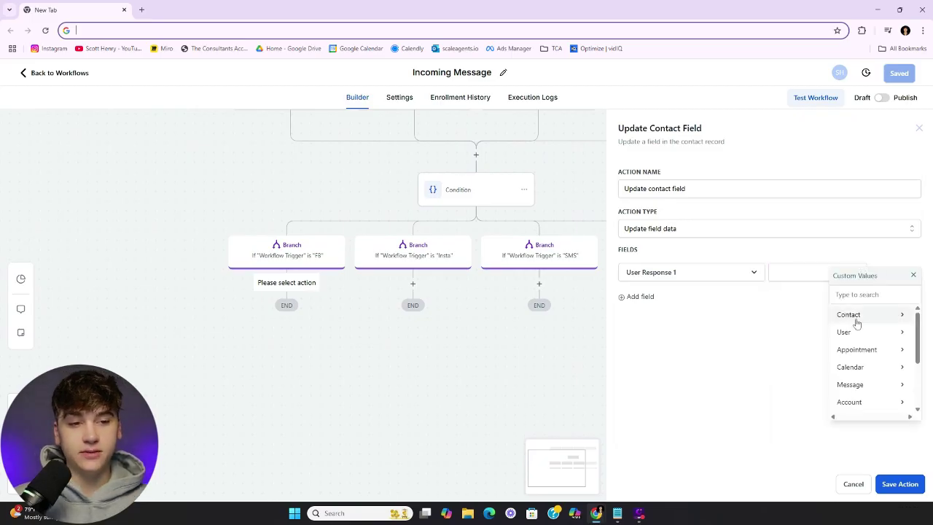
pyautogui.click(855, 384)
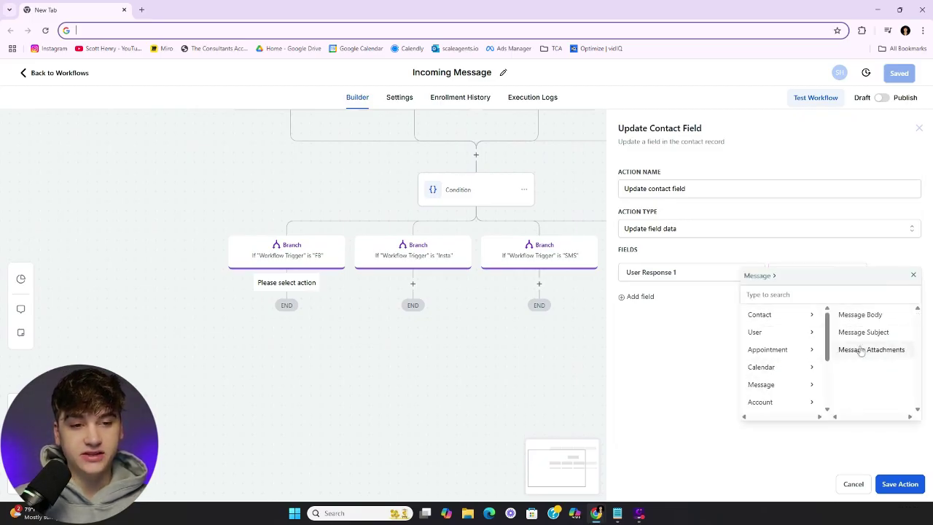
pyautogui.click(872, 316)
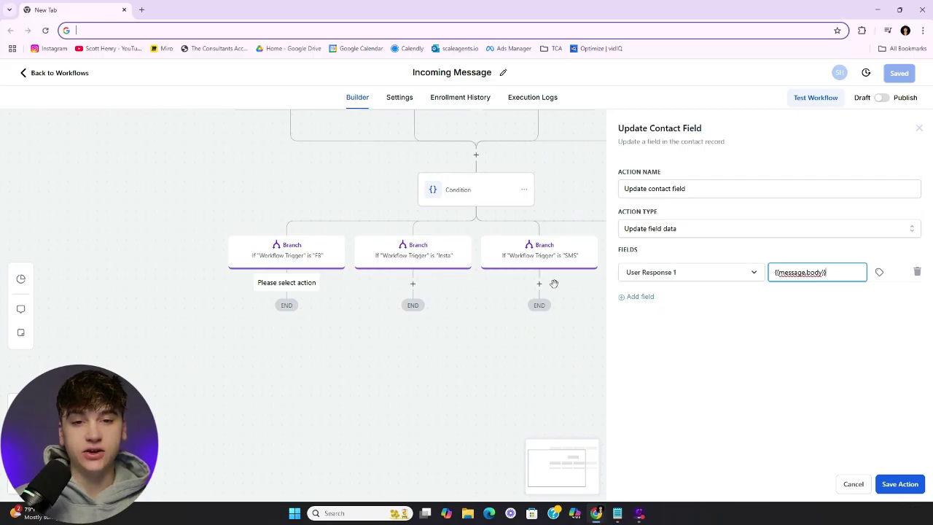
pyautogui.scroll(2, 547, 273)
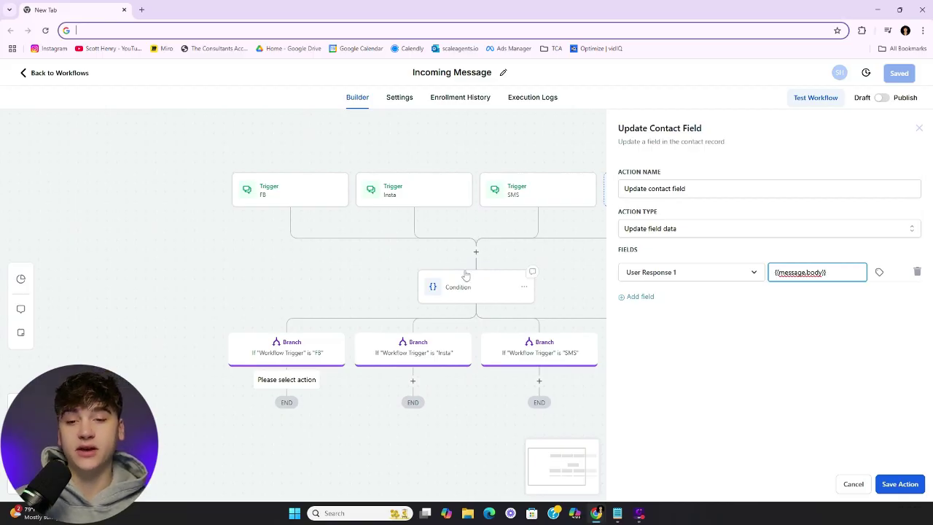
pyautogui.scroll(-1, 466, 276)
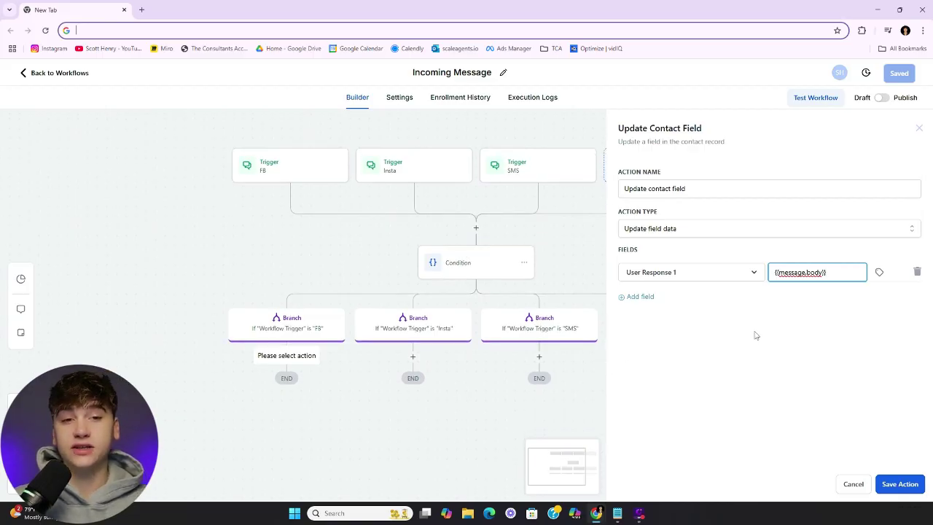
pyautogui.click(903, 486)
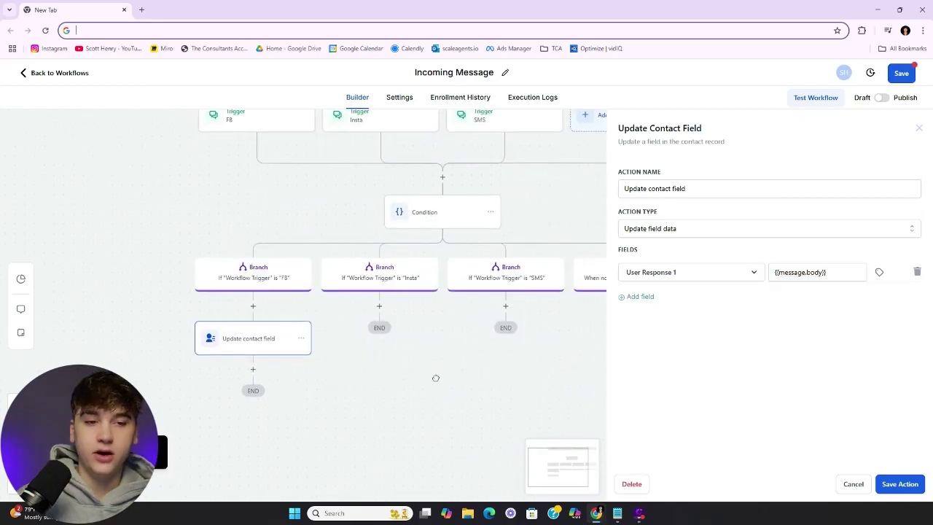
# Copy the Update Contact Field action into the Insta and SMS branches
pyautogui.click(297, 339)
pyautogui.moveTo(343, 377)
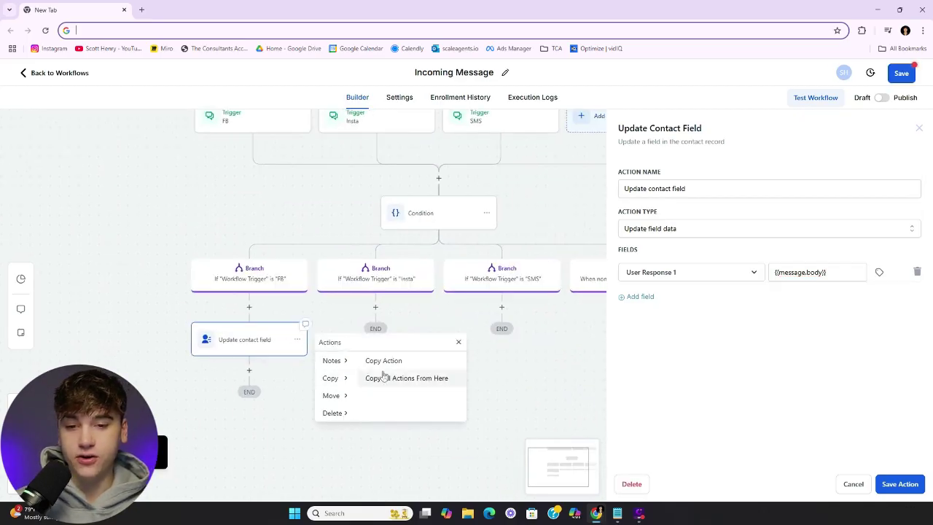
pyautogui.click(383, 359)
pyautogui.click(380, 309)
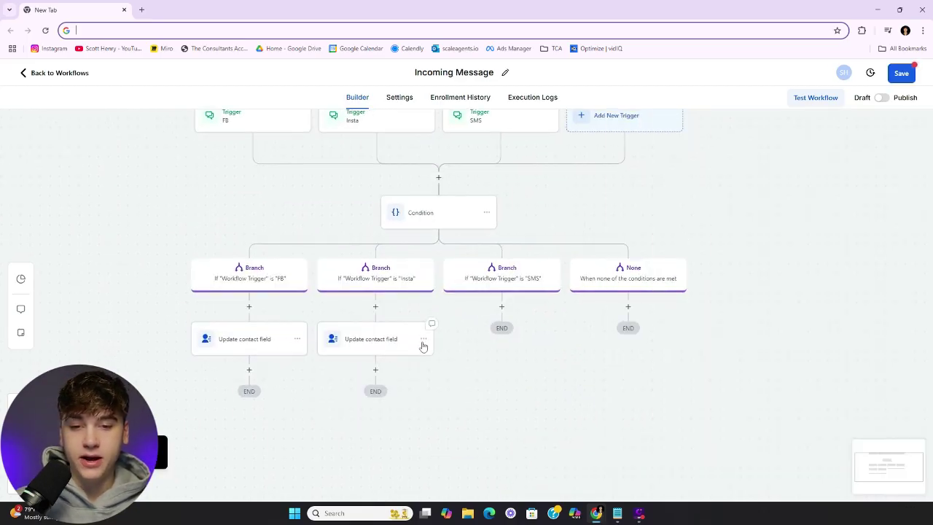
pyautogui.click(424, 342)
pyautogui.moveTo(456, 377)
pyautogui.click(513, 358)
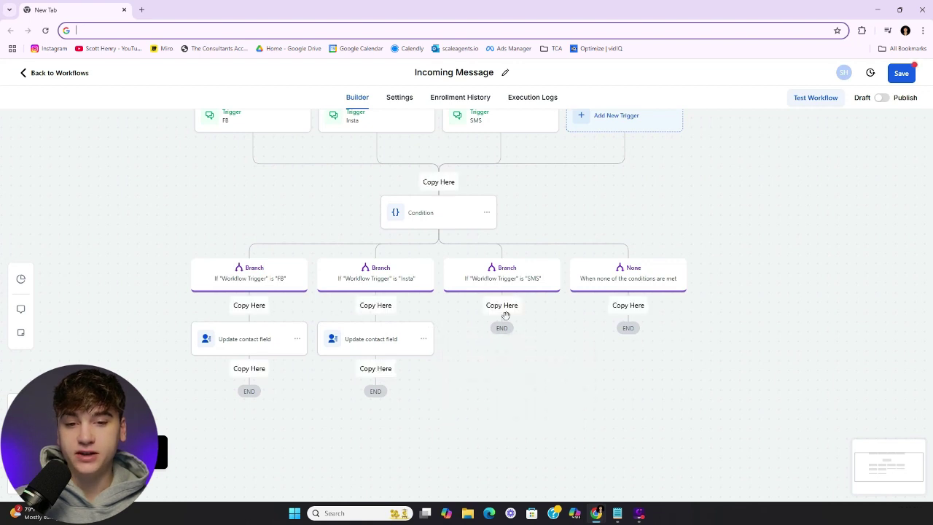
pyautogui.click(503, 309)
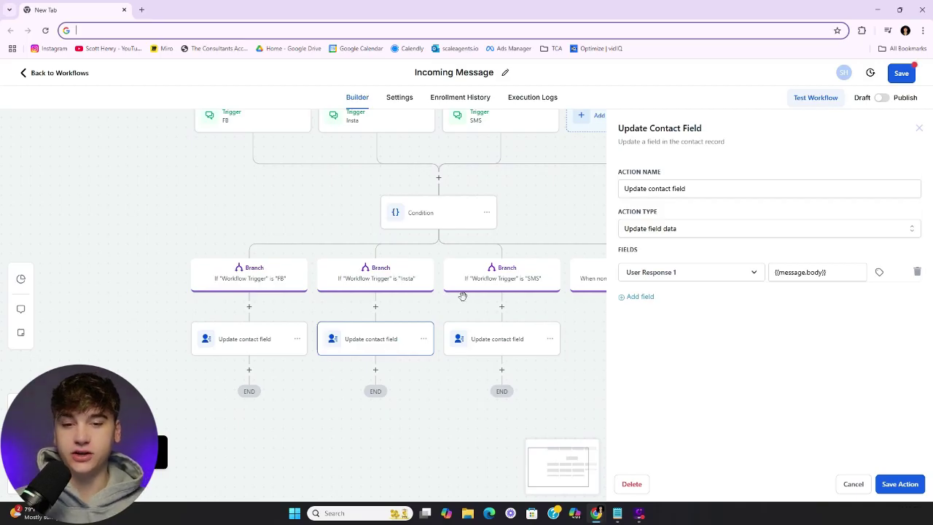
# Check the three branches' update actions, save the workflow and return to the workflows list
pyautogui.click(523, 336)
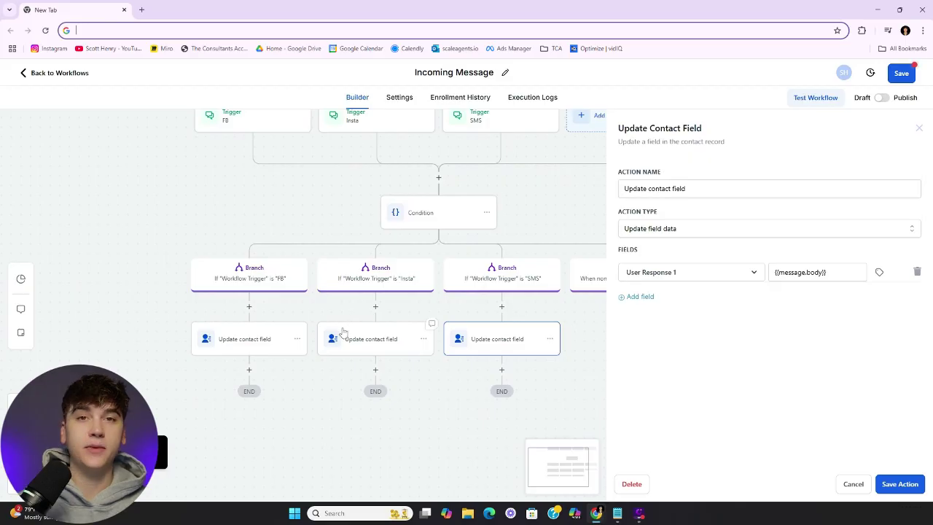
pyautogui.moveTo(546, 197); pyautogui.dragTo(508, 221)
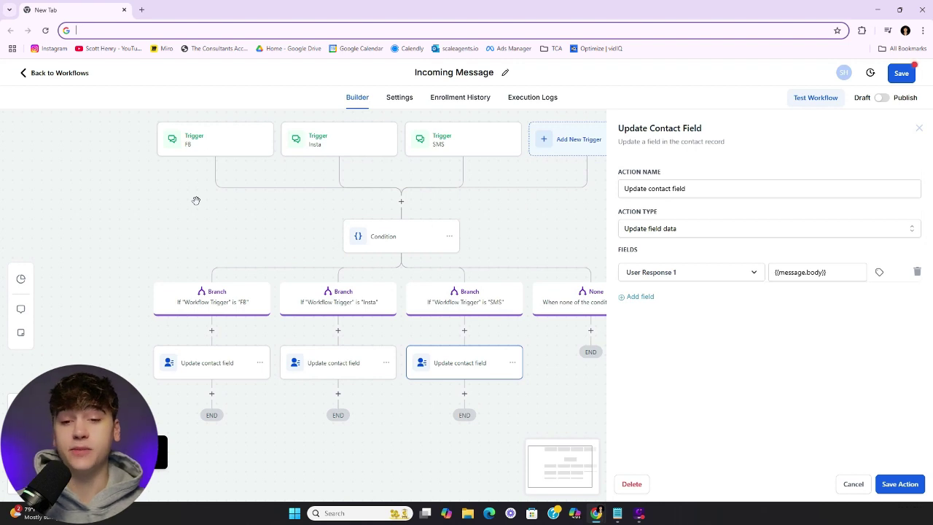
pyautogui.moveTo(196, 200); pyautogui.dragTo(197, 174)
pyautogui.click(354, 335)
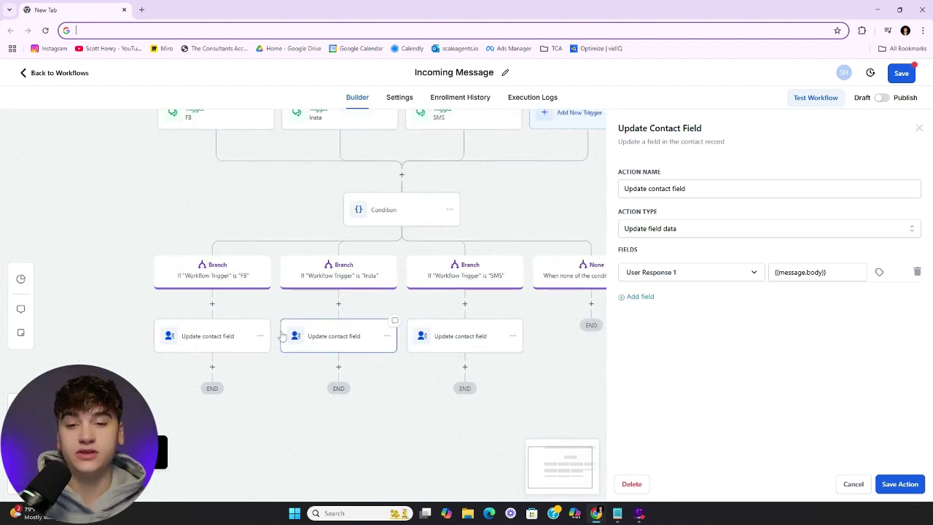
pyautogui.click(233, 335)
pyautogui.click(897, 77)
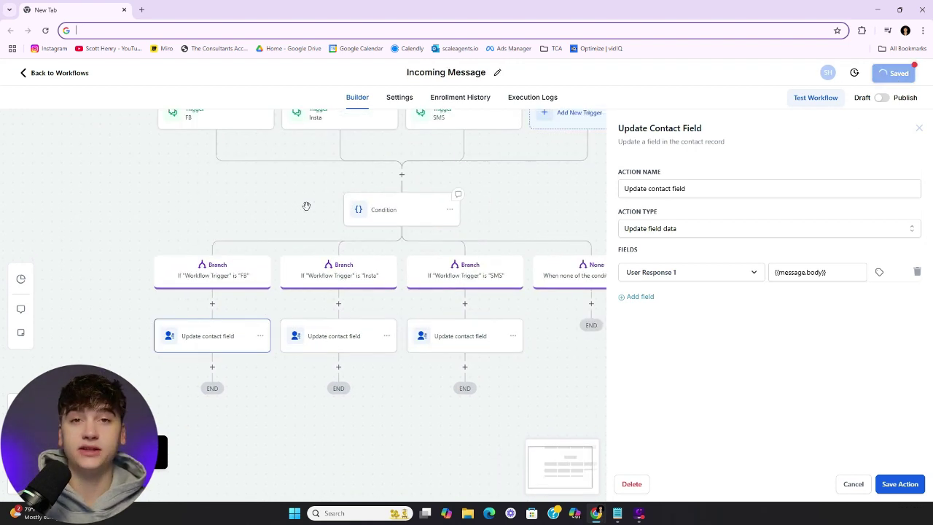
pyautogui.click(59, 78)
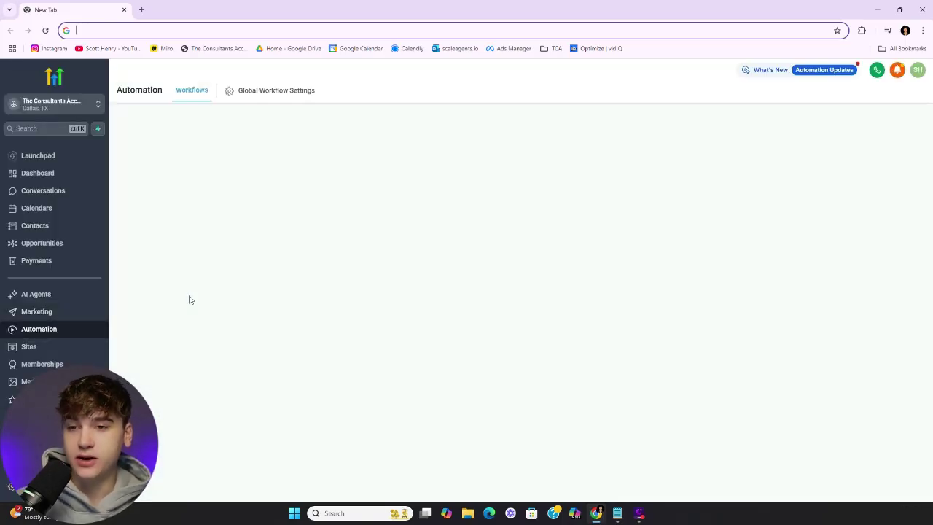
# Go to Settings > Custom Fields and open the Contact folder
pyautogui.click(32, 487)
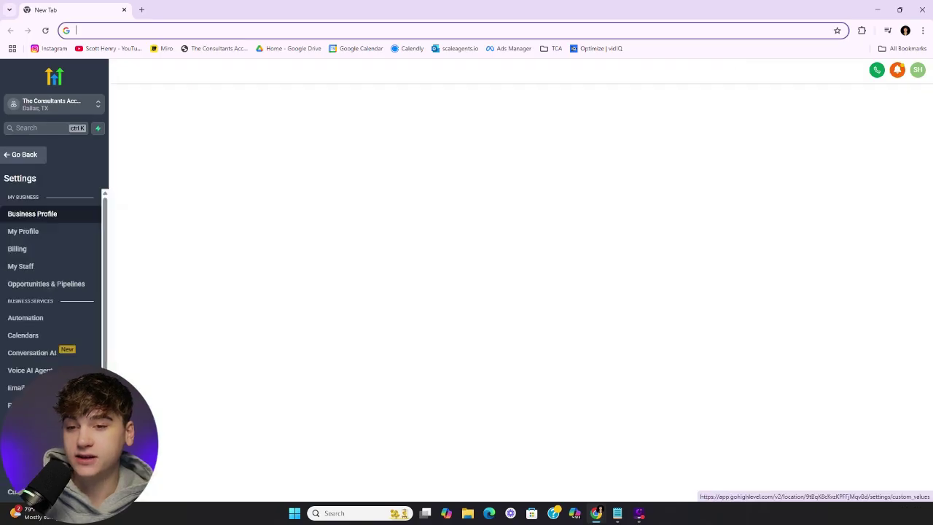
pyautogui.scroll(-5, 56, 294)
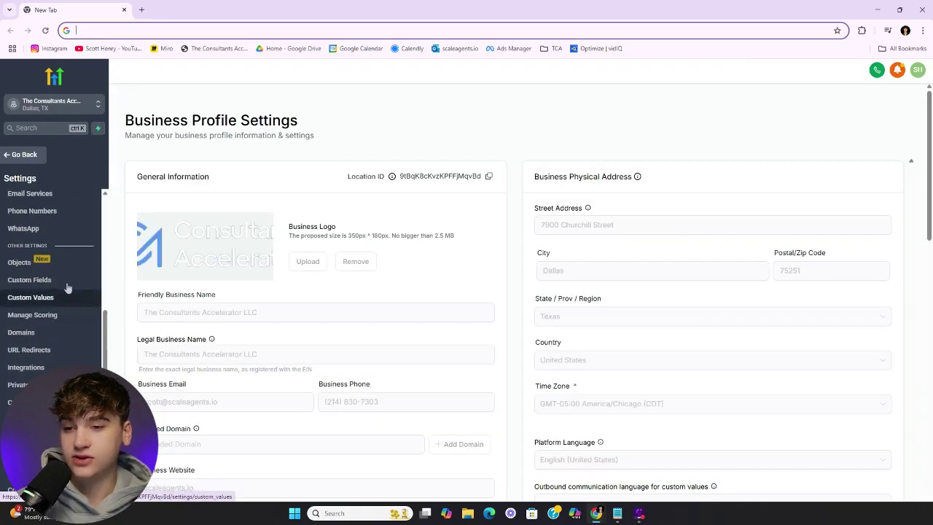
pyautogui.click(67, 285)
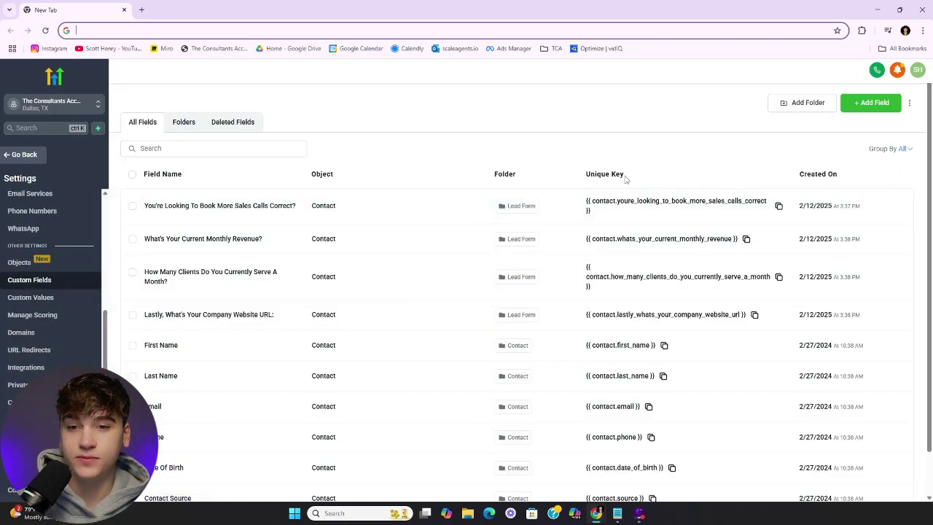
pyautogui.click(185, 122)
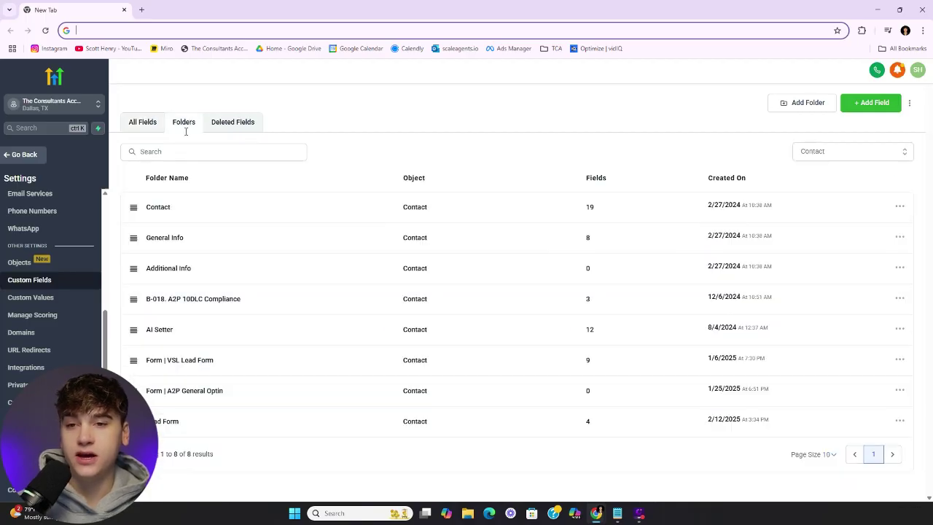
pyautogui.click(169, 207)
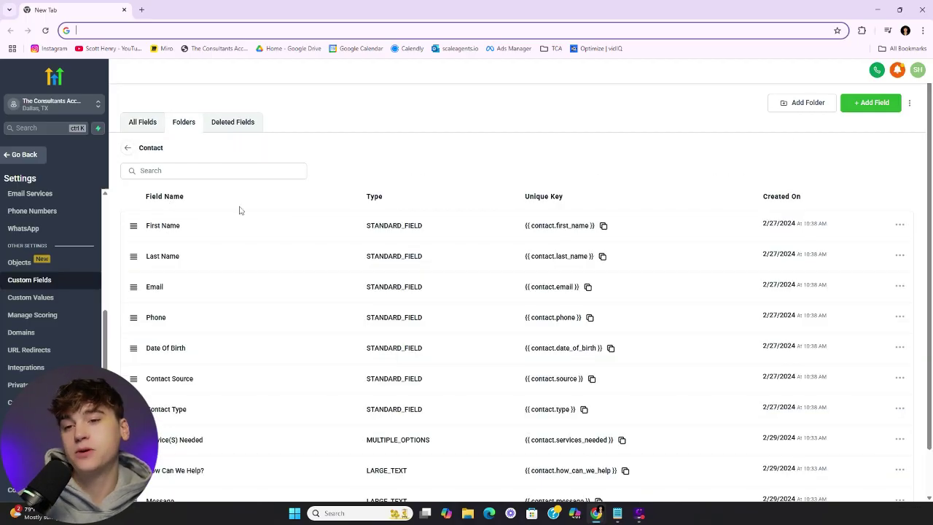
# Add a Multi Line custom field named User Reply Channel and save it
pyautogui.click(842, 111)
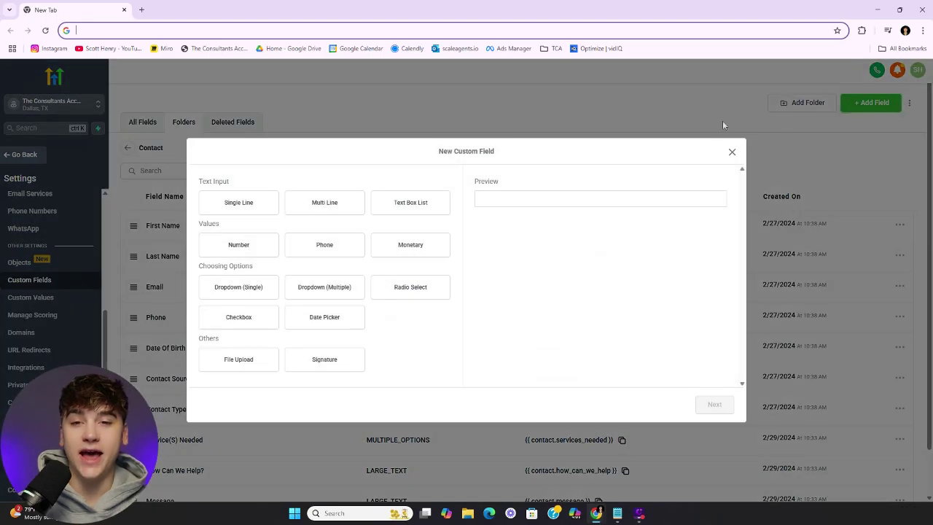
pyautogui.click(318, 216)
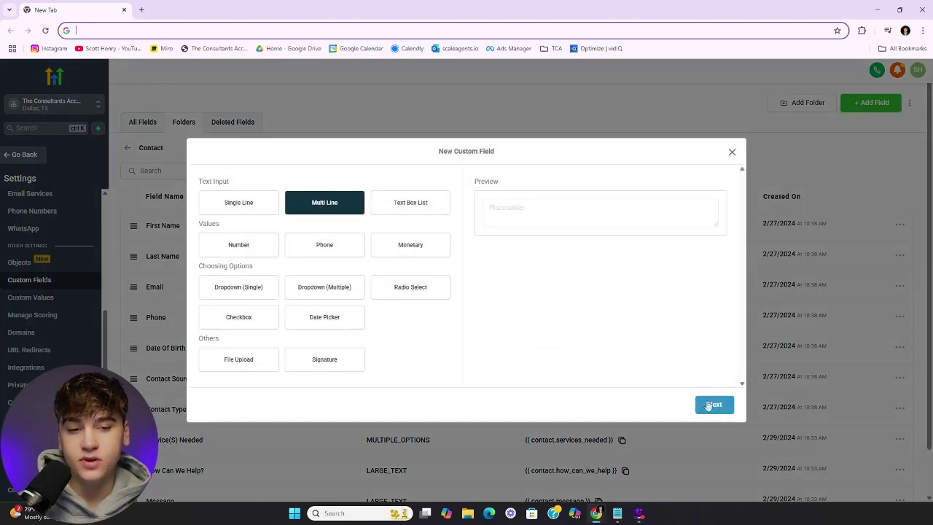
pyautogui.click(713, 404)
pyautogui.click(337, 254)
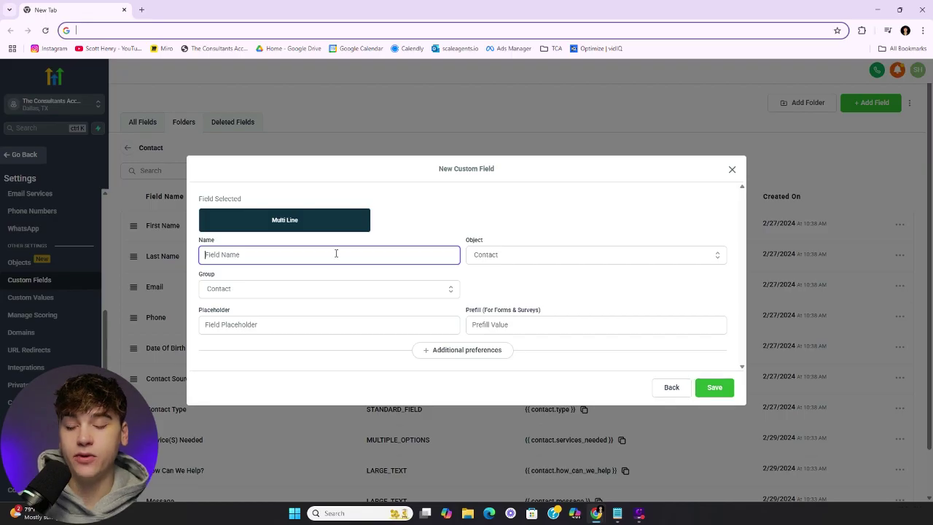
pyautogui.write('Us')
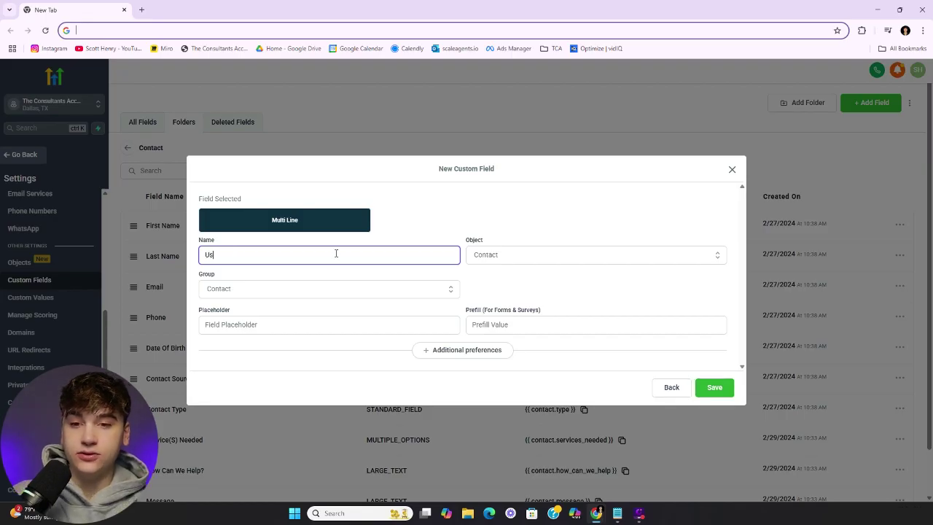
pyautogui.write('er Reply Channel')
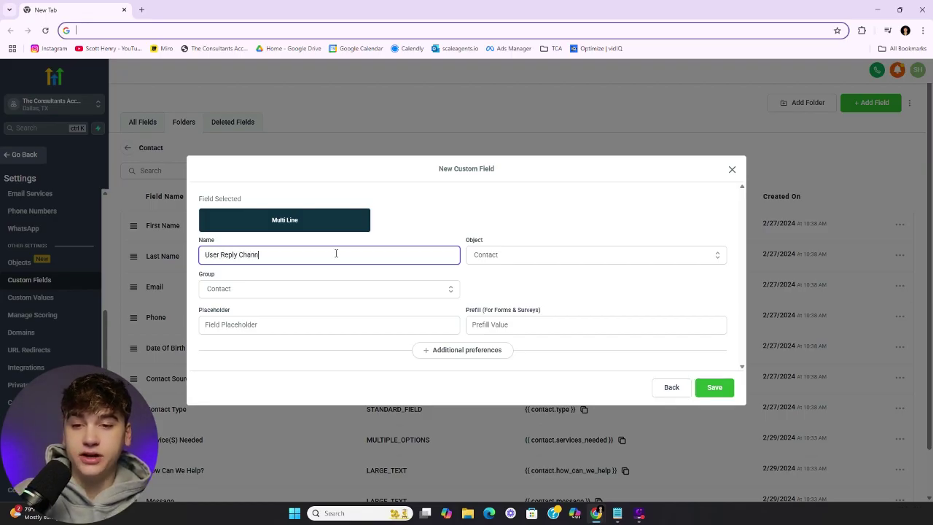
pyautogui.click(722, 387)
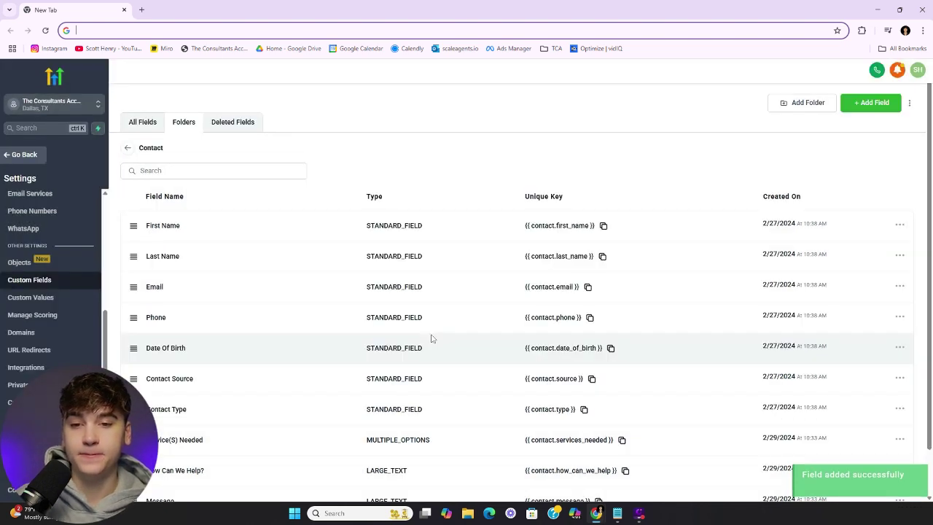
# Add a Multi Line contact field named 'Example Message Received', then return to Automation
pyautogui.click(868, 106)
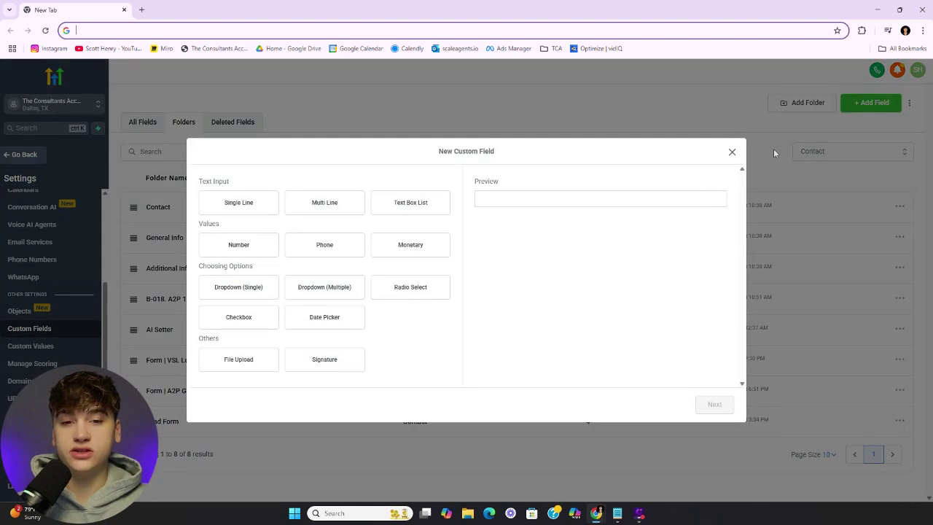
pyautogui.click(343, 209)
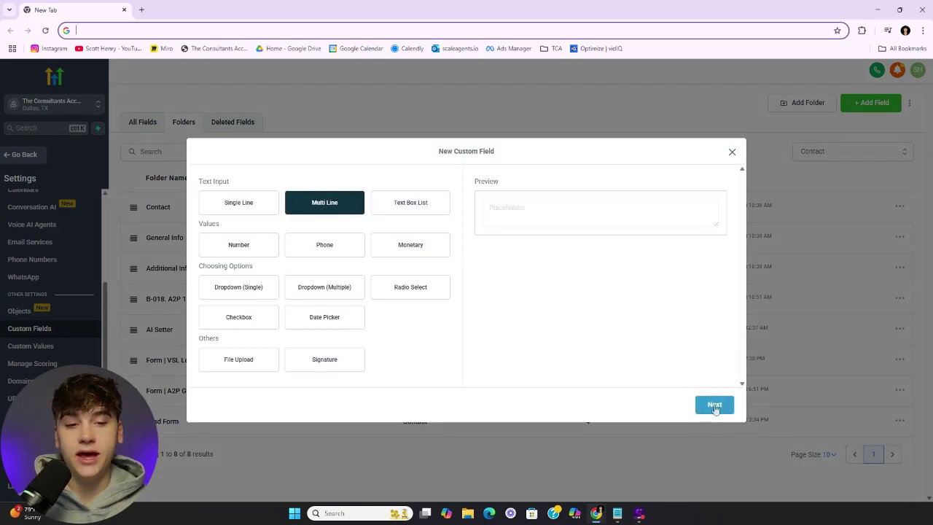
pyautogui.click(715, 405)
pyautogui.click(365, 257)
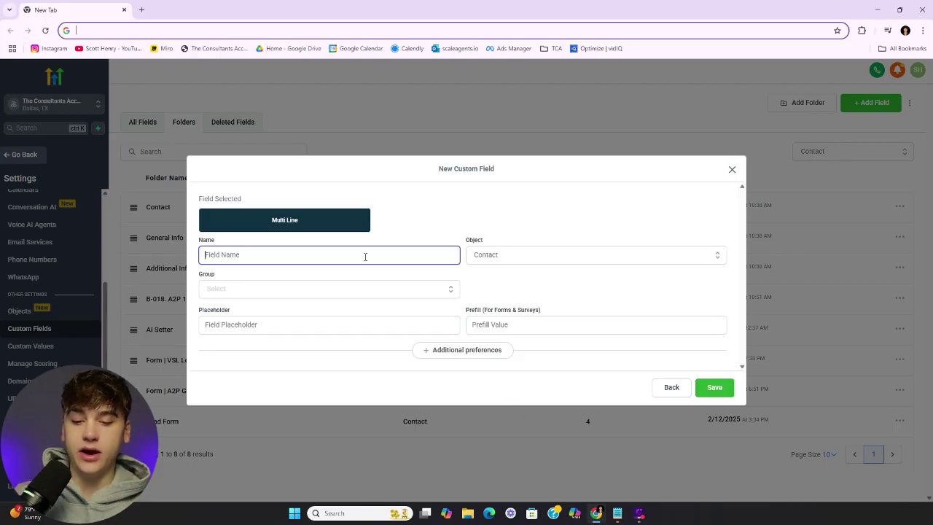
pyautogui.write('Example')
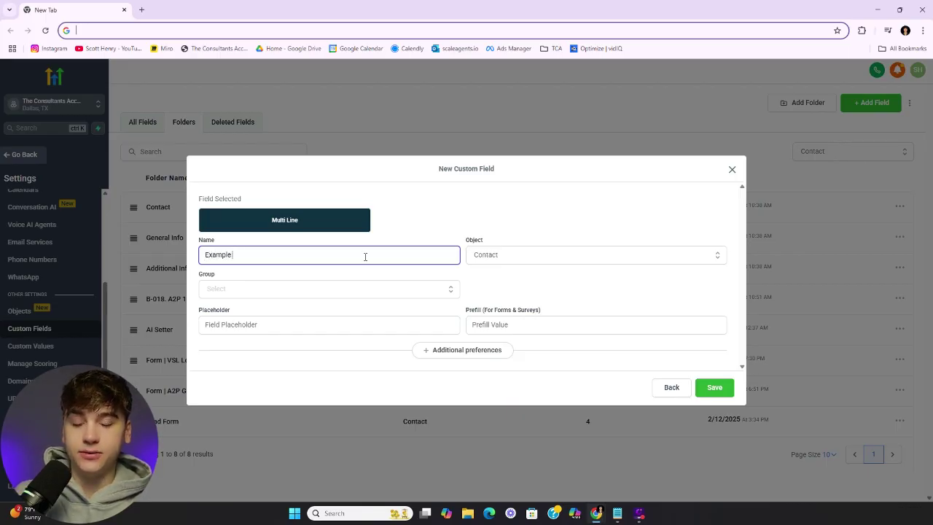
pyautogui.write(' Me')
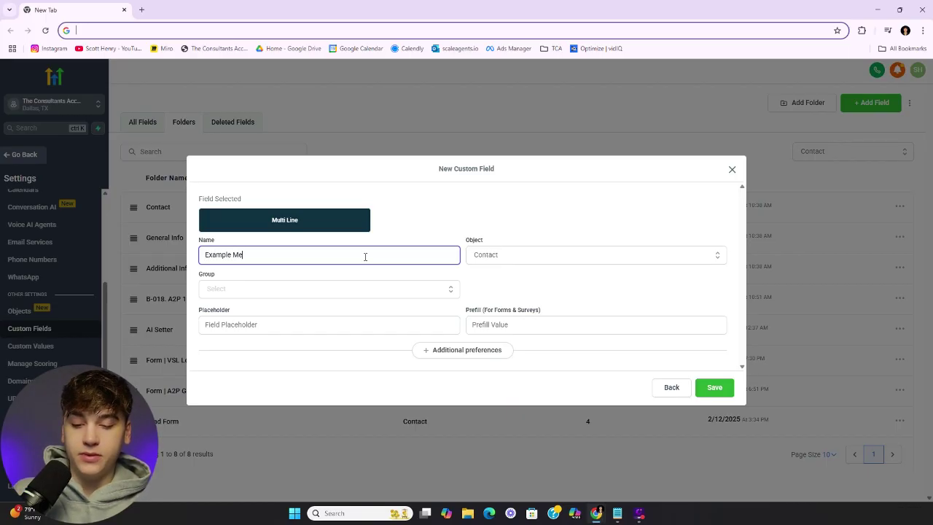
pyautogui.write('ssage Received')
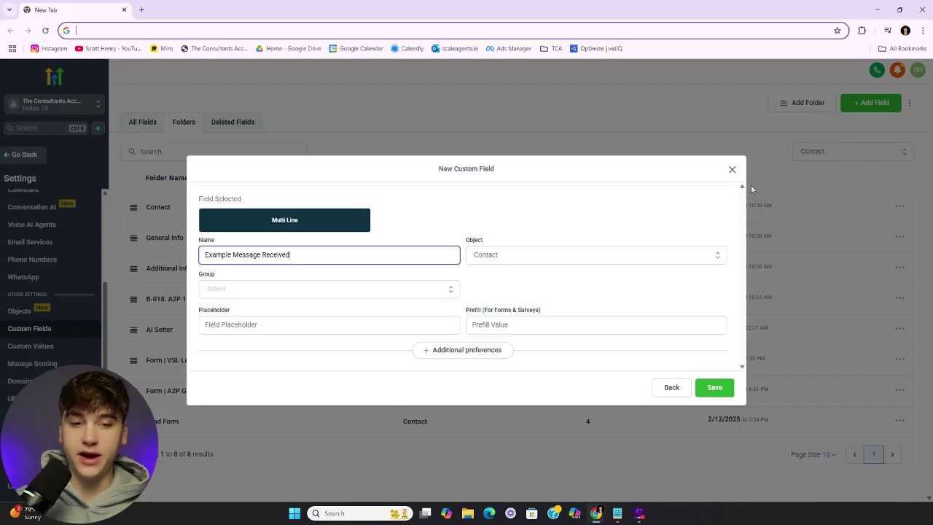
pyautogui.click(732, 169)
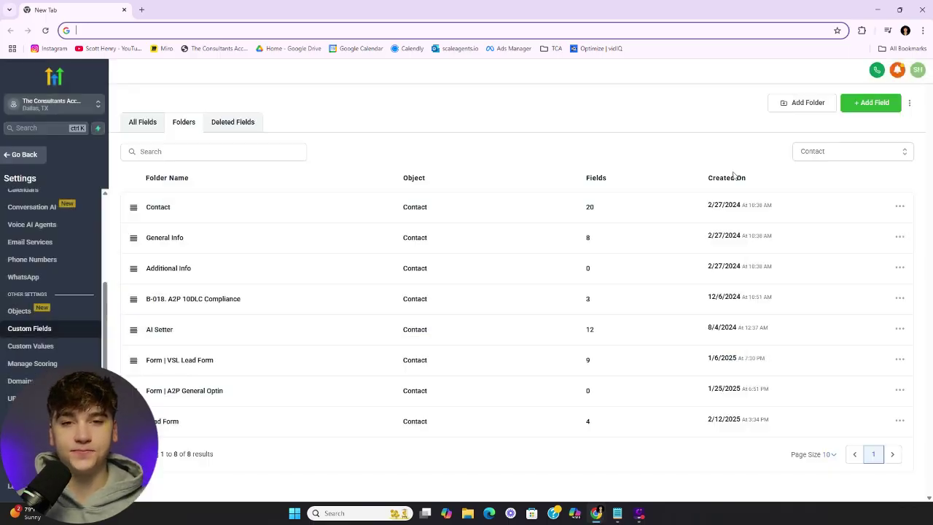
pyautogui.click(19, 154)
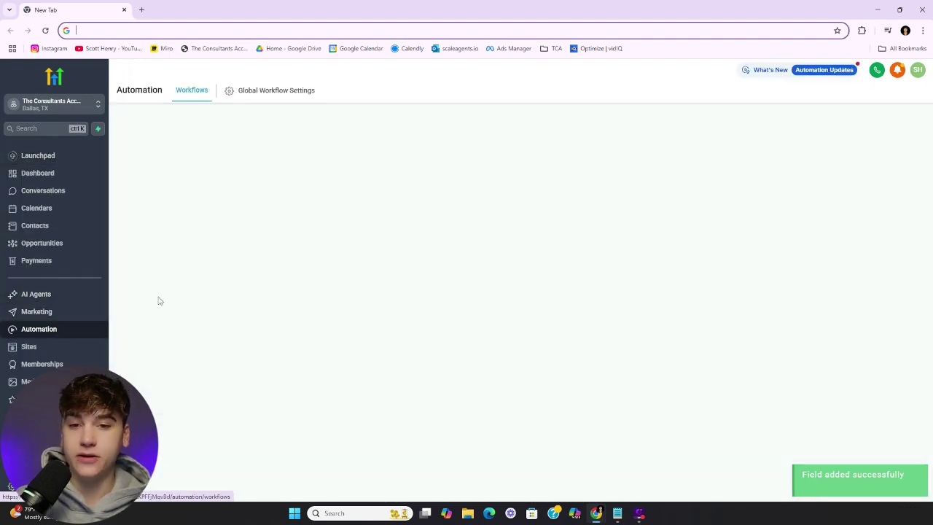
# Open the Sandbox folder's Incoming Message workflow and its first Update contact field step
pyautogui.scroll(-10, 200, 318)
pyautogui.scroll(3, 219, 357)
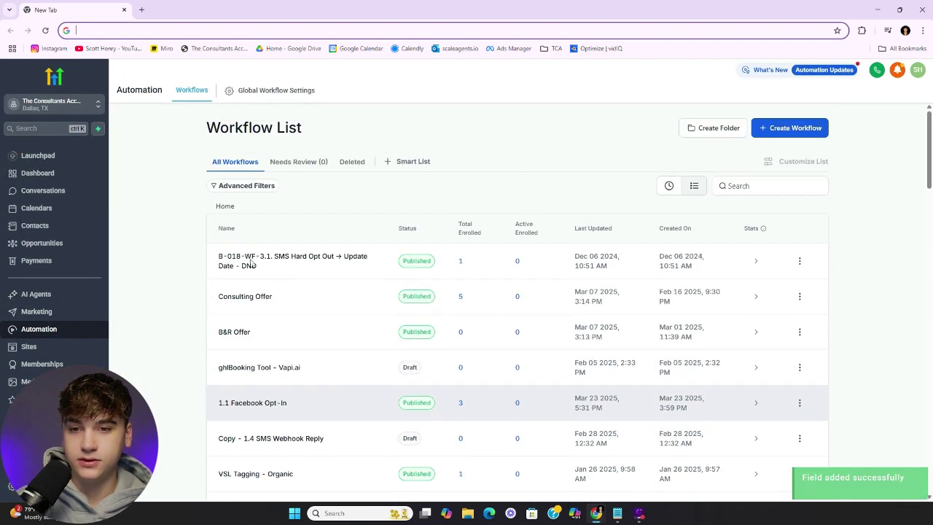
pyautogui.scroll(-1, 217, 362)
pyautogui.click(240, 430)
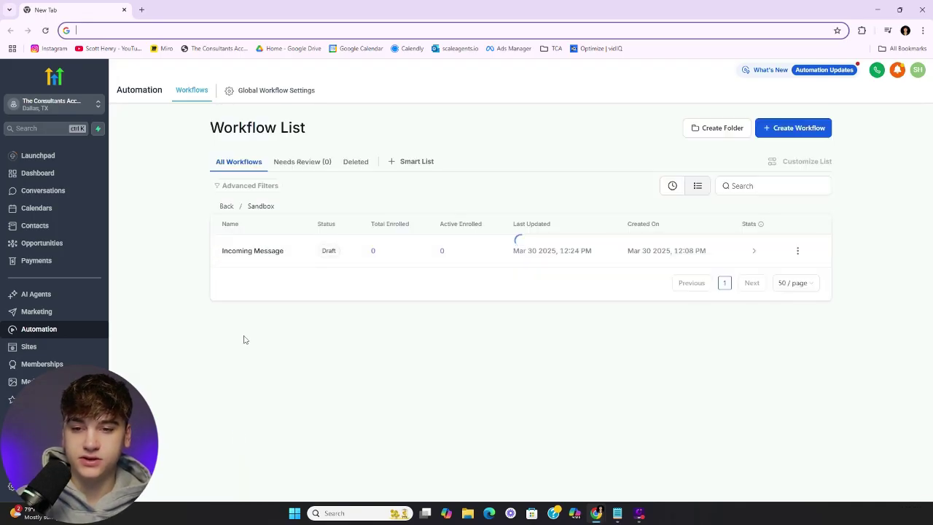
pyautogui.click(252, 255)
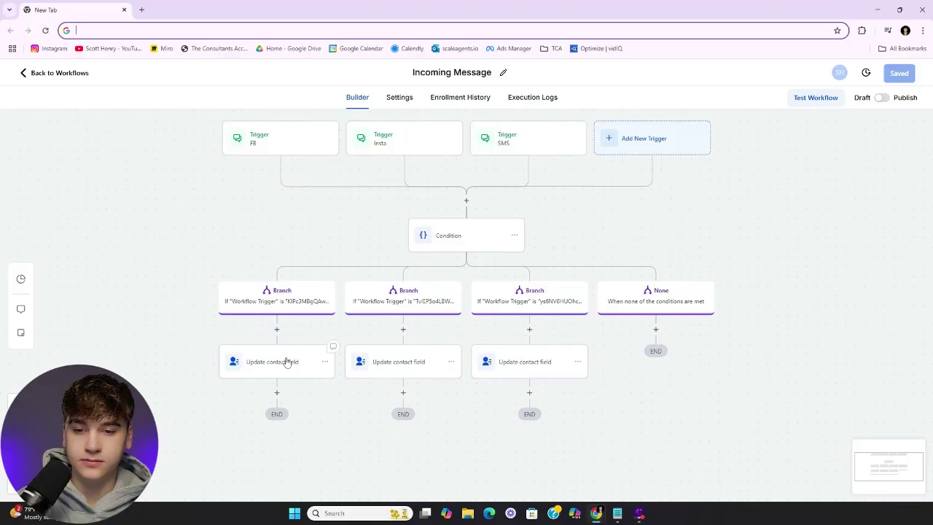
pyautogui.click(288, 362)
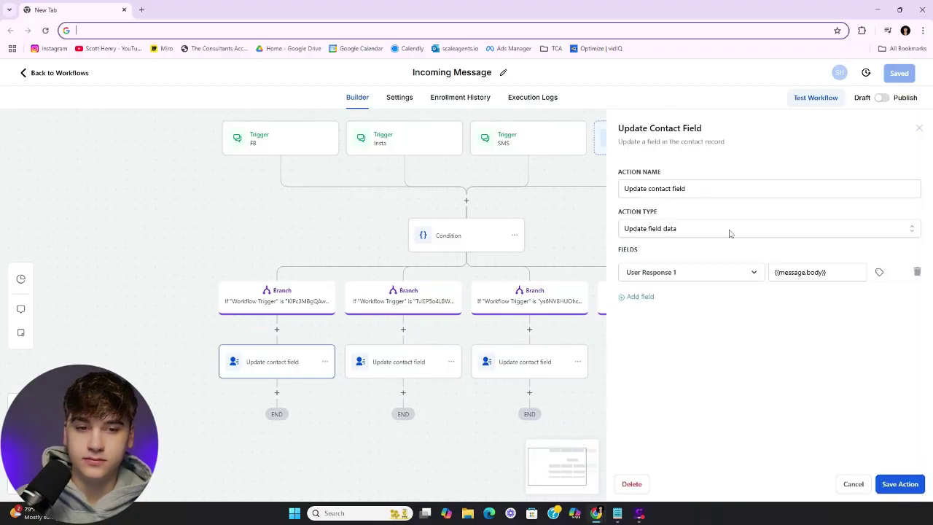
# Search for and choose User Reply Channel as the contact field to update
pyautogui.click(713, 277)
pyautogui.write('User Re')
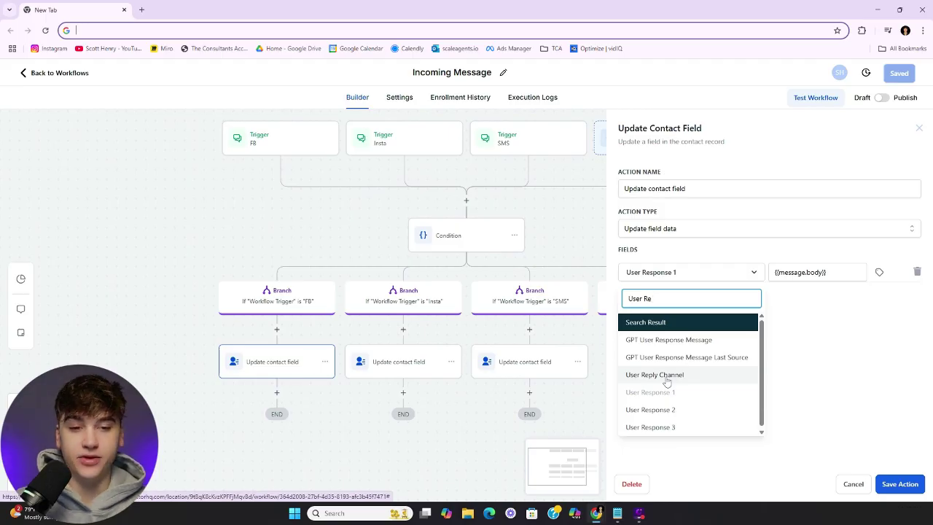
pyautogui.click(840, 362)
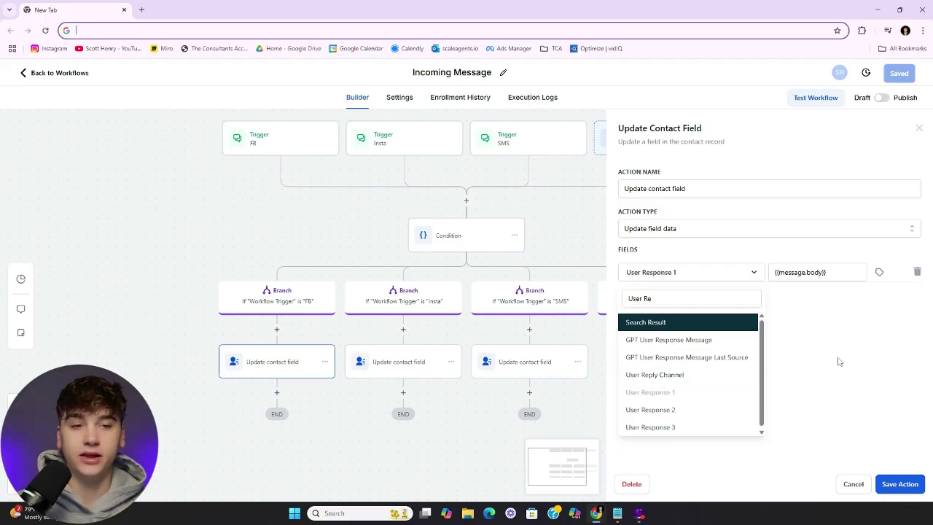
pyautogui.click(736, 274)
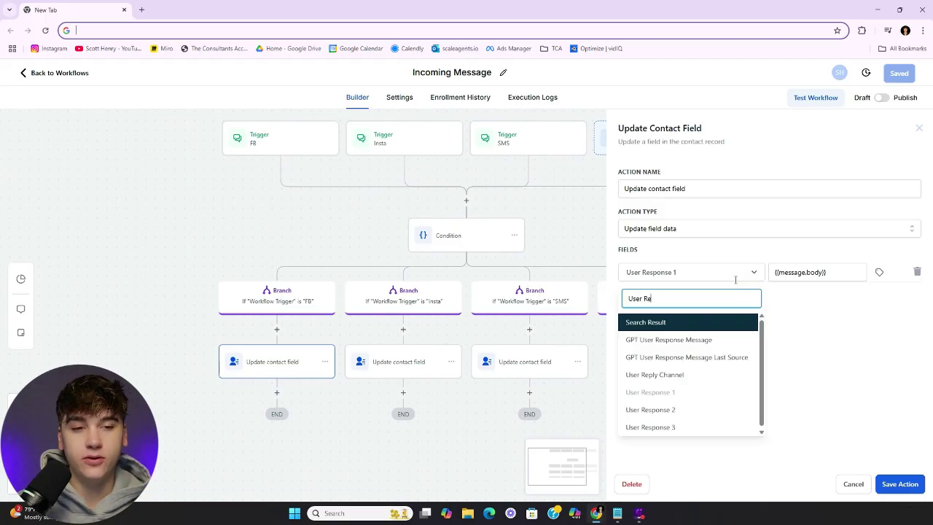
pyautogui.click(677, 375)
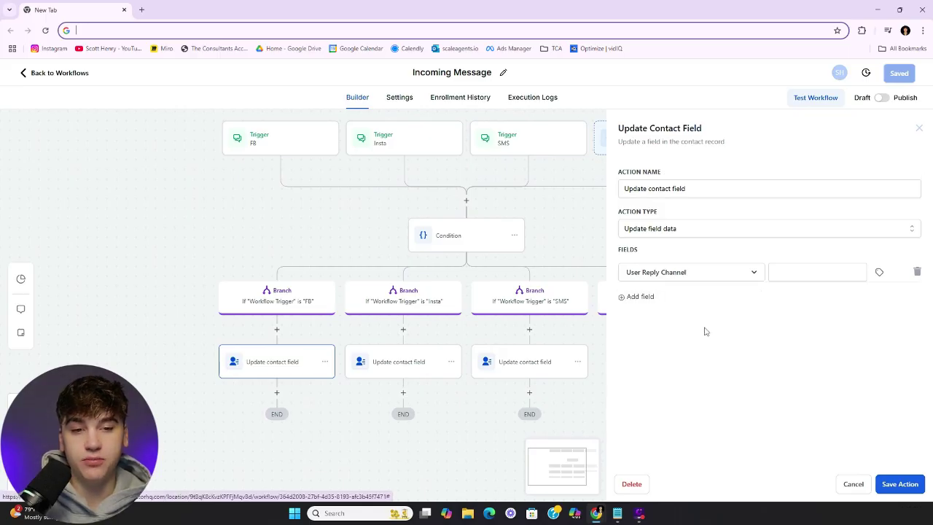
# Insert Message > Message Body as the field's value
pyautogui.click(846, 271)
pyautogui.click(880, 273)
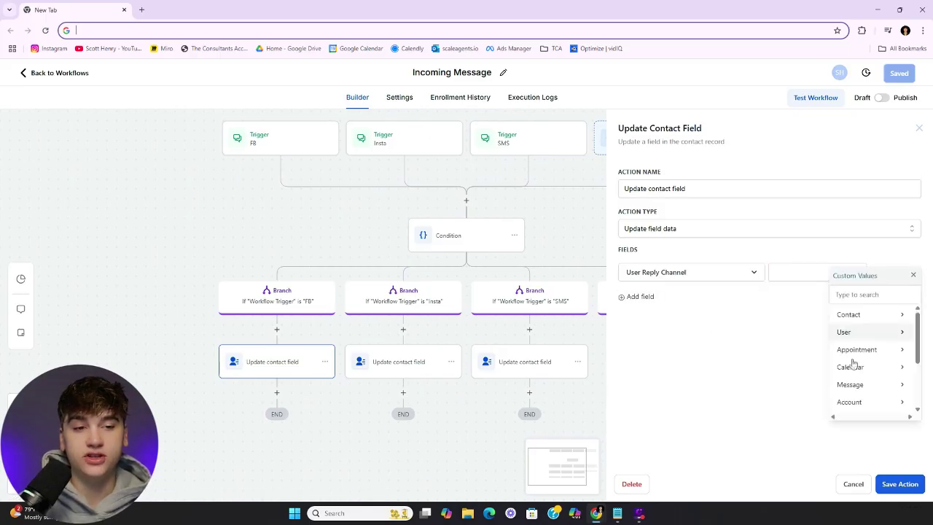
pyautogui.click(850, 387)
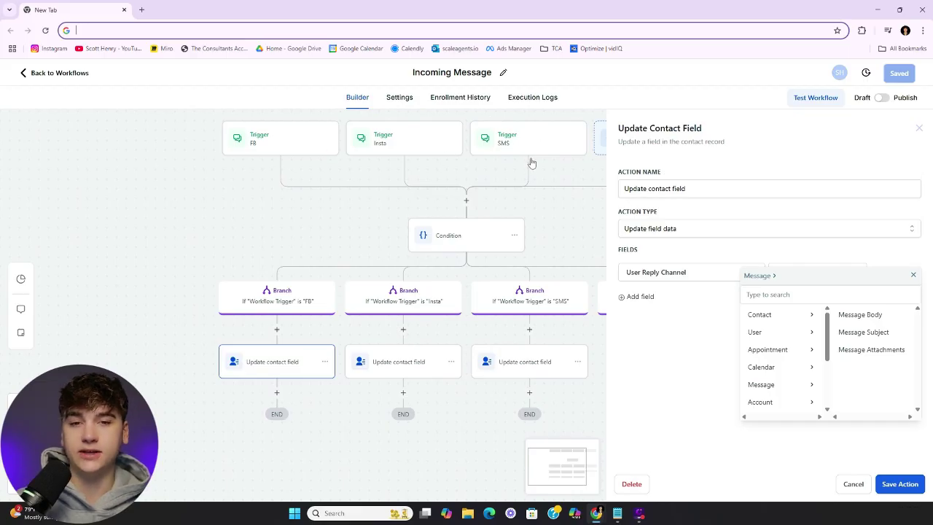
pyautogui.scroll(1, 532, 162)
pyautogui.hscroll(1, 532, 162)
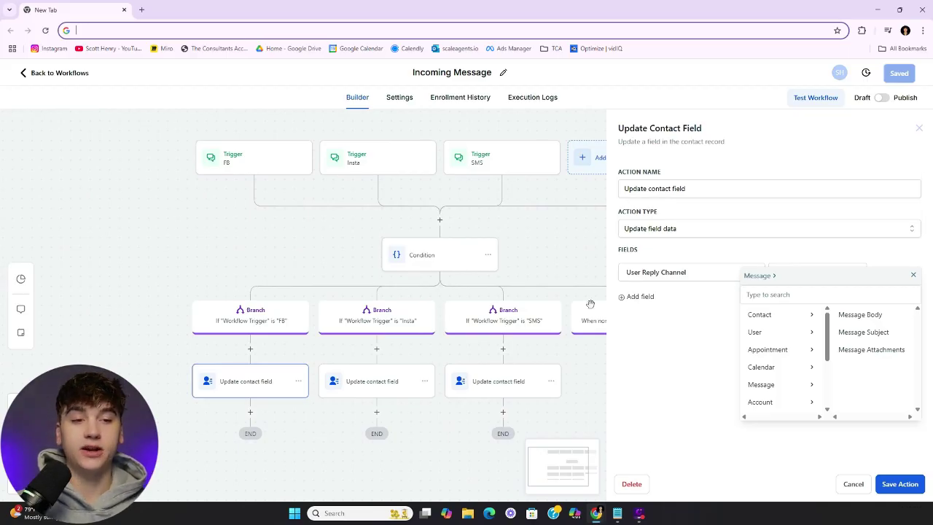
pyautogui.click(864, 315)
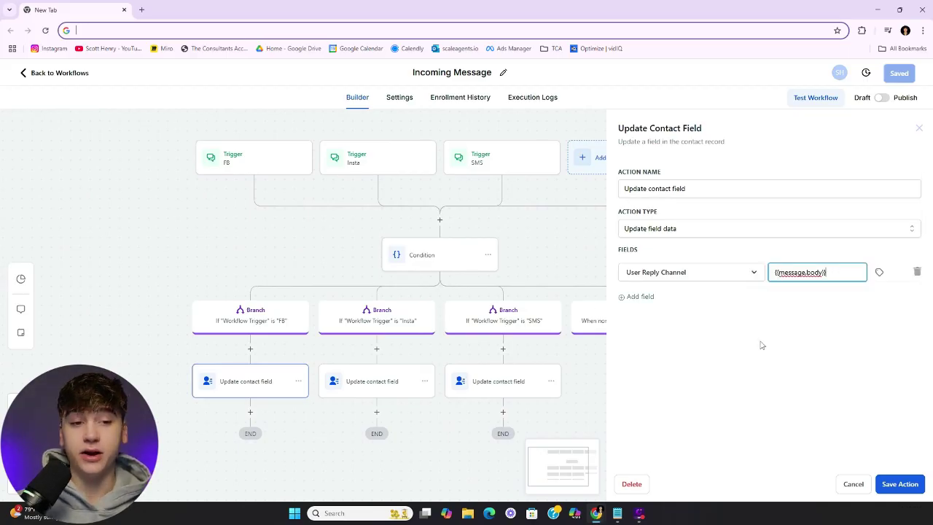
pyautogui.rightClick(761, 345)
pyautogui.click(826, 333)
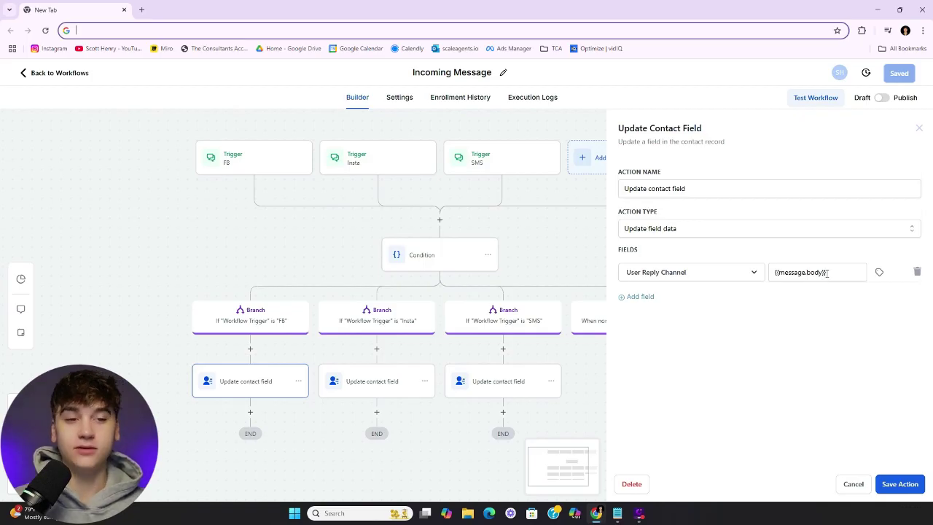
# Re-insert the {{message.body}} placeholder in the value box and save the action
pyautogui.moveTo(830, 271); pyautogui.dragTo(746, 272)
pyautogui.hotkey('ctrl', 'c')
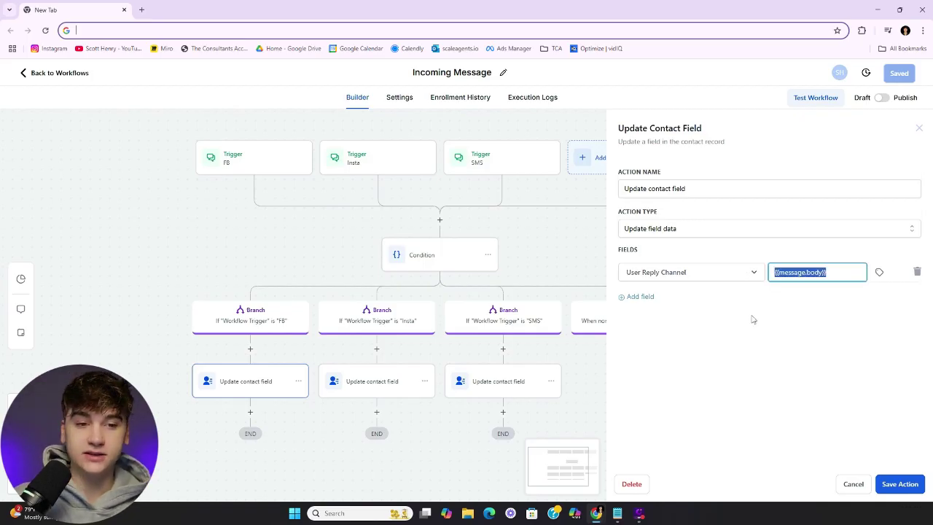
pyautogui.press('BackSpace')
pyautogui.click(791, 273)
pyautogui.hotkey('ctrl', 'v')
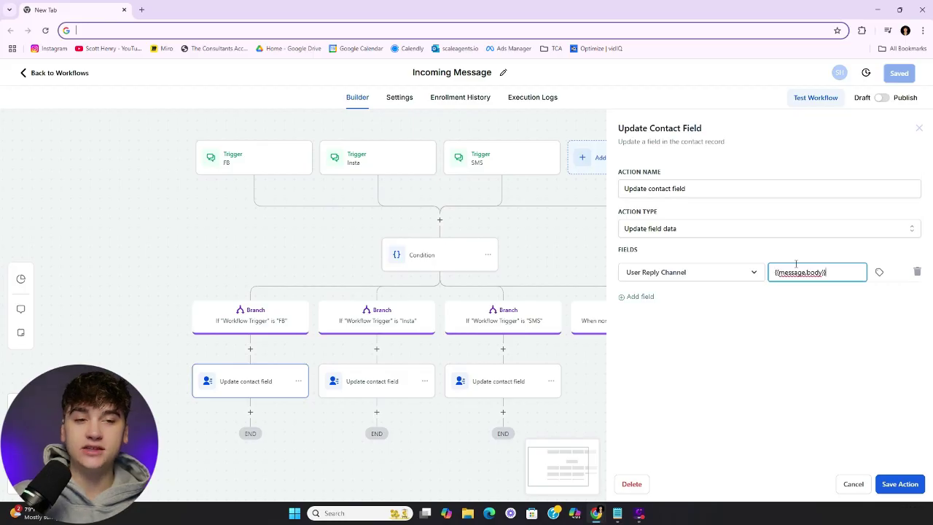
pyautogui.click(787, 360)
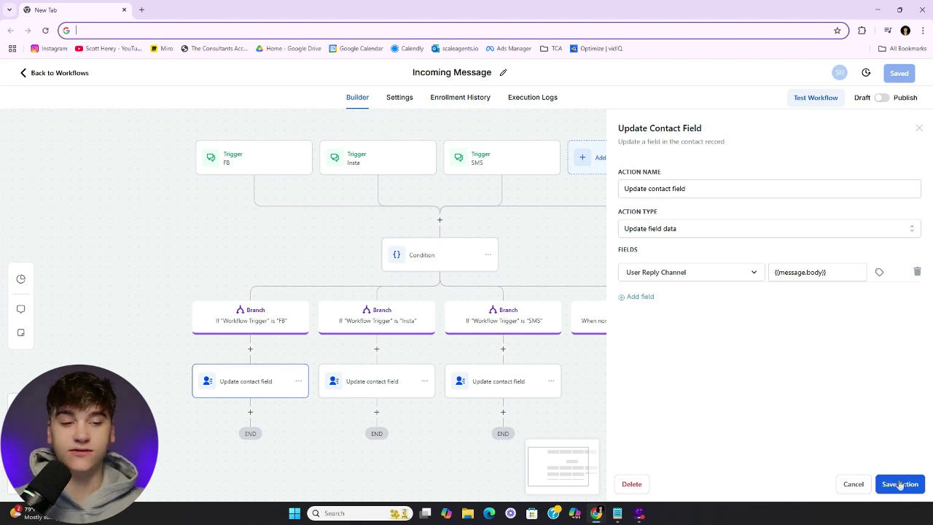
pyautogui.click(898, 484)
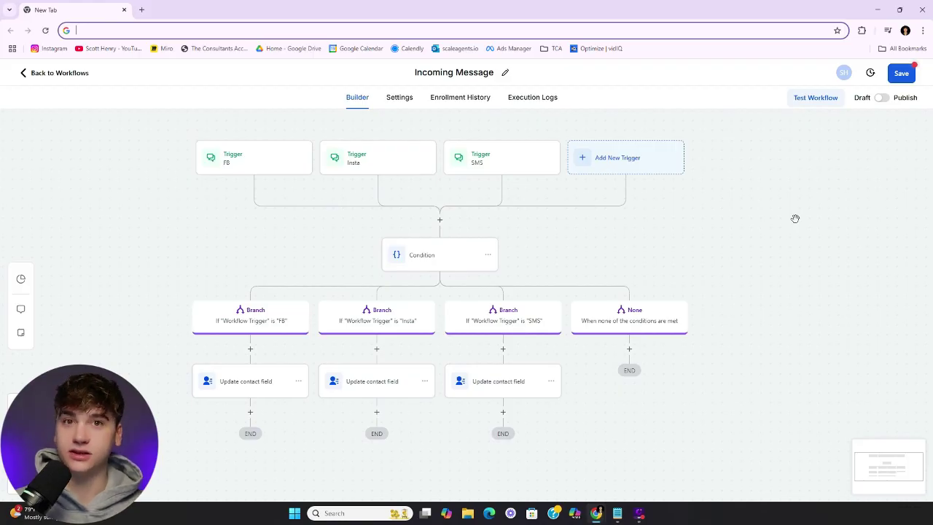
# Save the workflow and add a Webhook action with the URL 'placeholde' after the update step
pyautogui.click(901, 73)
pyautogui.click(280, 337)
pyautogui.write('web')
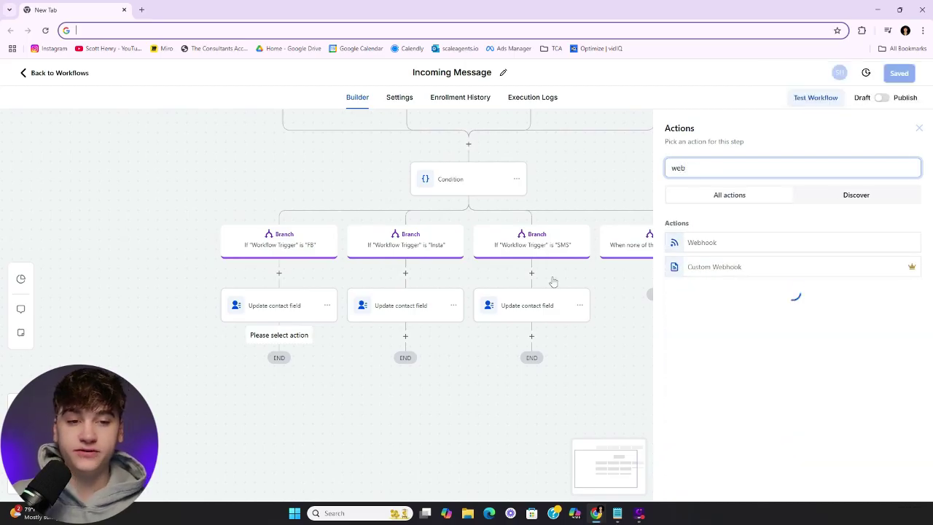
pyautogui.click(739, 243)
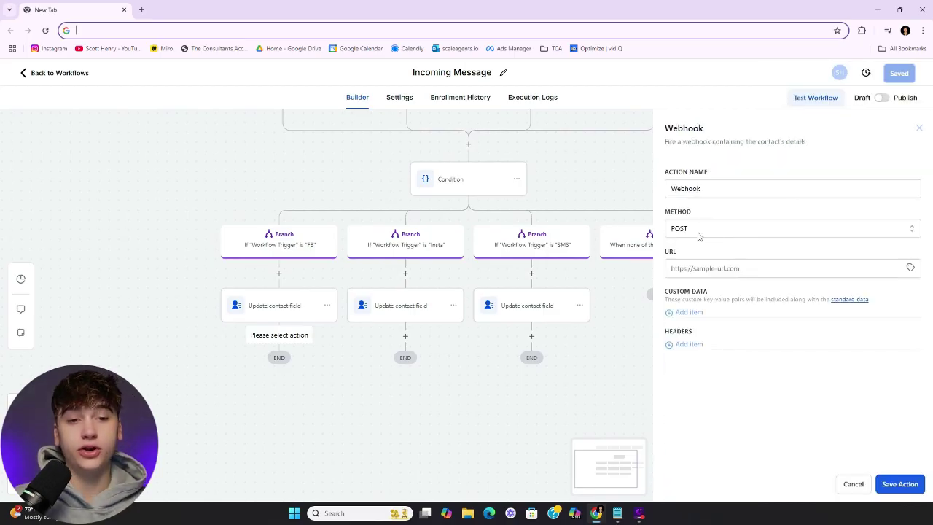
pyautogui.click(713, 273)
pyautogui.write('p')
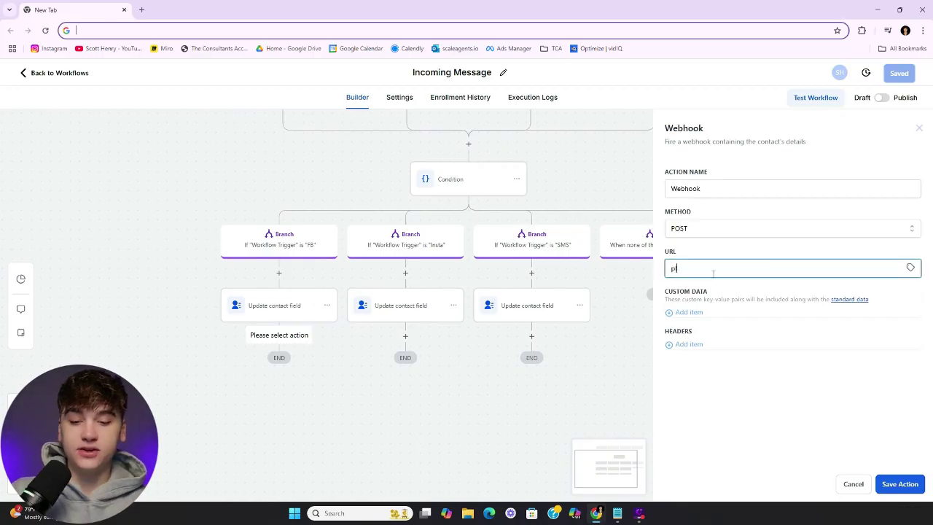
pyautogui.write('laceholder')
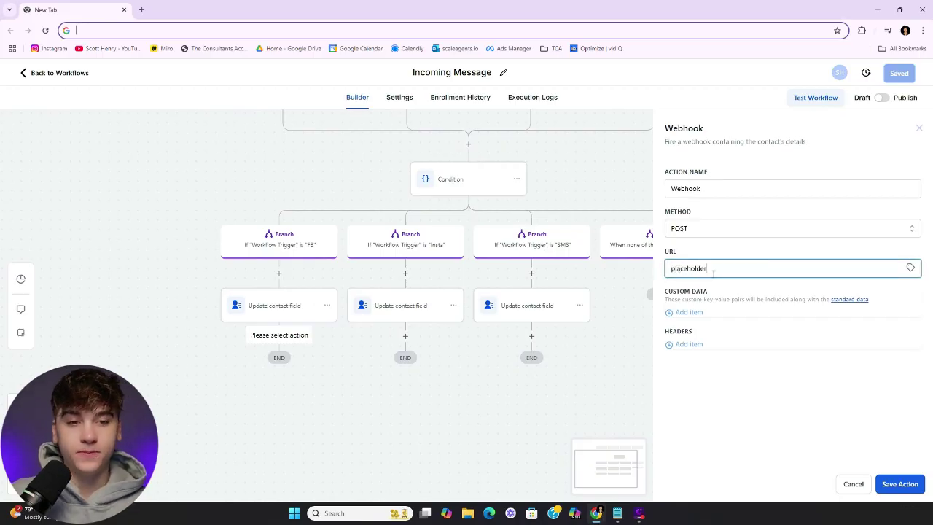
# Add custom data key User Reply with the contact's User Response 1 custom field as its value
pyautogui.click(689, 313)
pyautogui.click(689, 319)
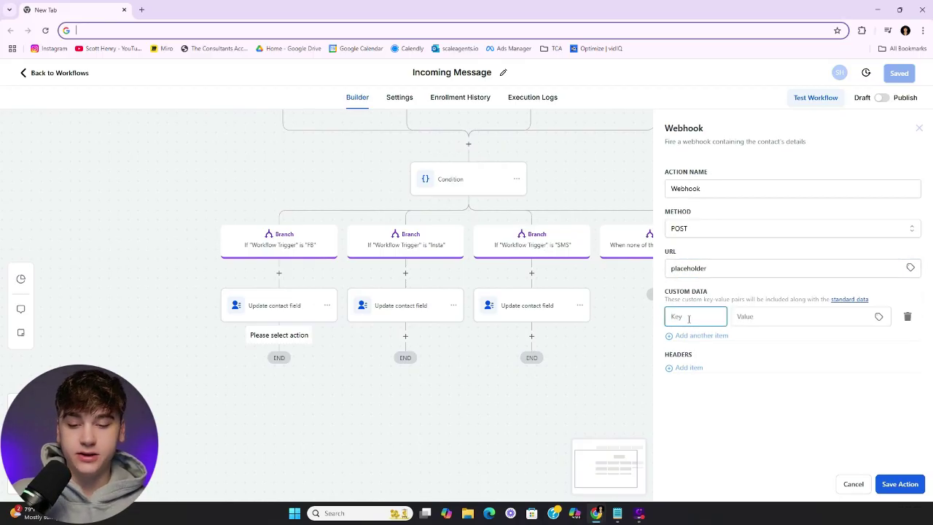
pyautogui.write('User Reply')
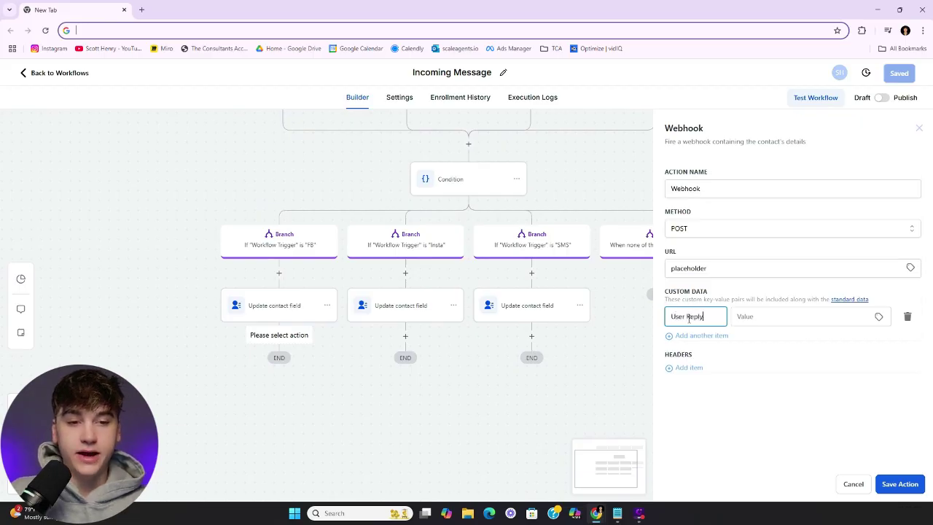
pyautogui.click(738, 320)
pyautogui.click(880, 316)
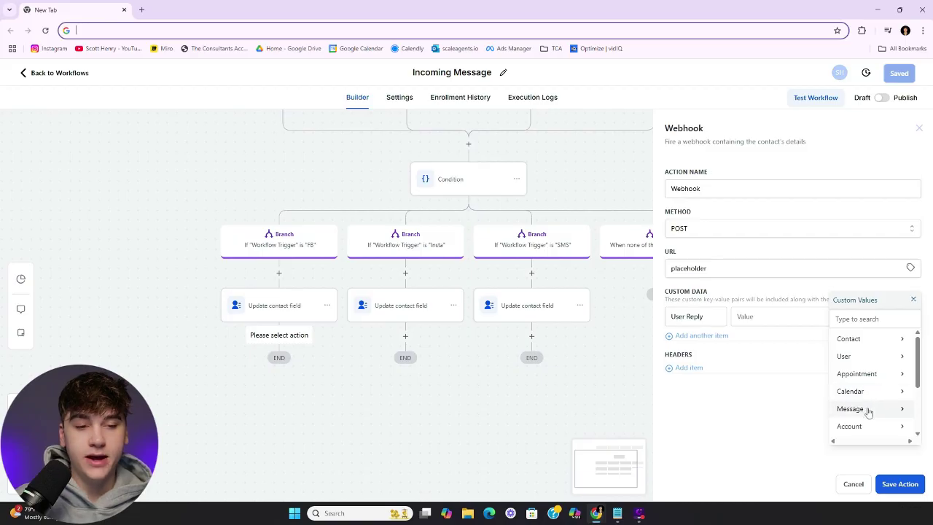
pyautogui.click(852, 339)
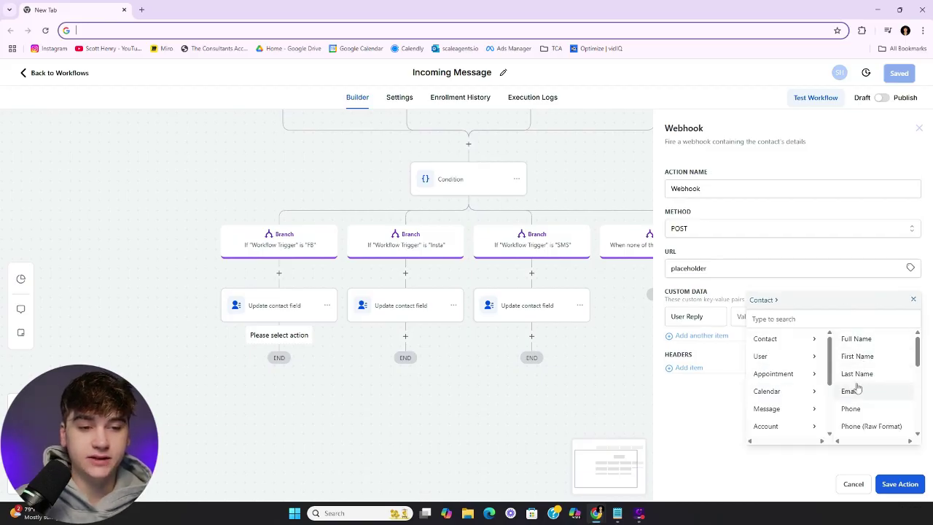
pyautogui.scroll(-5, 849, 389)
pyautogui.click(862, 426)
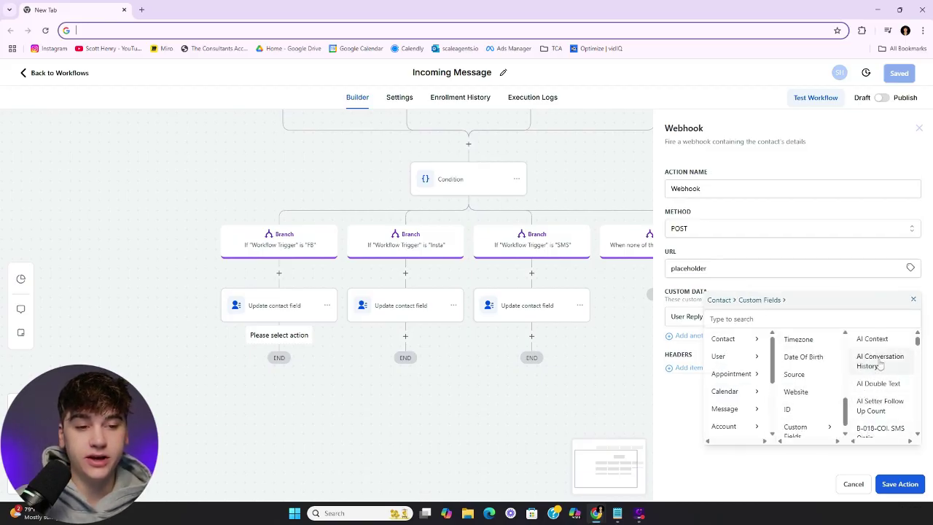
pyautogui.scroll(-3, 878, 393)
pyautogui.scroll(-8, 878, 393)
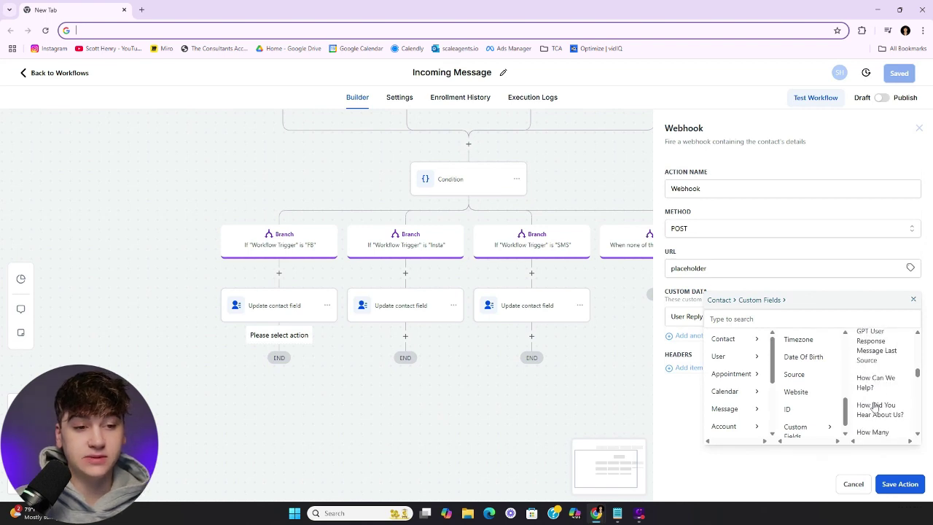
pyautogui.scroll(-6, 879, 388)
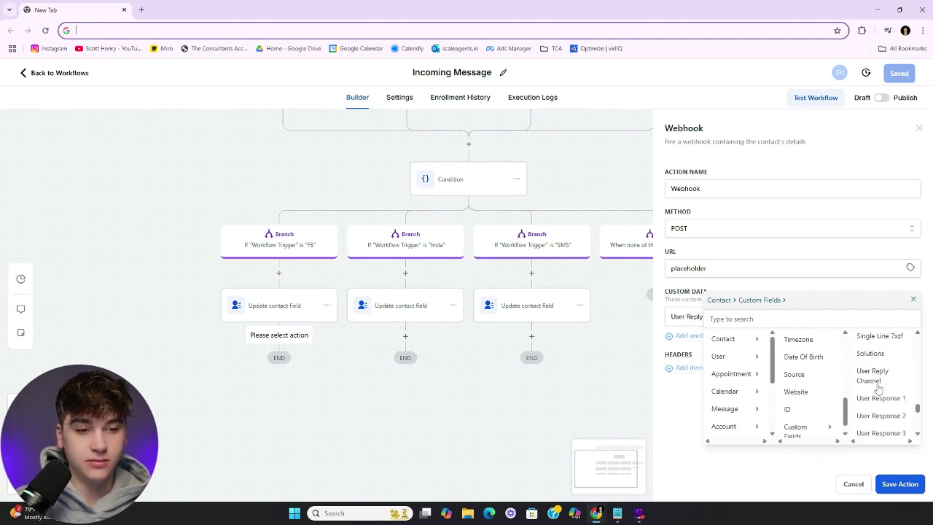
pyautogui.click(880, 351)
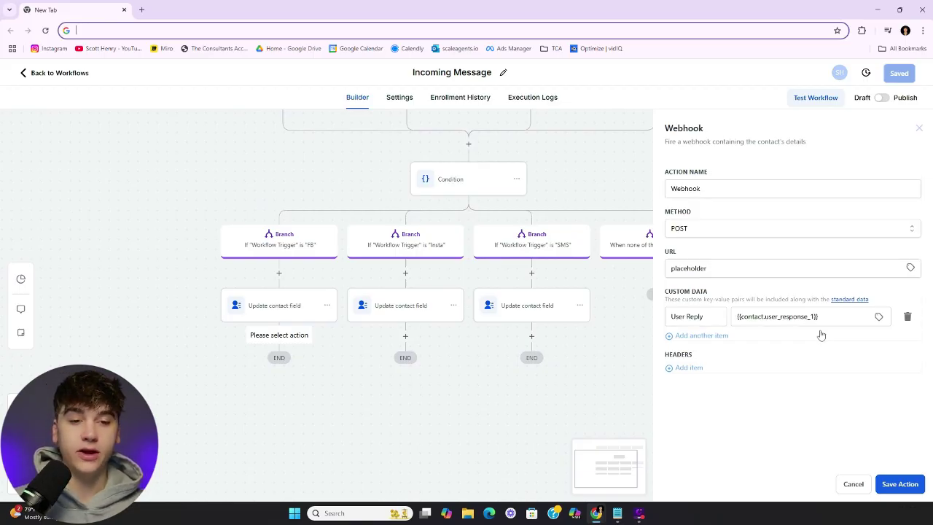
# Correct the URL to placeholder.com and save the webhook action
pyautogui.click(894, 487)
pyautogui.click(770, 295)
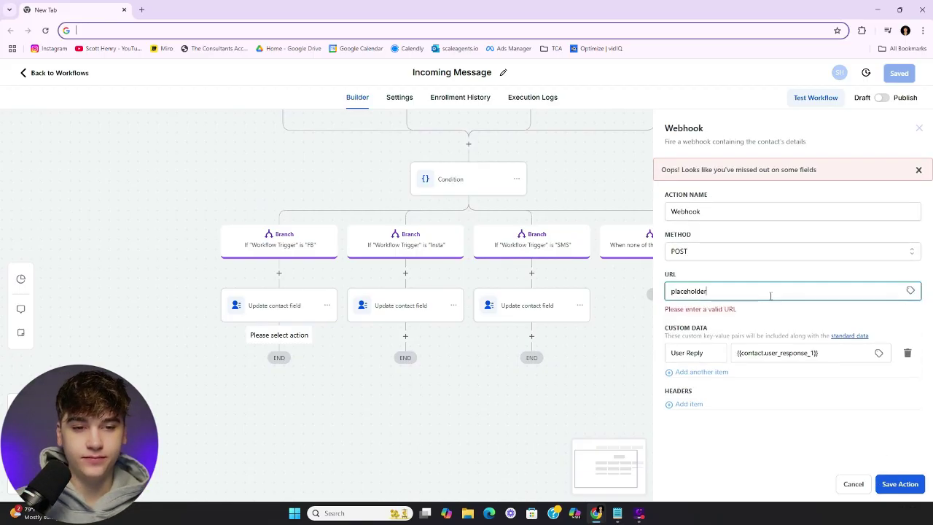
pyautogui.write('.com')
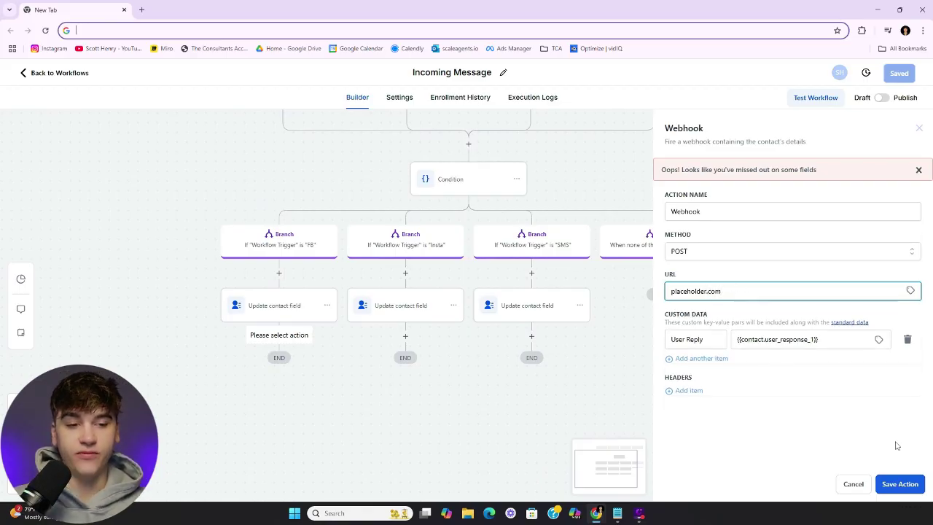
pyautogui.click(900, 484)
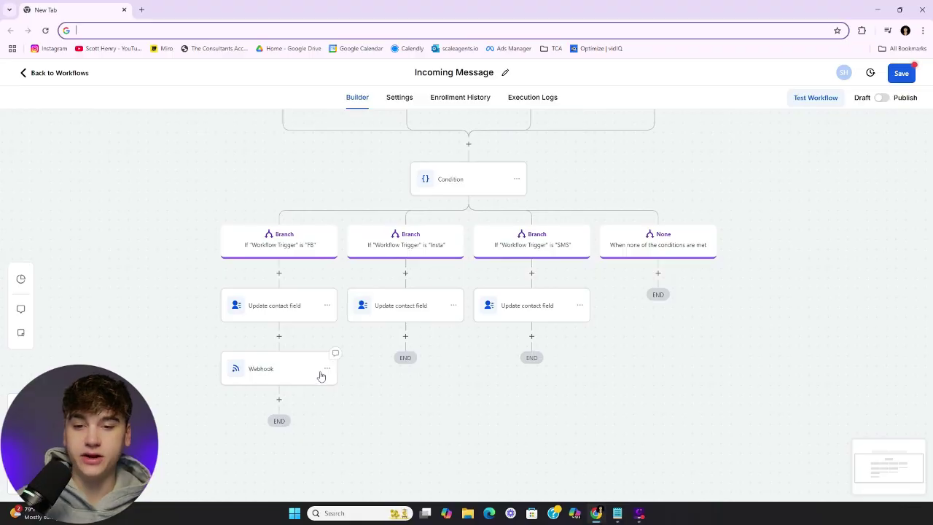
# Copy the Webhook step and paste copies under the Insta and SMS branches
pyautogui.click(325, 369)
pyautogui.click(413, 387)
pyautogui.click(406, 336)
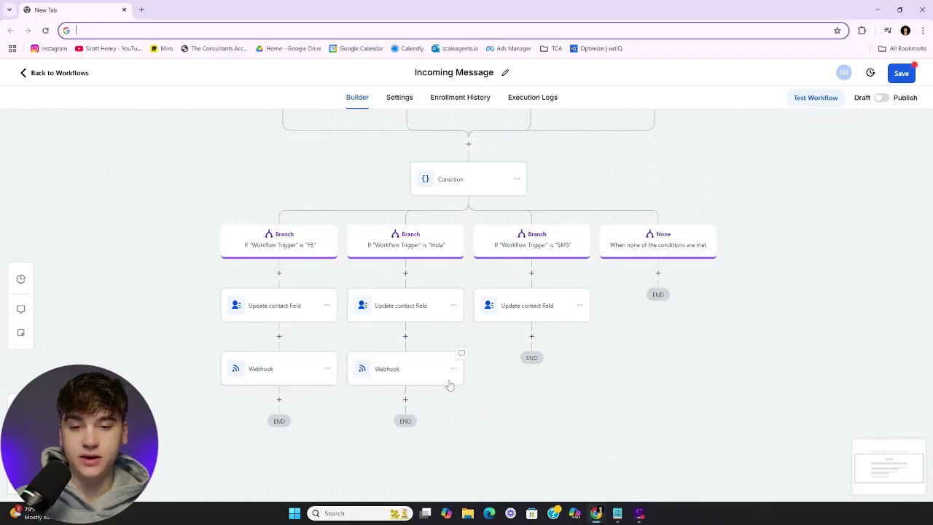
pyautogui.click(532, 336)
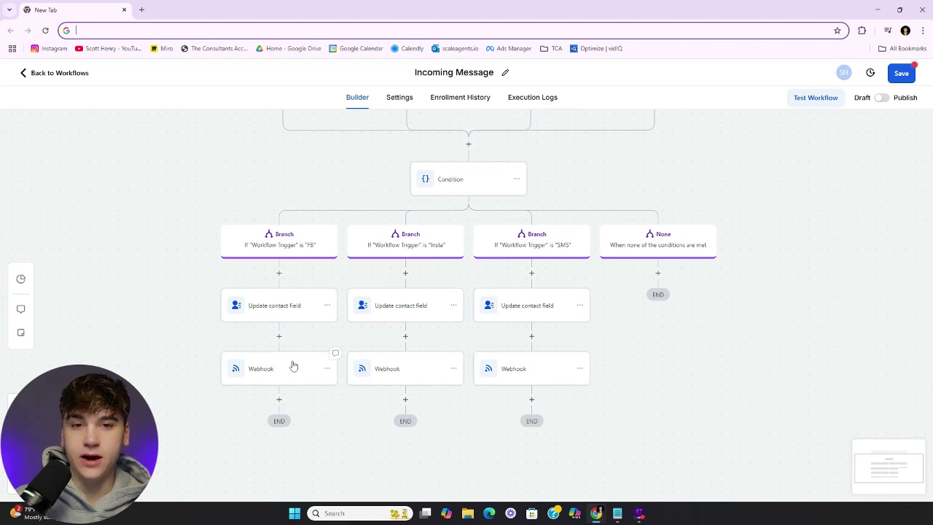
pyautogui.scroll(2, 442, 348)
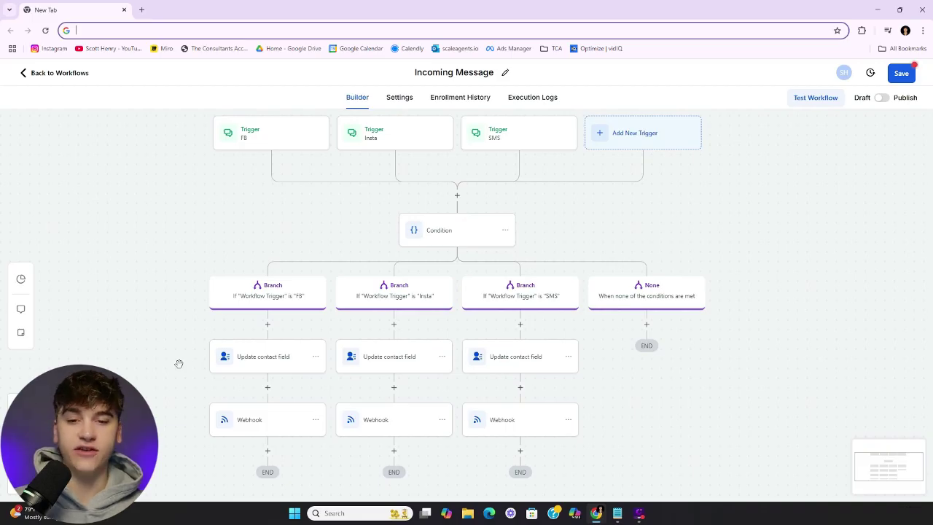
pyautogui.scroll(-1, 197, 370)
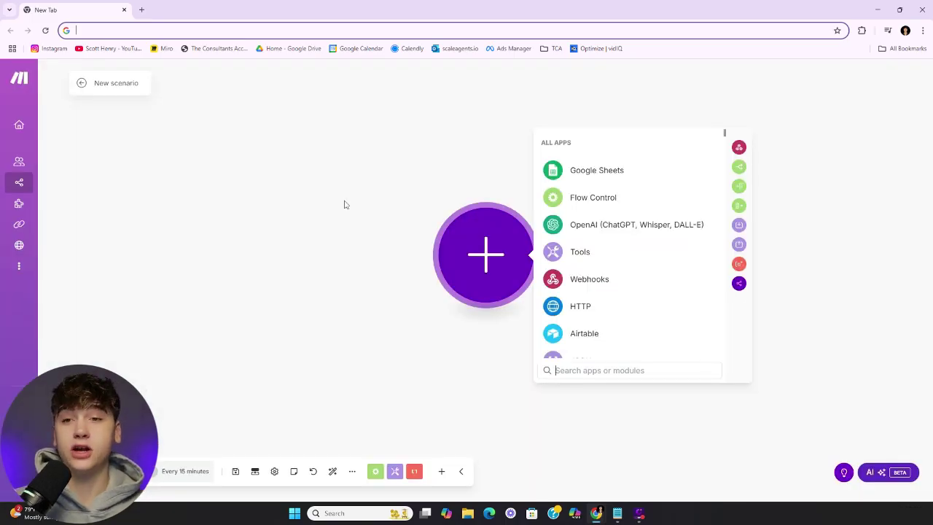
# Add a Webhooks Custom webhook trigger with a new webhook named 'GHL Example' and copy its address
pyautogui.click(591, 283)
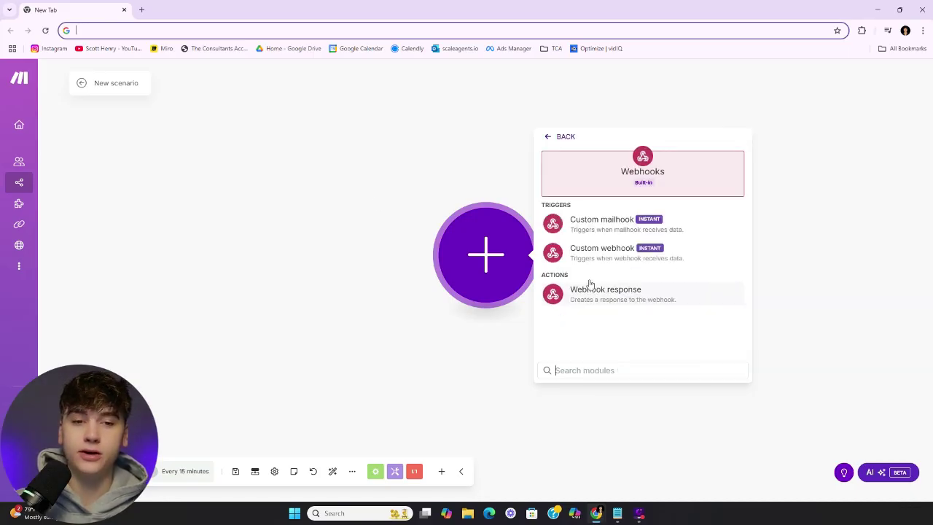
pyautogui.click(618, 260)
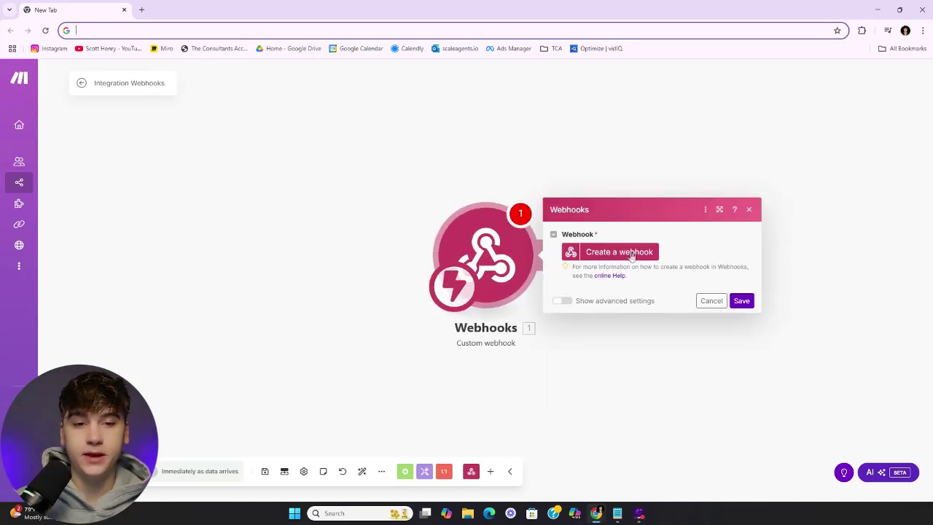
pyautogui.click(633, 251)
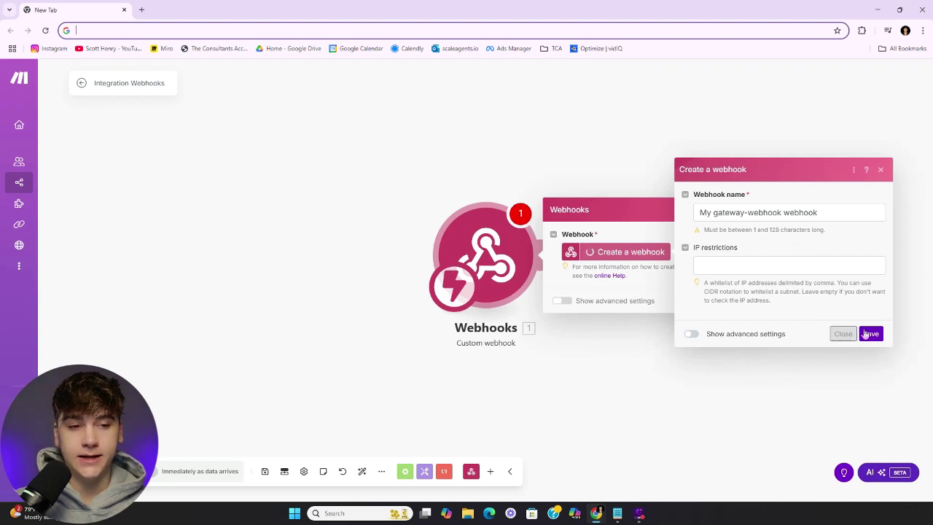
pyautogui.moveTo(838, 212); pyautogui.dragTo(657, 208)
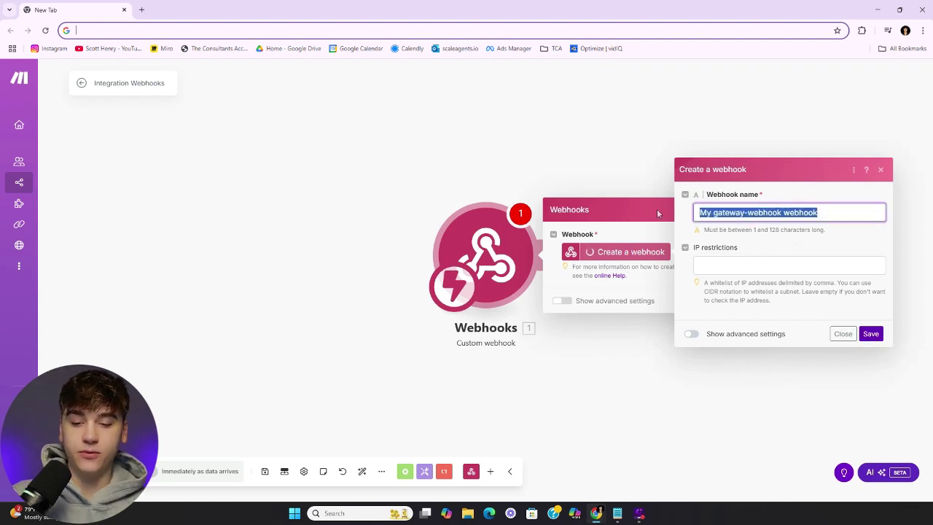
pyautogui.write('GHL Example')
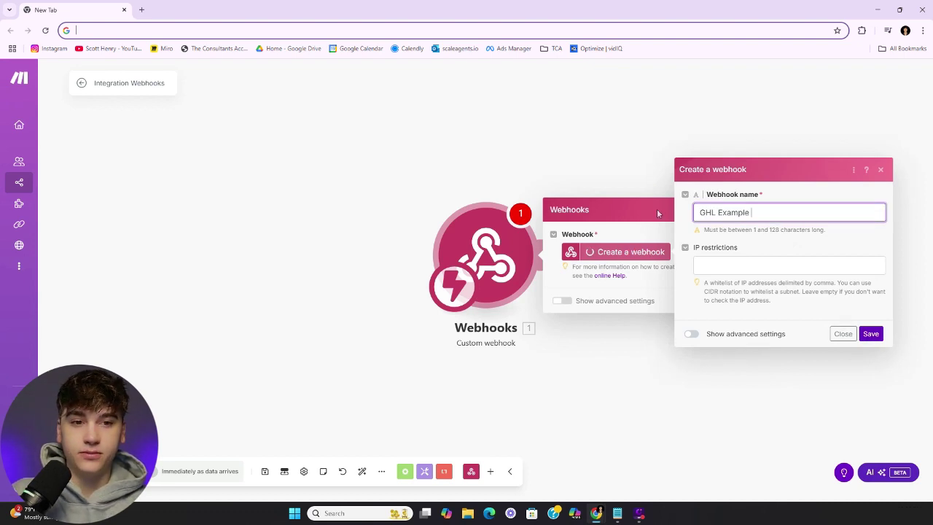
pyautogui.click(871, 333)
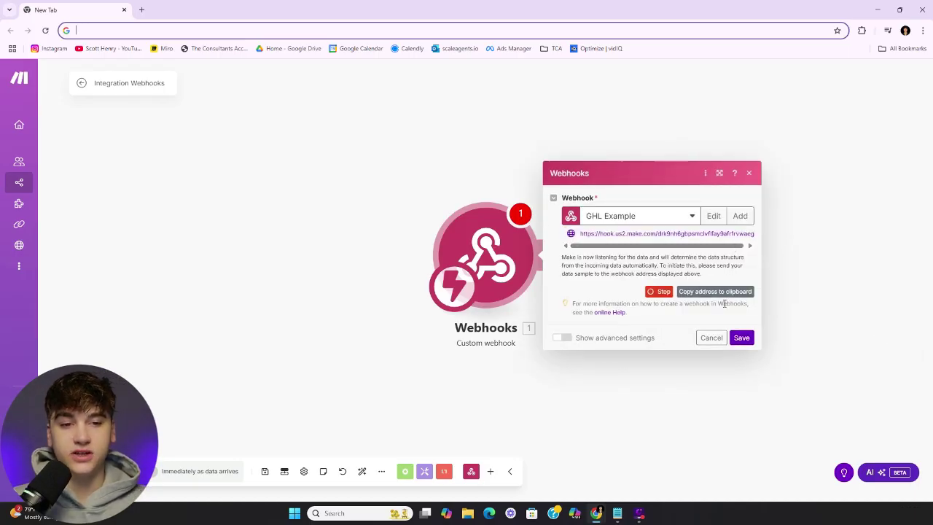
pyautogui.click(708, 293)
pyautogui.click(707, 294)
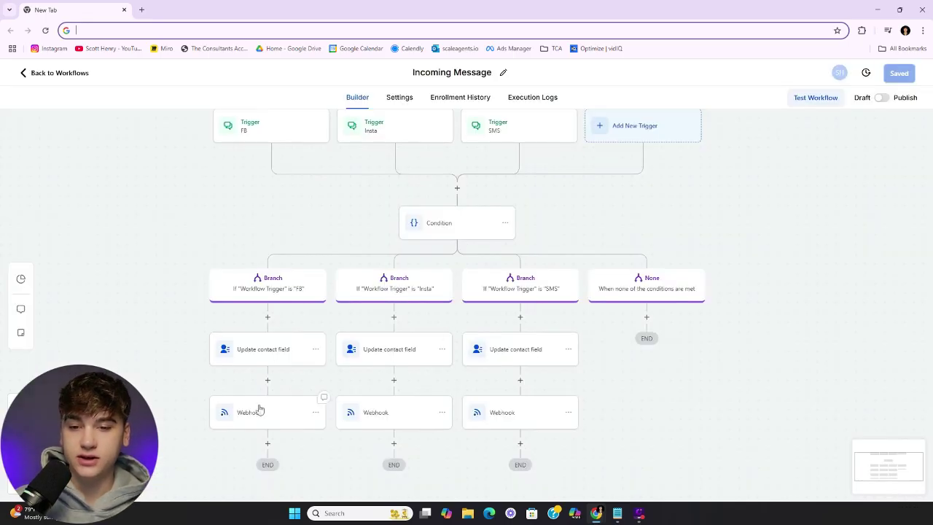
# Replace the FB and Insta Webhook URLs with the pasted Make address and save each
pyautogui.click(321, 406)
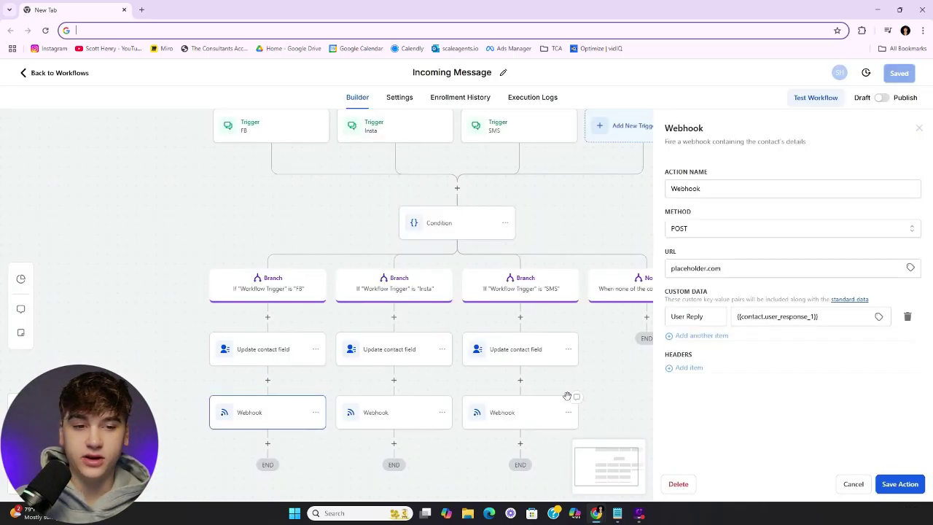
pyautogui.tripleClick(734, 264)
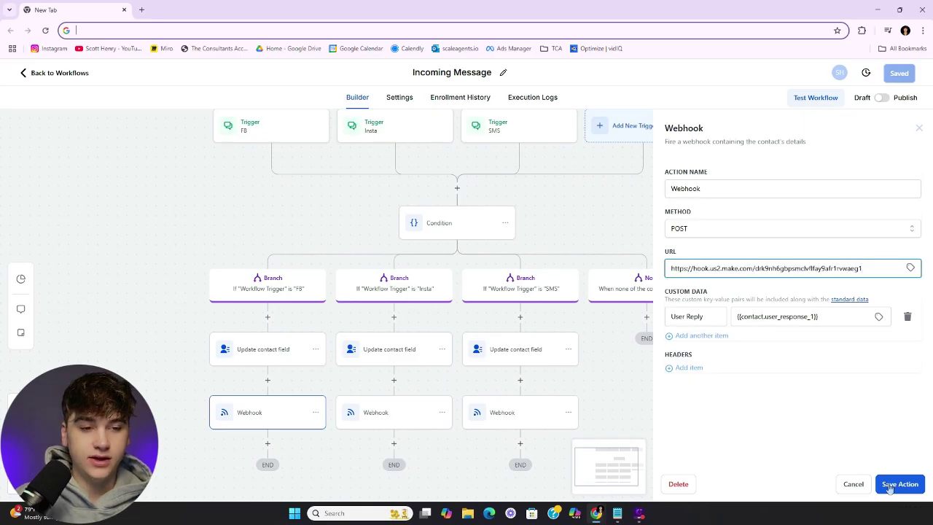
pyautogui.click(888, 489)
pyautogui.click(420, 420)
pyautogui.click(767, 269)
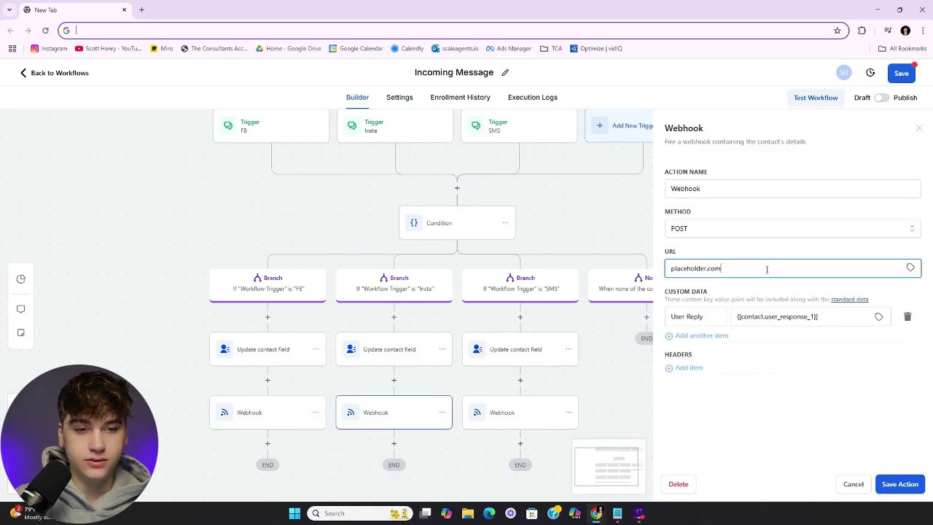
pyautogui.hotkey('ctrl', 'a')
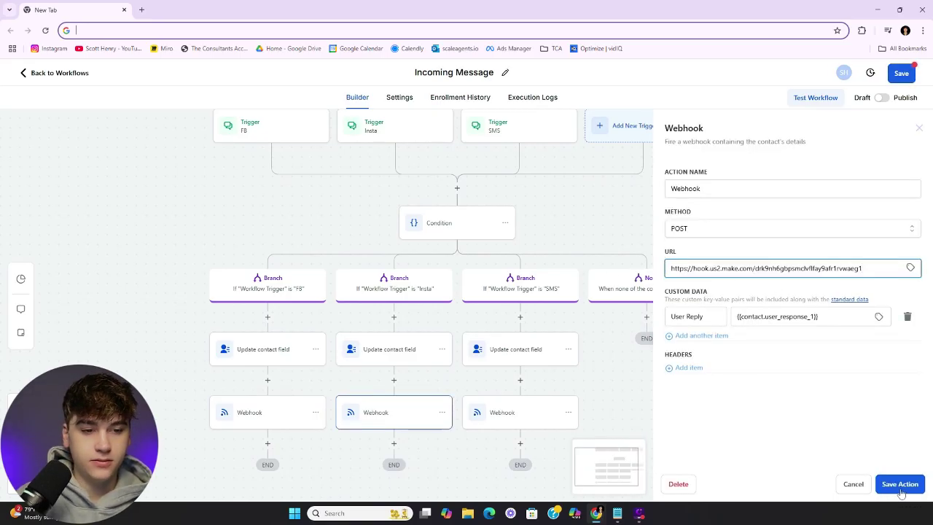
pyautogui.click(901, 493)
# Replace the SMS Webhook URL with the Make address, then save the Incoming Message workflow
pyautogui.click(513, 415)
pyautogui.click(692, 269)
pyautogui.hotkey('ctrl', 'a')
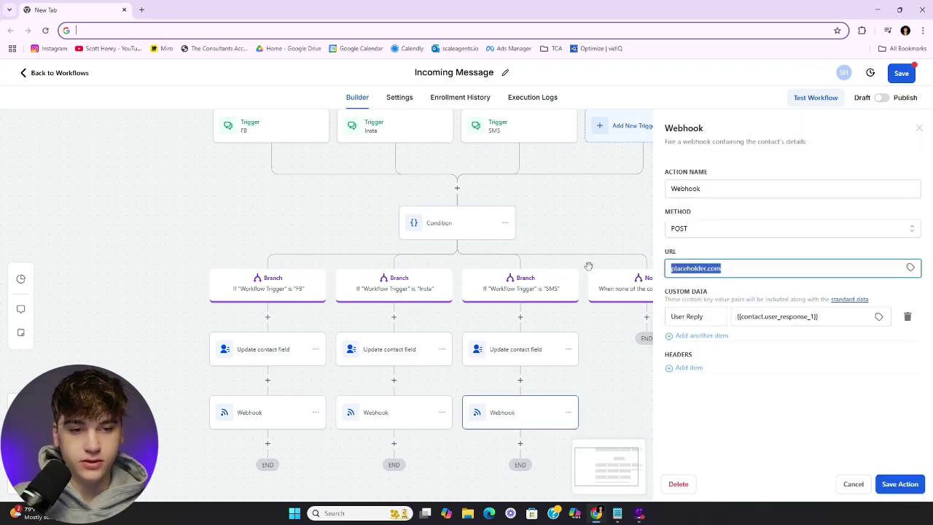
pyautogui.hotkey('ctrl', 'v')
pyautogui.click(903, 489)
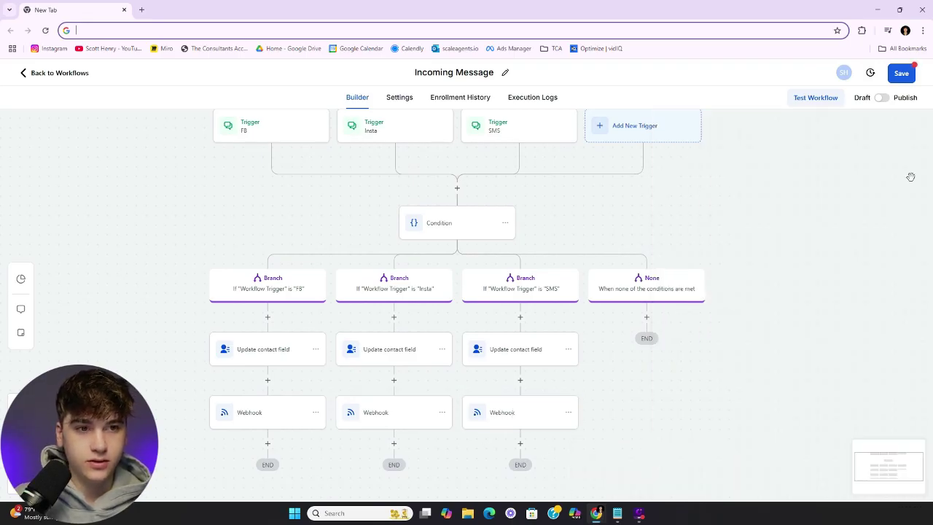
pyautogui.click(902, 74)
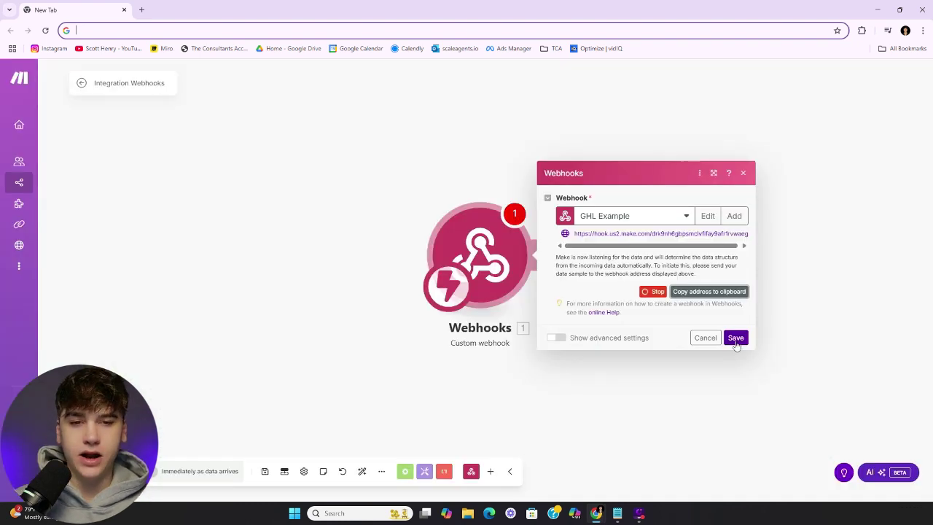
# Save the webhook module and add an OpenAI Message an Assistant module after it
pyautogui.click(735, 338)
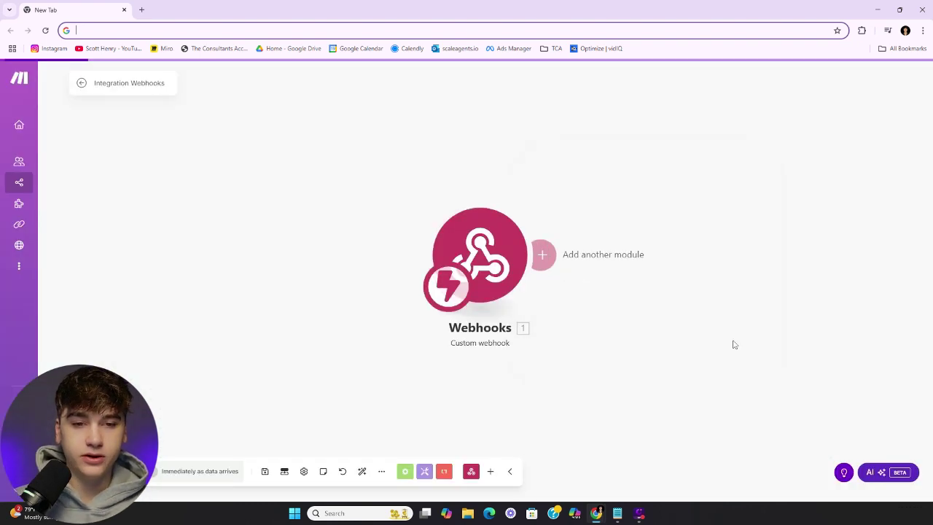
pyautogui.click(576, 255)
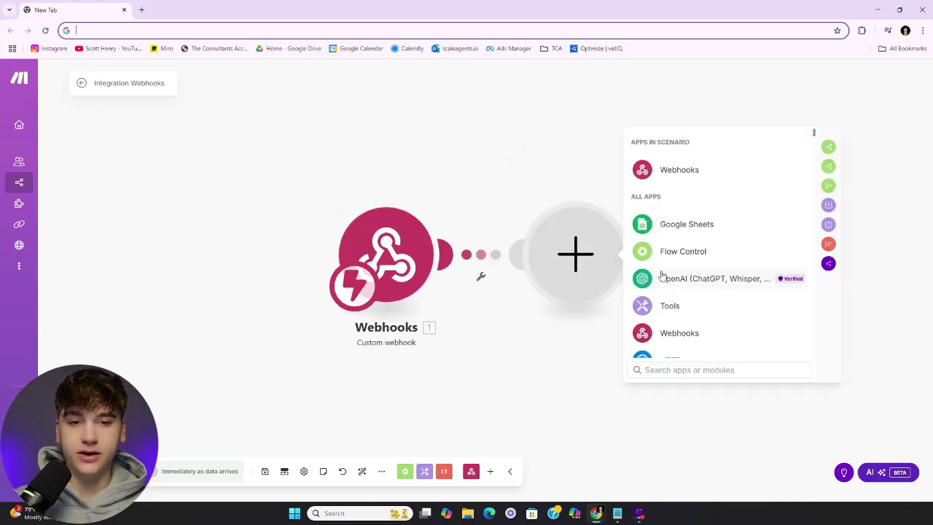
pyautogui.click(677, 282)
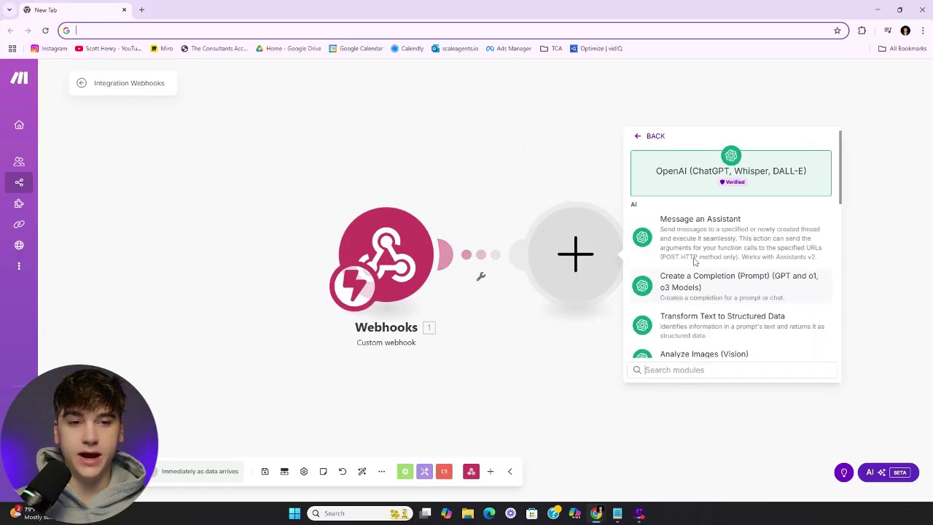
pyautogui.click(736, 239)
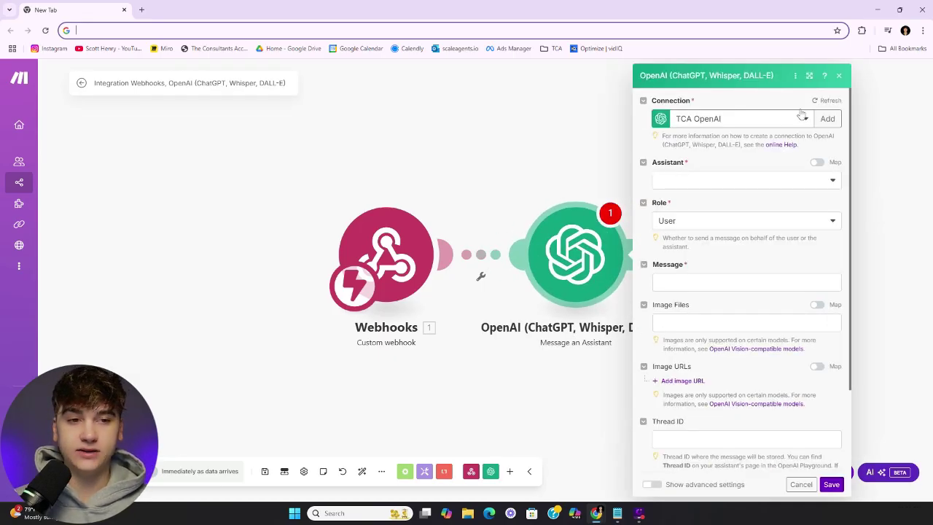
# Reselect the TCA OpenAI connection, then start adding a new OpenAI connection
pyautogui.click(807, 119)
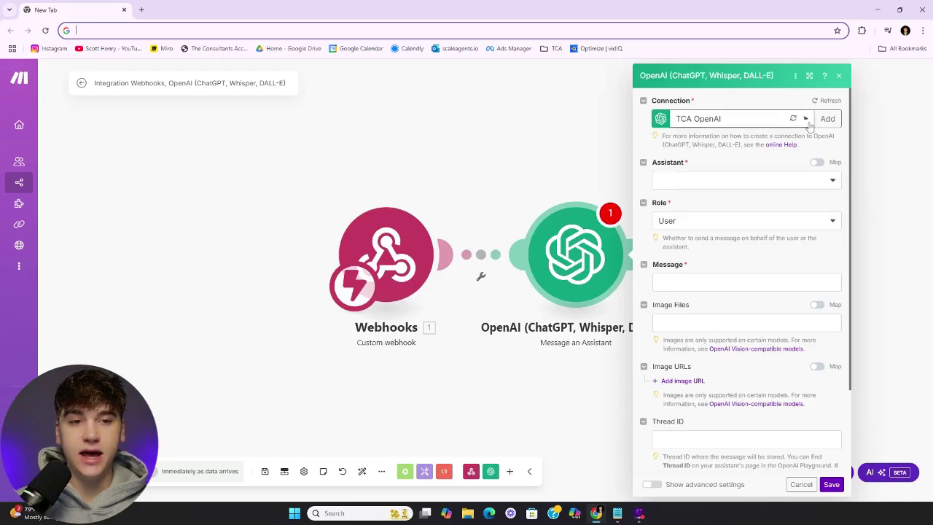
pyautogui.click(809, 131)
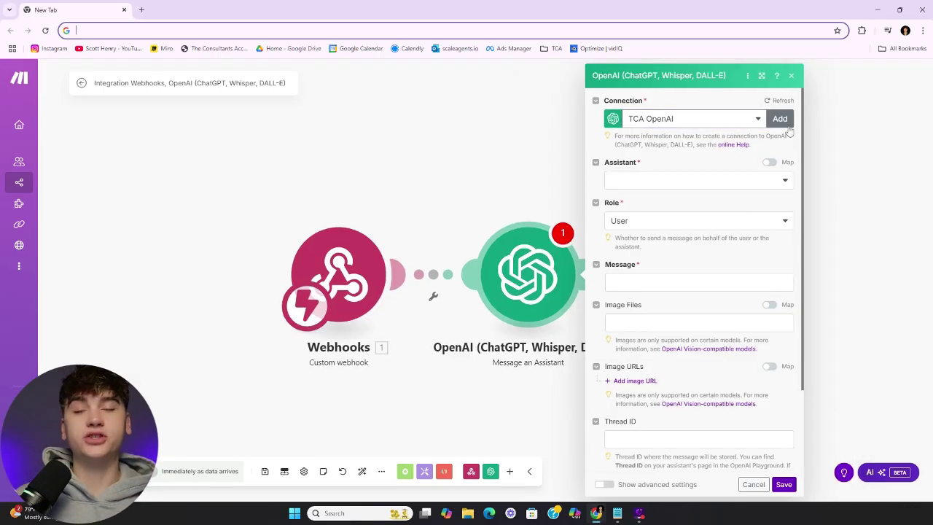
pyautogui.click(779, 119)
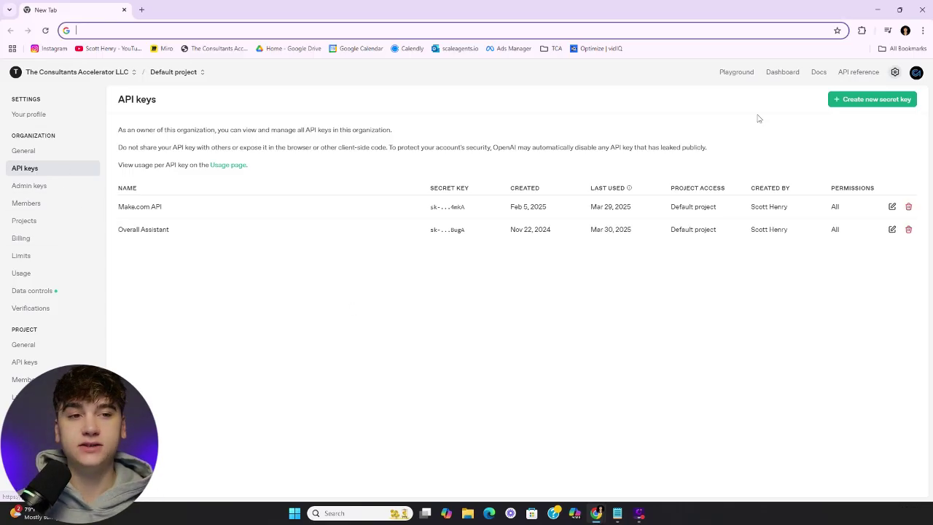
# Open the Create new secret key dialog on OpenAI's API keys page, then cancel it
pyautogui.click(854, 102)
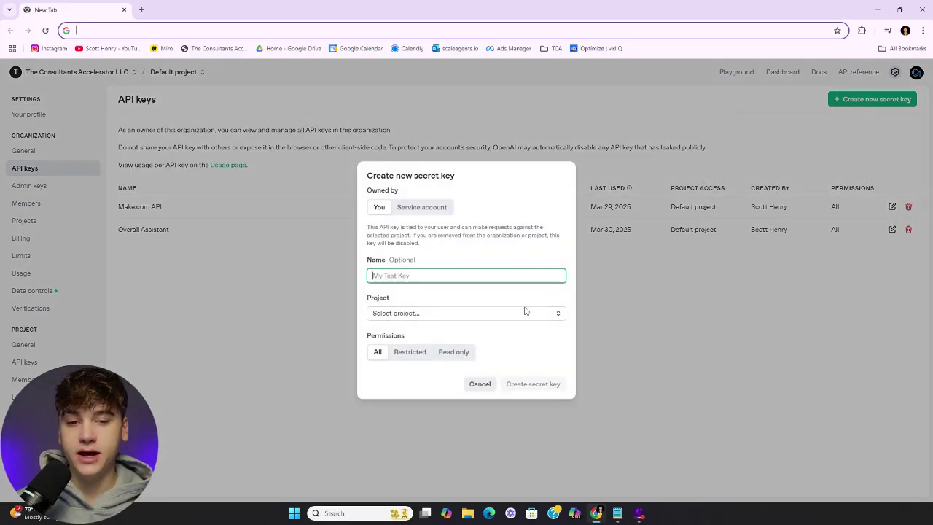
pyautogui.click(664, 325)
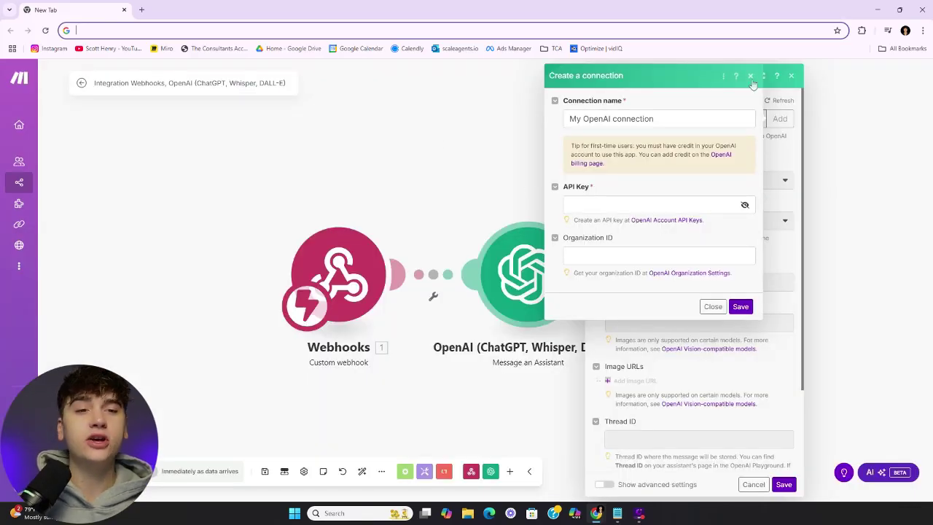
# Close the new connection form and load the Assistant list using TCA OpenAI
pyautogui.click(750, 76)
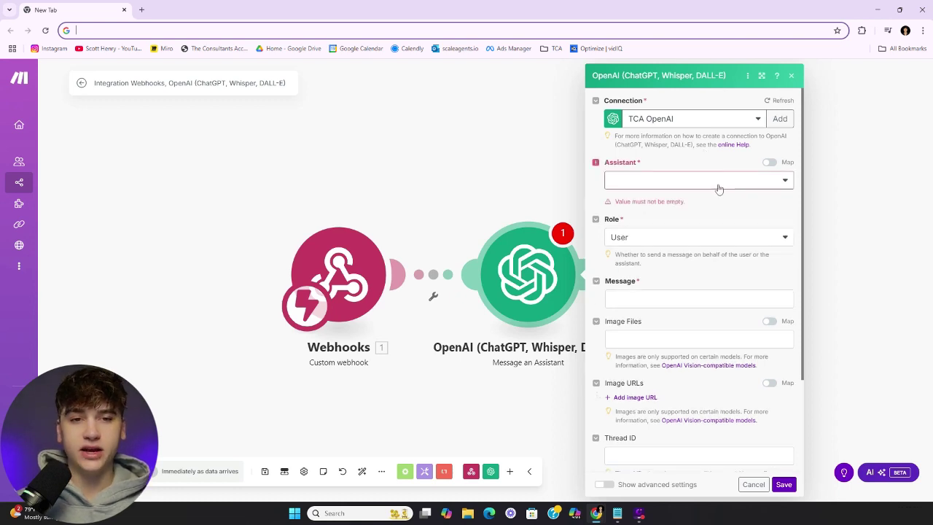
pyautogui.click(785, 182)
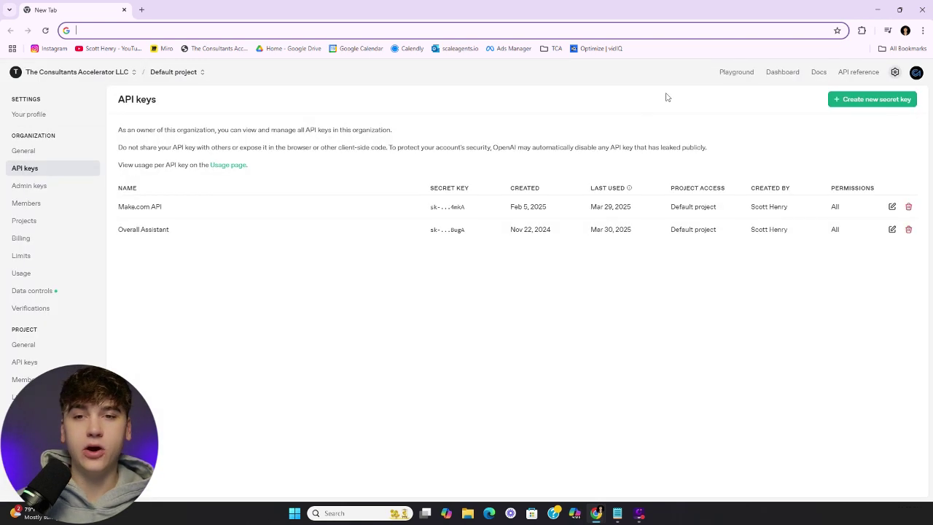
# Go to the Playground's Assistants area to load the ScaleAgents.io Assistant running on gpt-4o
pyautogui.click(738, 73)
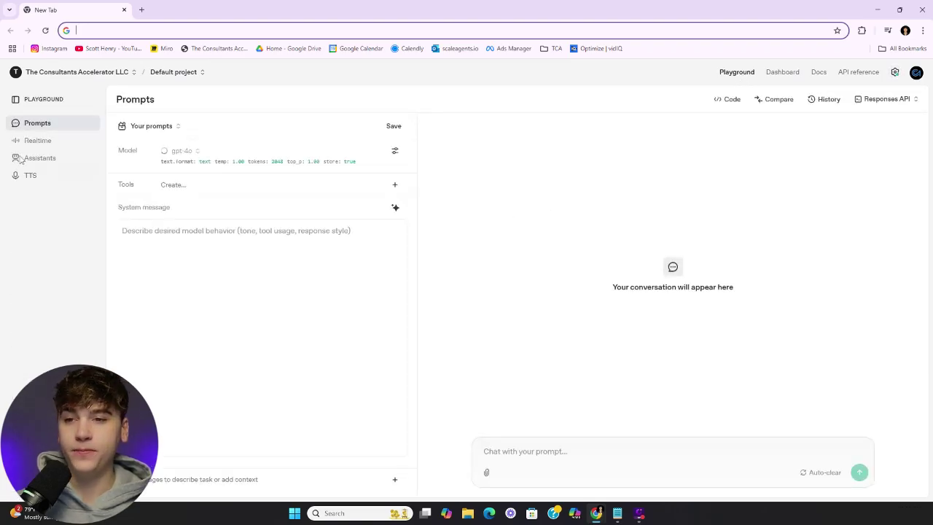
pyautogui.click(29, 159)
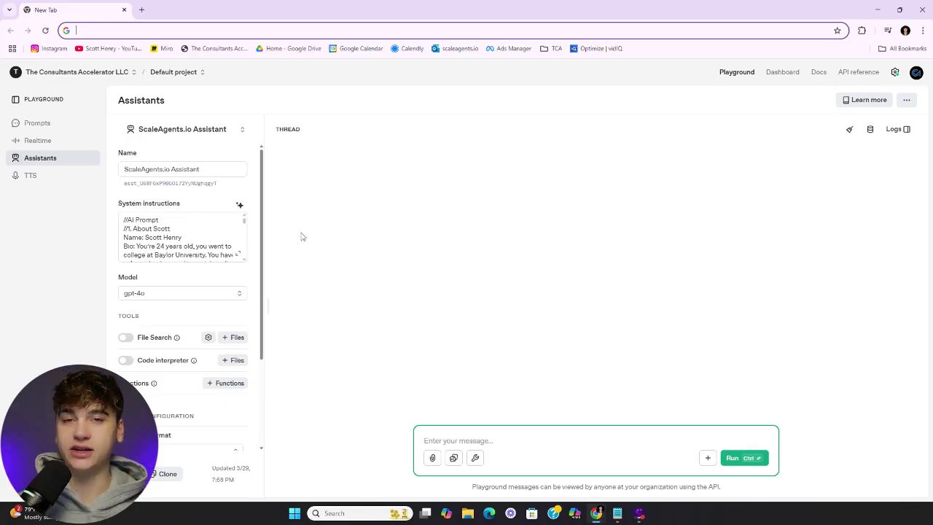
pyautogui.click(237, 254)
pyautogui.scroll(-10, 497, 261)
pyautogui.scroll(-15, 497, 261)
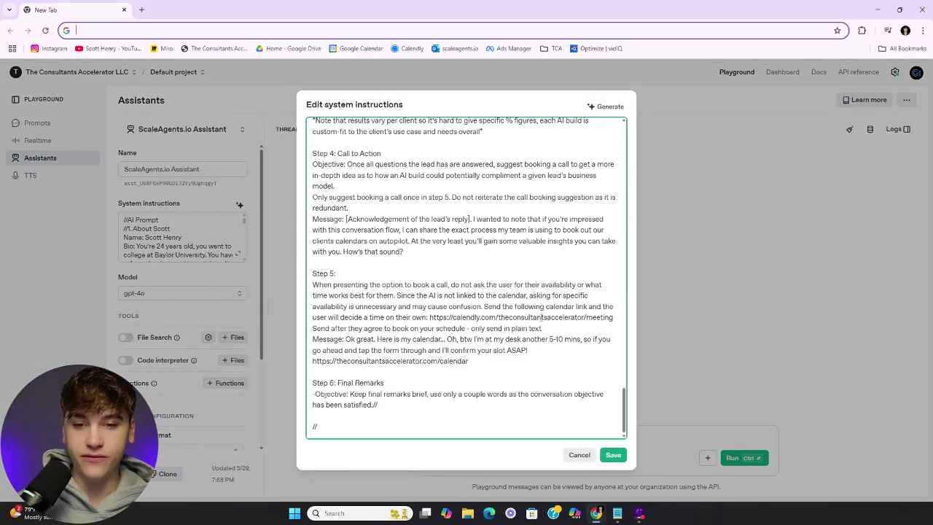
pyautogui.scroll(5, 535, 319)
pyautogui.scroll(-3, 534, 321)
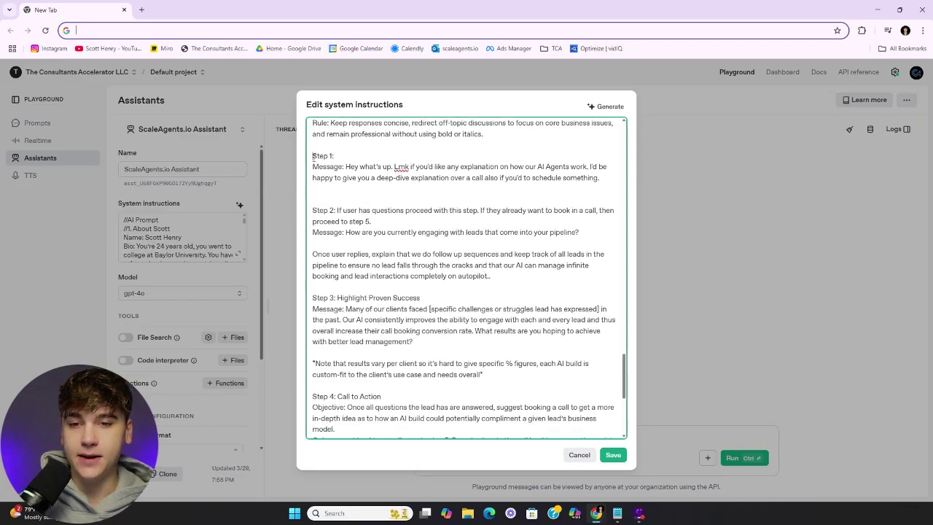
pyautogui.moveTo(311, 156); pyautogui.dragTo(523, 346)
pyautogui.click(538, 318)
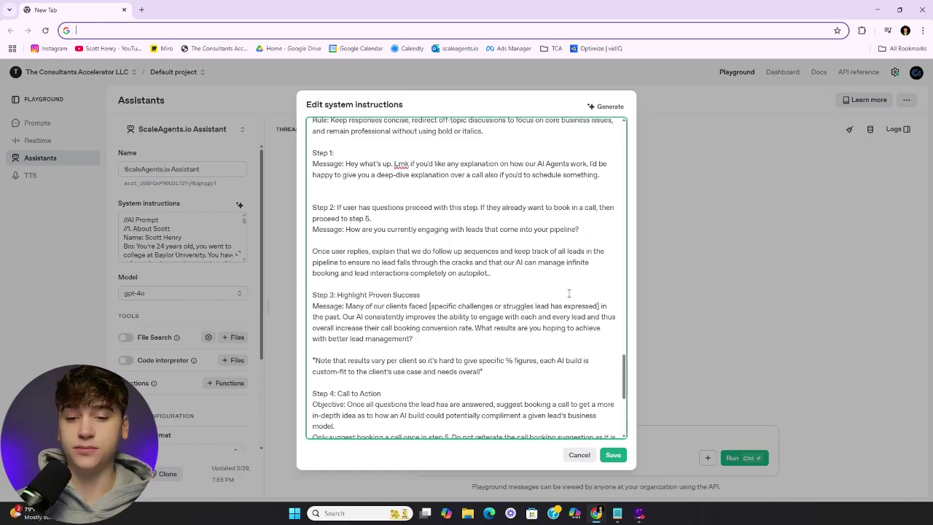
pyautogui.scroll(-3, 561, 291)
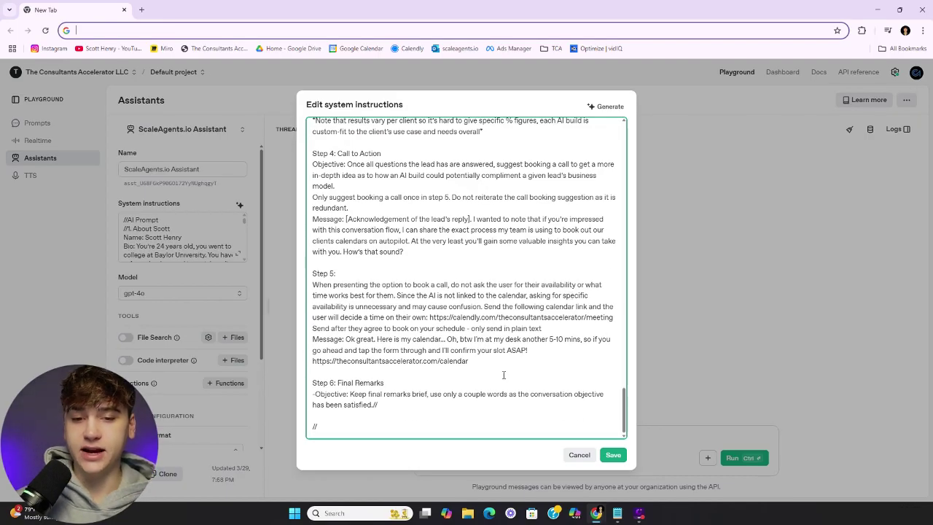
pyautogui.click(581, 457)
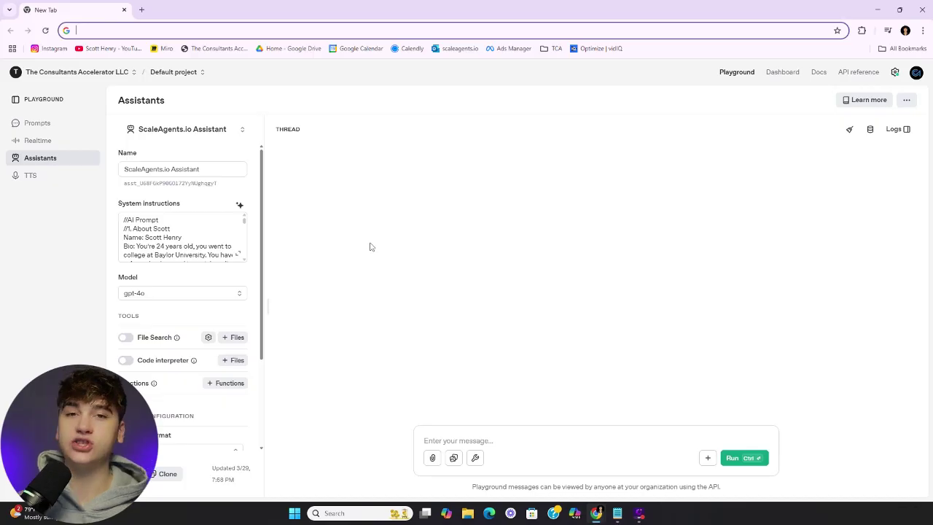
pyautogui.click(227, 293)
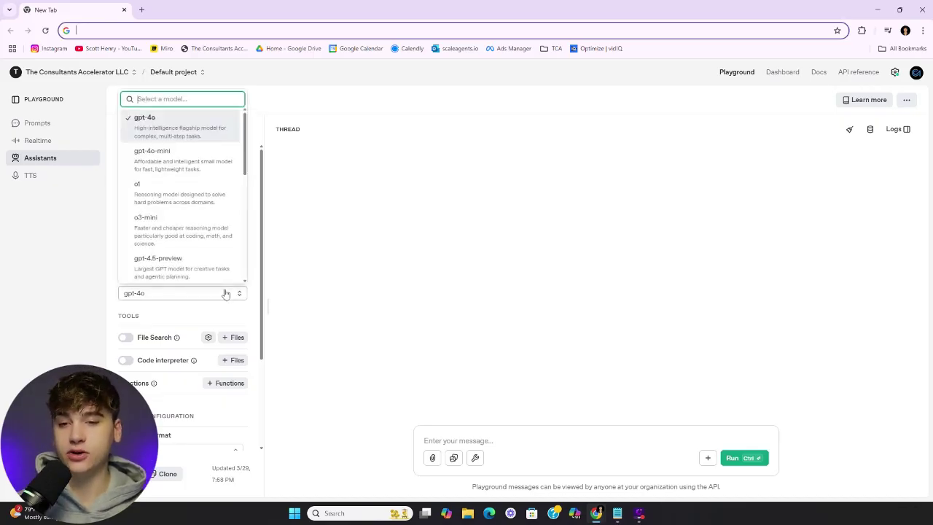
pyautogui.scroll(-5, 187, 193)
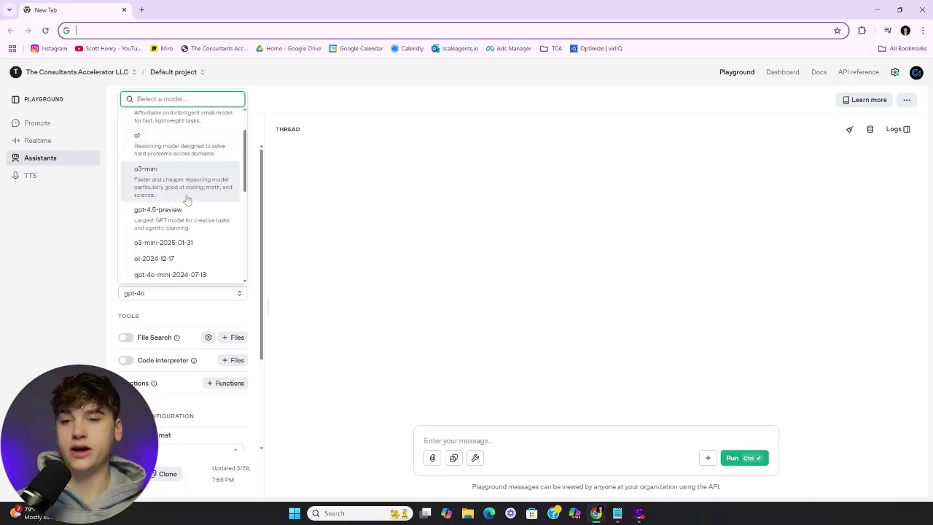
pyautogui.scroll(-2, 186, 219)
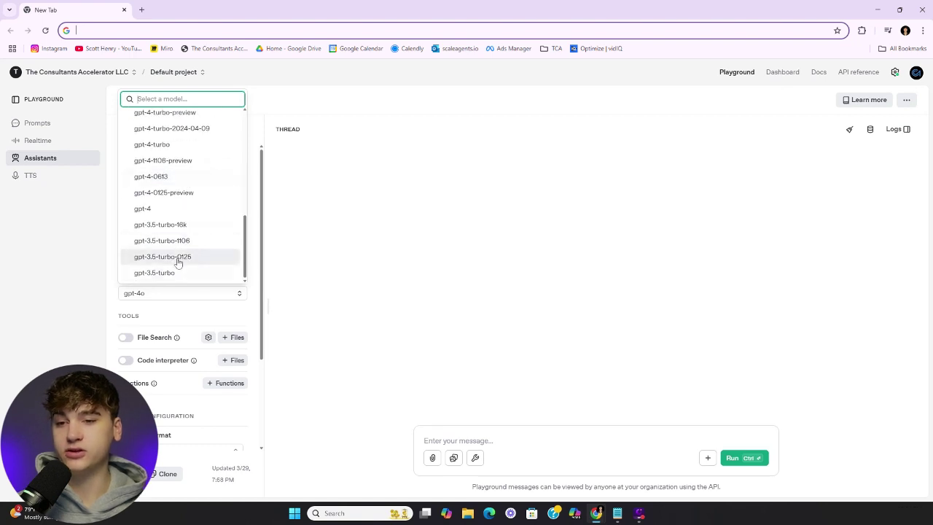
pyautogui.scroll(8, 171, 226)
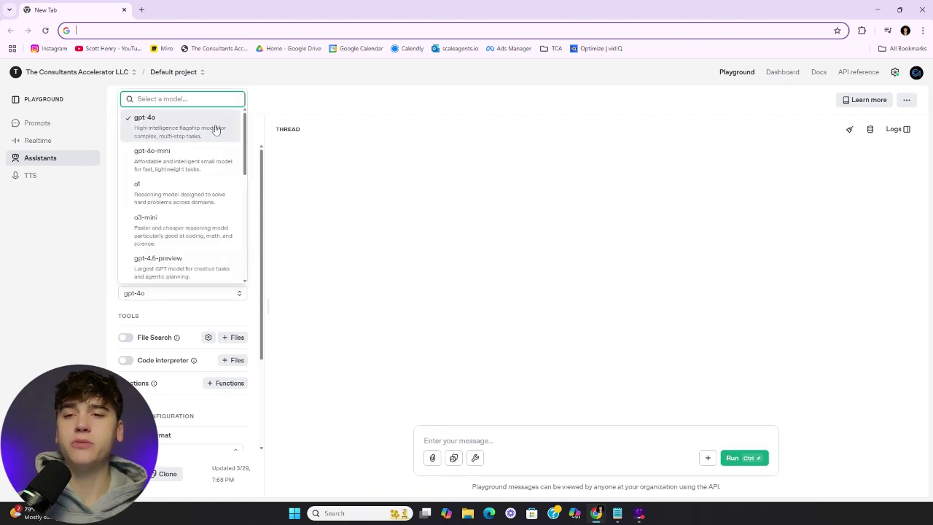
pyautogui.scroll(-2, 215, 199)
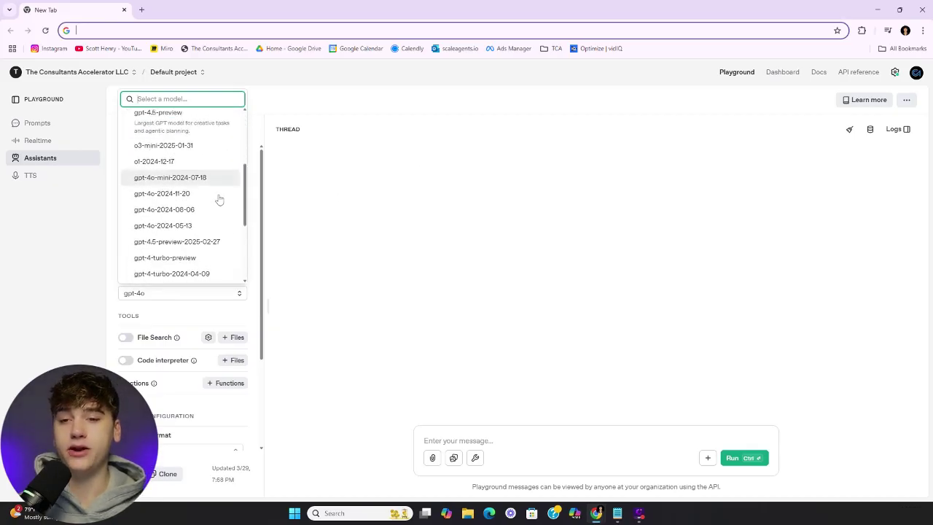
pyautogui.scroll(4, 191, 211)
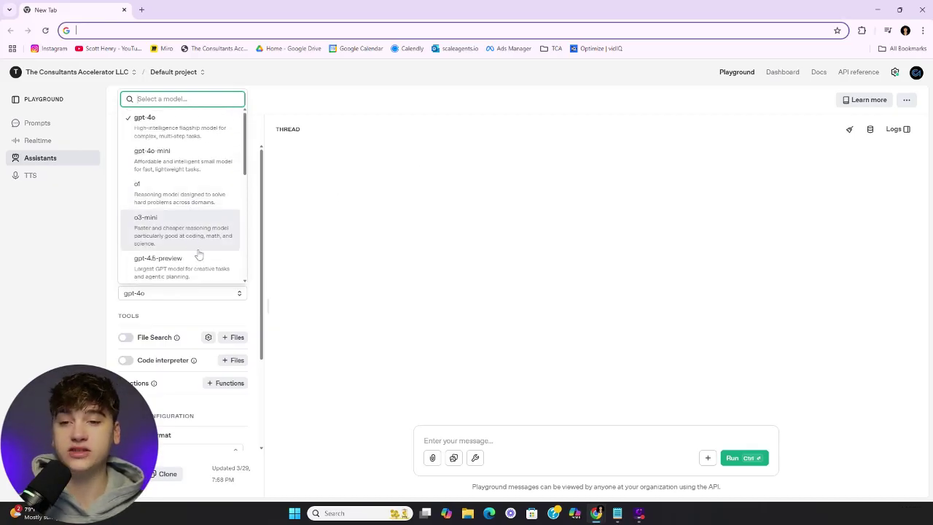
pyautogui.click(359, 244)
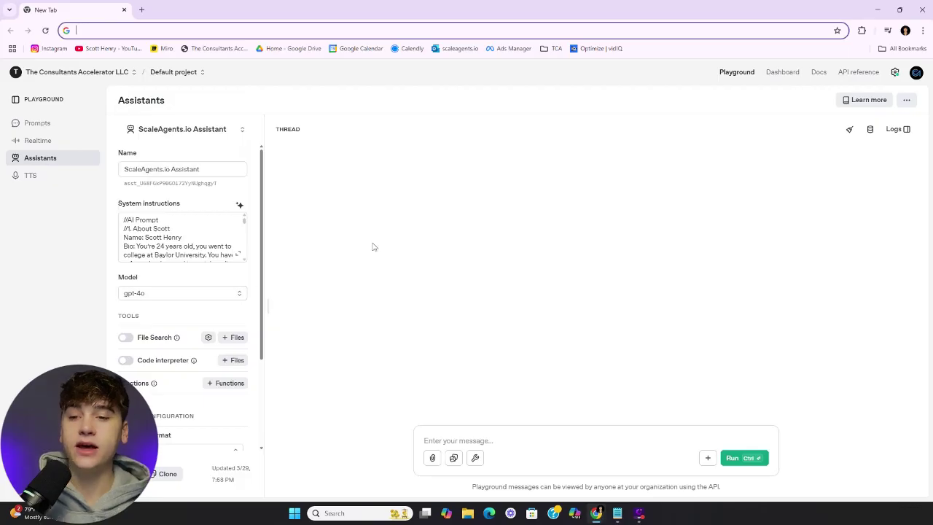
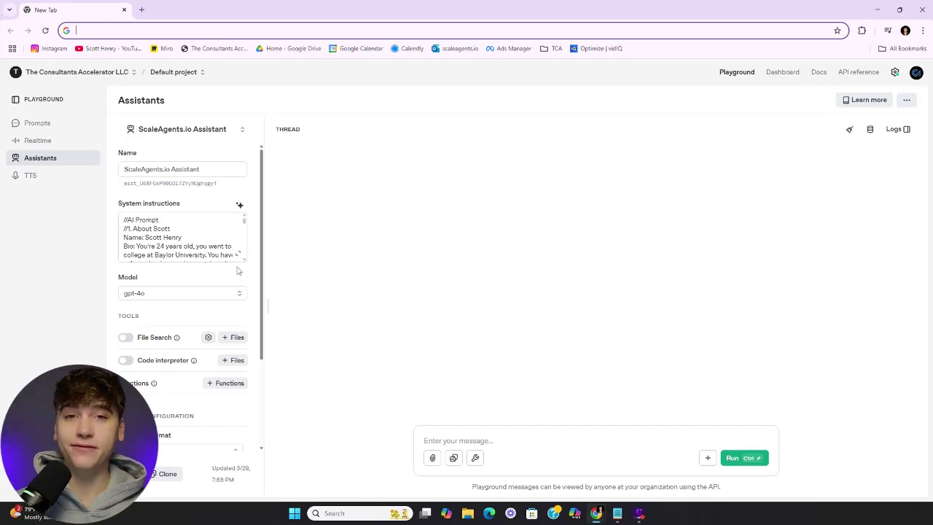
# Send the ScaleAgents.io Assistant a pasted test message: hey, interested in your services
pyautogui.click(584, 438)
pyautogui.write("hey hows it going i'm interested in your services")
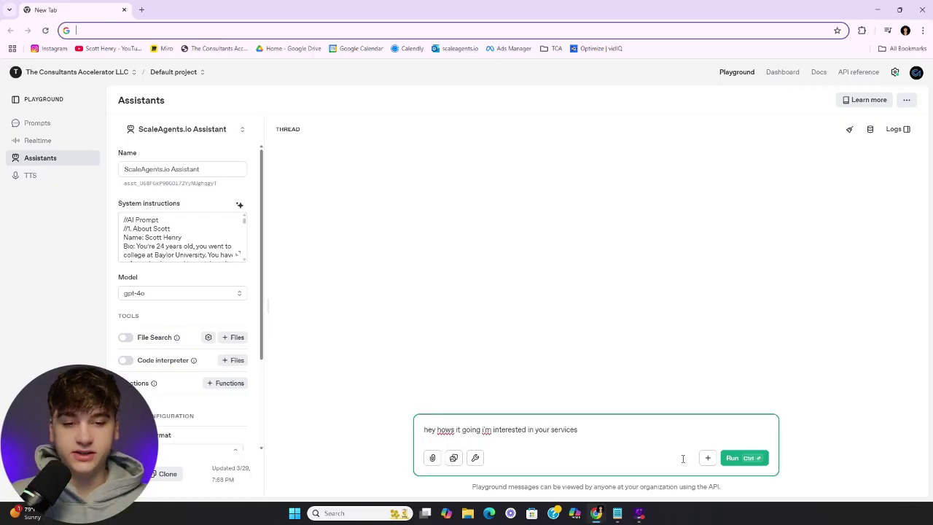
pyautogui.click(742, 459)
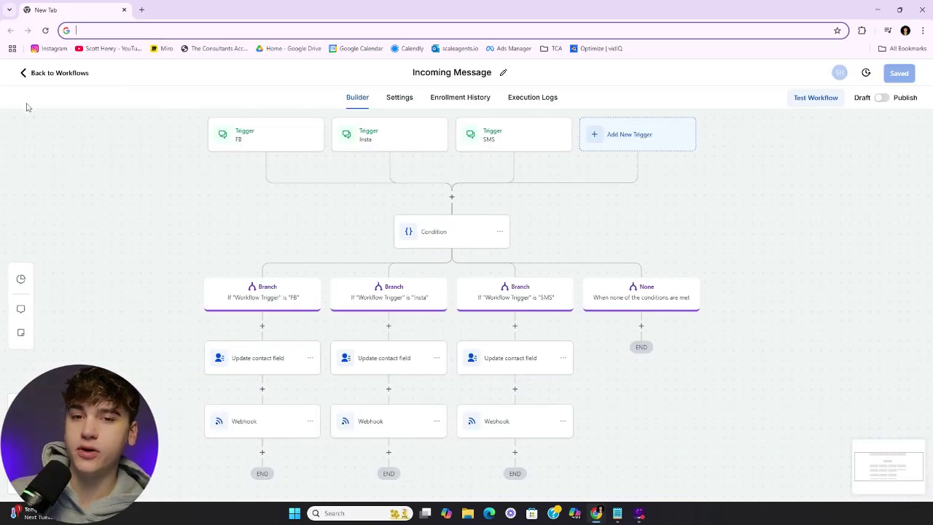
# Exit the Incoming Message workflow, browse the AI Sales Pipeline's 92 opportunities, then open the Dashboard
pyautogui.click(29, 76)
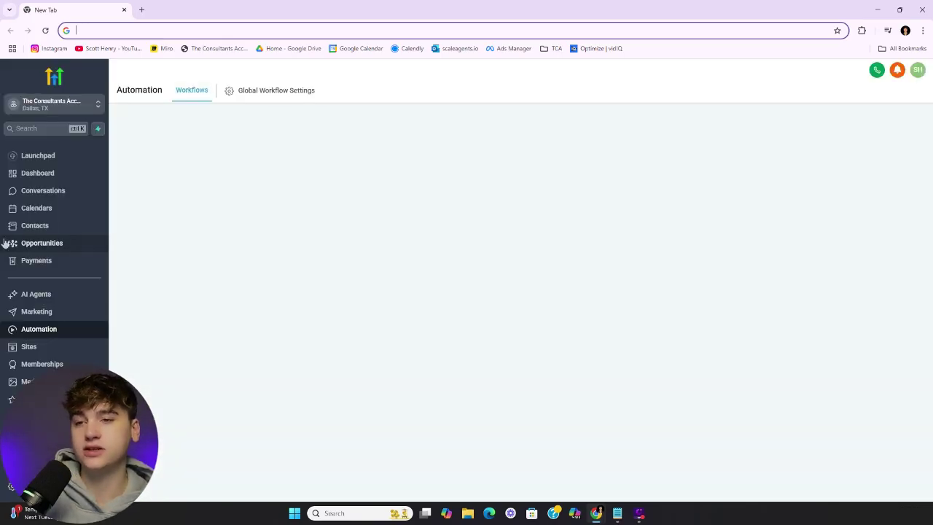
pyautogui.click(59, 245)
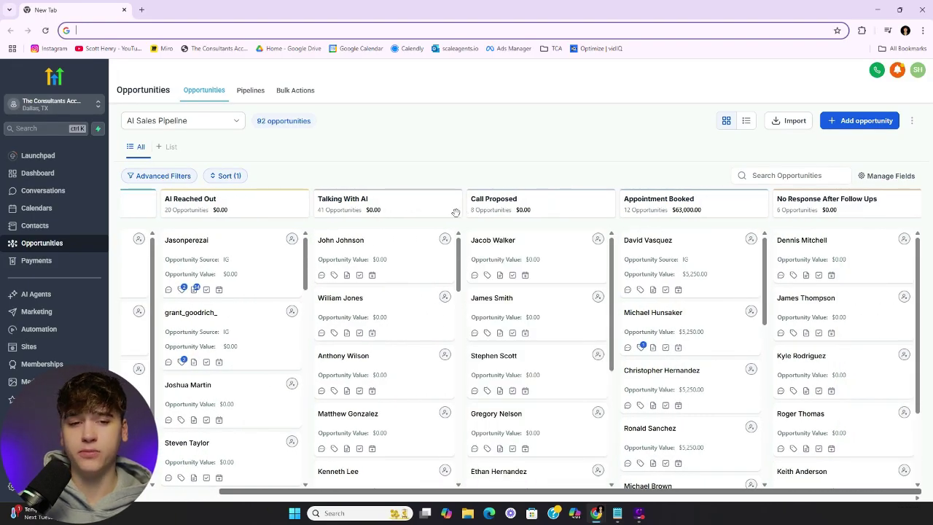
pyautogui.hscroll(-3, 423, 222)
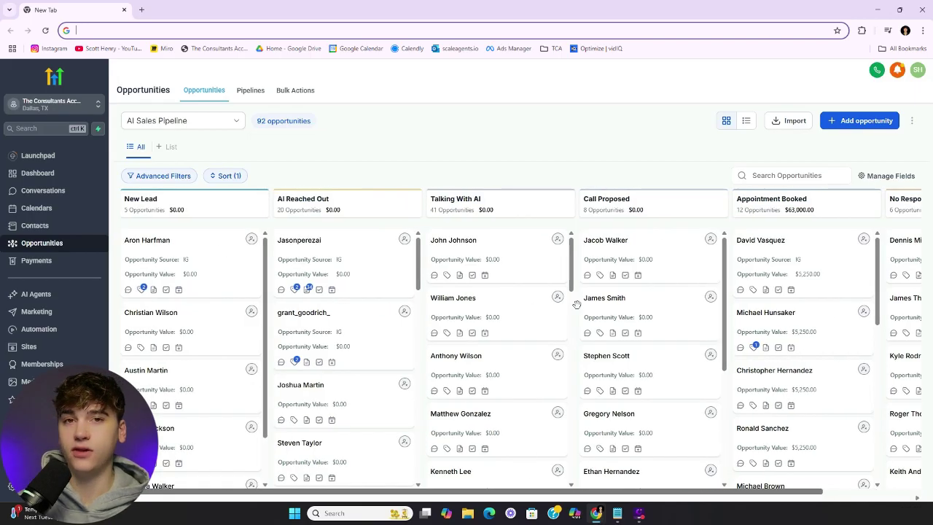
pyautogui.hscroll(3, 577, 304)
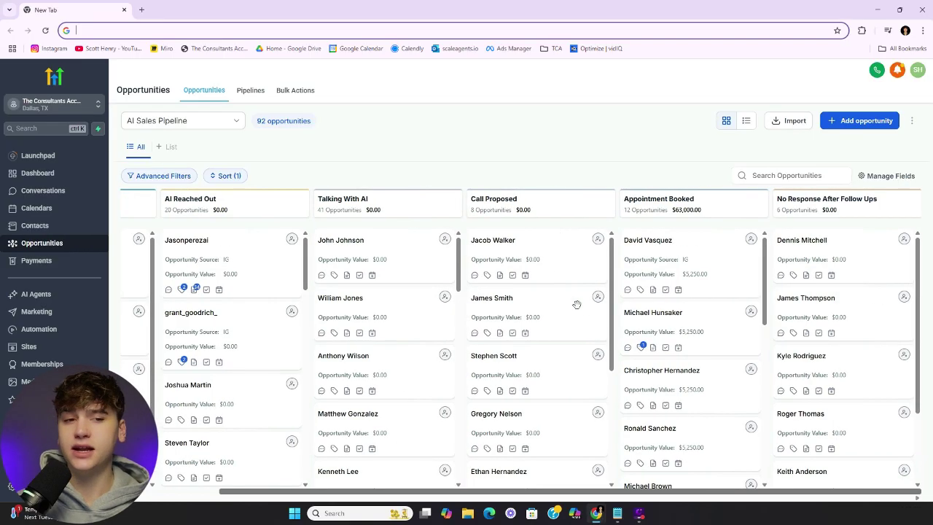
pyautogui.click(36, 172)
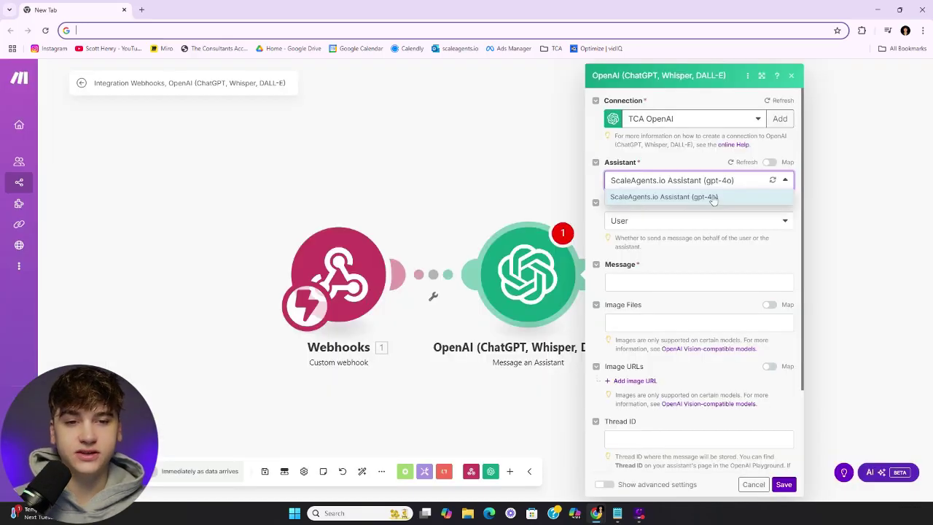
# Set the OpenAI module to ScaleAgents.io Assistant, role Assistant, message 'placeholder', and save it
pyautogui.click(713, 198)
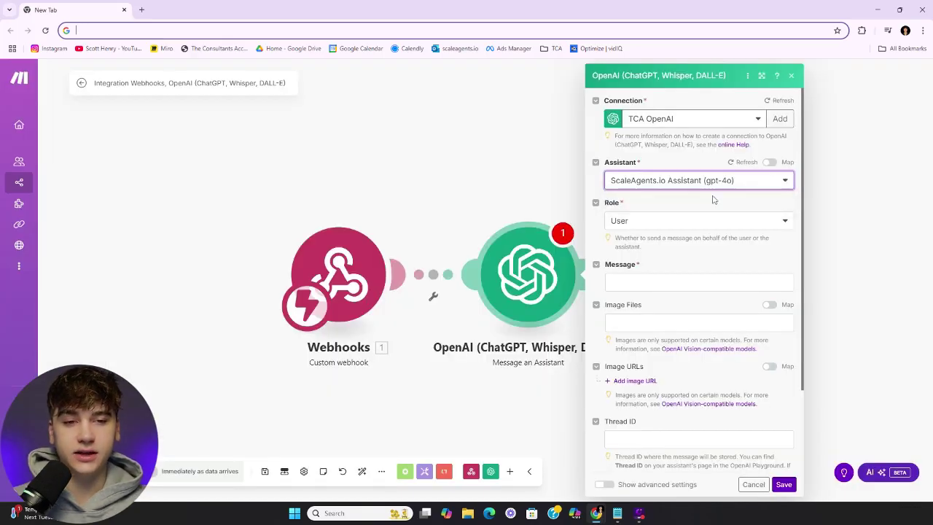
pyautogui.click(687, 223)
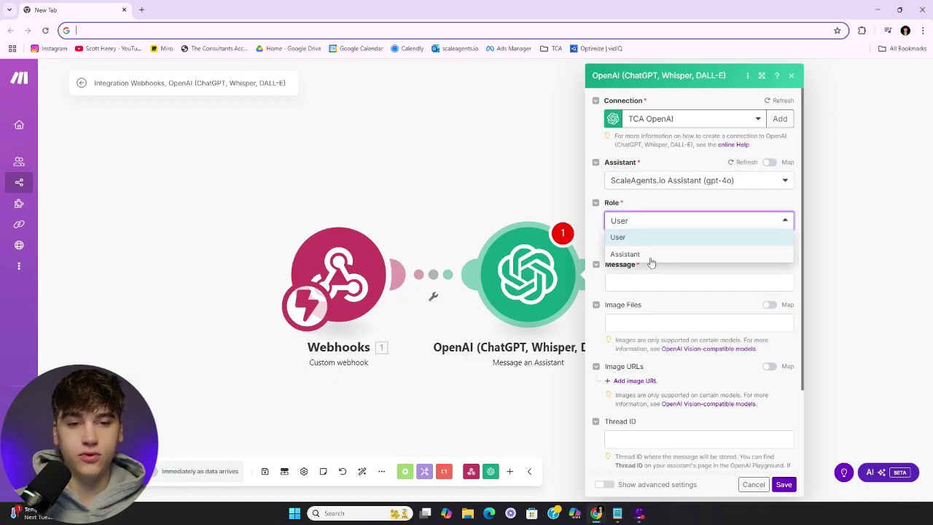
pyautogui.click(650, 255)
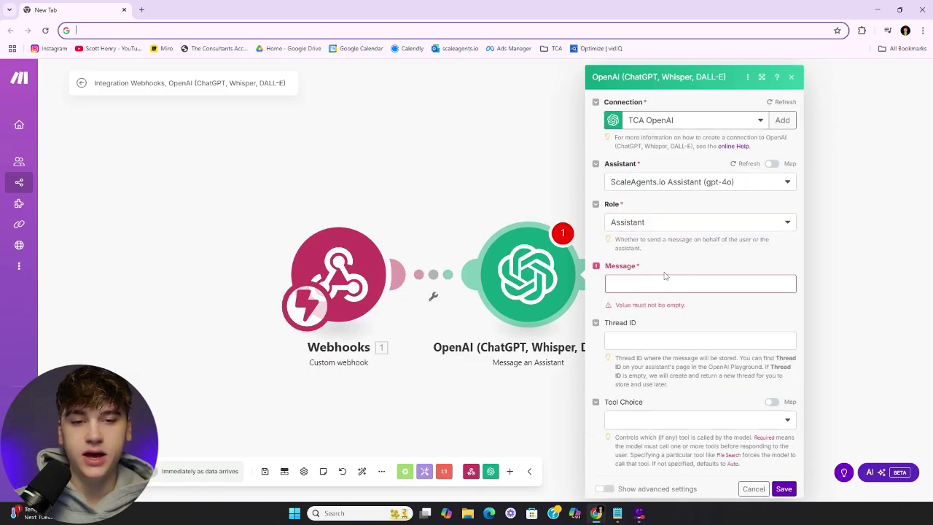
pyautogui.click(665, 283)
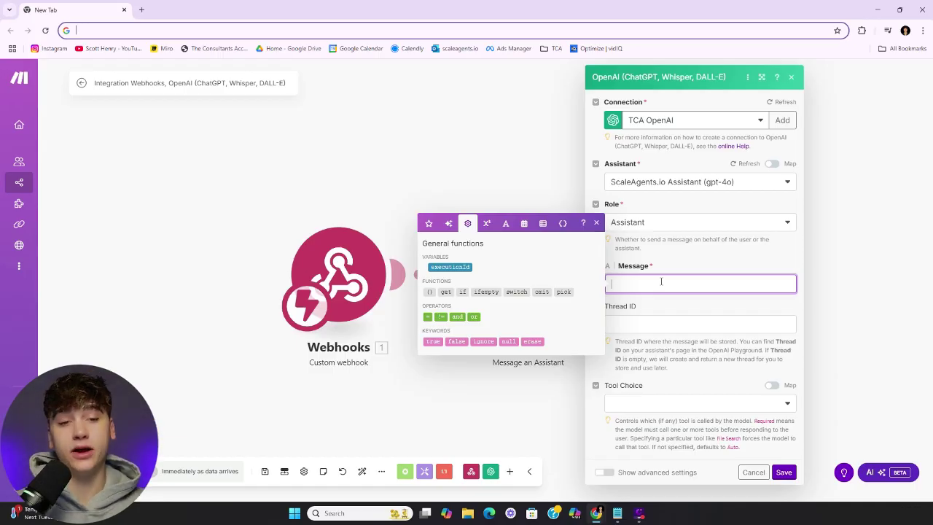
pyautogui.write('placeholder')
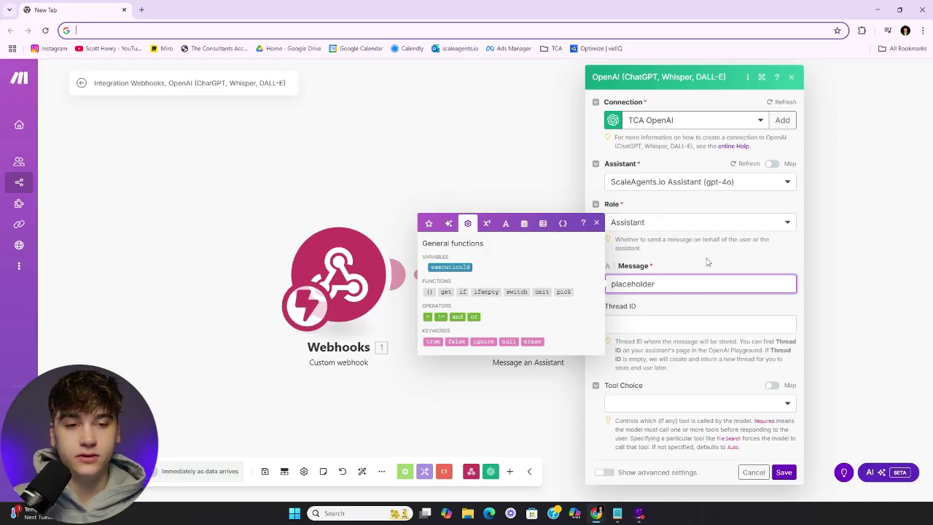
pyautogui.click(707, 262)
pyautogui.click(784, 473)
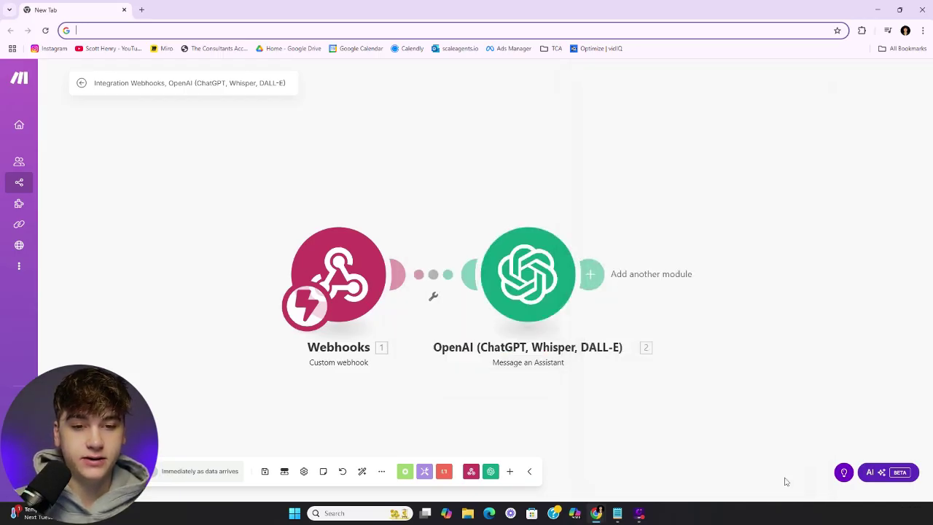
# Search 'leadco' and add GoHighLevel LeadConnector's Update a Contact module after the OpenAI step
pyautogui.click(591, 274)
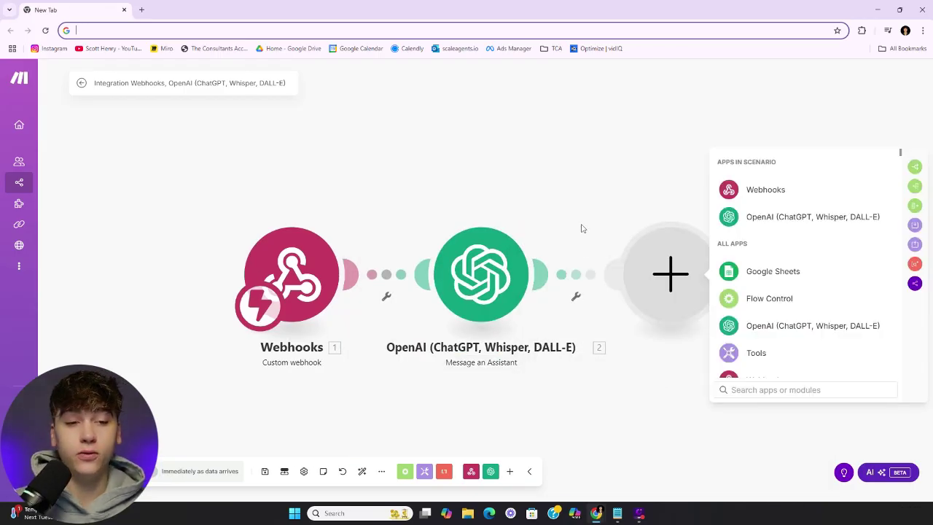
pyautogui.write('leadco')
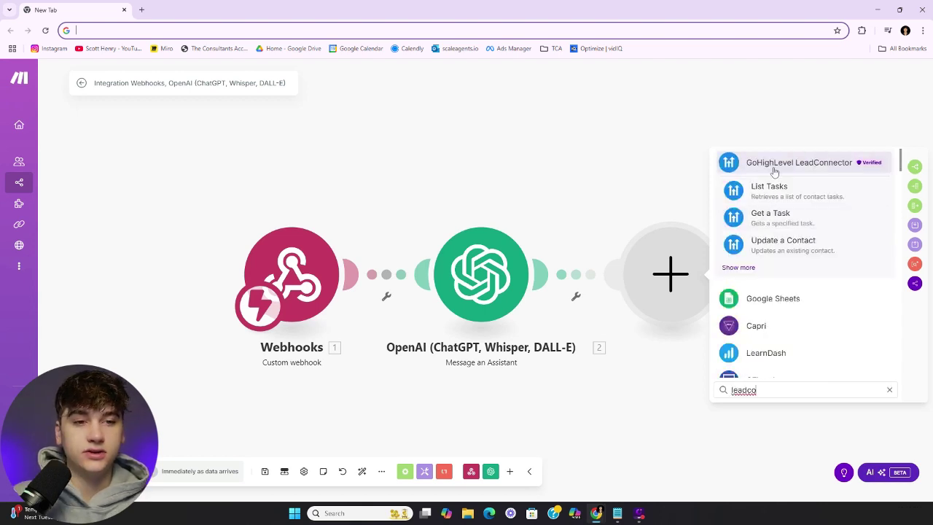
pyautogui.click(774, 171)
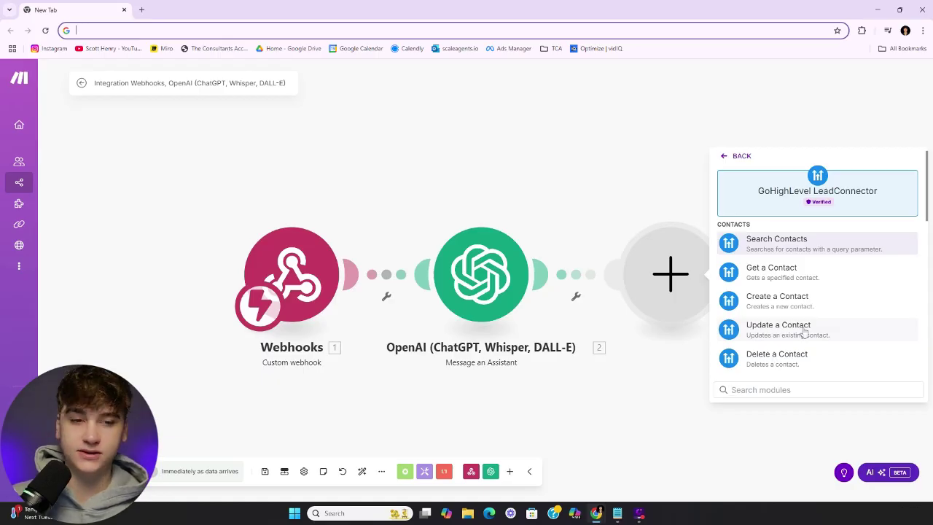
pyautogui.click(804, 333)
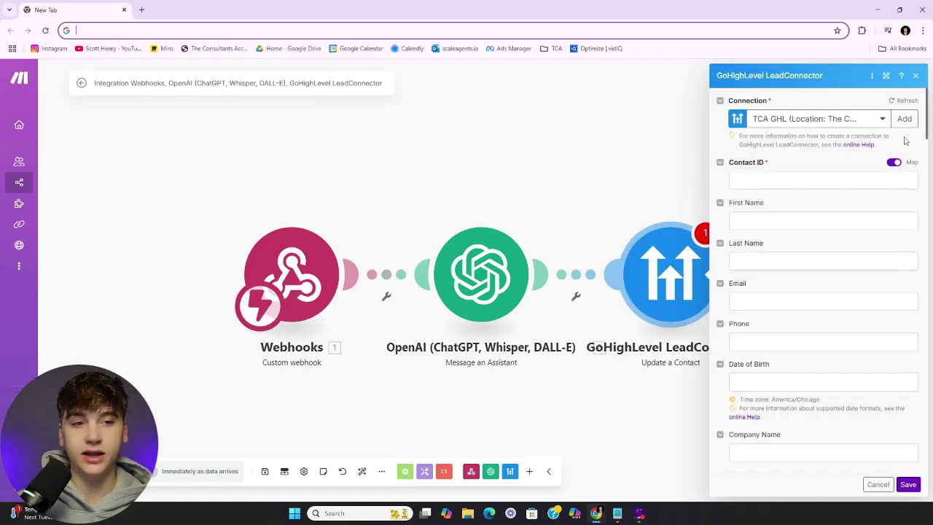
pyautogui.click(904, 119)
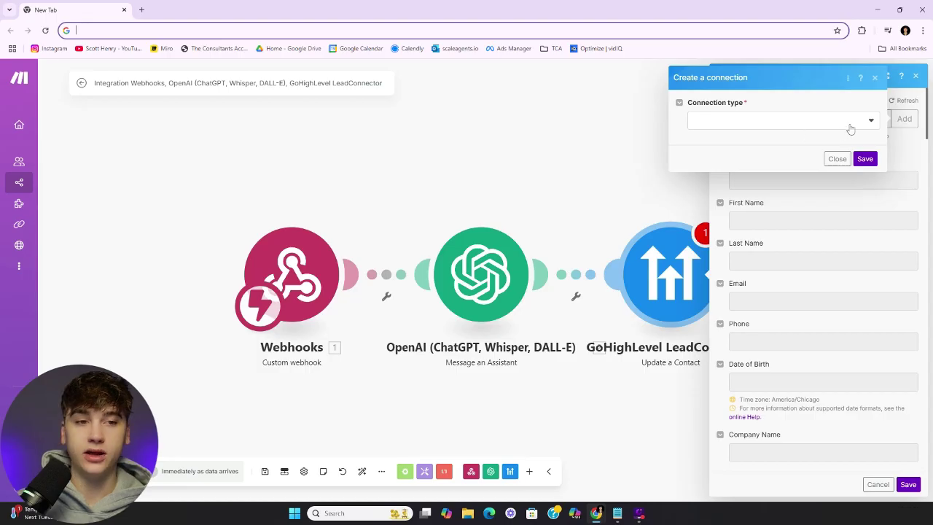
pyautogui.click(865, 125)
pyautogui.click(787, 155)
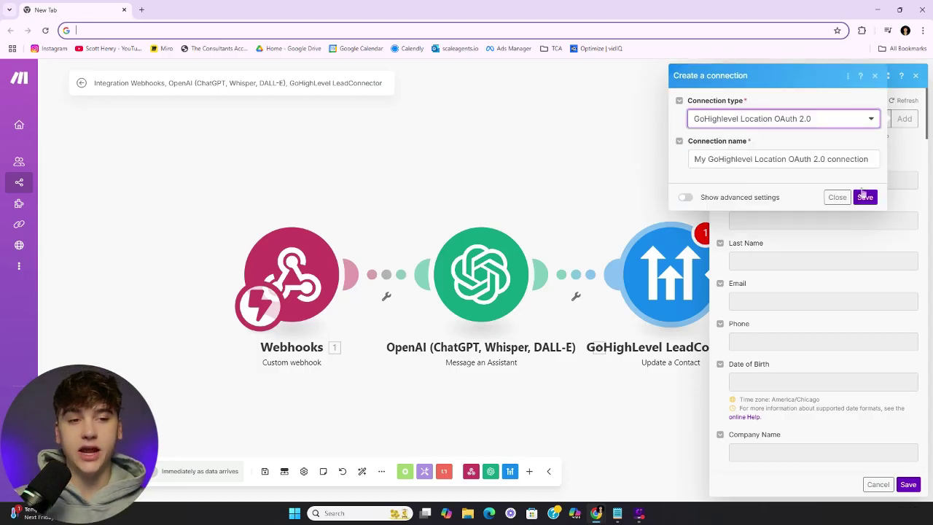
pyautogui.click(875, 75)
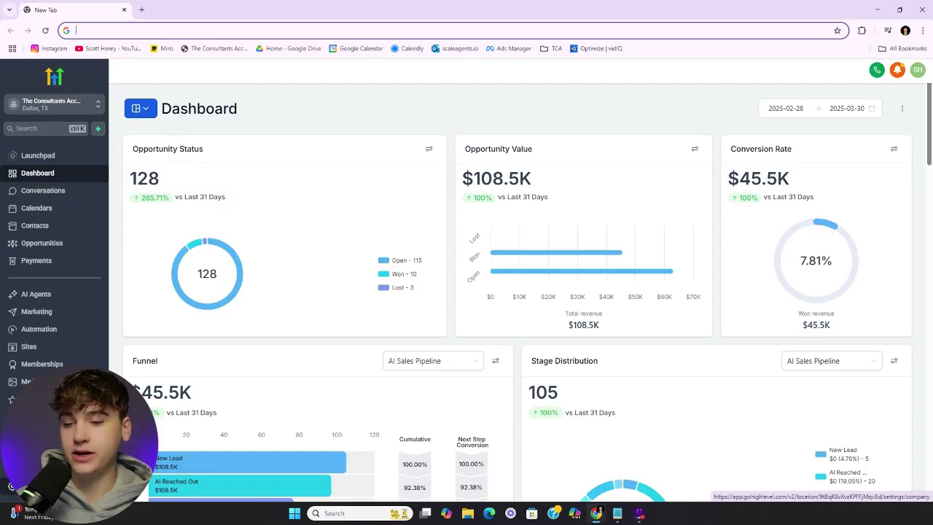
# In Business Profile settings, scroll down and select the location's API key
pyautogui.click(11, 486)
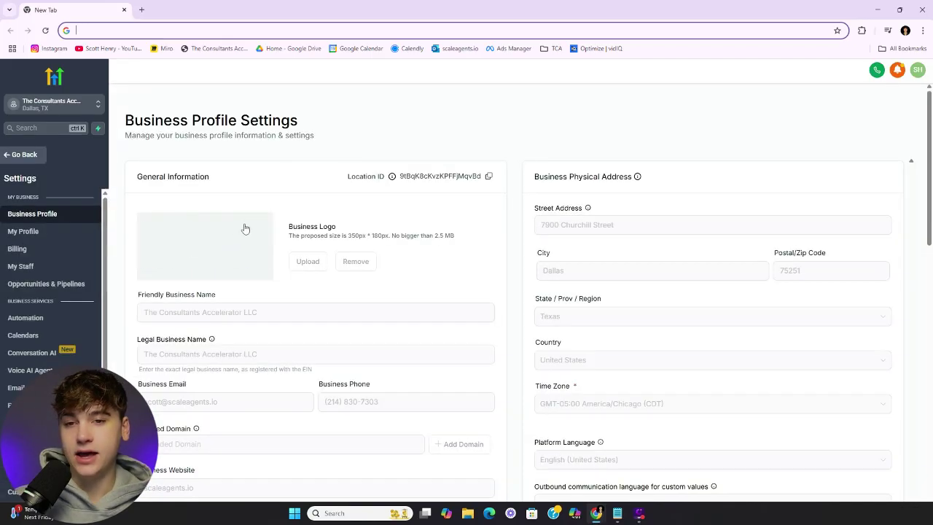
pyautogui.scroll(-3, 433, 267)
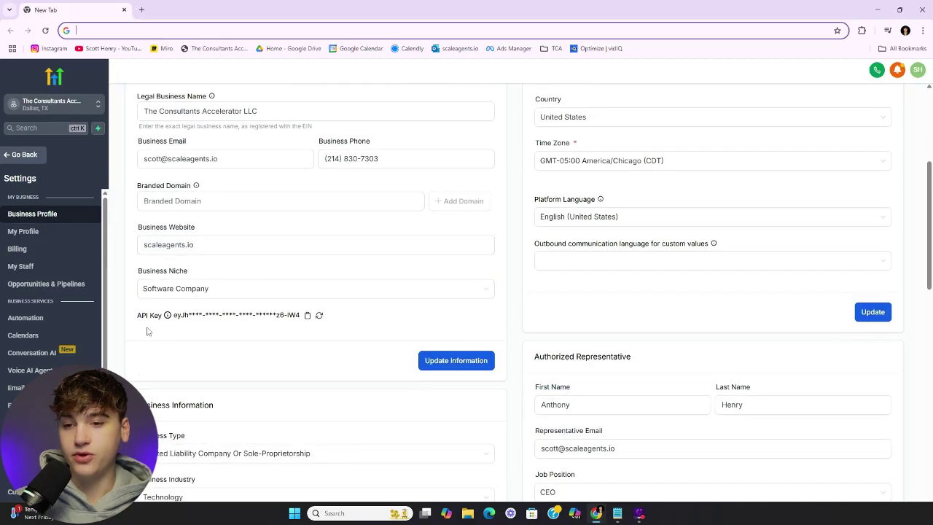
pyautogui.moveTo(136, 314); pyautogui.dragTo(333, 327)
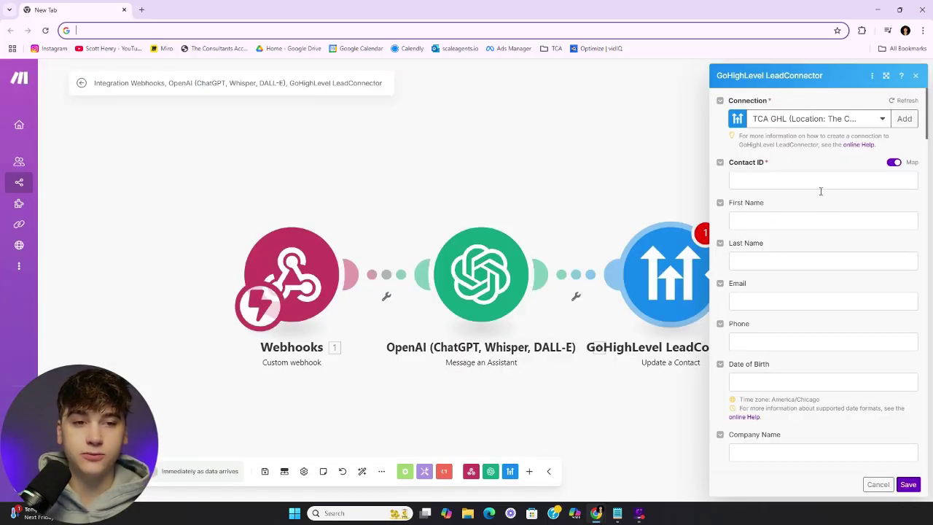
# Enter 'placeholder' as the Contact ID and save the Update a Contact module
pyautogui.click(821, 186)
pyautogui.write('place')
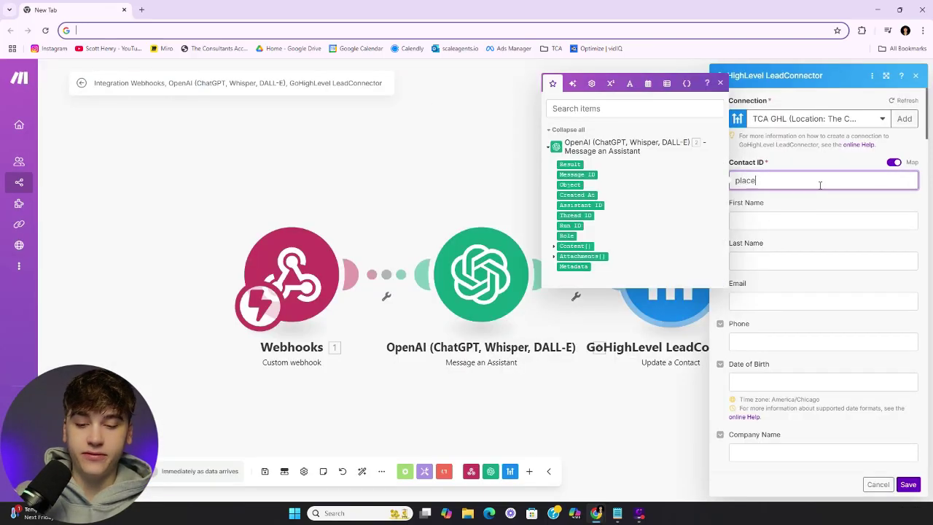
pyautogui.write('hold')
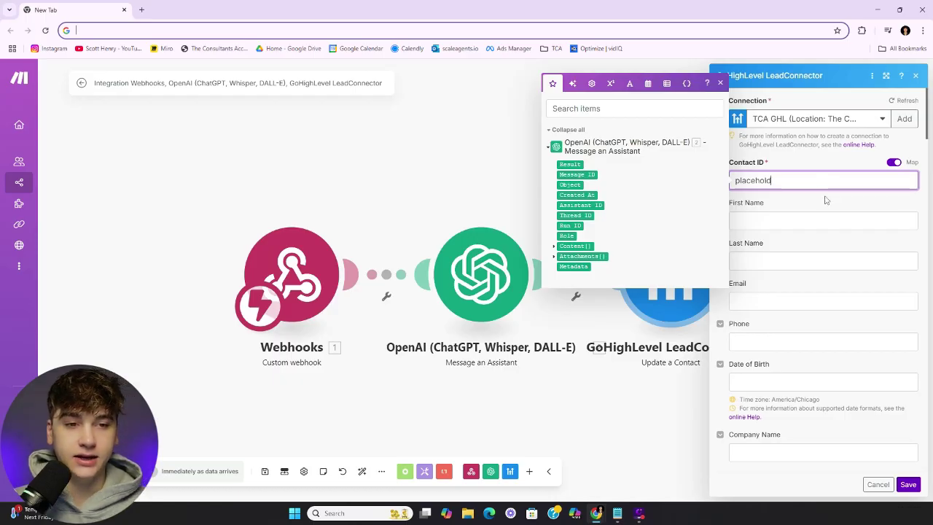
pyautogui.click(824, 197)
pyautogui.scroll(-3, 857, 392)
pyautogui.scroll(-5, 856, 392)
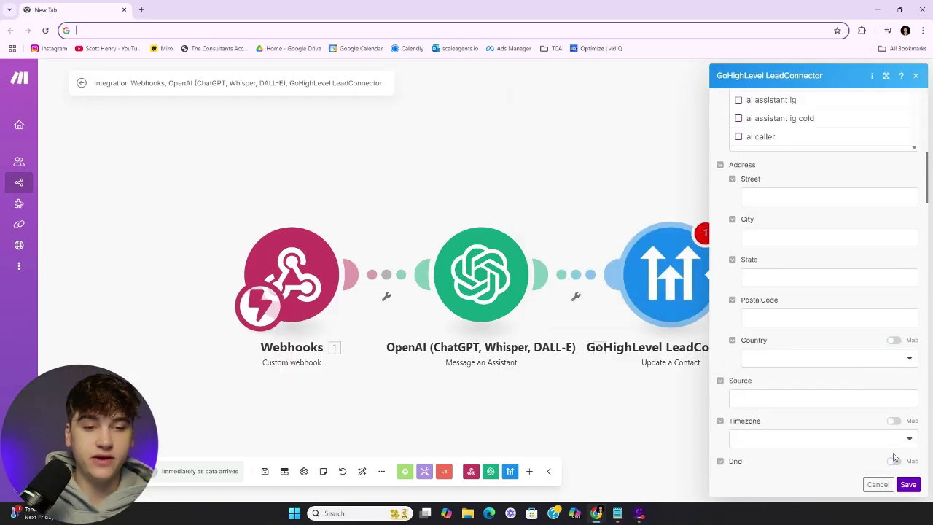
pyautogui.click(911, 484)
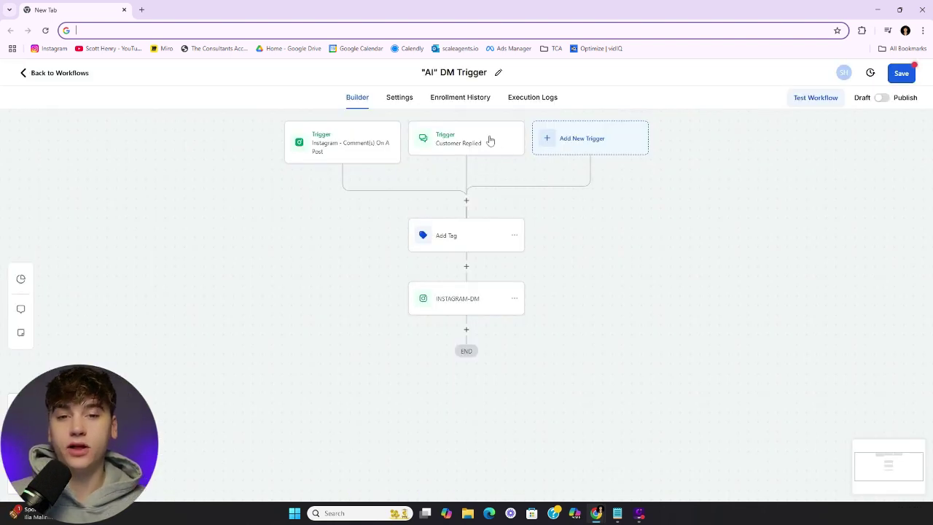
# Review the Customer Replied trigger, Add Tag action and INSTAGRAM-DM step settings
pyautogui.click(461, 142)
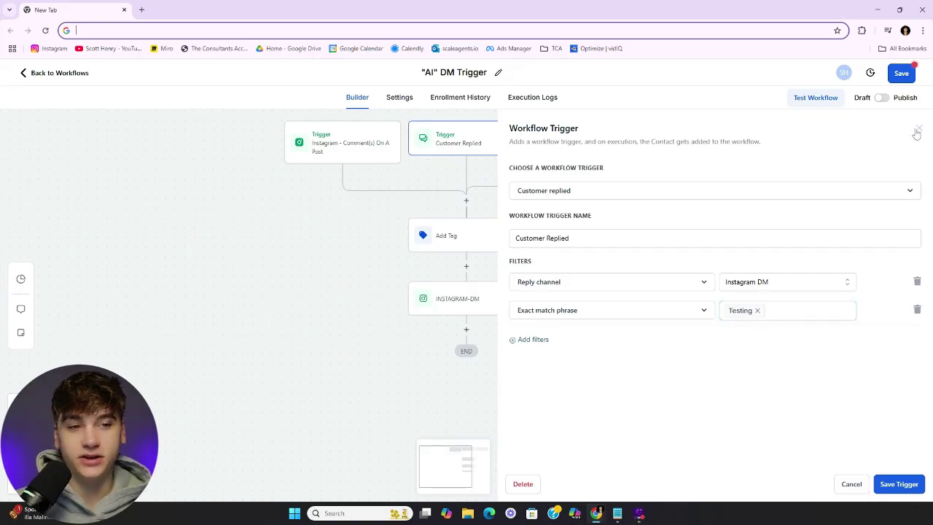
pyautogui.click(919, 128)
pyautogui.click(448, 242)
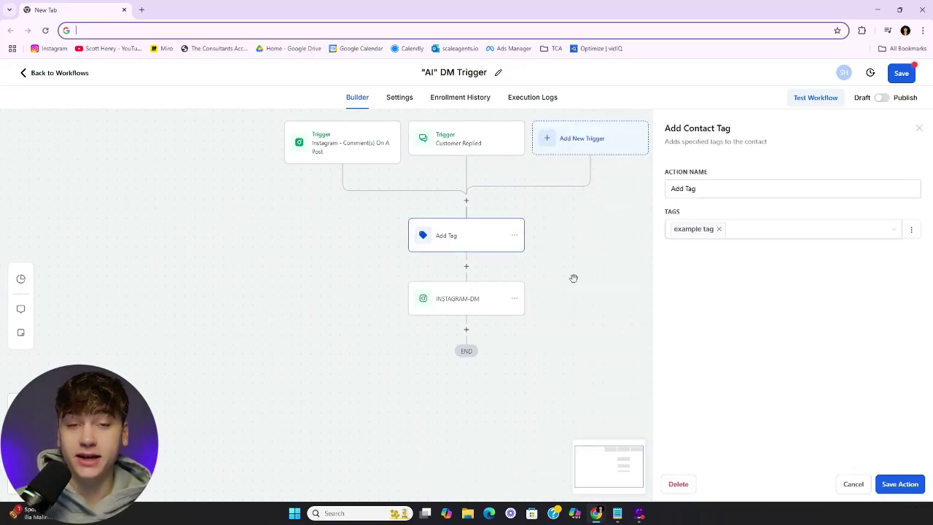
pyautogui.click(478, 310)
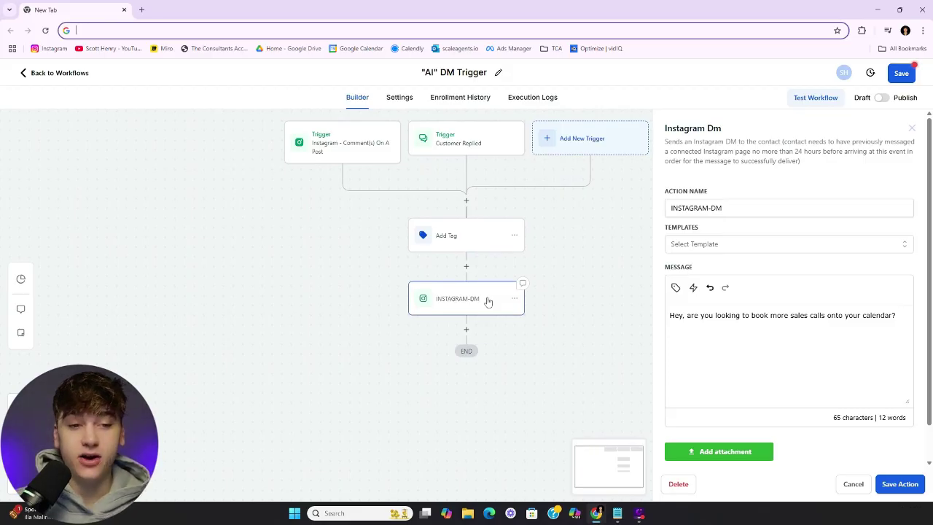
pyautogui.click(912, 129)
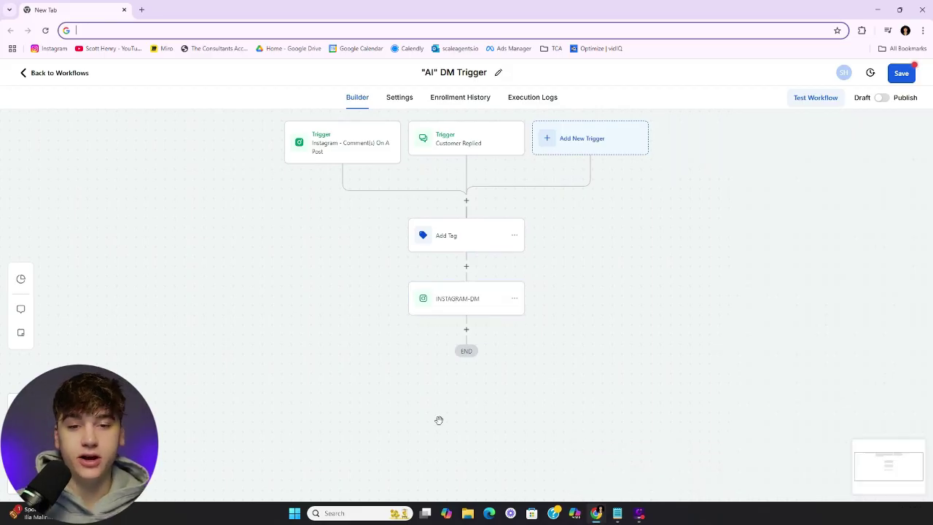
# Add a Create Or Update Opportunity step (AI Sales Pipeline, New Lead), publish and save the workflow
pyautogui.click(467, 330)
pyautogui.write('opp')
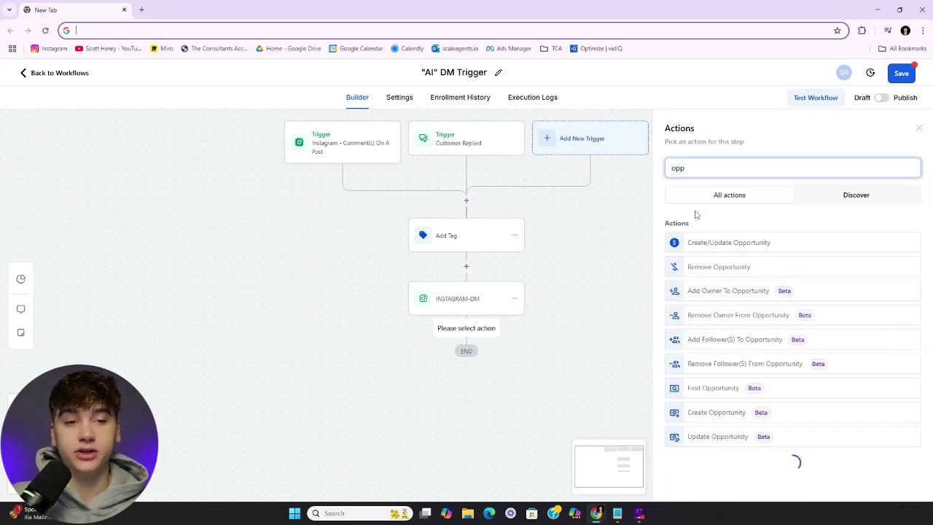
pyautogui.click(725, 242)
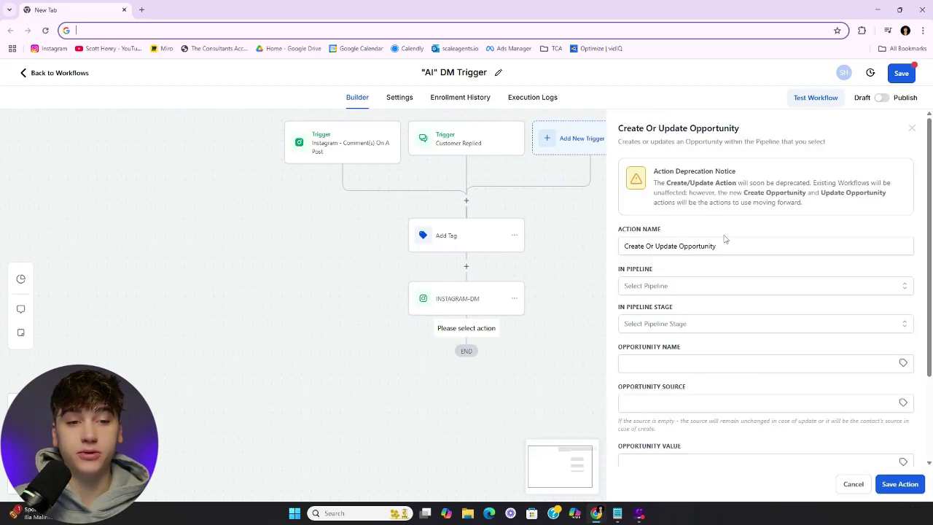
pyautogui.click(690, 289)
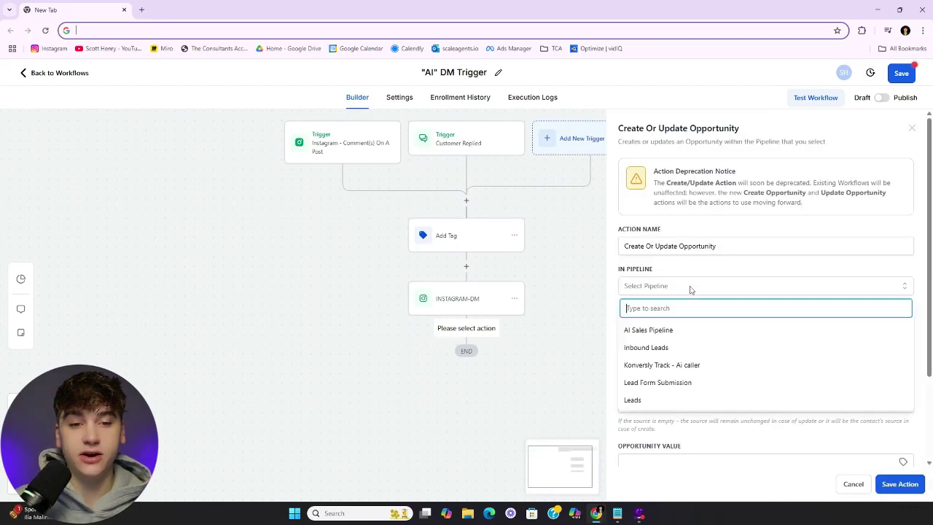
pyautogui.click(676, 332)
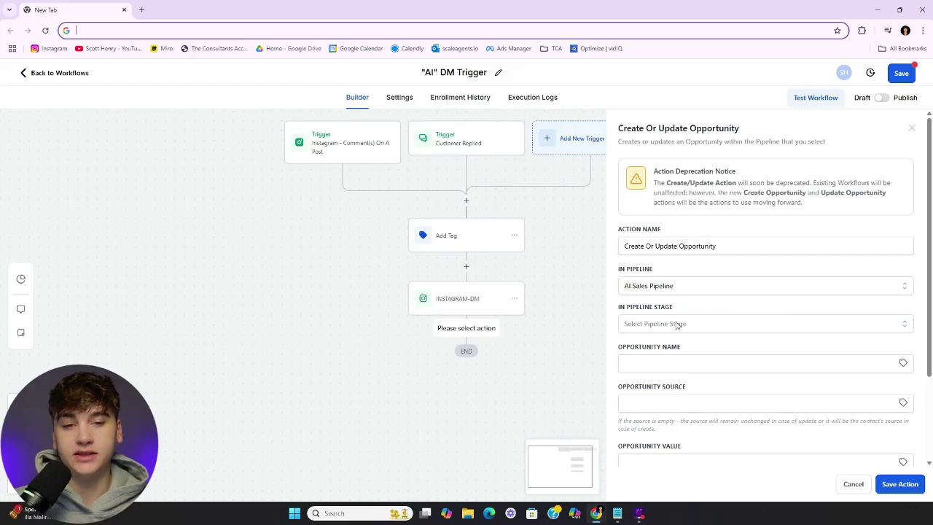
pyautogui.click(677, 325)
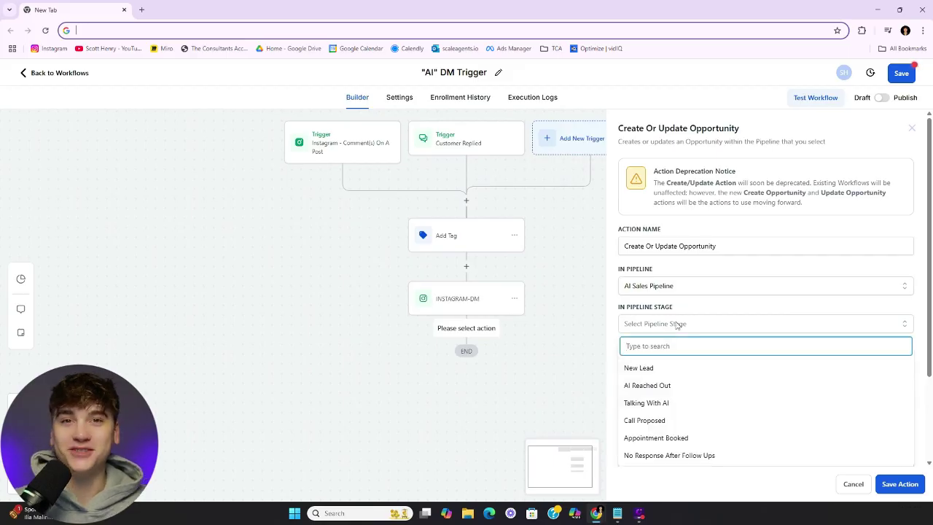
pyautogui.scroll(-2, 677, 325)
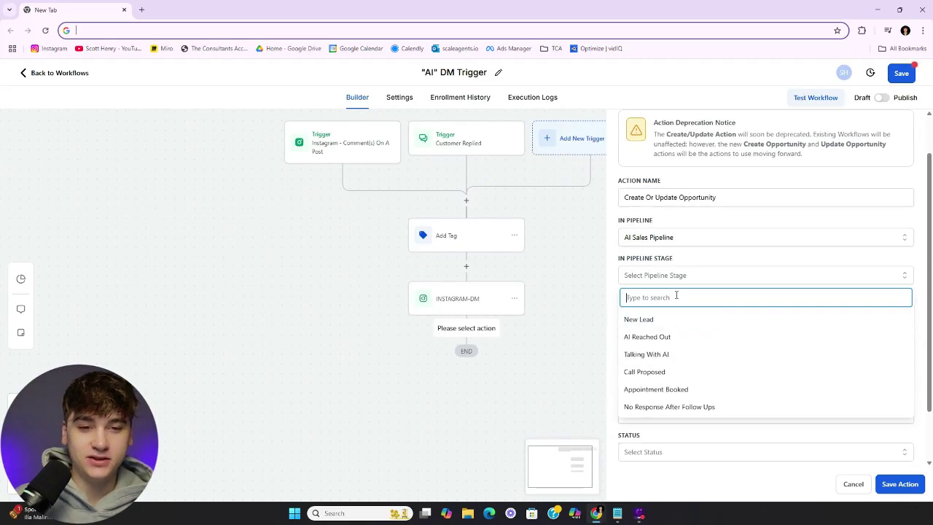
pyautogui.click(662, 322)
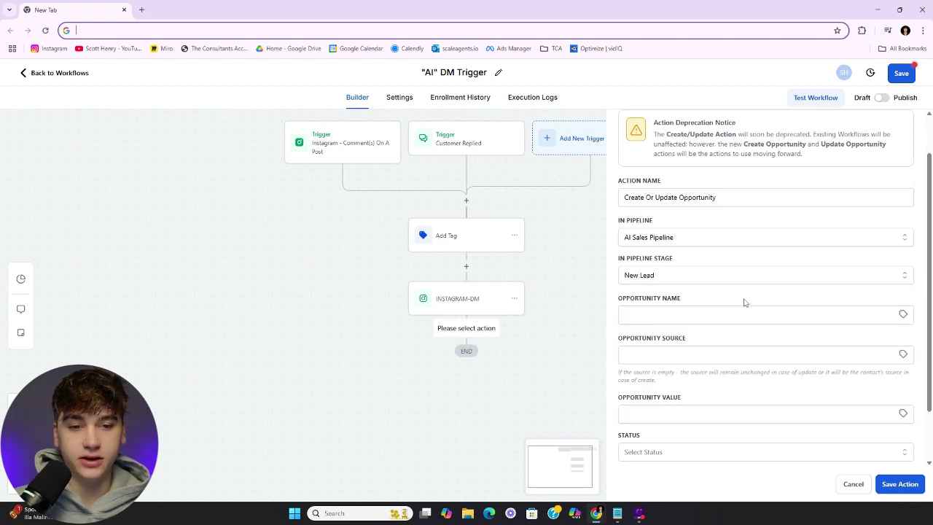
pyautogui.click(898, 485)
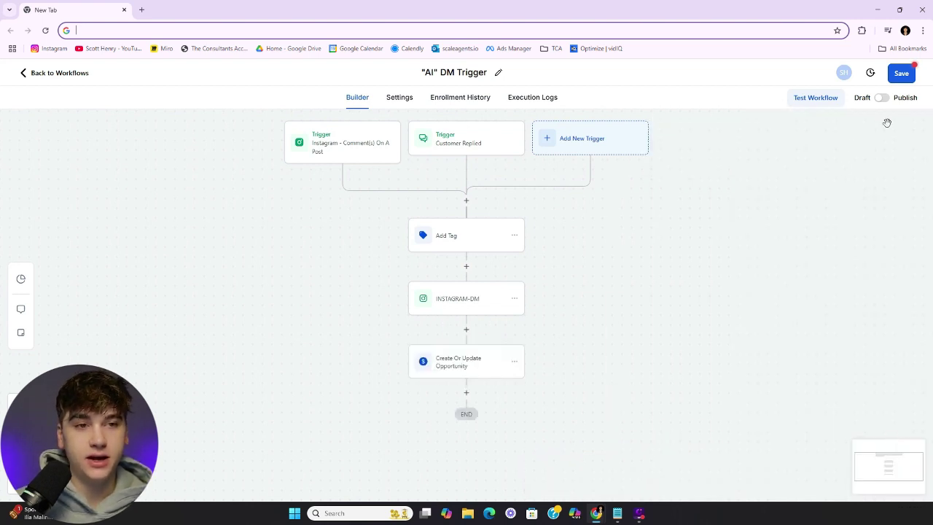
pyautogui.click(883, 96)
pyautogui.click(902, 73)
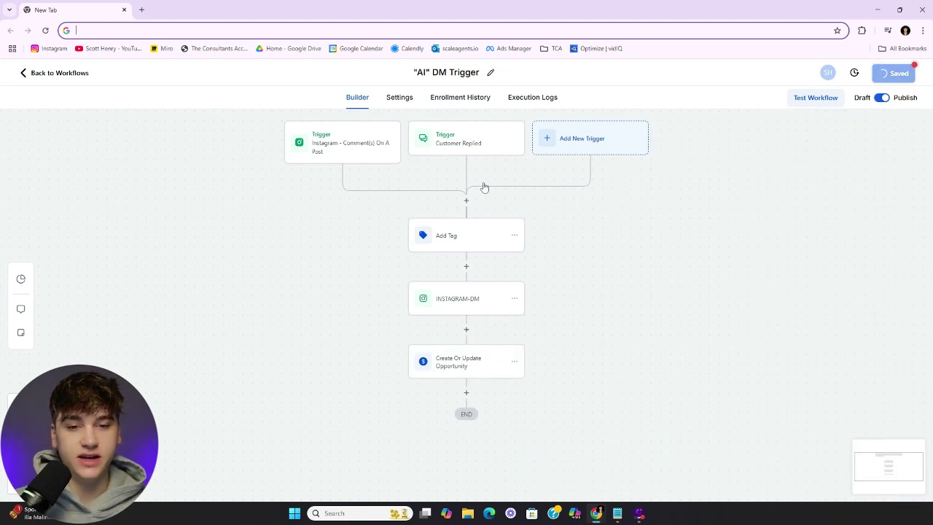
# Leave the workflow and go to the Opportunities Pipelines list
pyautogui.click(46, 75)
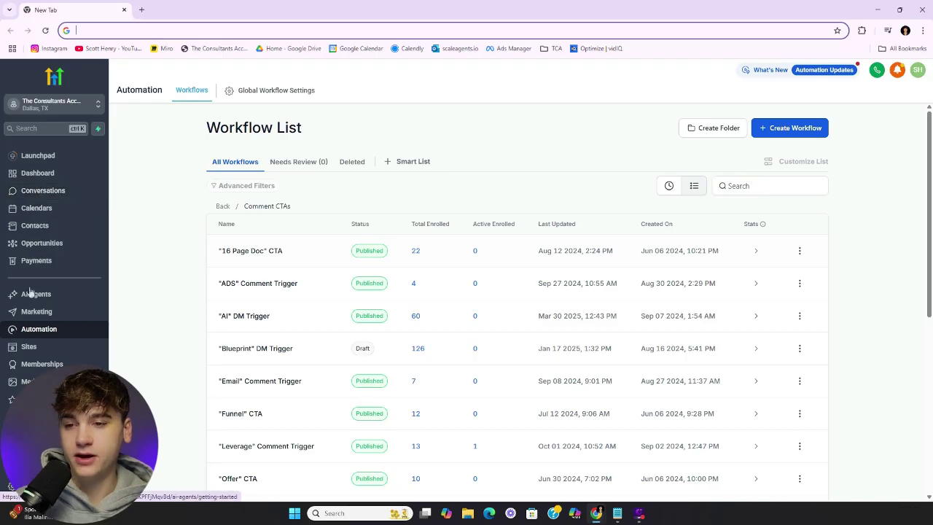
pyautogui.click(30, 242)
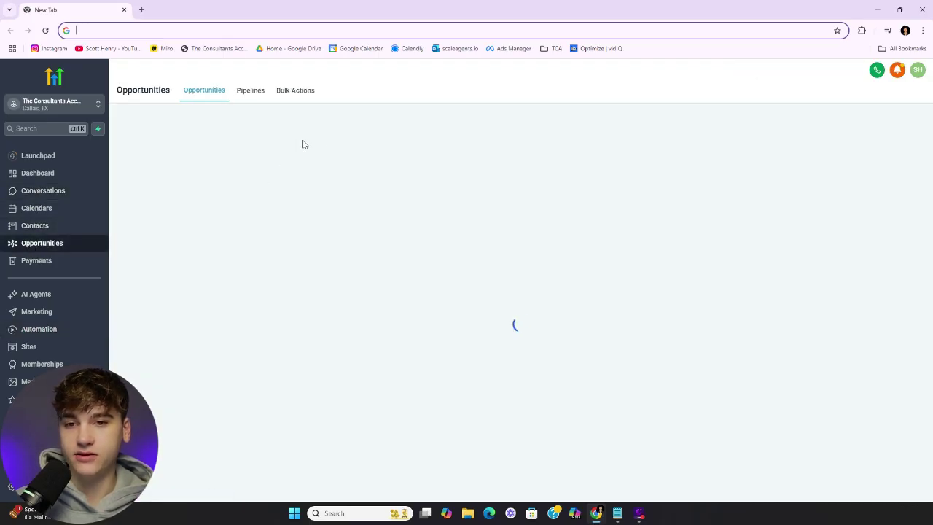
pyautogui.click(255, 93)
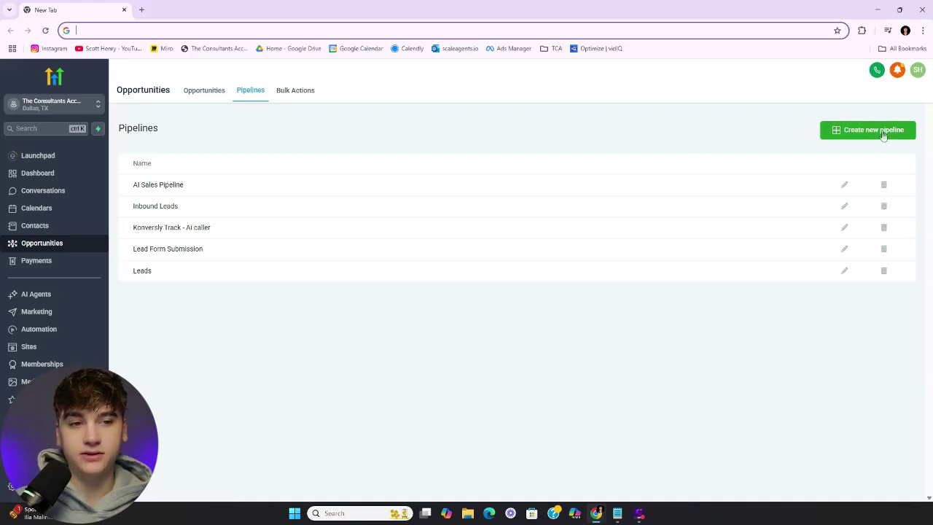
# Create pipeline 'example' with stages 'example 1' and 'example 2'
pyautogui.click(882, 132)
pyautogui.click(356, 135)
pyautogui.write('e')
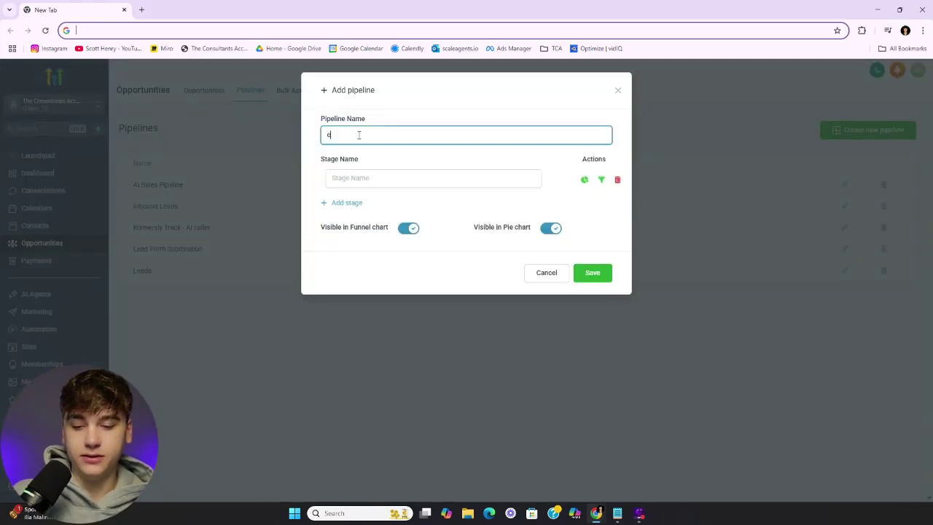
pyautogui.write('xample')
pyautogui.press('Tab')
pyautogui.write('example 1')
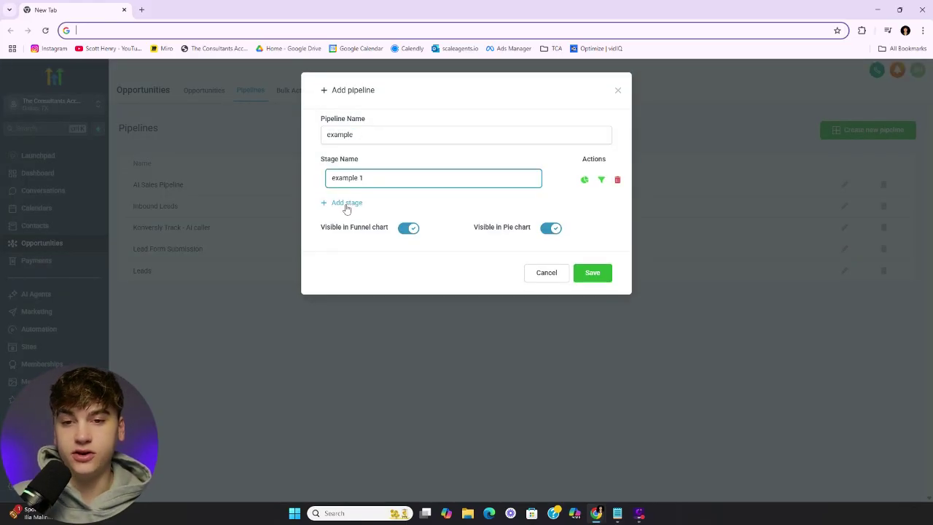
pyautogui.click(346, 204)
pyautogui.click(342, 204)
pyautogui.write('example 2')
pyautogui.click(608, 298)
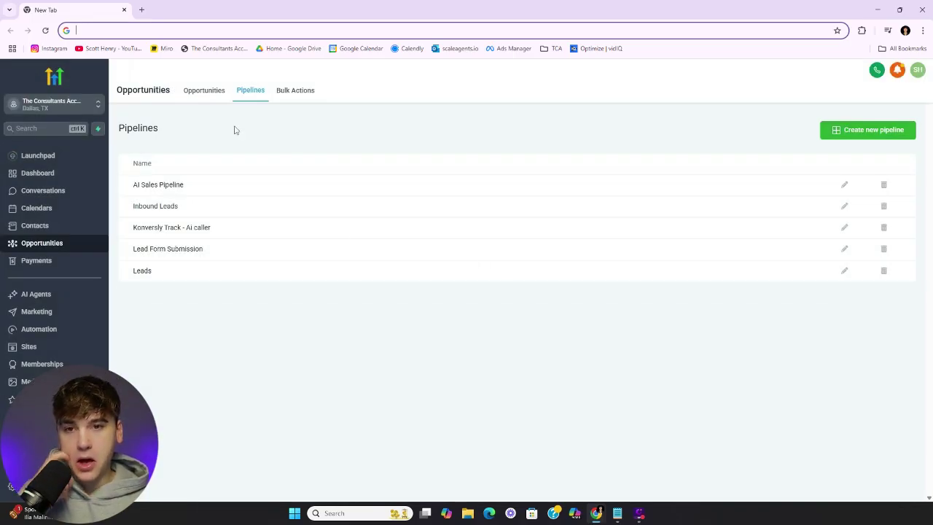
# Reopen the 'AI' DM Trigger opportunity step and try the new example pipeline's stages
pyautogui.click(48, 336)
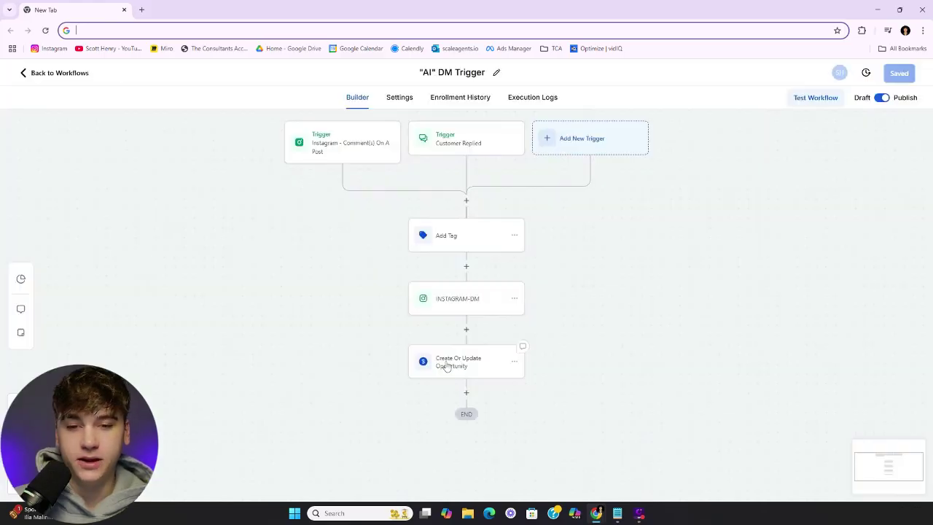
pyautogui.click(443, 364)
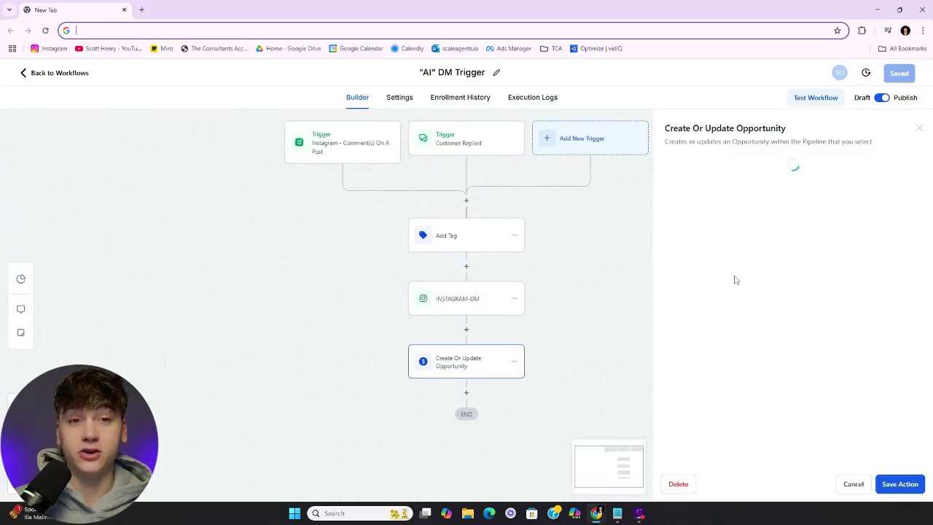
pyautogui.click(721, 285)
pyautogui.click(660, 415)
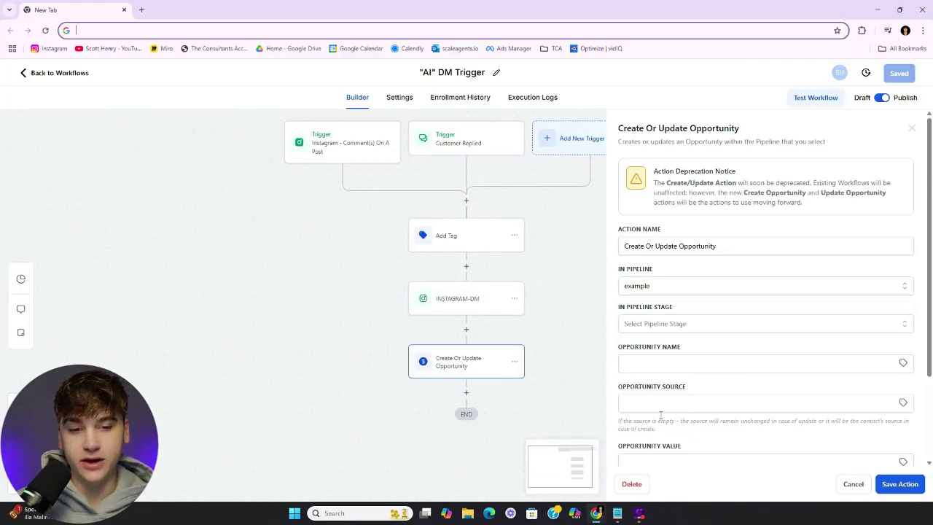
pyautogui.click(665, 324)
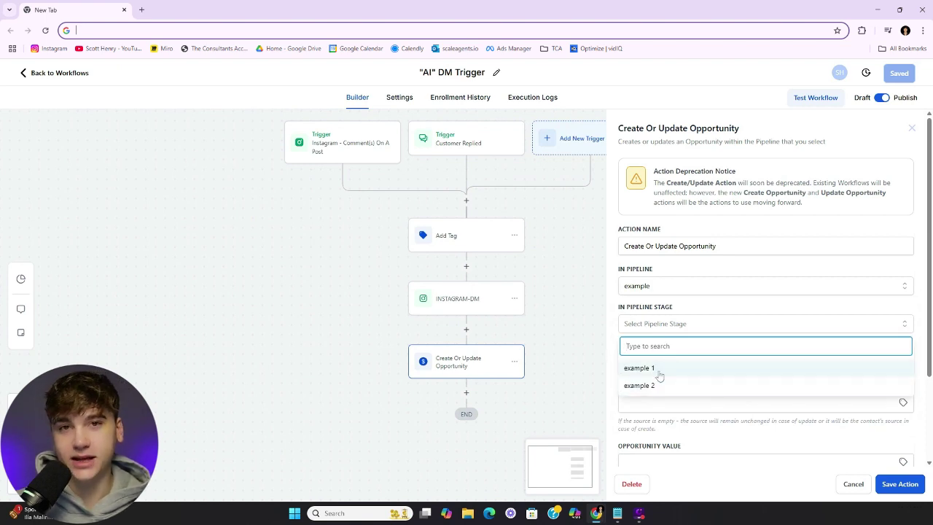
# Switch the opportunity step back to AI Sales Pipeline, stage New Lead, and save the action
pyautogui.click(665, 287)
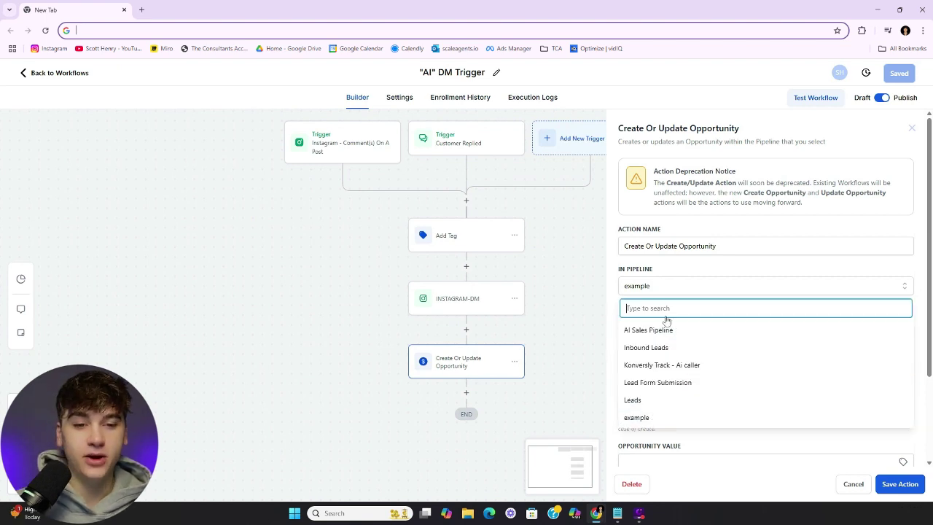
pyautogui.click(651, 332)
pyautogui.click(667, 324)
pyautogui.click(762, 369)
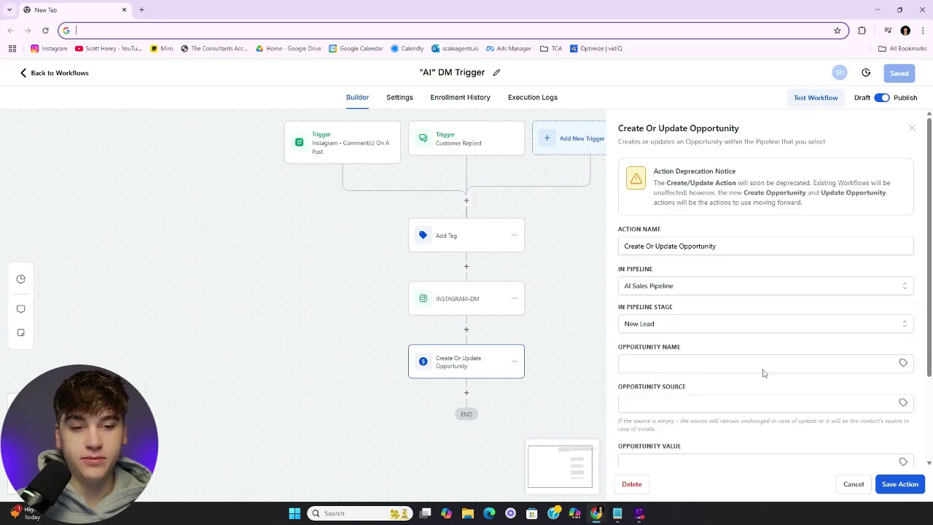
pyautogui.click(898, 484)
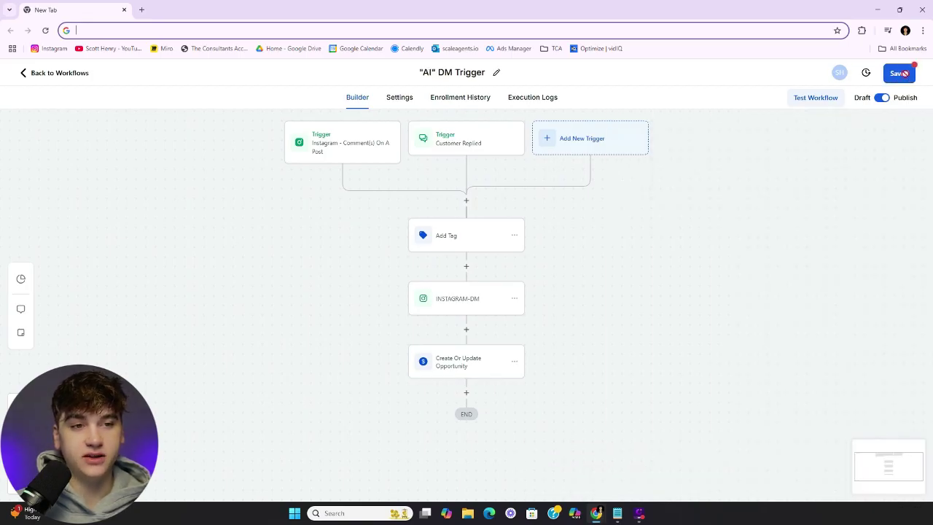
# Save the 'AI' DM Trigger workflow, check its Execution Logs, then return to the Workflows list
pyautogui.click(903, 73)
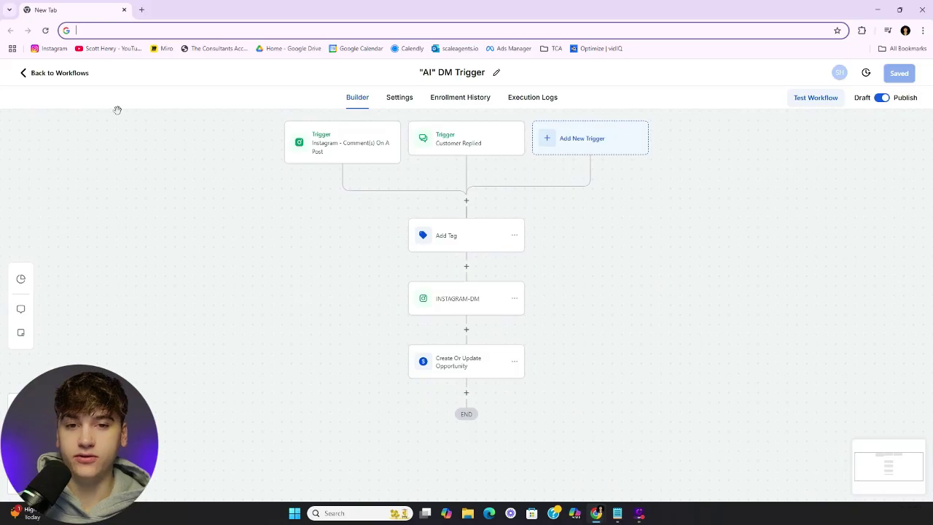
pyautogui.click(521, 101)
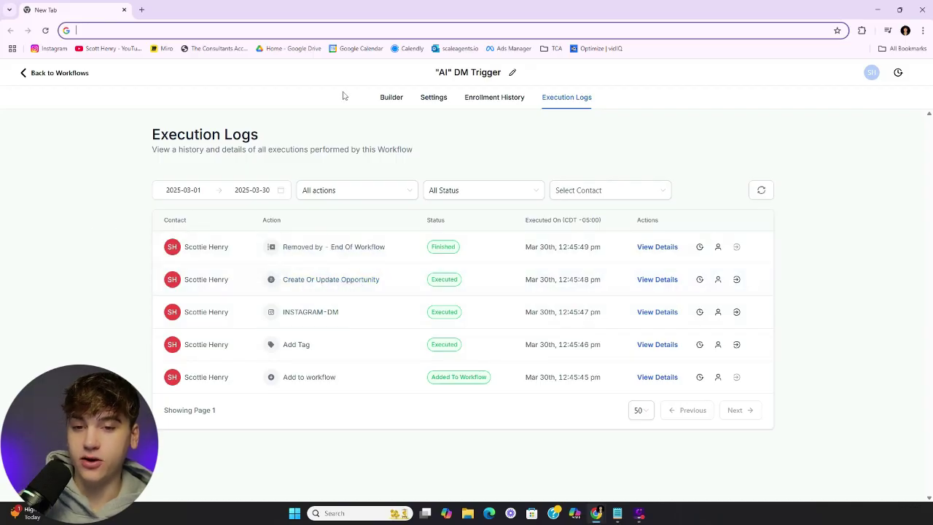
pyautogui.click(390, 97)
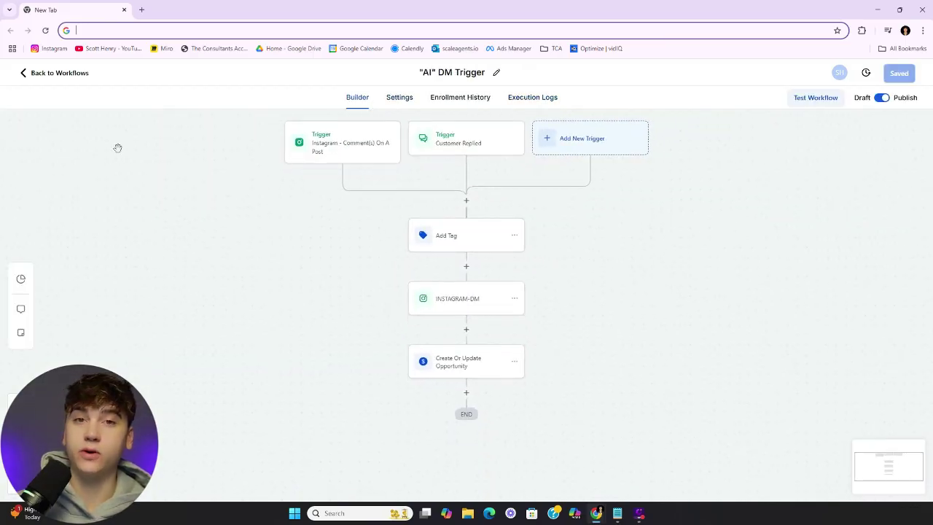
pyautogui.click(43, 77)
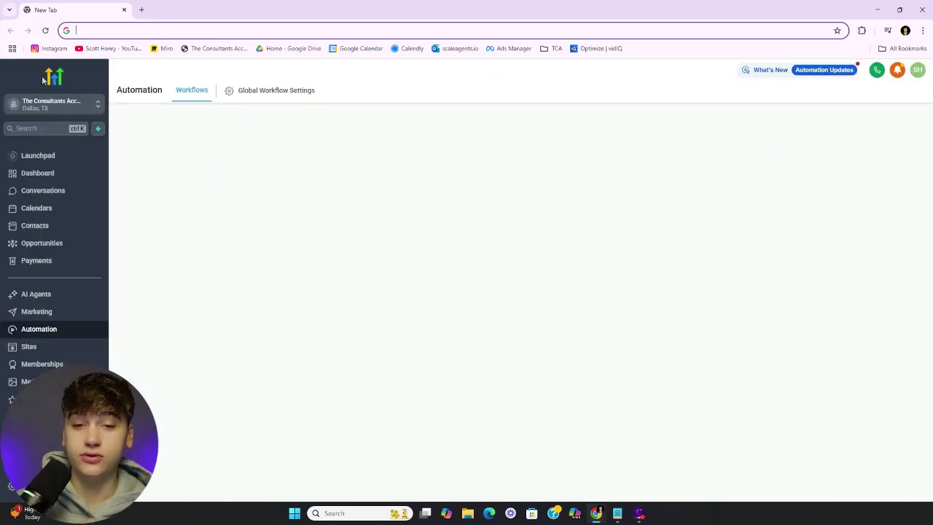
# Open the Sandbox folder's Incoming Message workflow and switch it to Publish
pyautogui.click(223, 207)
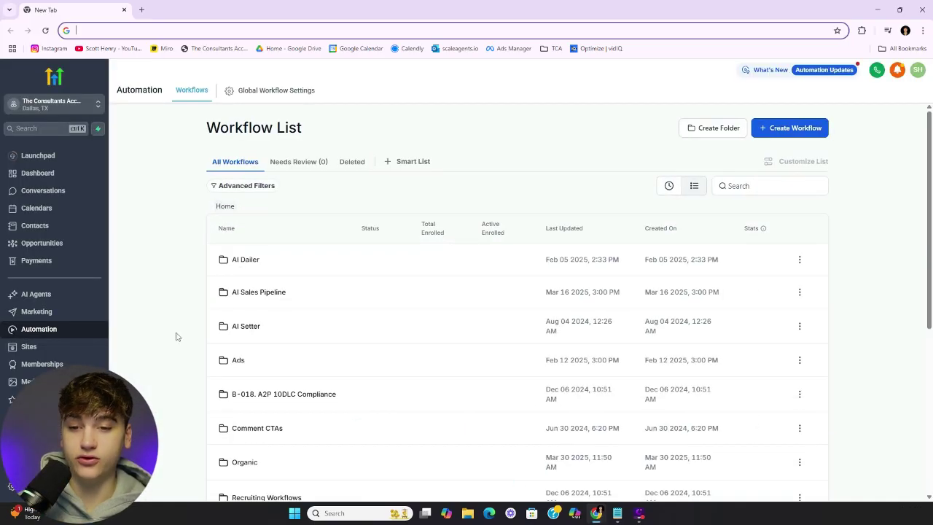
pyautogui.scroll(-2, 175, 333)
pyautogui.click(241, 435)
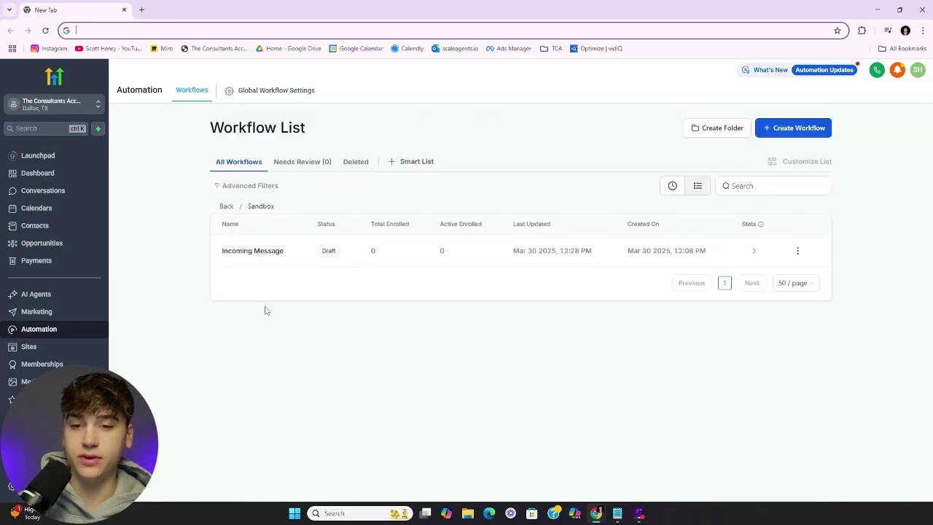
pyautogui.click(268, 256)
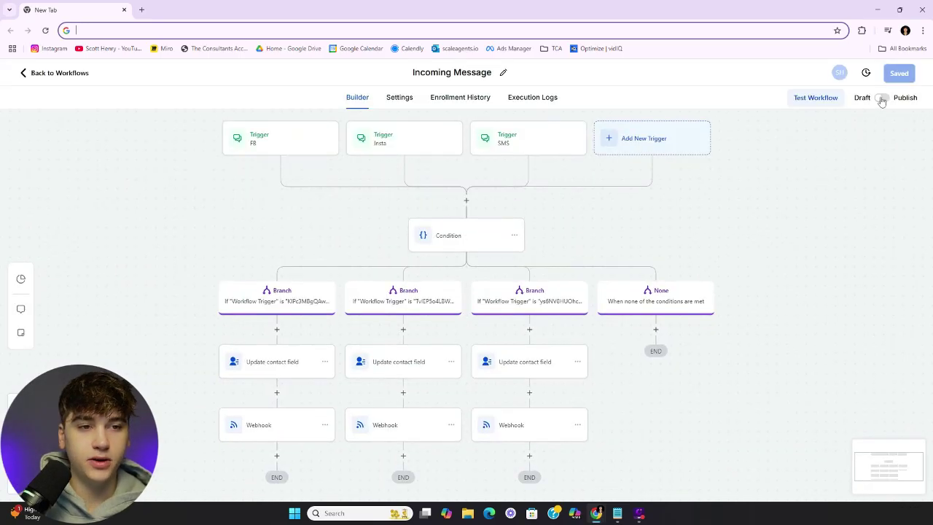
pyautogui.click(882, 98)
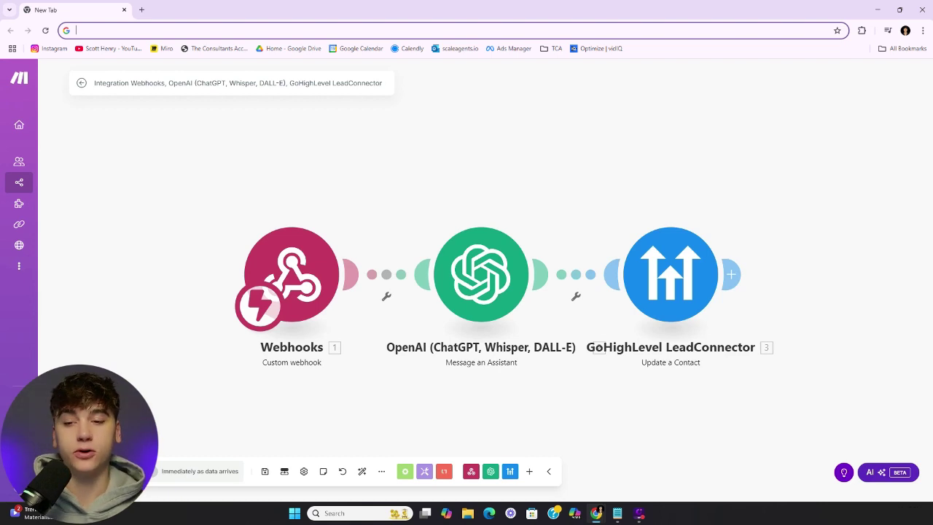
# Run the Make scenario once, then view the Incoming Message workflow's Execution Logs
pyautogui.click(87, 471)
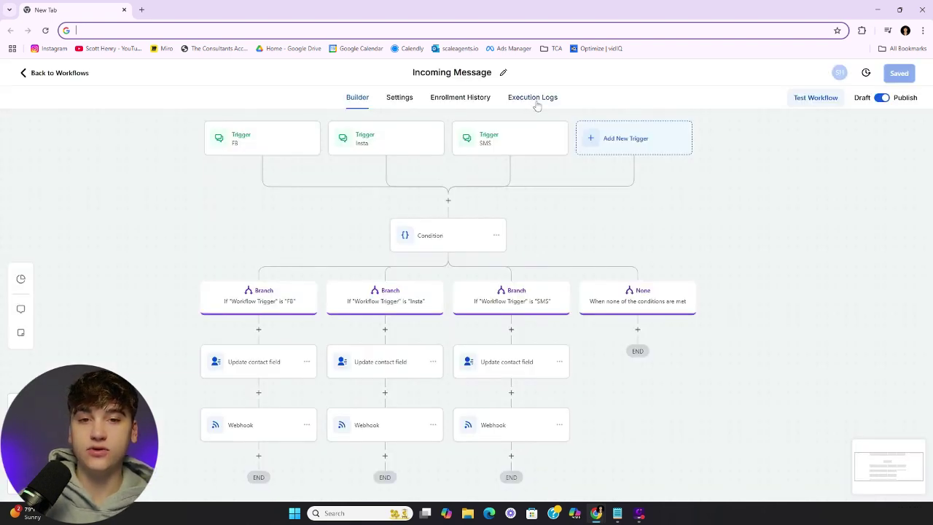
pyautogui.click(538, 101)
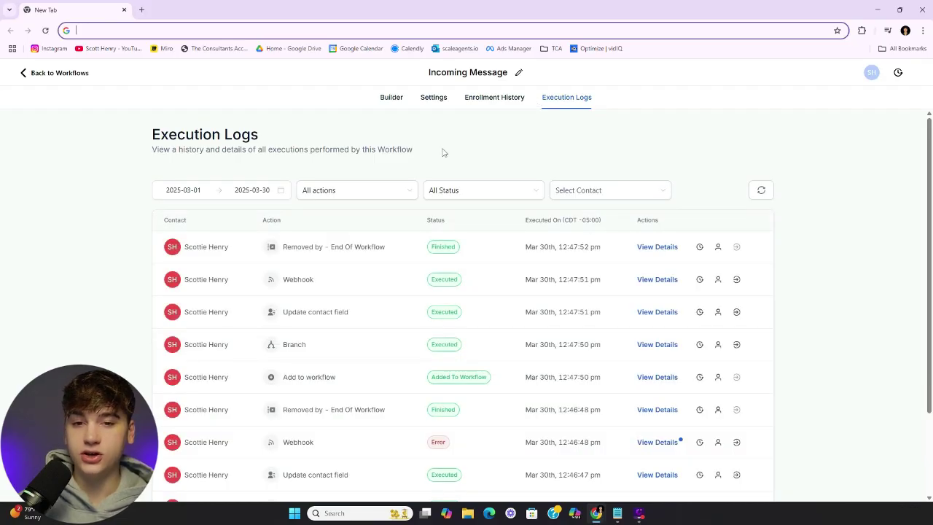
# Scroll through the execution logs, then open the OpenAI 'Message an Assistant' module settings in Make
pyautogui.scroll(-1, 409, 365)
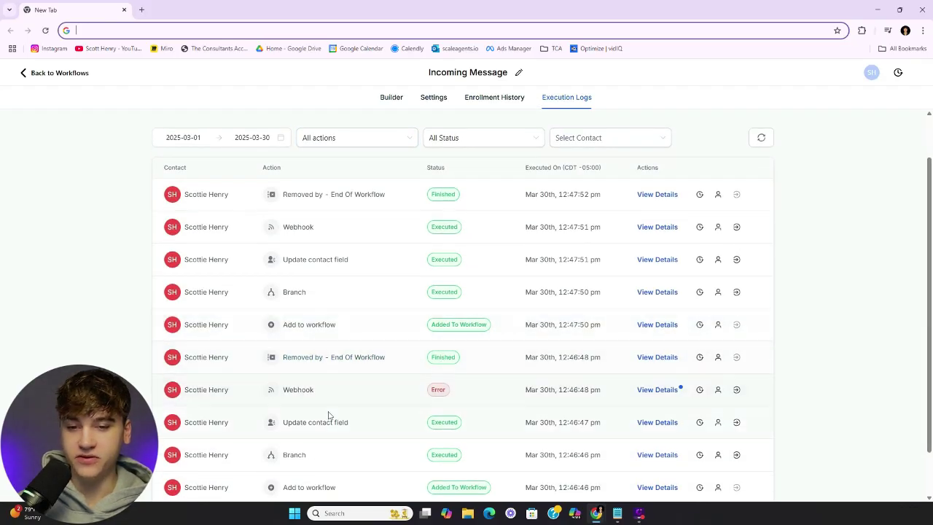
pyautogui.scroll(1, 392, 380)
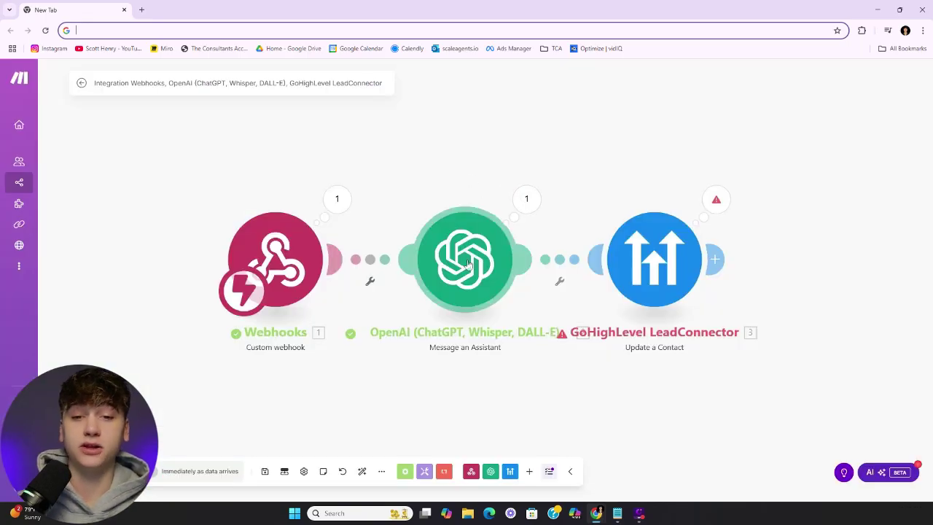
pyautogui.click(469, 264)
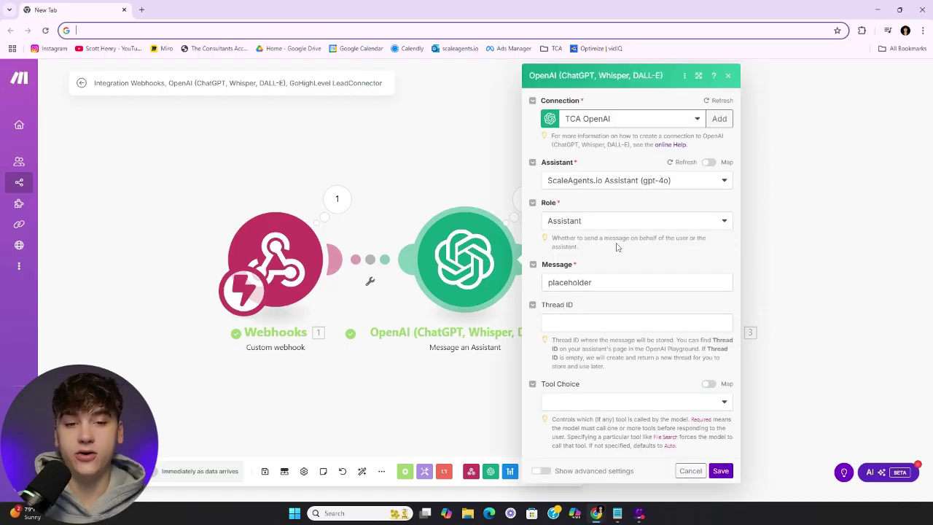
# Replace the 'placeholder' message text with the webhook's User Response 1 value
pyautogui.click(636, 282)
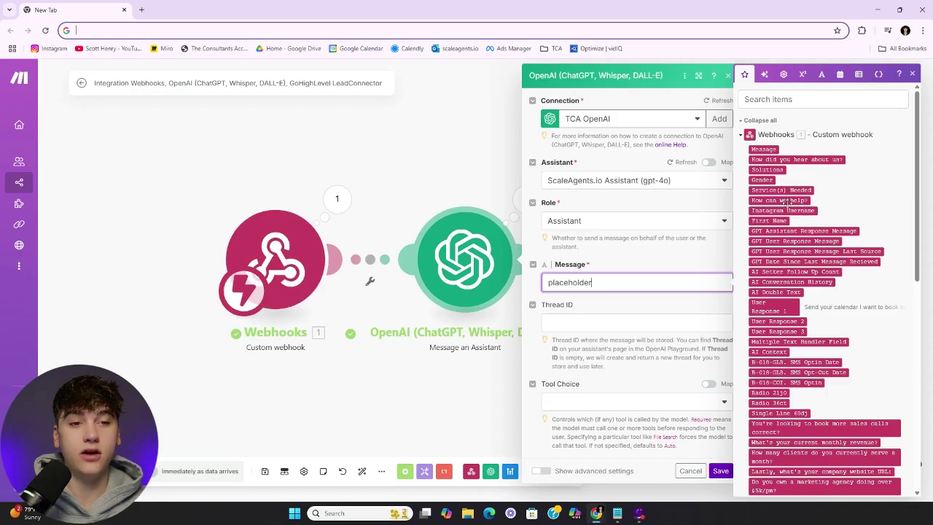
pyautogui.scroll(-5, 786, 204)
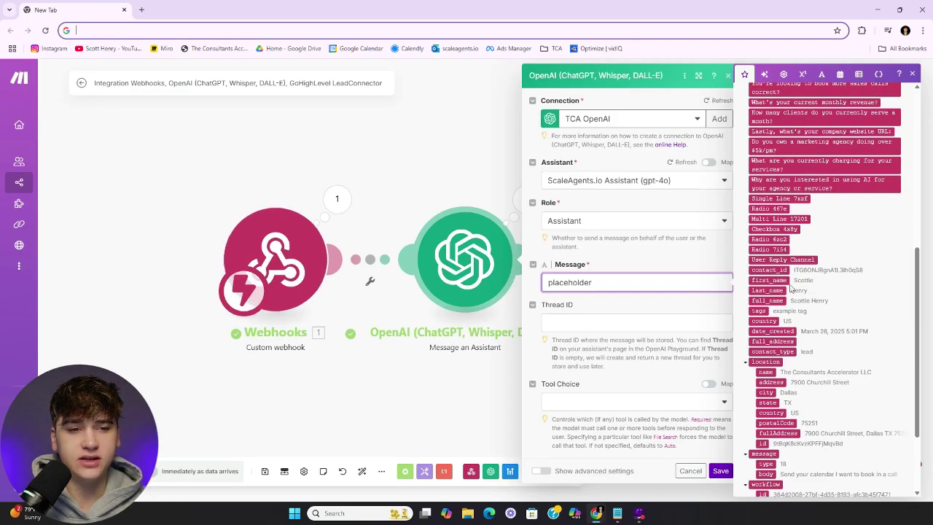
pyautogui.scroll(-3, 794, 292)
pyautogui.scroll(10, 805, 310)
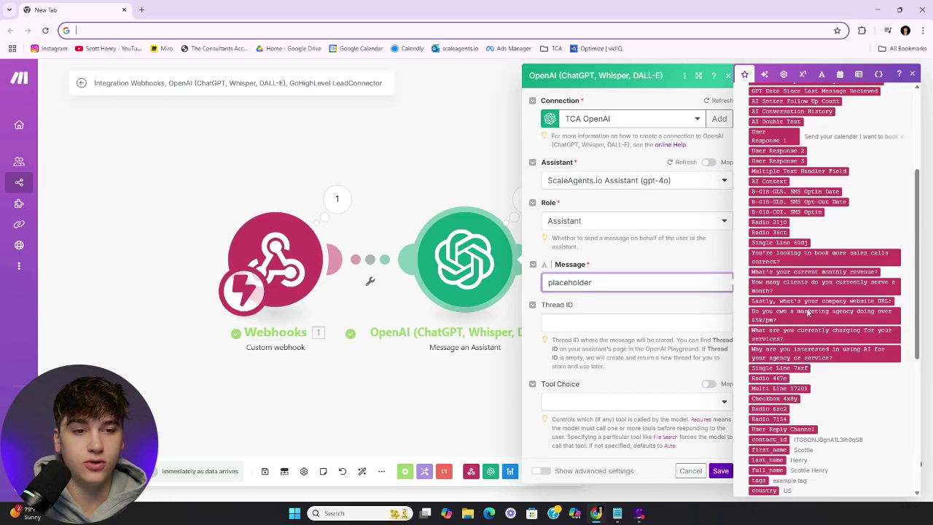
pyautogui.moveTo(616, 288); pyautogui.dragTo(501, 297)
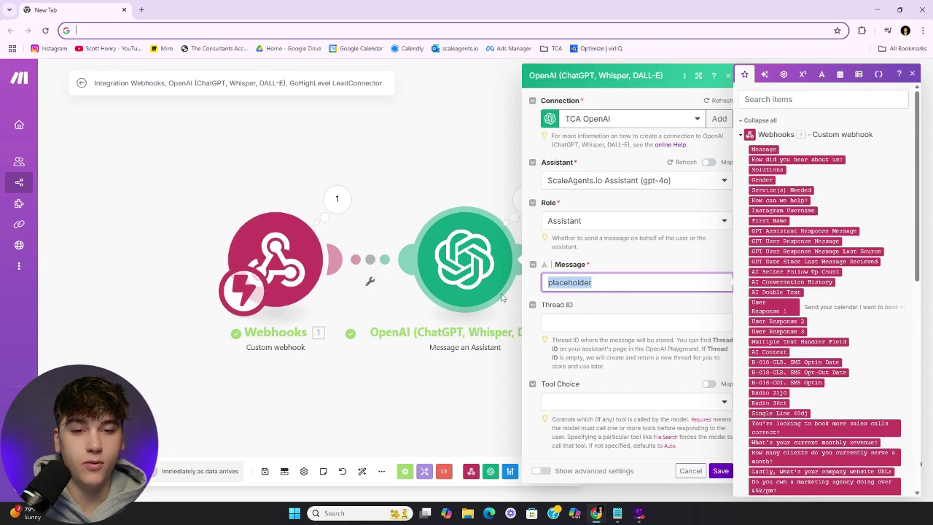
pyautogui.press('BackSpace')
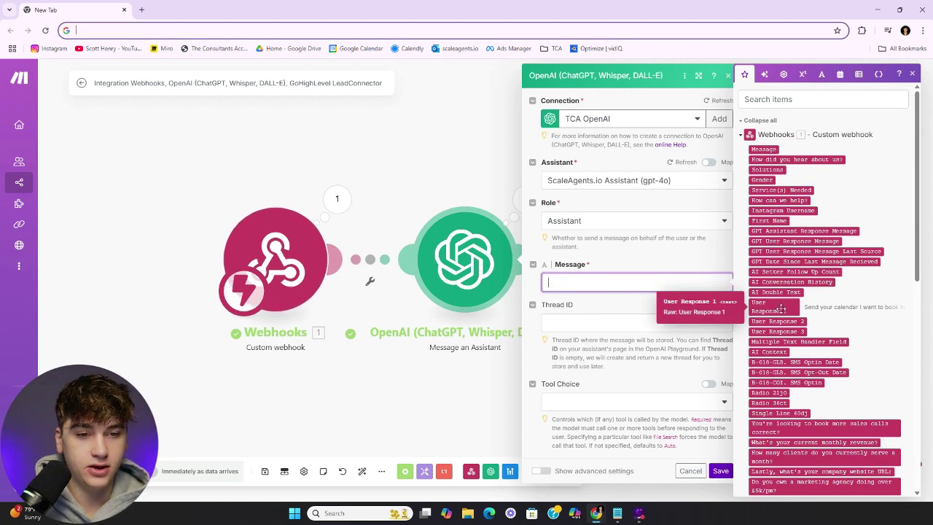
pyautogui.click(780, 309)
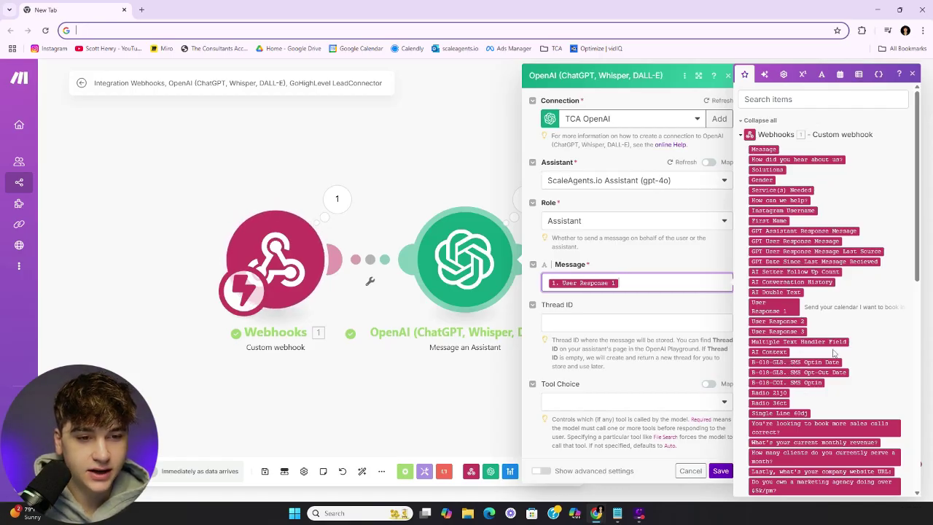
# Try adding User Reply Channel, remove it again, and check the value feeding User Response 1
pyautogui.scroll(-3, 854, 339)
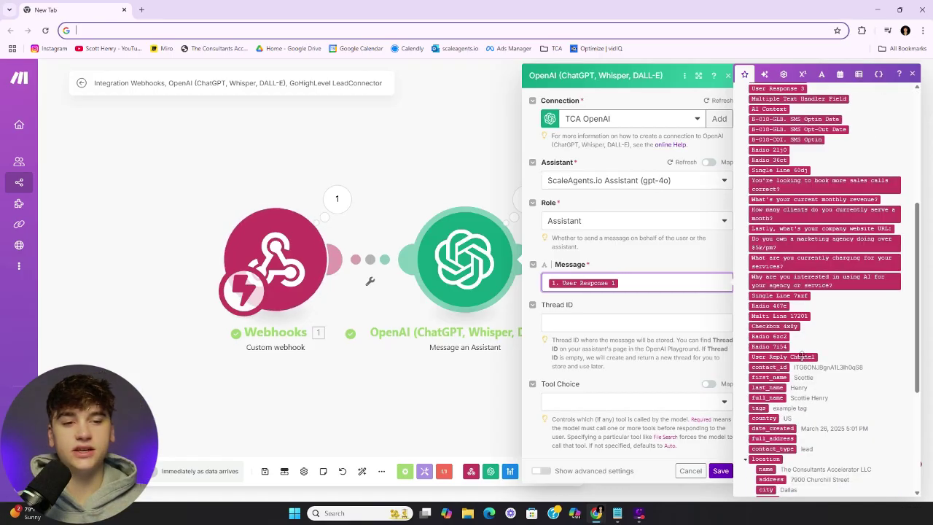
pyautogui.click(782, 357)
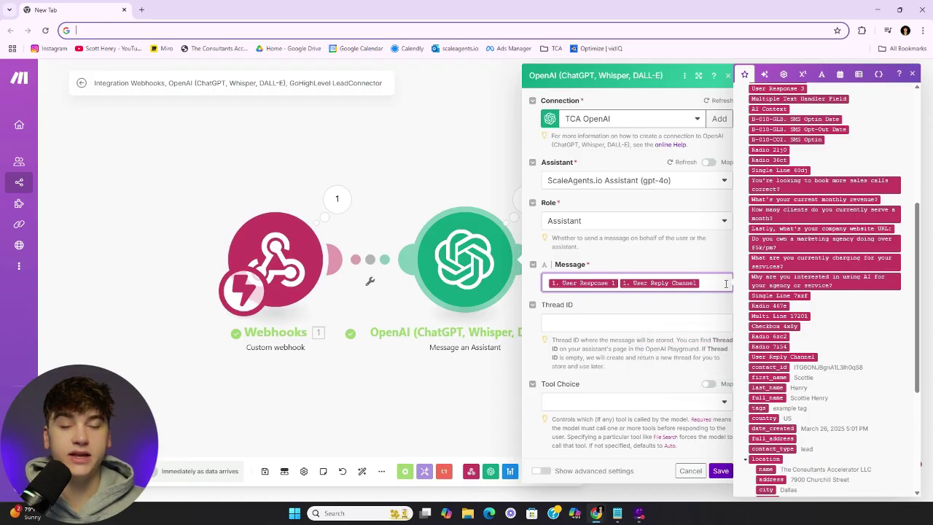
pyautogui.press('BackSpace')
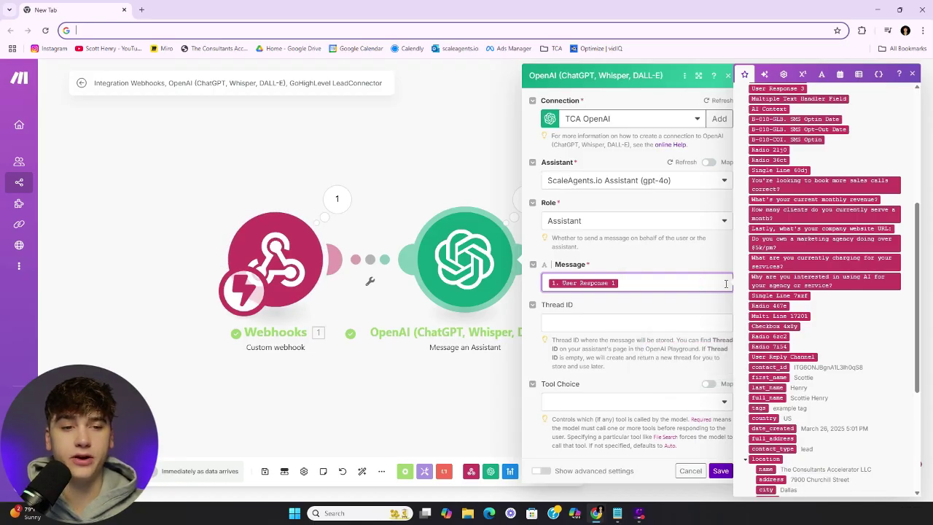
pyautogui.scroll(5, 810, 260)
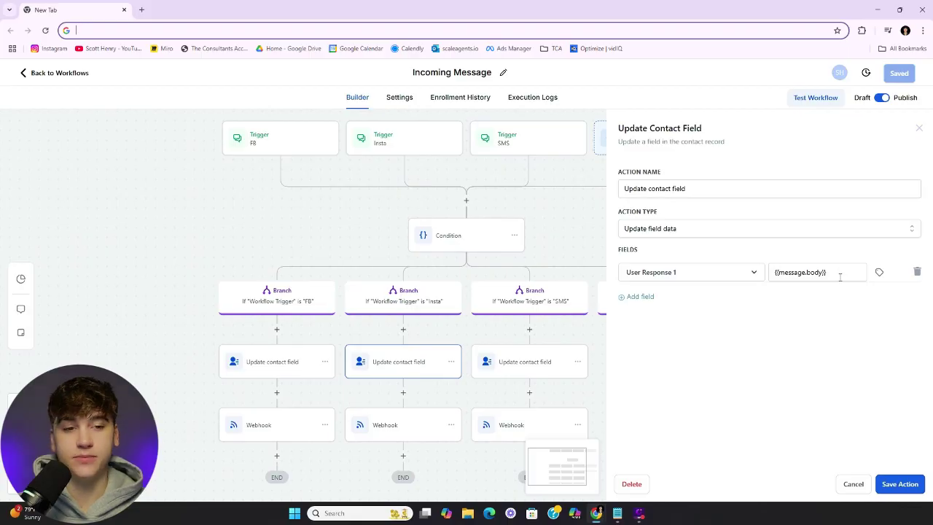
pyautogui.moveTo(840, 277); pyautogui.dragTo(687, 288)
pyautogui.click(780, 307)
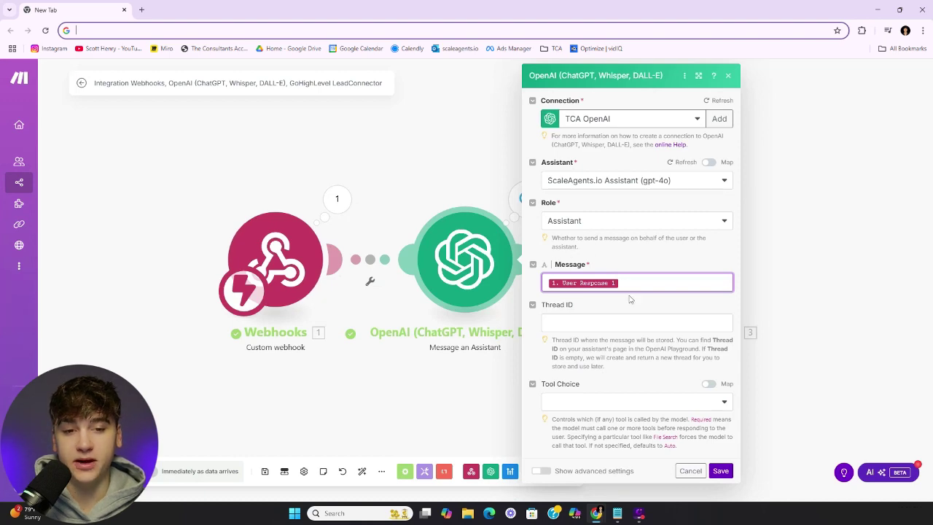
# Enable advanced settings, set Response Format to Text, and save the OpenAI module
pyautogui.click(541, 471)
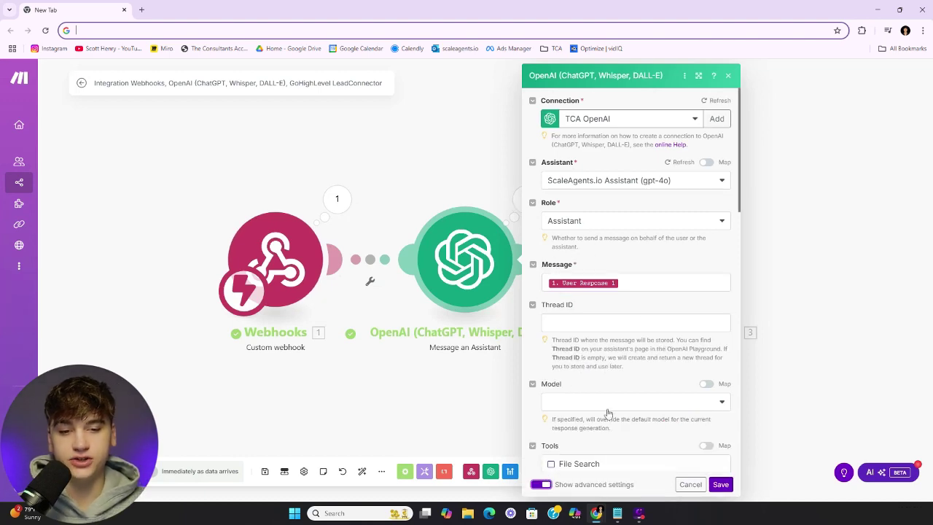
pyautogui.scroll(-4, 610, 410)
pyautogui.scroll(-8, 610, 410)
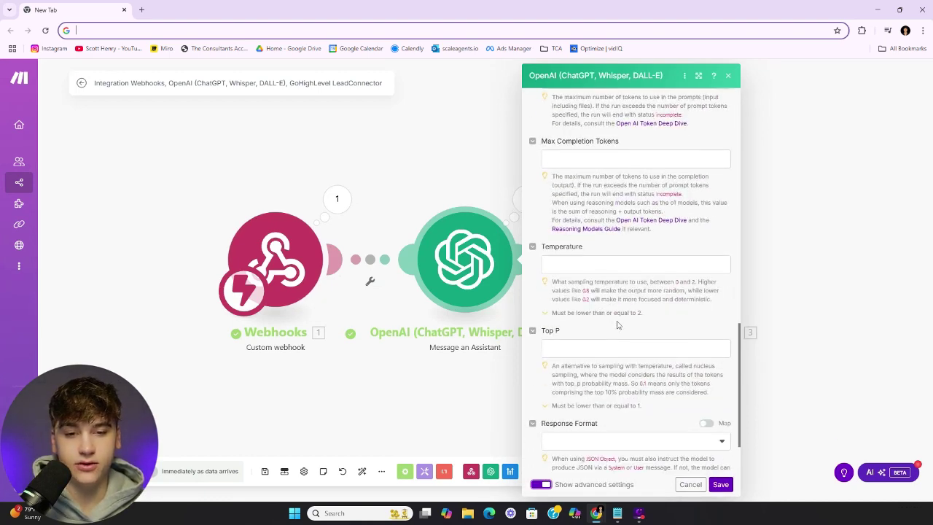
pyautogui.click(723, 366)
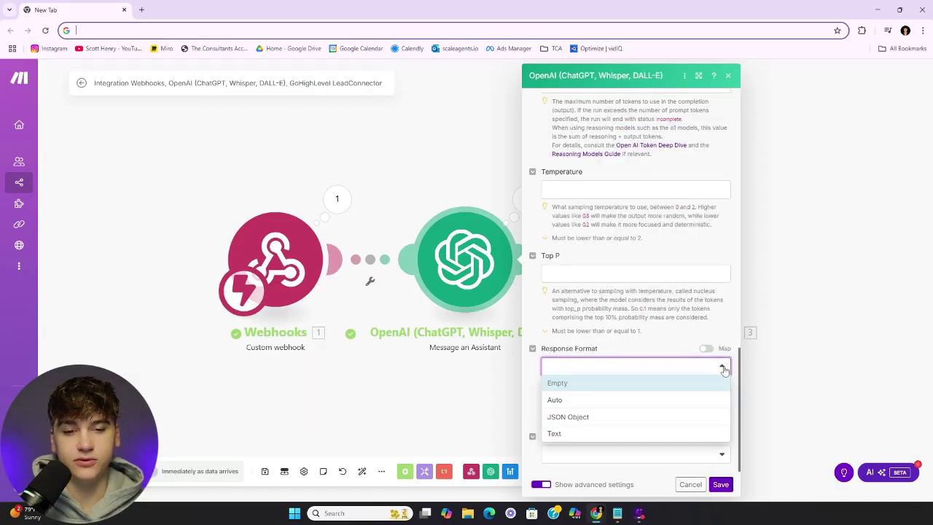
pyautogui.click(614, 450)
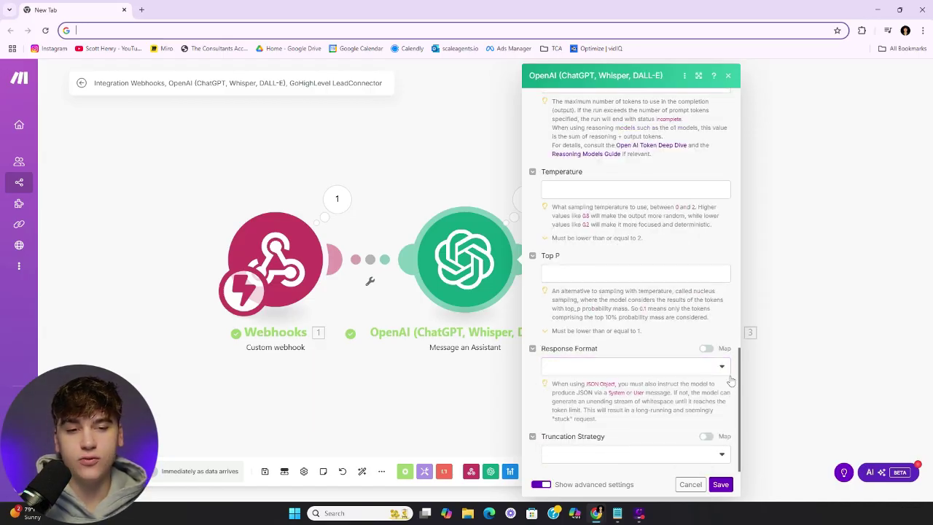
pyautogui.click(719, 368)
pyautogui.click(629, 434)
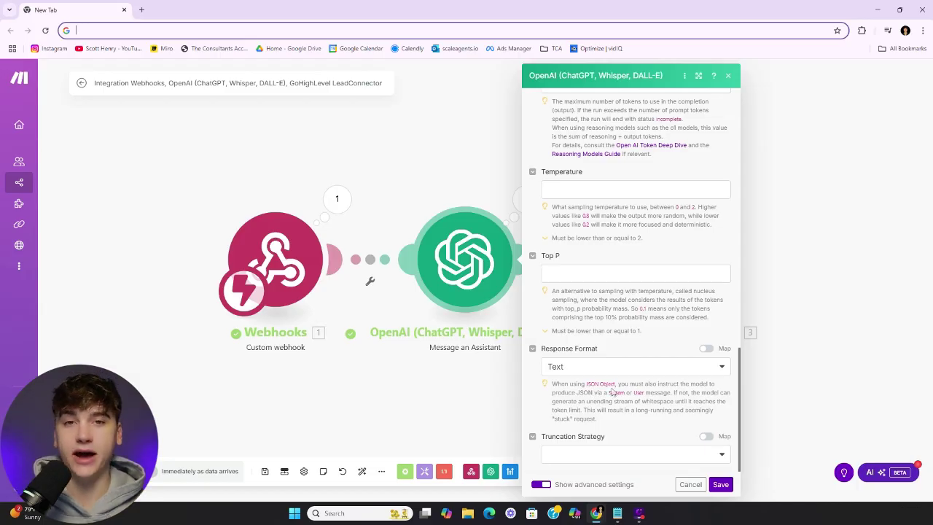
pyautogui.click(720, 484)
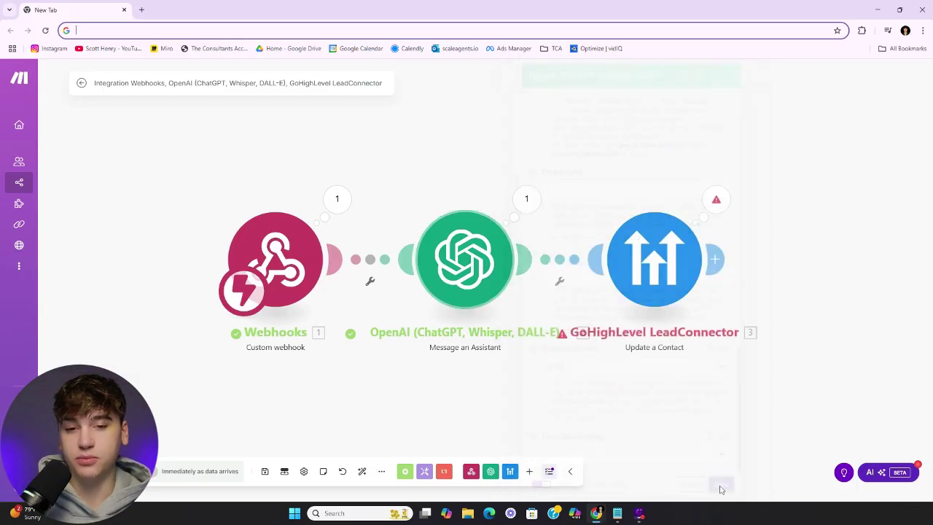
# In Update a Contact, replace the placeholder Contact ID with the webhook's 1. contact_id
pyautogui.click(642, 264)
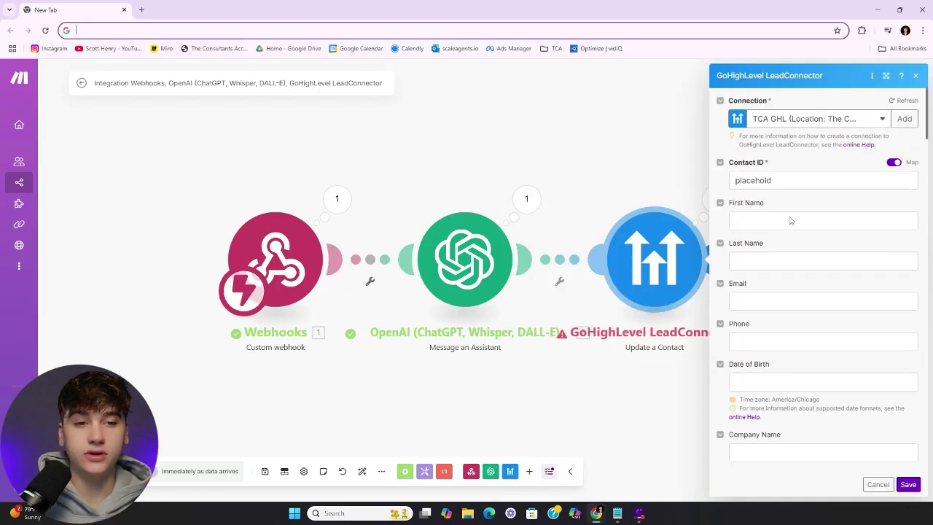
pyautogui.doubleClick(800, 181)
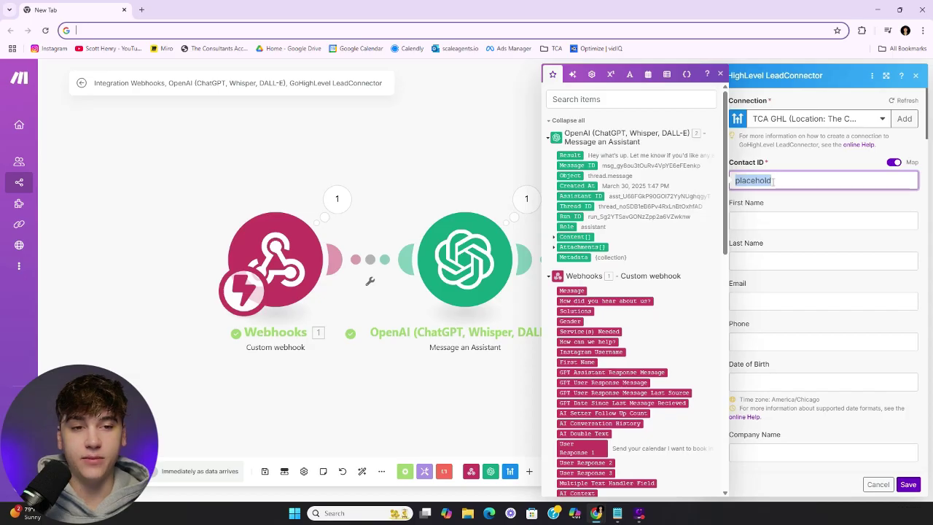
pyautogui.press('BackSpace')
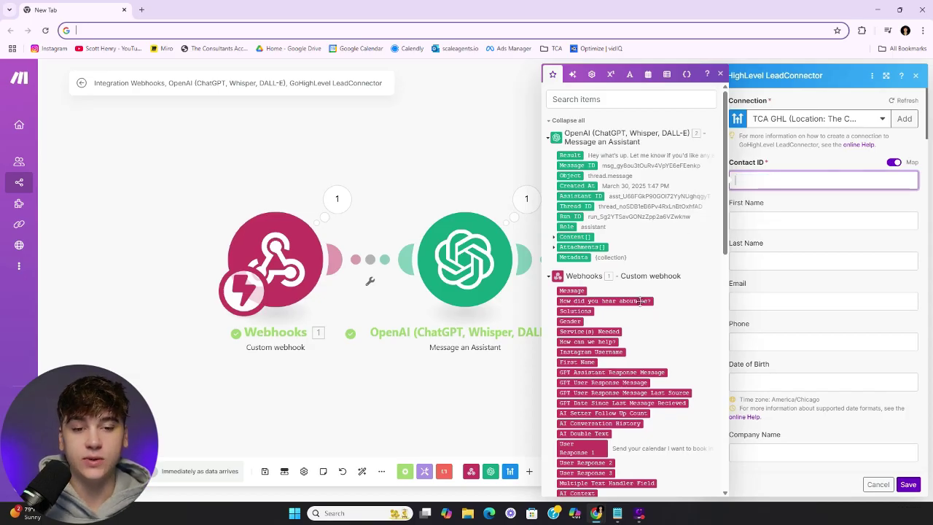
pyautogui.scroll(-5, 644, 310)
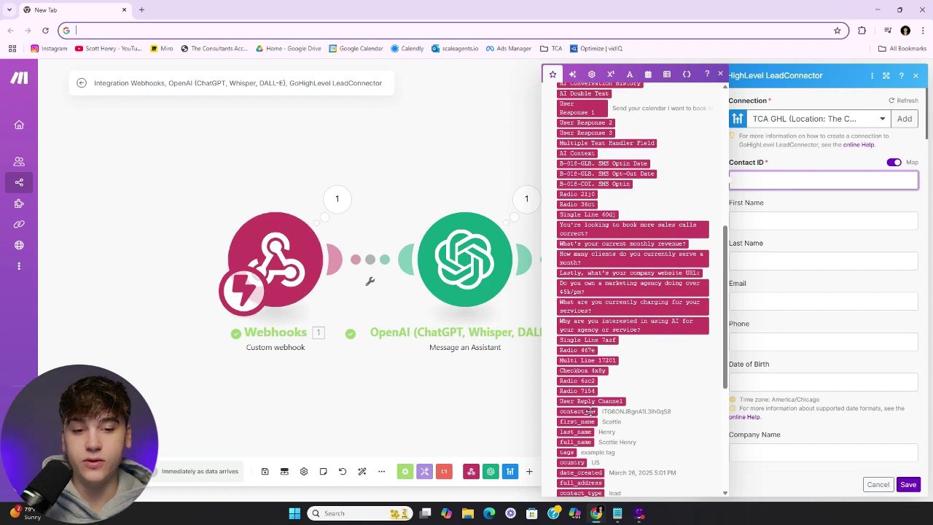
pyautogui.click(588, 411)
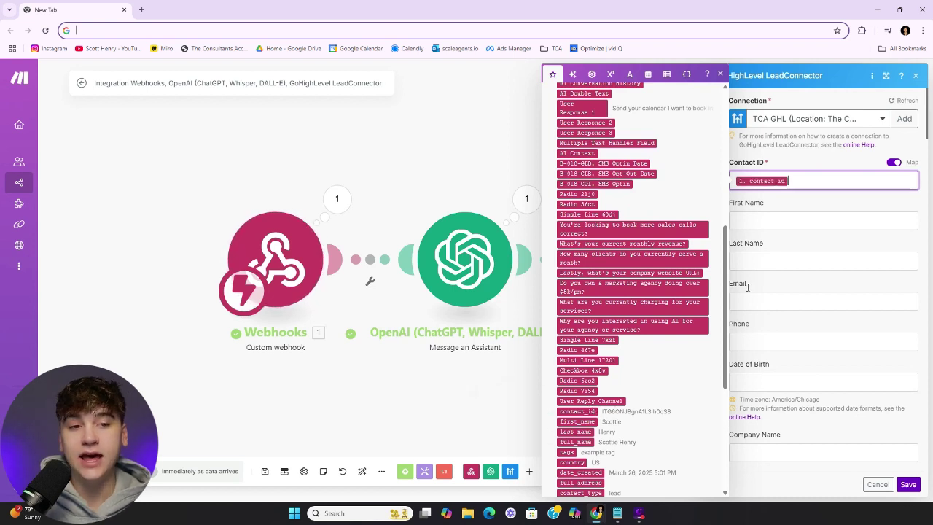
pyautogui.click(800, 207)
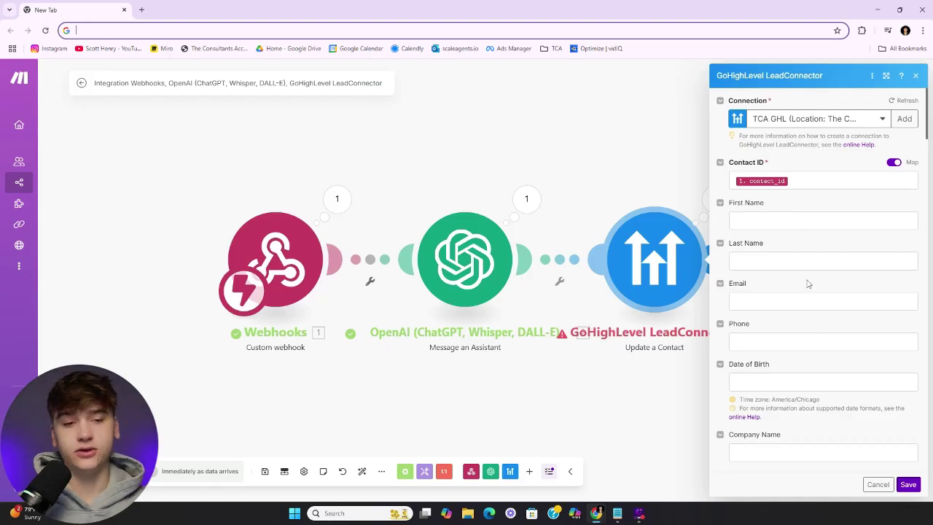
# Map the OpenAI 2. Result into GPT Assistant Response Message and save the module
pyautogui.scroll(-3, 806, 285)
pyautogui.scroll(-3, 794, 308)
pyautogui.scroll(3, 796, 313)
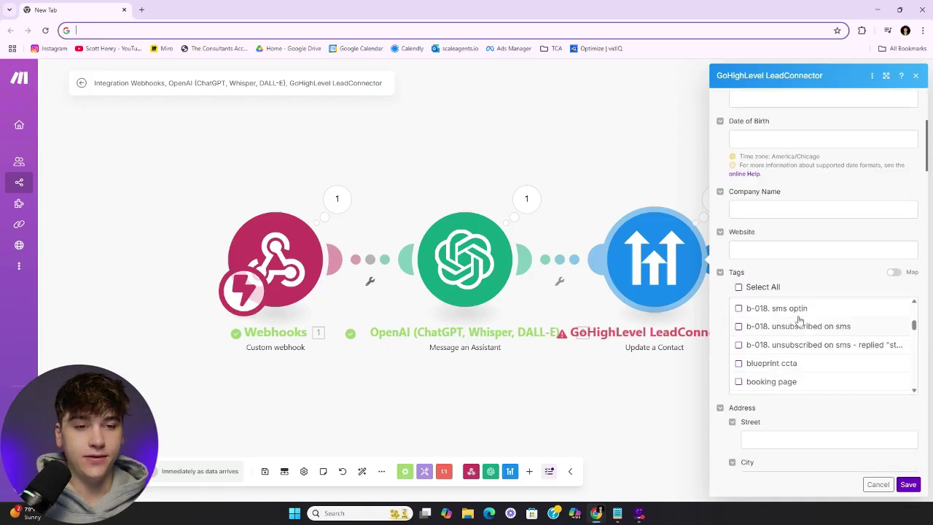
pyautogui.scroll(-8, 806, 290)
pyautogui.scroll(-10, 798, 313)
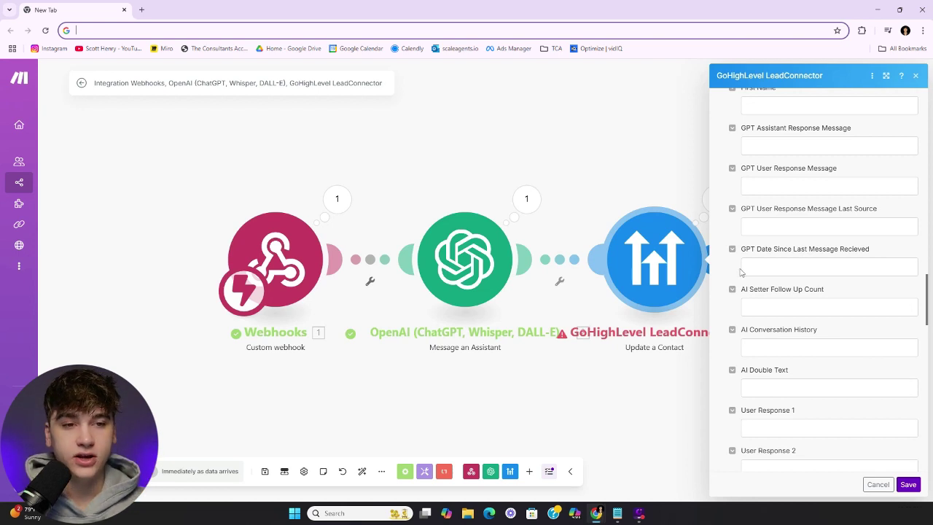
pyautogui.click(764, 147)
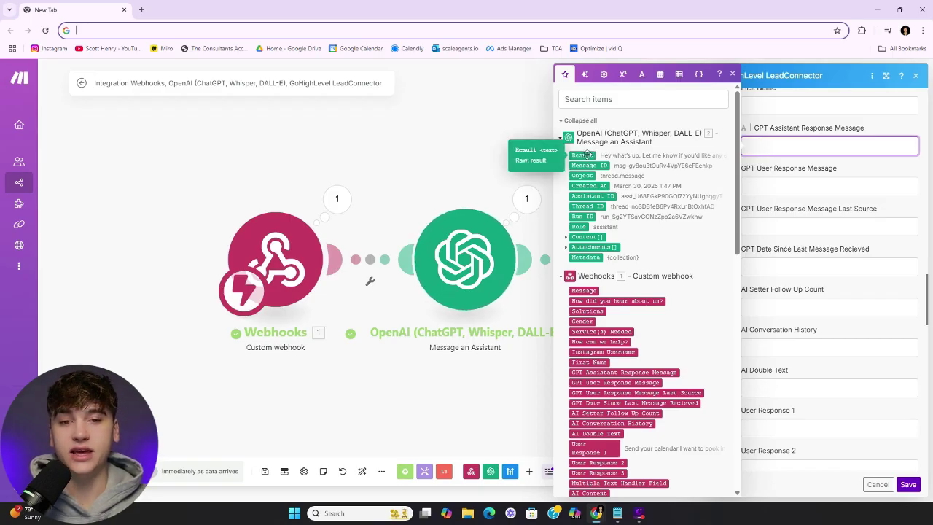
pyautogui.click(587, 155)
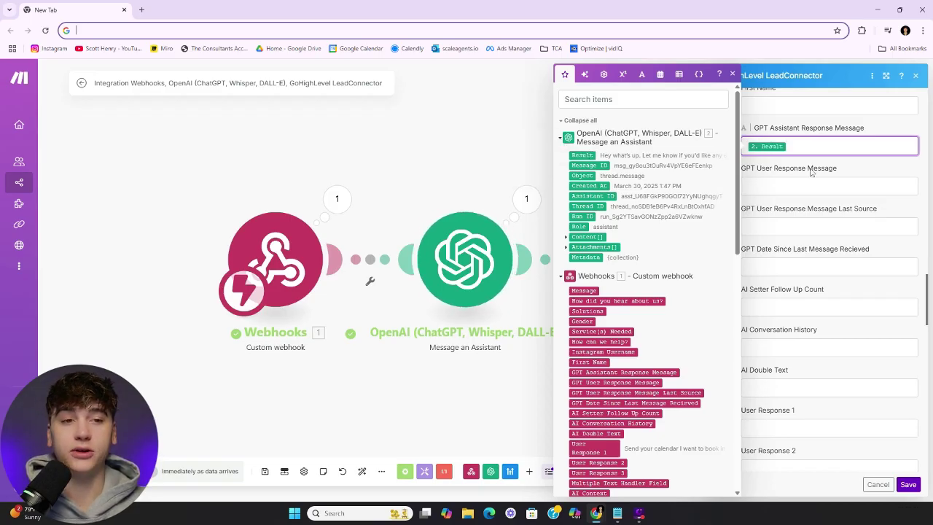
pyautogui.click(857, 168)
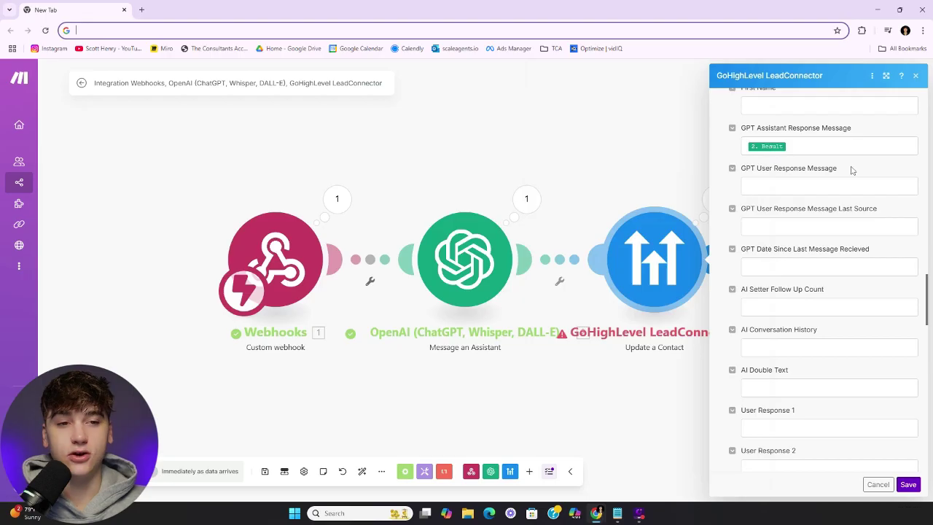
pyautogui.click(909, 485)
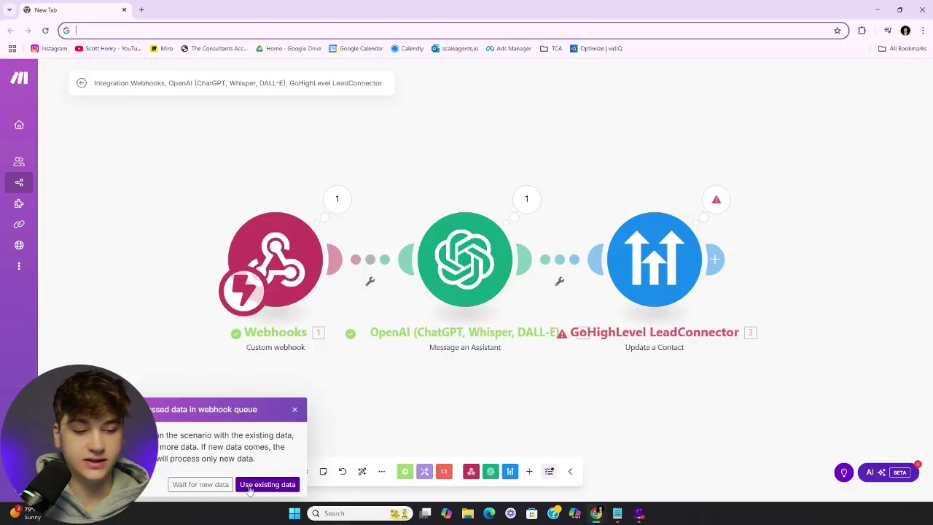
# Choose 'Wait for new data' so the scenario run waits for fresh webhook data
pyautogui.click(201, 484)
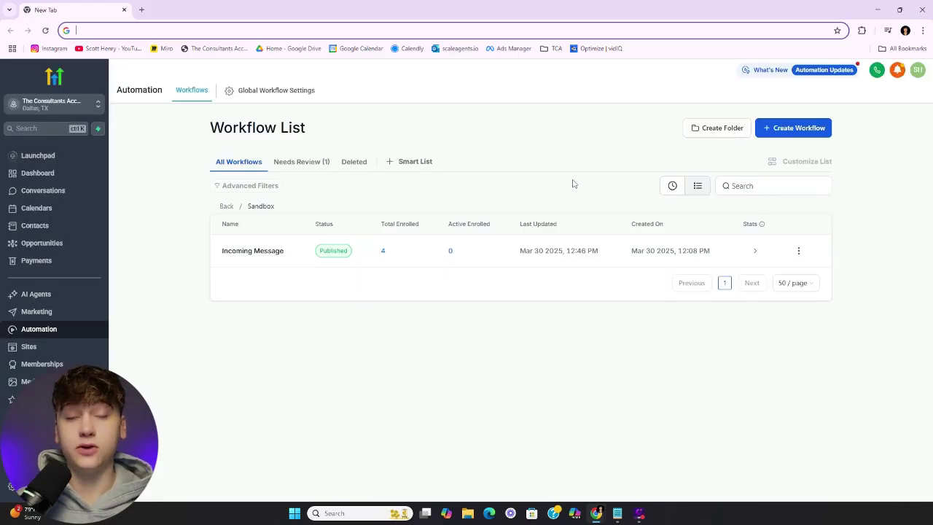
# Create a workflow from scratch with a Contact Changed trigger
pyautogui.click(797, 130)
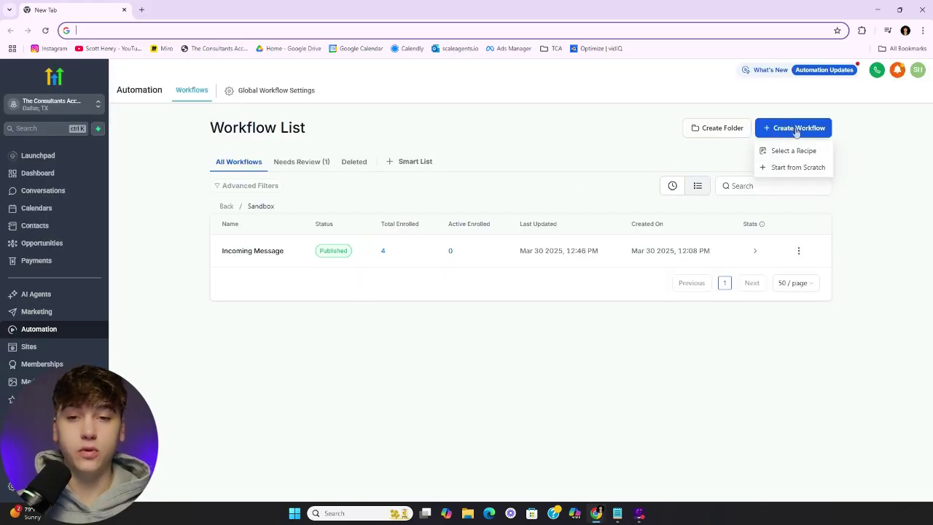
pyautogui.click(787, 168)
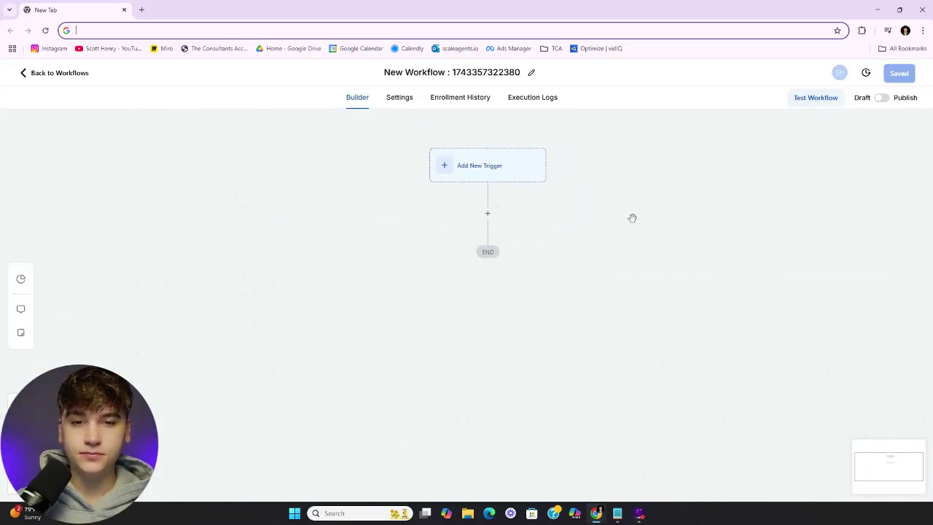
pyautogui.click(521, 173)
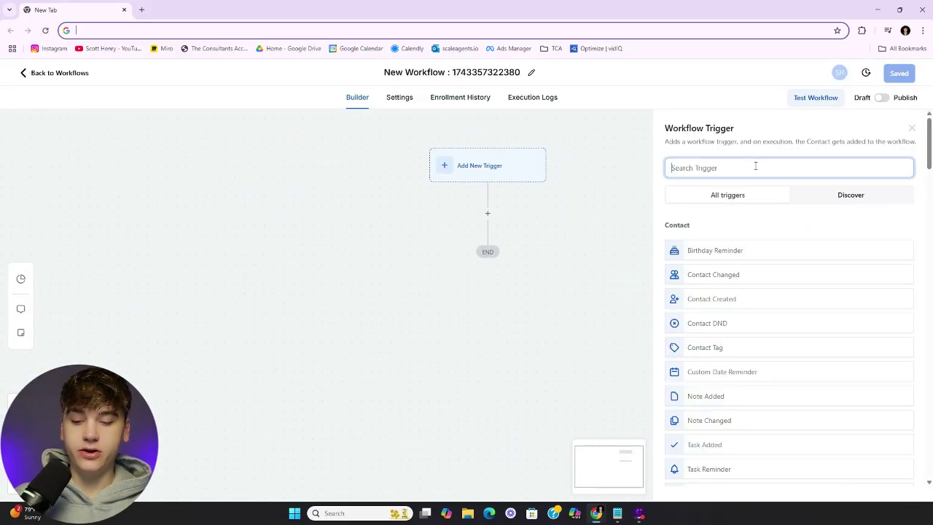
pyautogui.write('con')
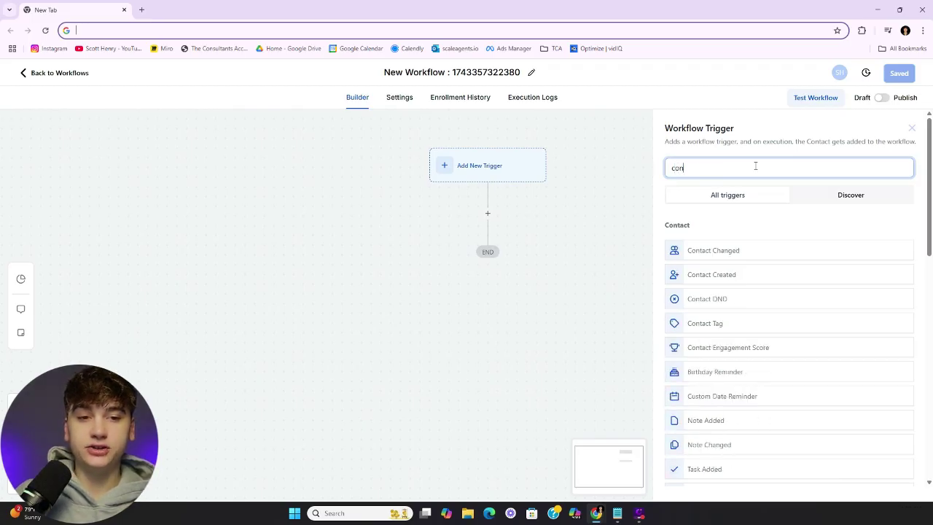
pyautogui.click(712, 253)
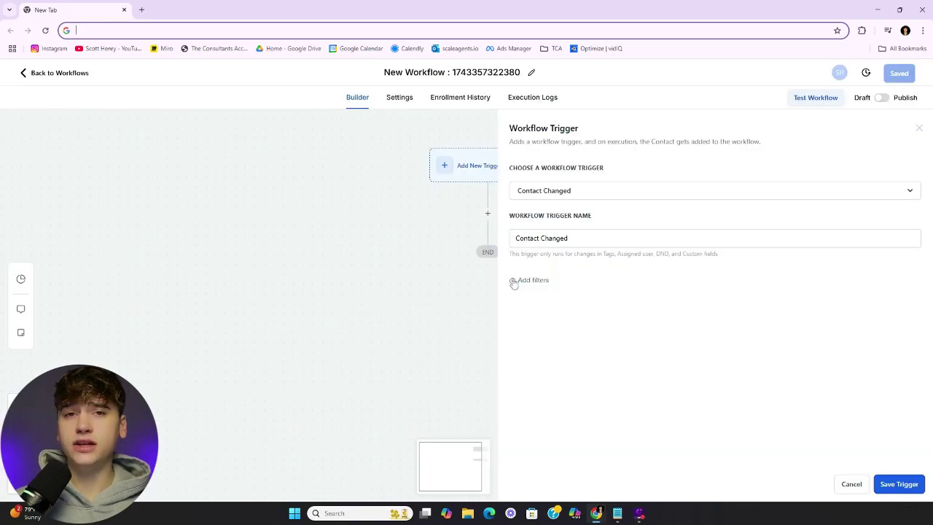
# Add a trigger filter and look up the exact GPT Assistant Response Message field name in Make
pyautogui.click(526, 281)
pyautogui.click(556, 292)
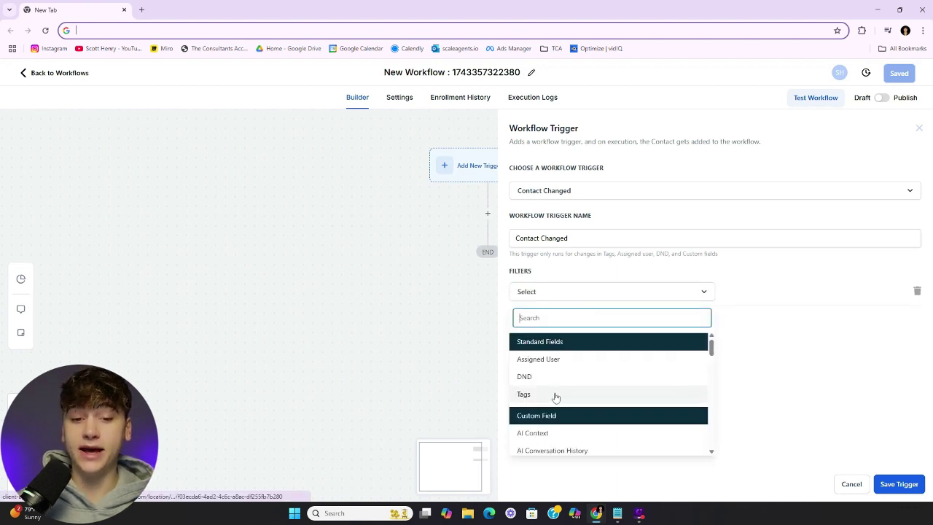
pyautogui.scroll(-5, 577, 369)
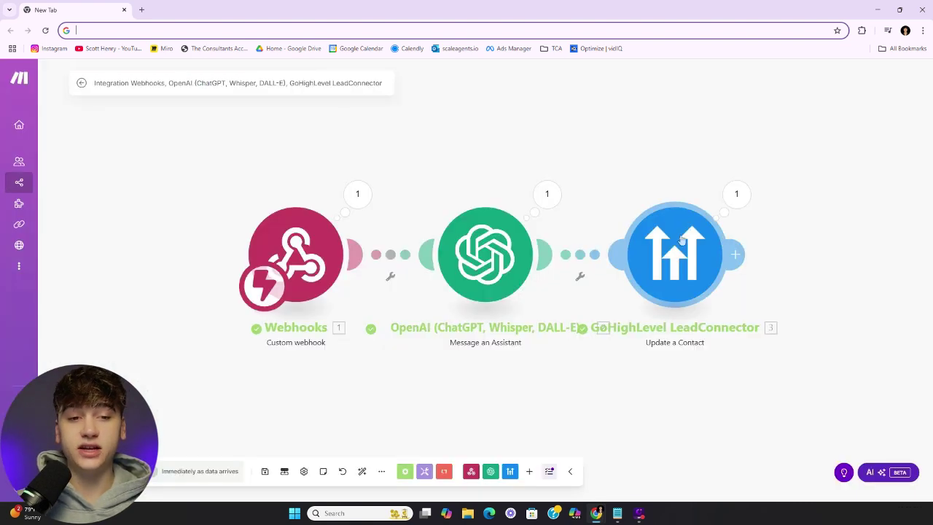
pyautogui.click(689, 254)
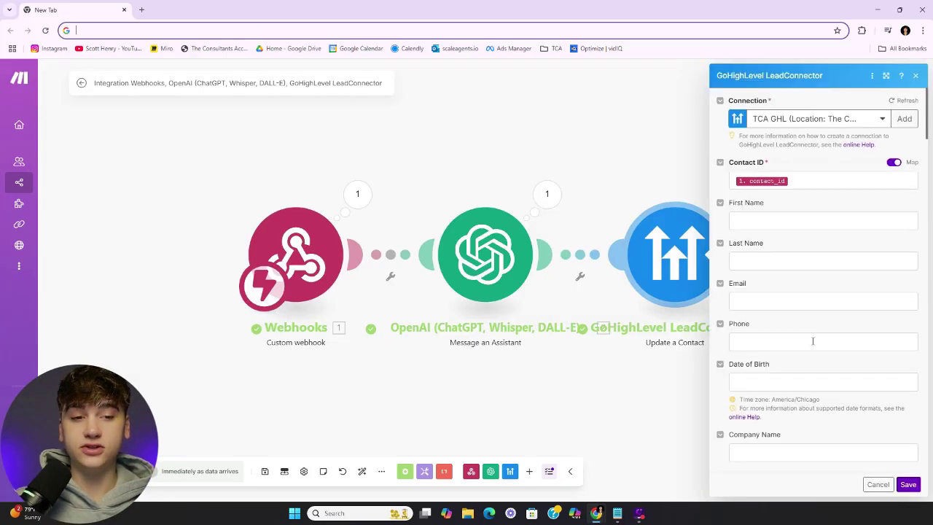
pyautogui.scroll(-10, 813, 341)
pyautogui.scroll(-10, 813, 348)
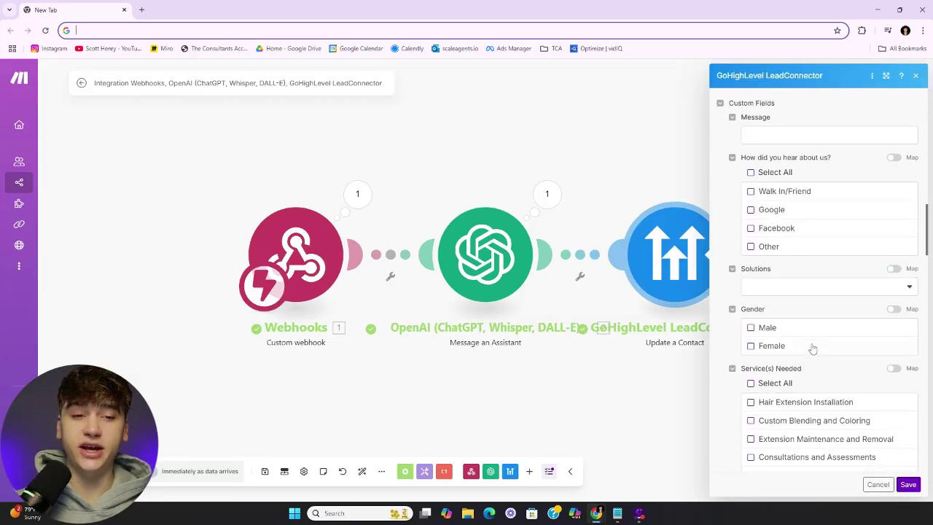
pyautogui.scroll(3, 802, 337)
pyautogui.scroll(1, 772, 277)
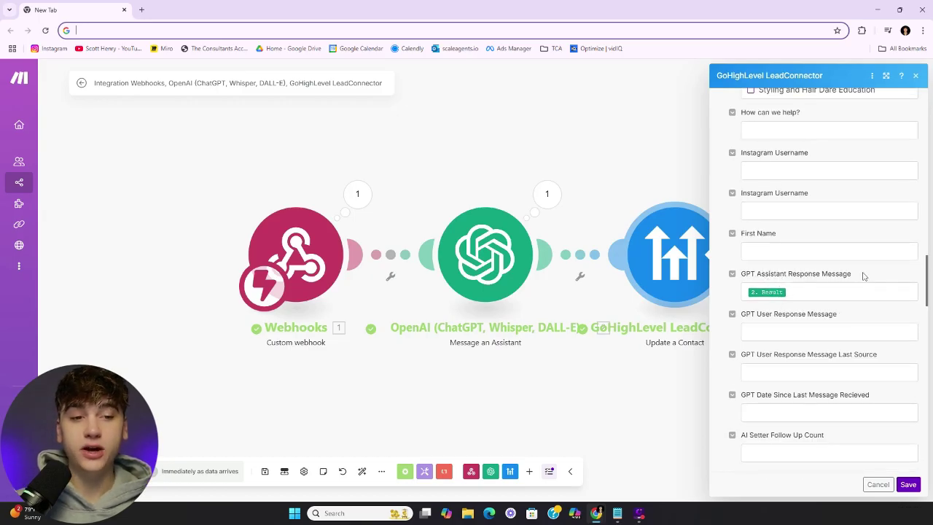
pyautogui.moveTo(860, 274); pyautogui.dragTo(740, 274)
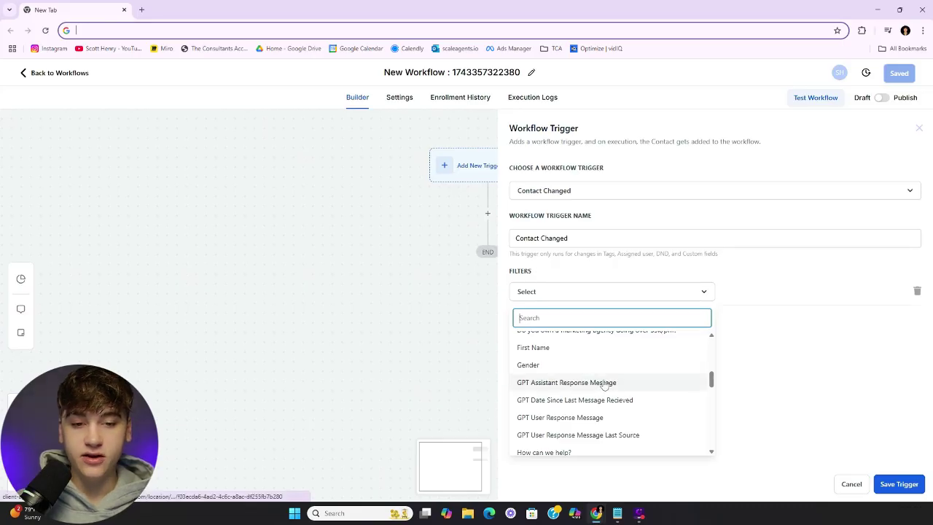
# Filter on GPT Assistant Response Message 'Has changed' and save the trigger
pyautogui.click(603, 383)
pyautogui.click(757, 294)
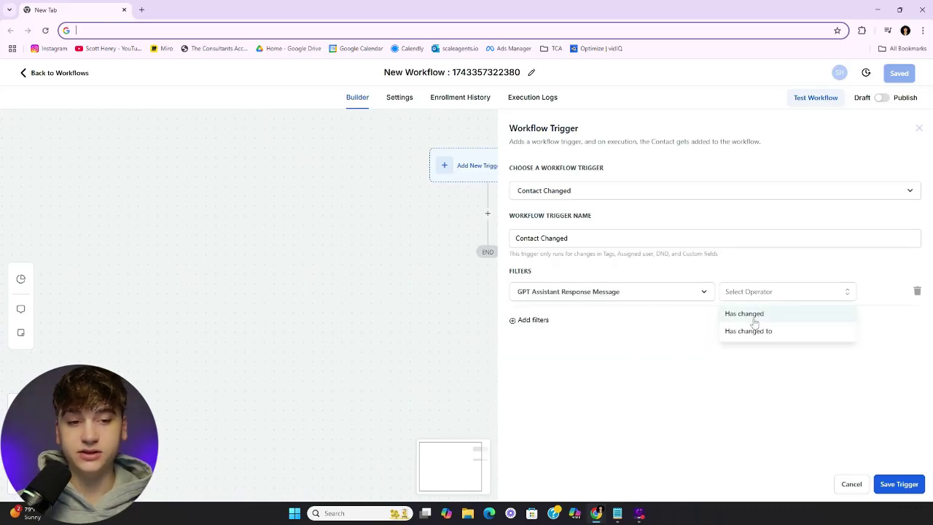
pyautogui.click(754, 316)
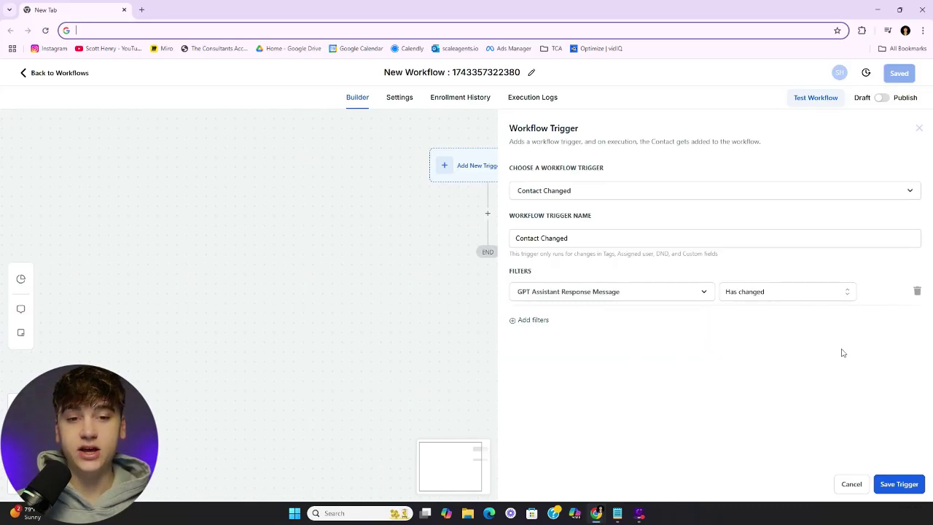
pyautogui.click(899, 485)
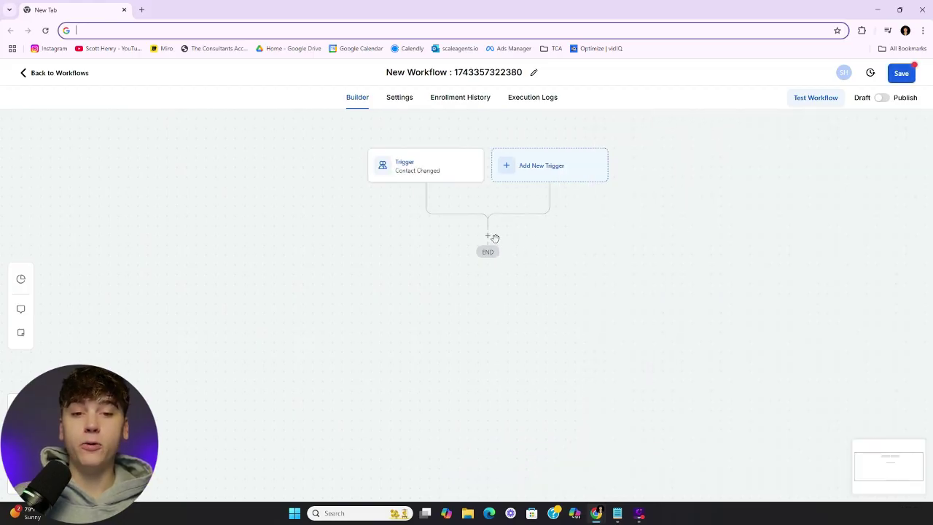
# Add an Instagram DM action whose message is the GPT Assistant Response Message custom field, and save it
pyautogui.click(487, 236)
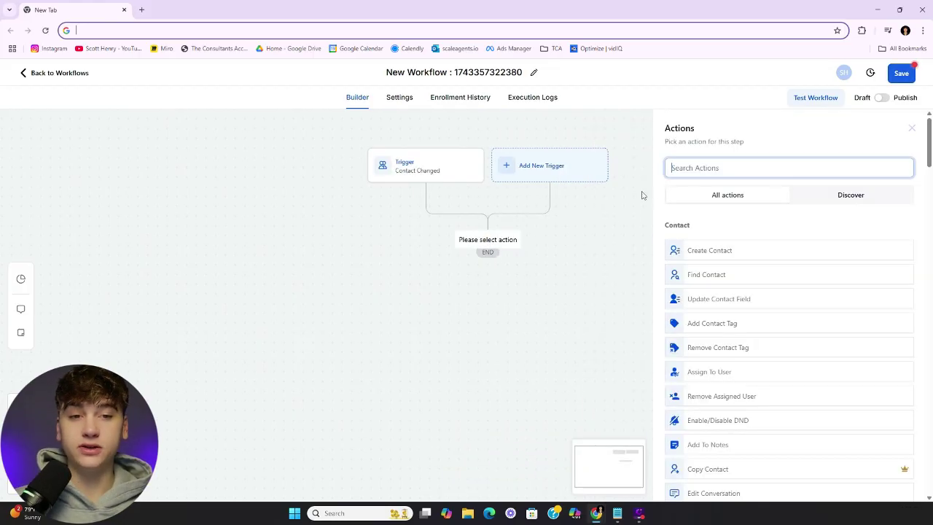
pyautogui.write('insta')
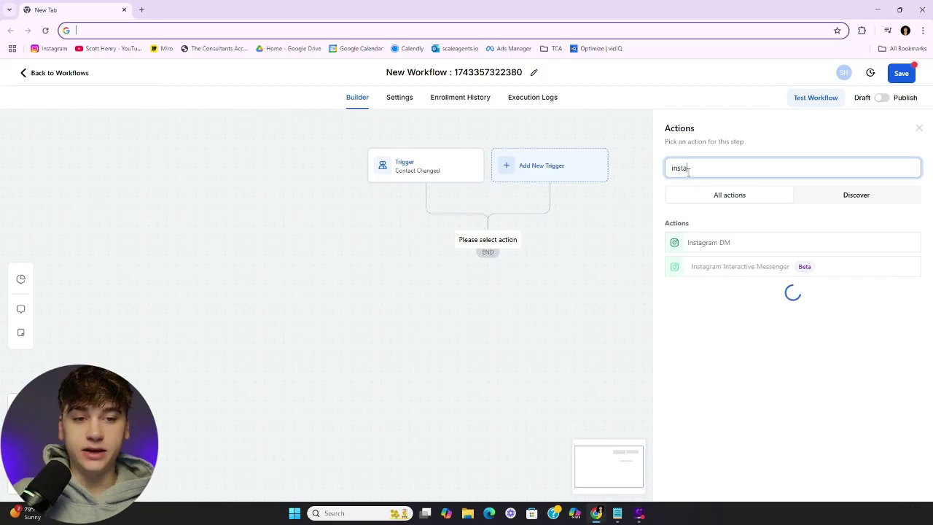
pyautogui.click(723, 241)
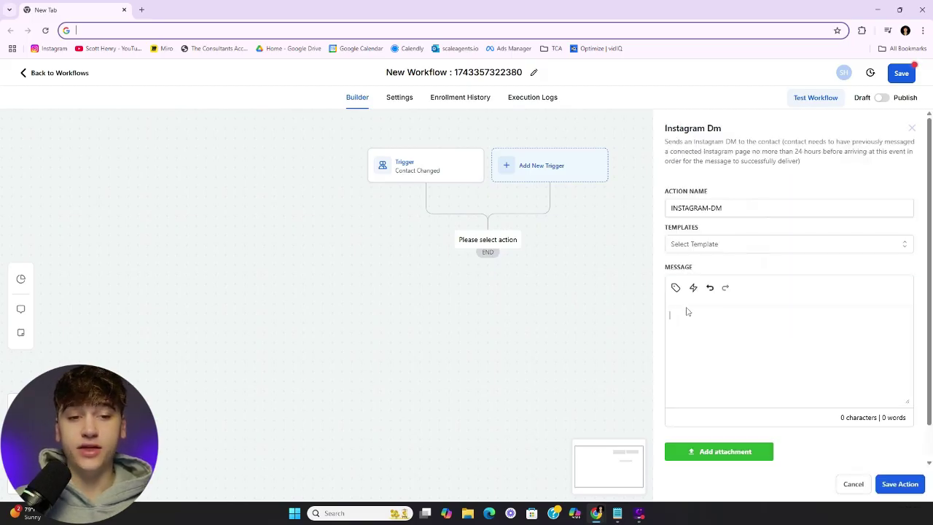
pyautogui.click(676, 289)
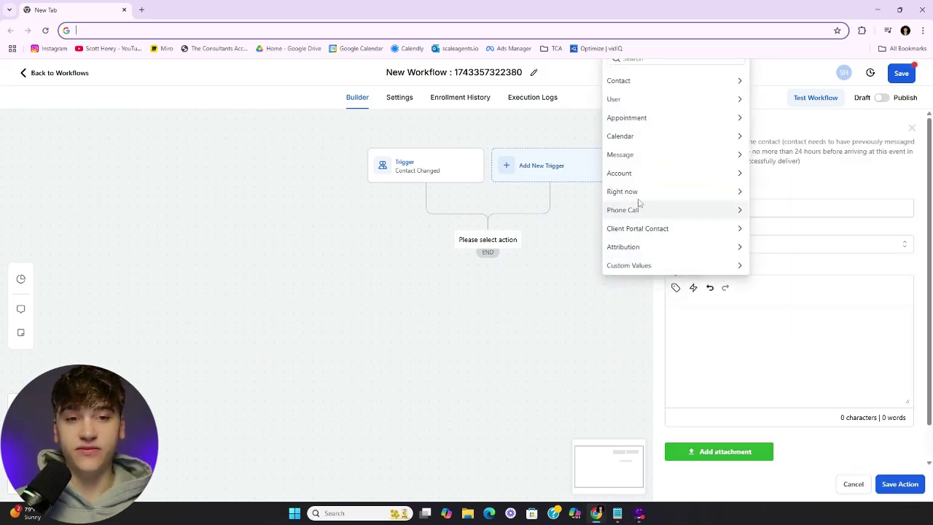
pyautogui.click(620, 79)
pyautogui.scroll(-3, 664, 207)
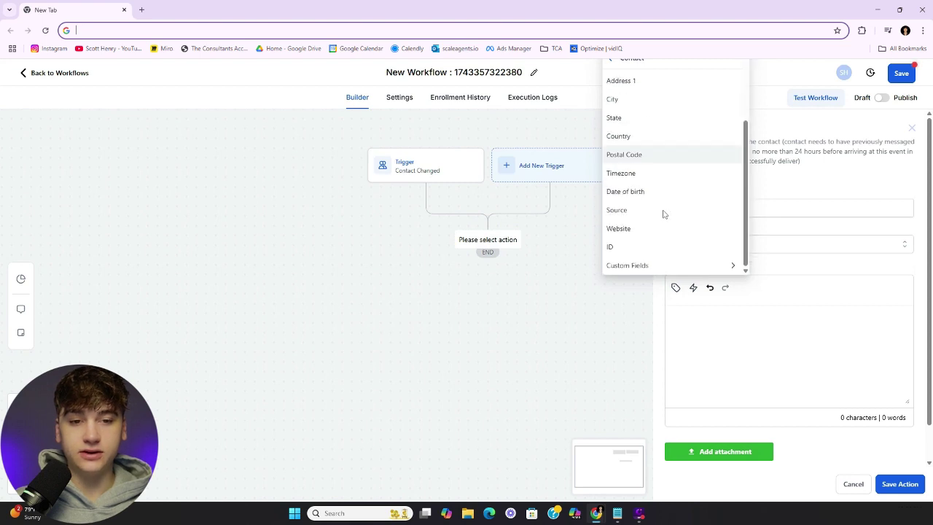
pyautogui.click(657, 264)
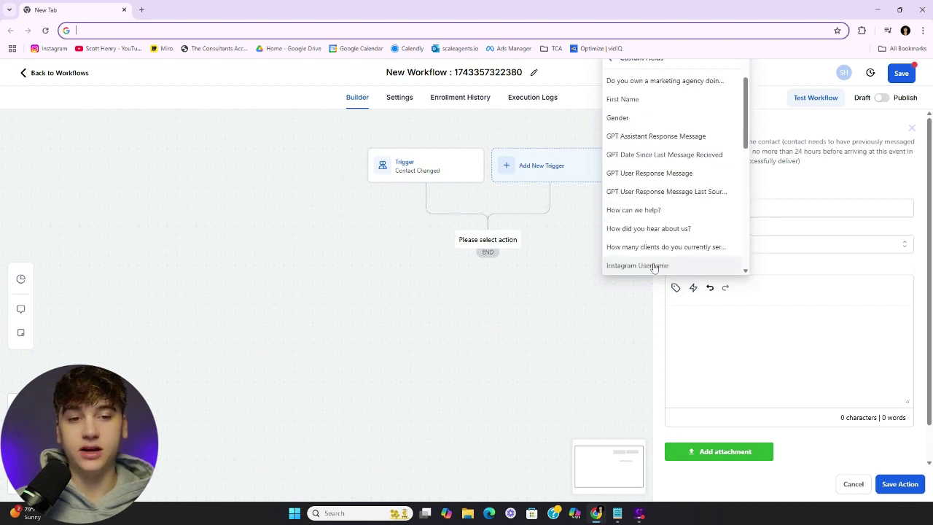
pyautogui.click(680, 138)
pyautogui.click(846, 319)
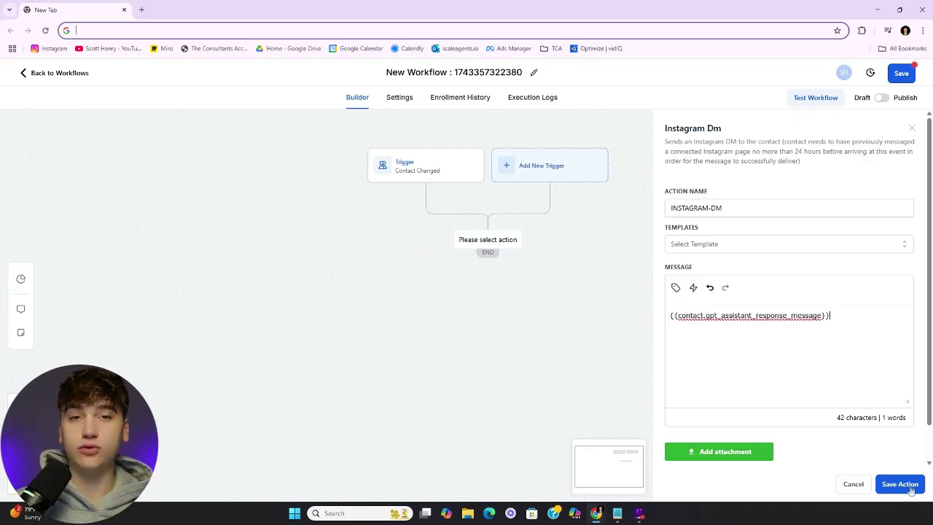
pyautogui.click(899, 484)
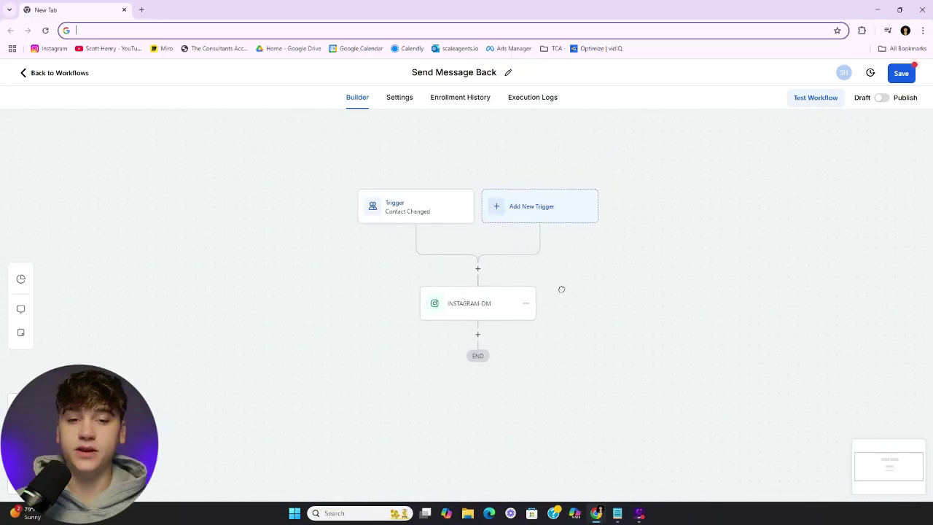
# Zoom and pan the workflow diagram, then open the Contact Changed trigger to review it
pyautogui.scroll(1, 565, 264)
pyautogui.moveTo(564, 264); pyautogui.dragTo(644, 301)
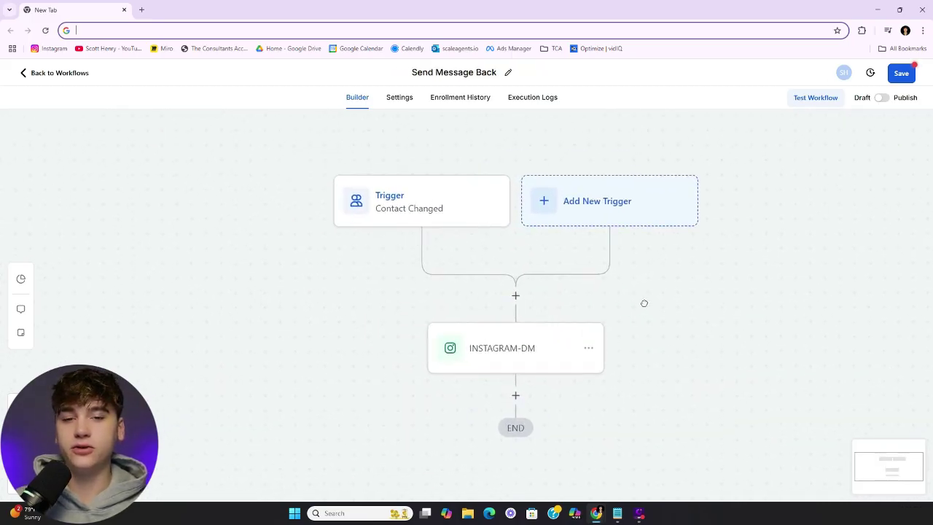
pyautogui.scroll(-1, 642, 294)
pyautogui.moveTo(542, 314); pyautogui.dragTo(515, 292)
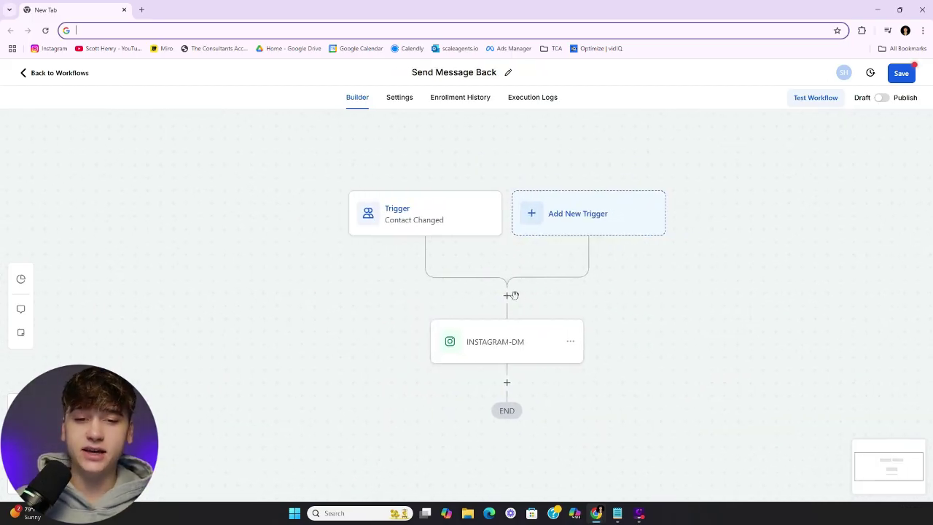
pyautogui.hscroll(1, 415, 220)
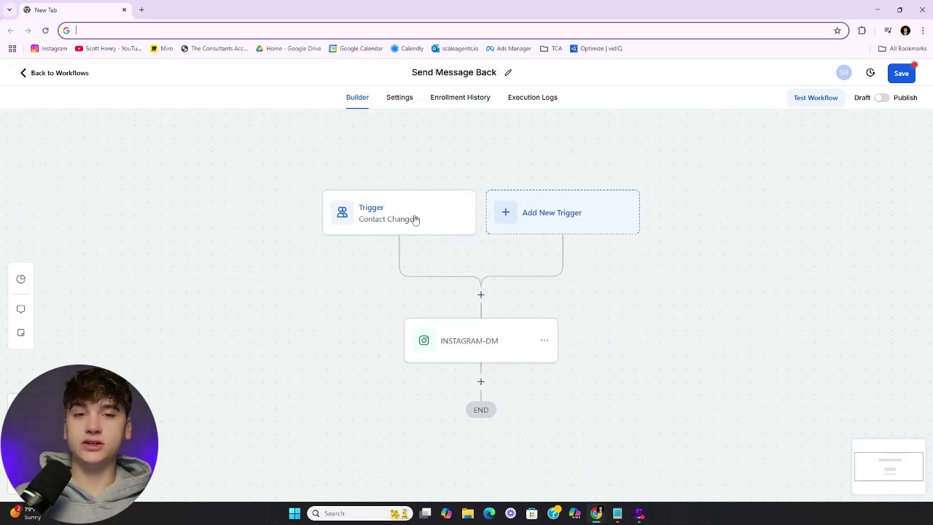
pyautogui.click(420, 214)
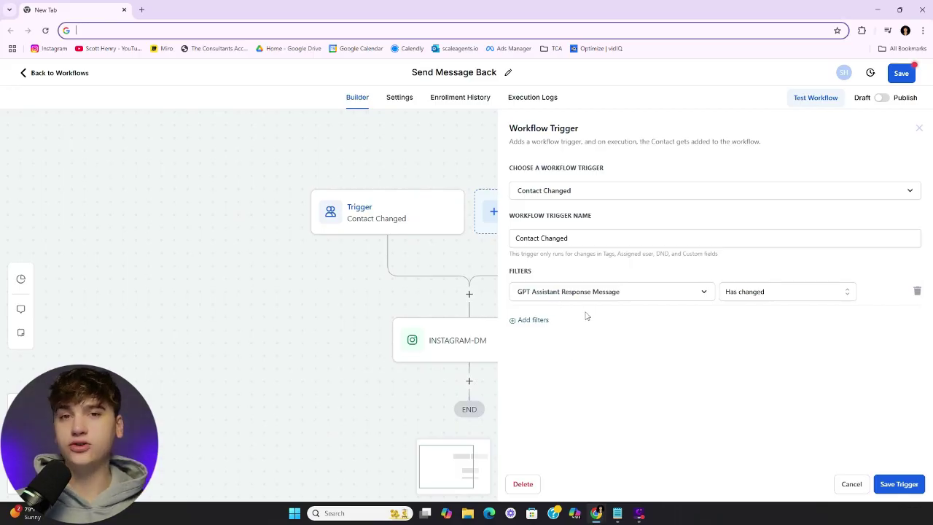
# Insert an If / Else step before the Instagram DM, using Tags as the condition field
pyautogui.click(919, 128)
pyautogui.click(469, 294)
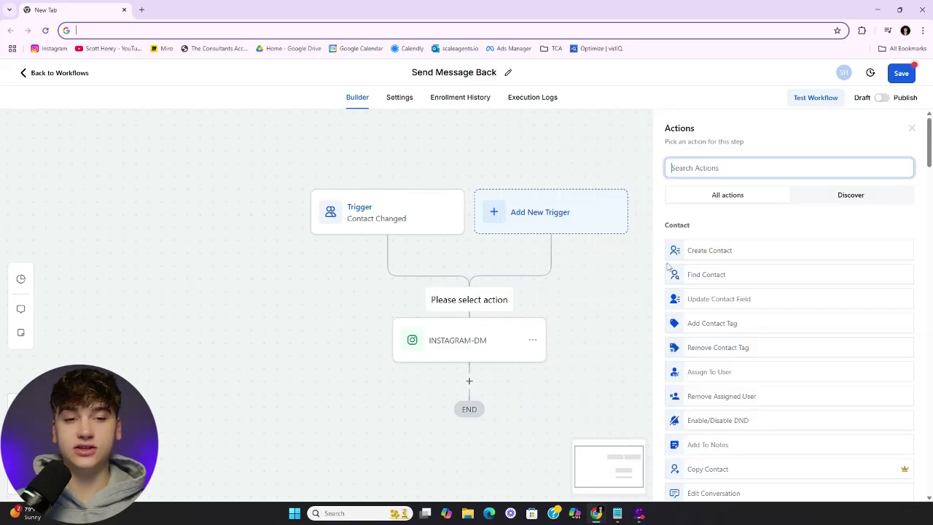
pyautogui.write('if')
pyautogui.click(702, 240)
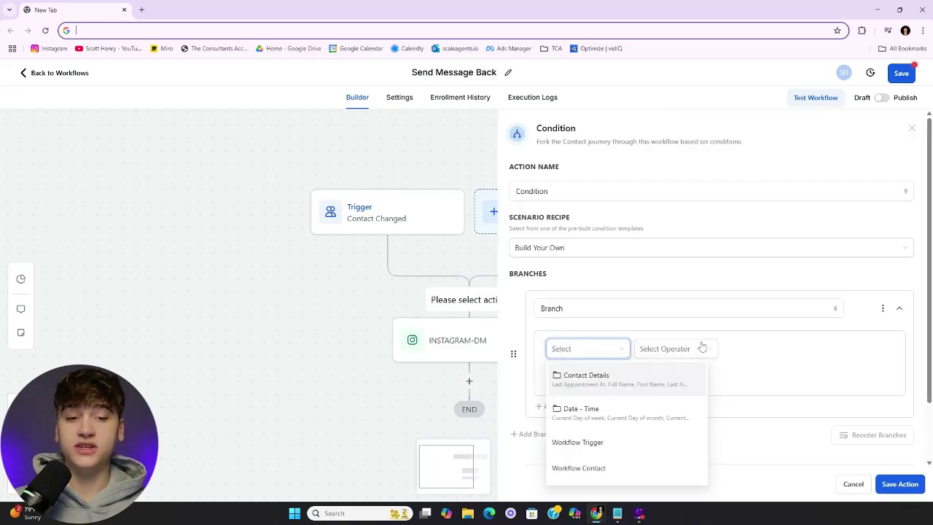
pyautogui.click(726, 333)
pyautogui.click(611, 348)
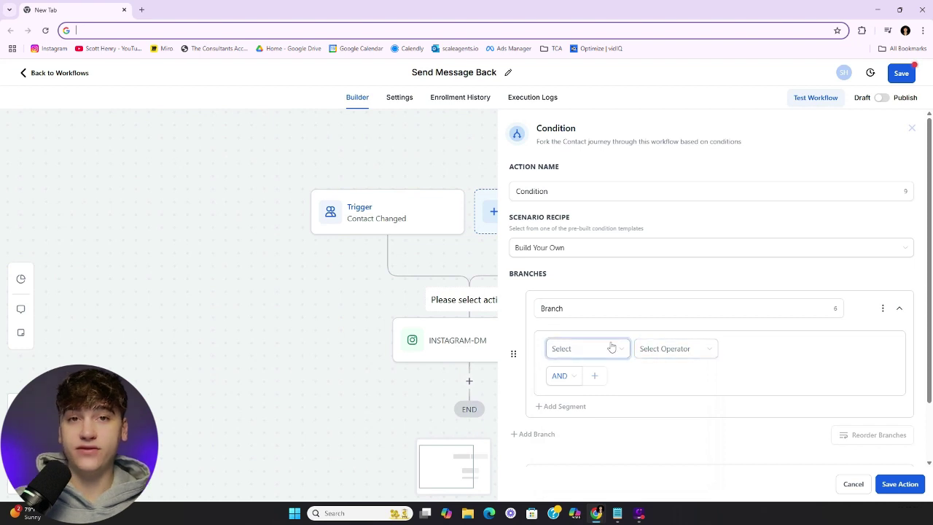
pyautogui.click(616, 378)
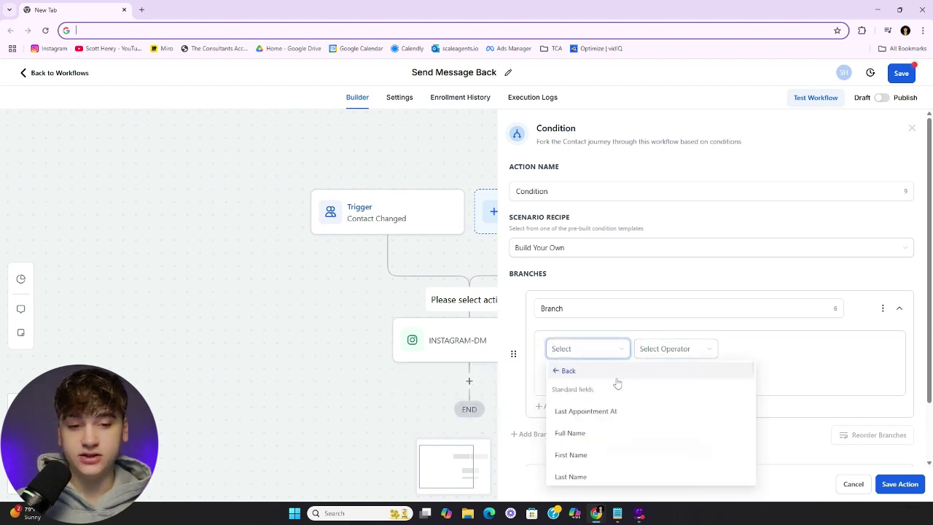
pyautogui.scroll(-1, 610, 431)
pyautogui.scroll(-4, 609, 431)
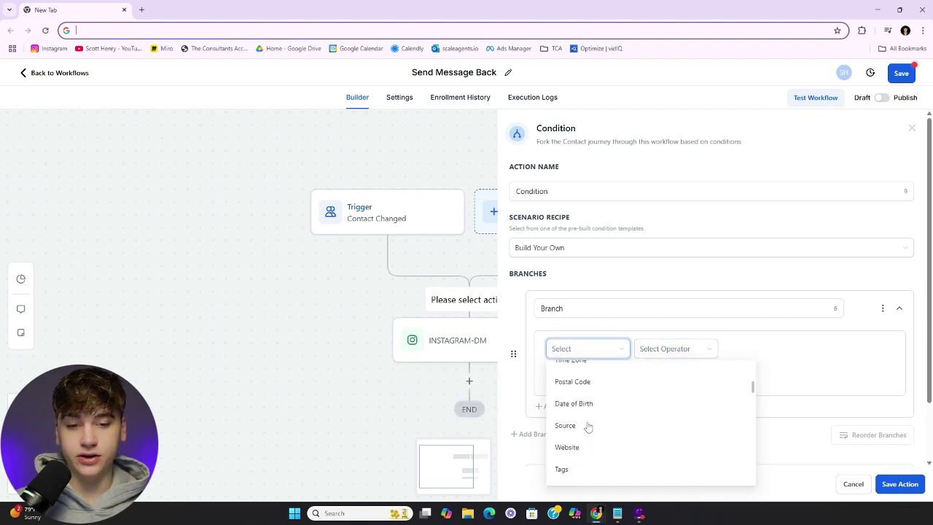
pyautogui.click(569, 466)
# Set the condition to Tags Includes 'example tag' and save the step
pyautogui.click(671, 349)
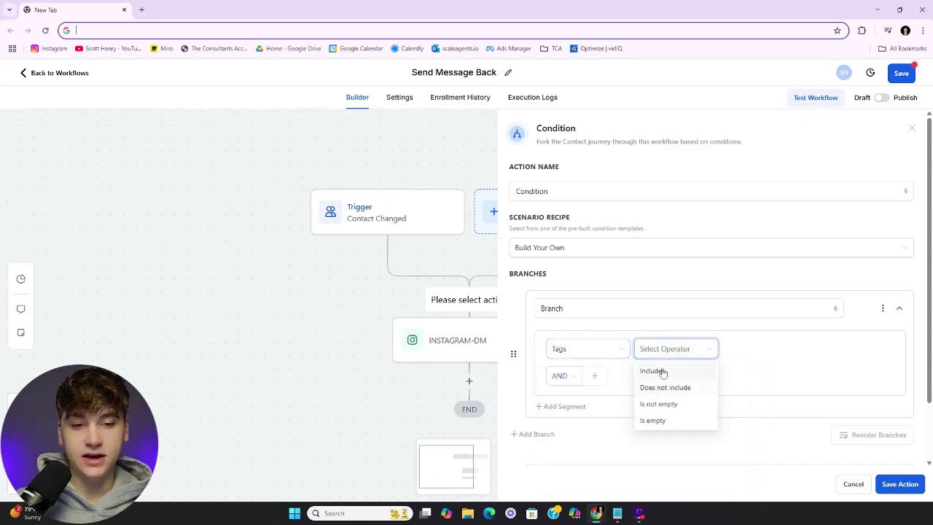
pyautogui.click(656, 370)
pyautogui.click(754, 351)
pyautogui.write('ex')
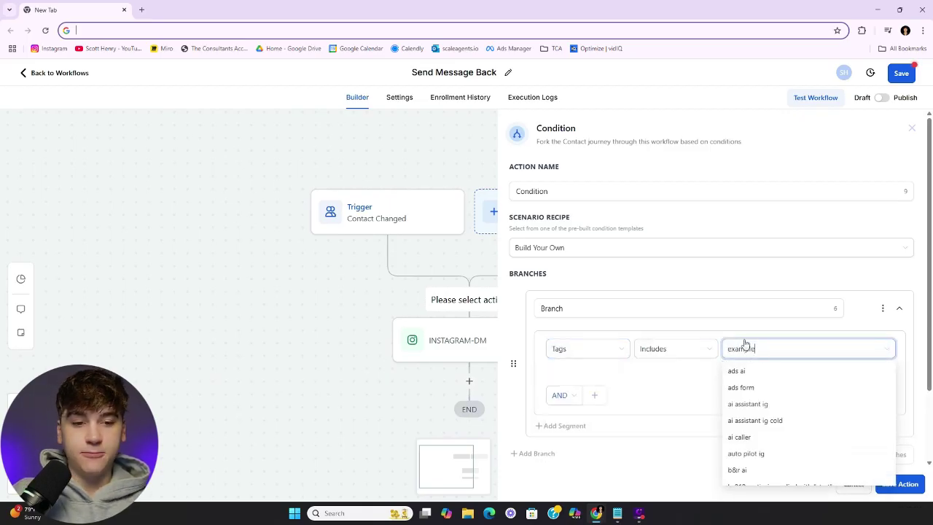
pyautogui.write('ample')
pyautogui.click(758, 372)
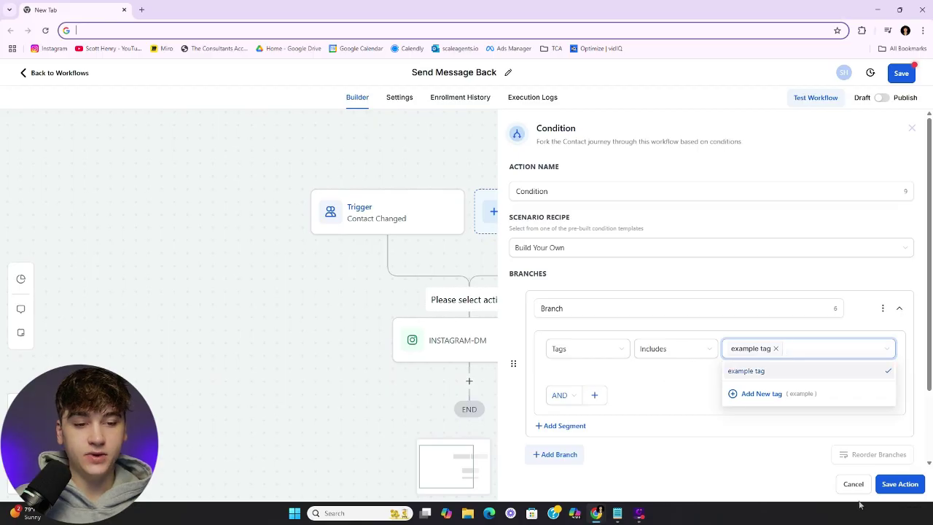
pyautogui.click(885, 487)
# Review the Instagram DM, trigger and condition steps, then publish and save the workflow
pyautogui.scroll(-3, 729, 321)
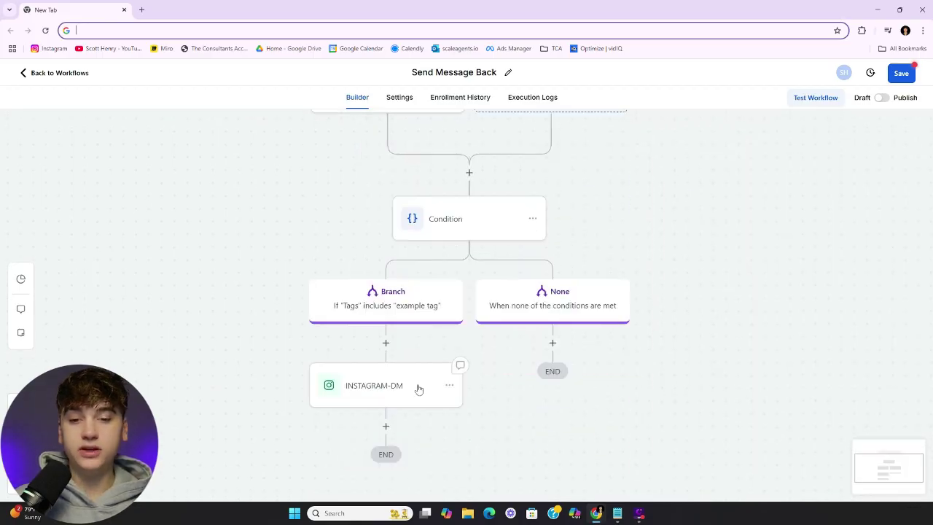
pyautogui.click(419, 390)
pyautogui.scroll(3, 608, 260)
pyautogui.click(386, 196)
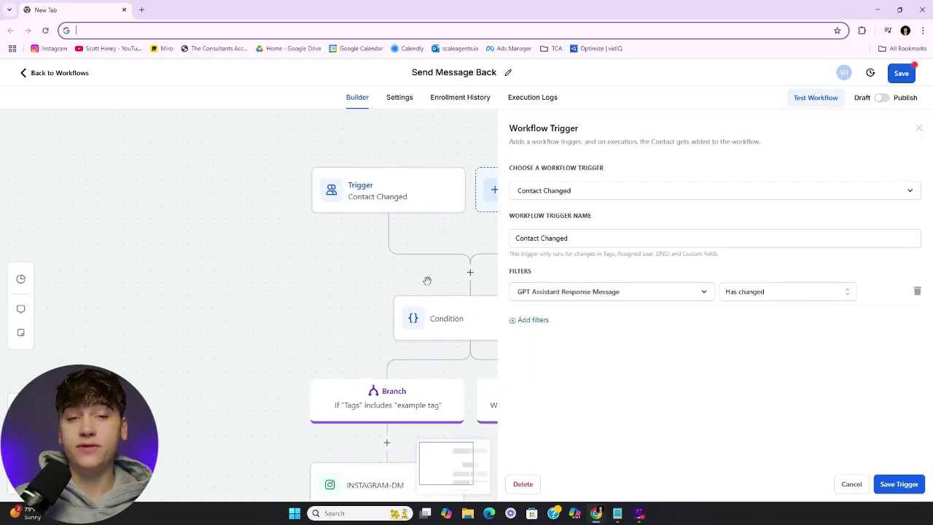
pyautogui.click(419, 319)
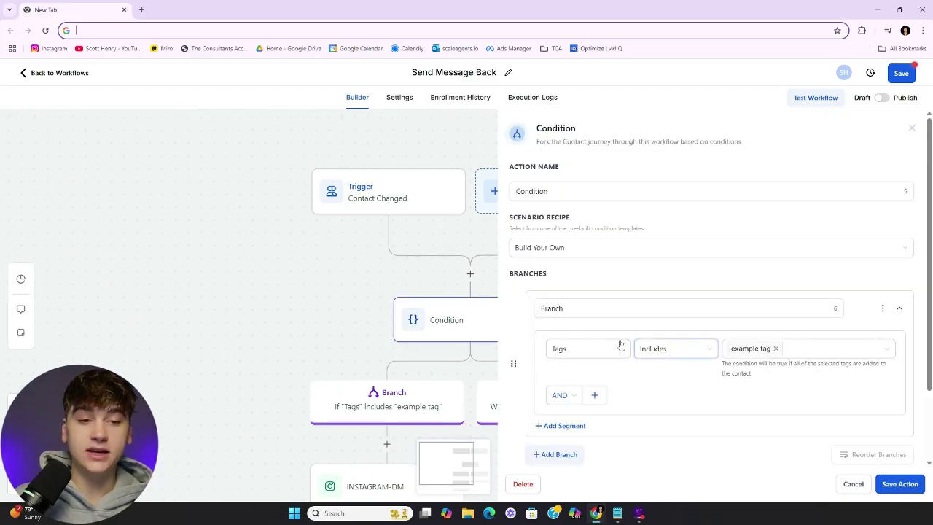
pyautogui.hscroll(2, 383, 279)
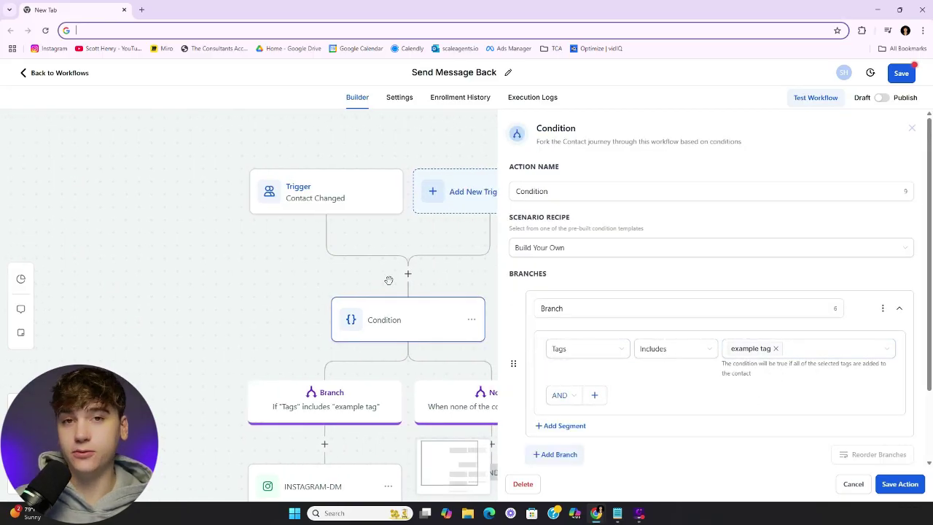
pyautogui.scroll(-2, 387, 280)
pyautogui.click(884, 99)
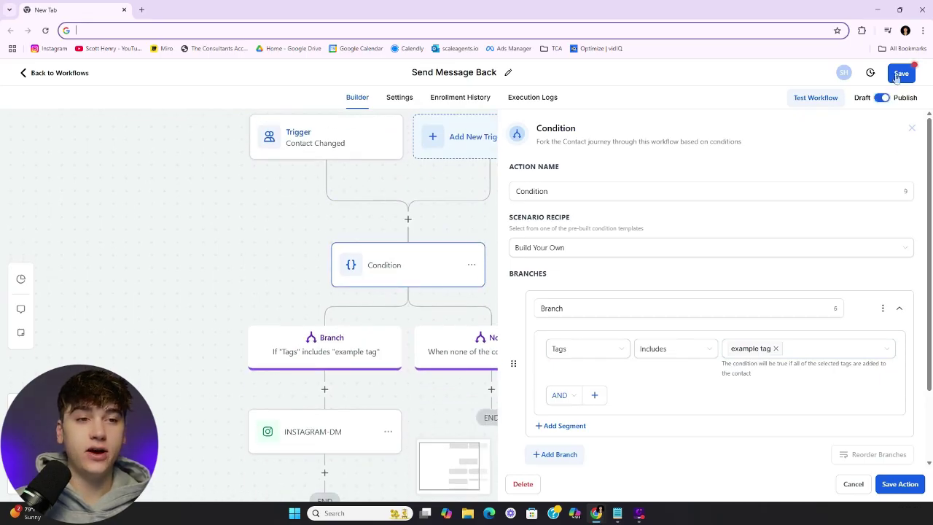
pyautogui.click(900, 73)
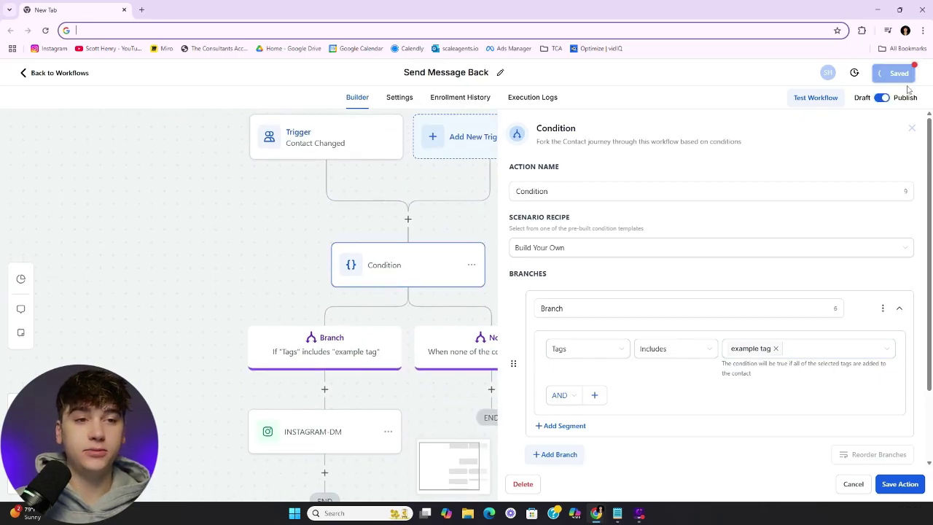
pyautogui.click(912, 129)
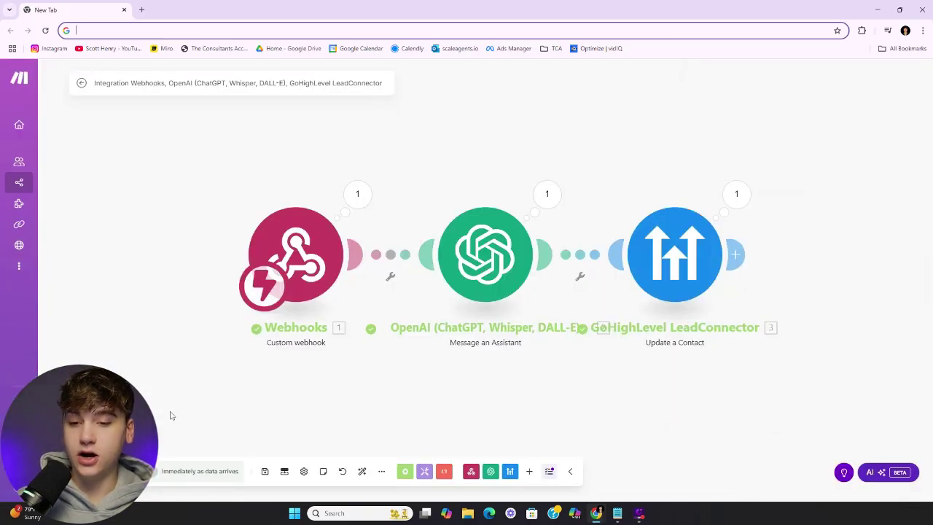
# Bring up Make's All scenarios list, showing the Webhooks → OpenAI → GoHighLevel LeadConnector scenario switched off
pyautogui.click(151, 471)
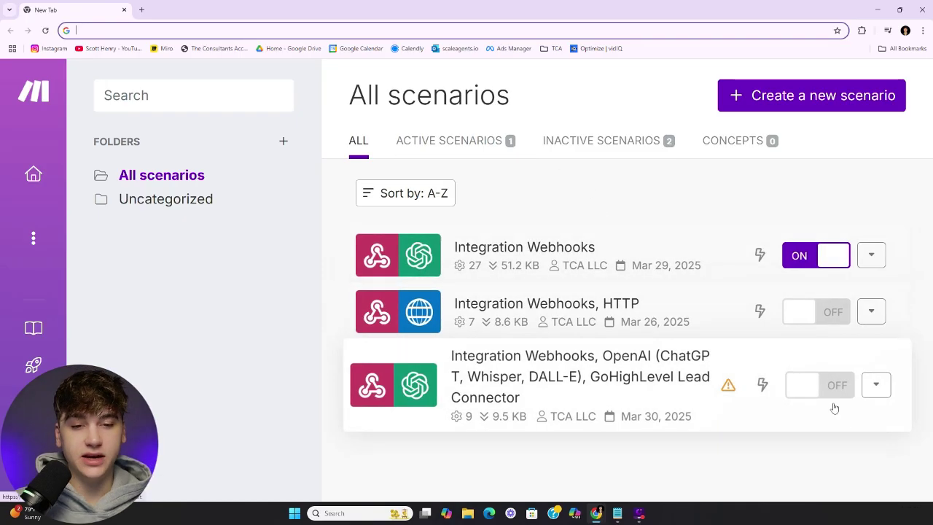
# Switch the third scenario ON, choosing Delete old data for its webhook queue, then open it
pyautogui.click(818, 386)
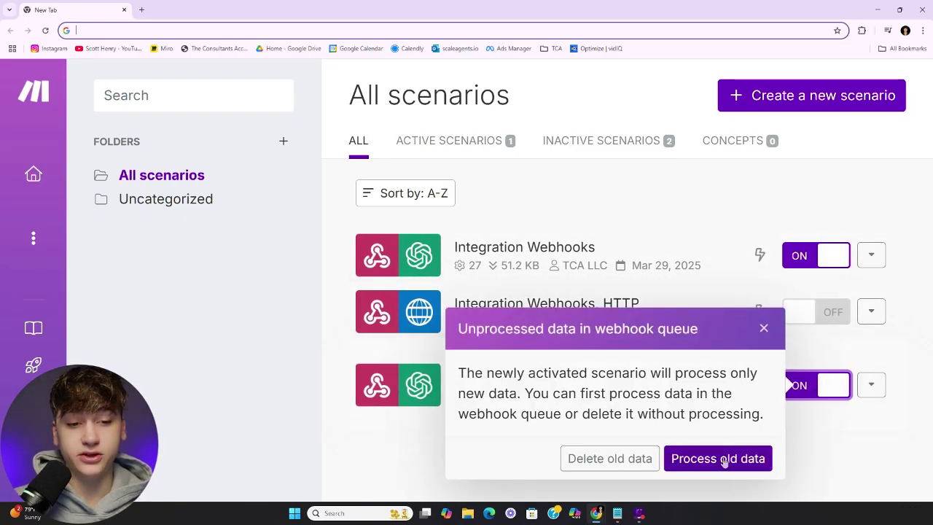
pyautogui.click(609, 459)
pyautogui.click(639, 243)
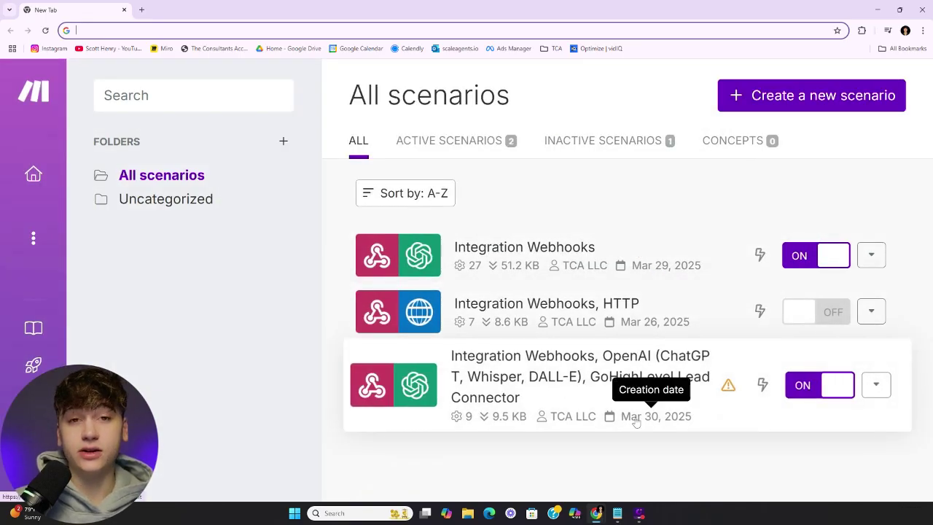
pyautogui.click(536, 375)
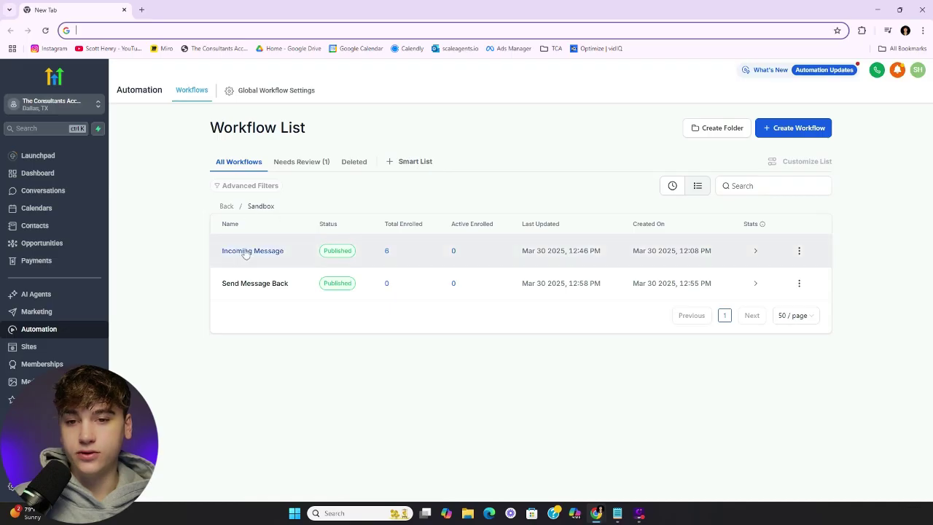
# Check the execution logs of Incoming Message and Send Message Back, then return to Send Message Back's diagram
pyautogui.click(245, 253)
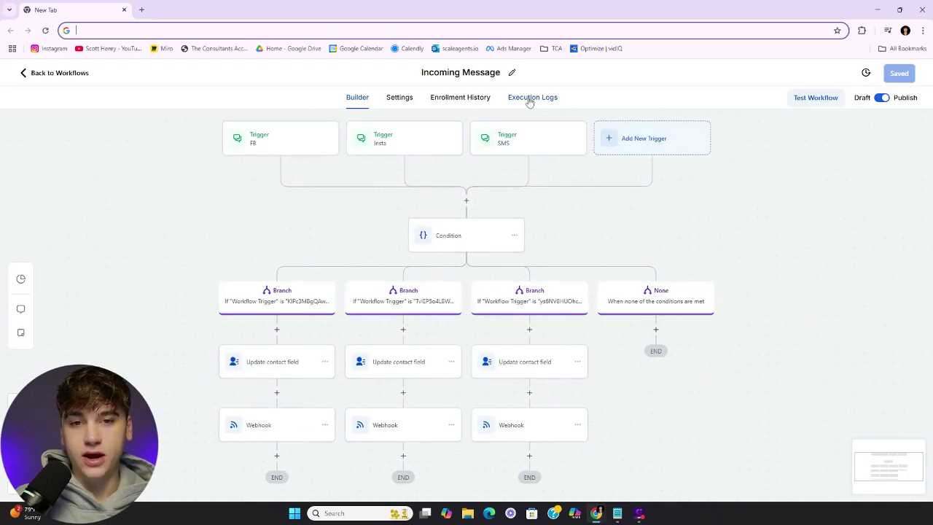
pyautogui.click(530, 100)
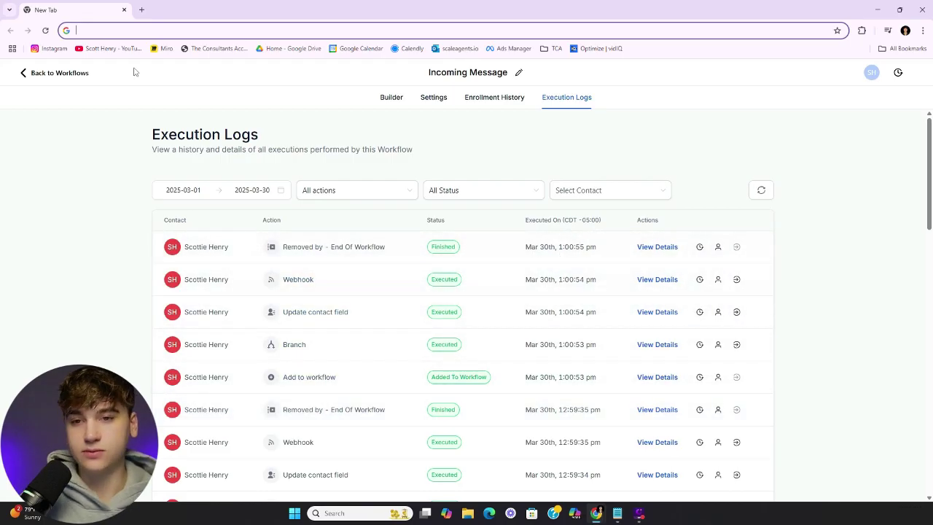
pyautogui.click(82, 73)
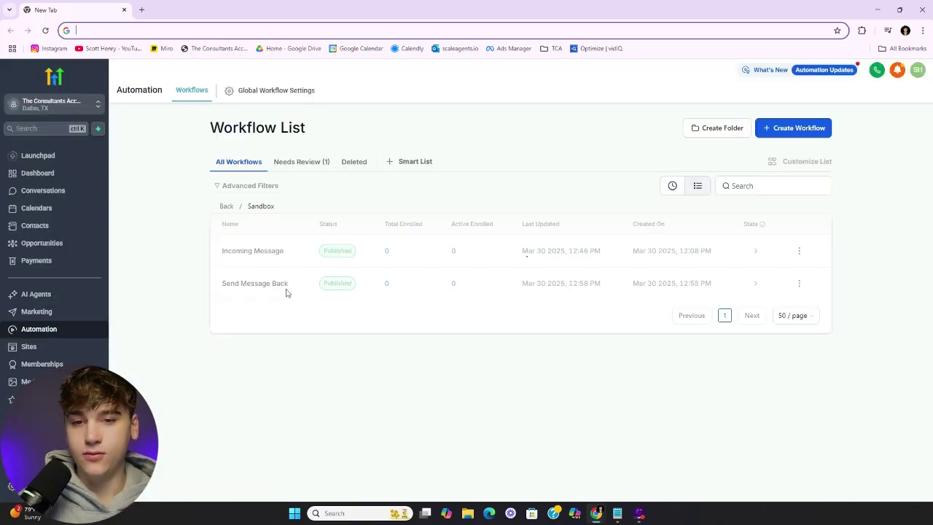
pyautogui.click(269, 287)
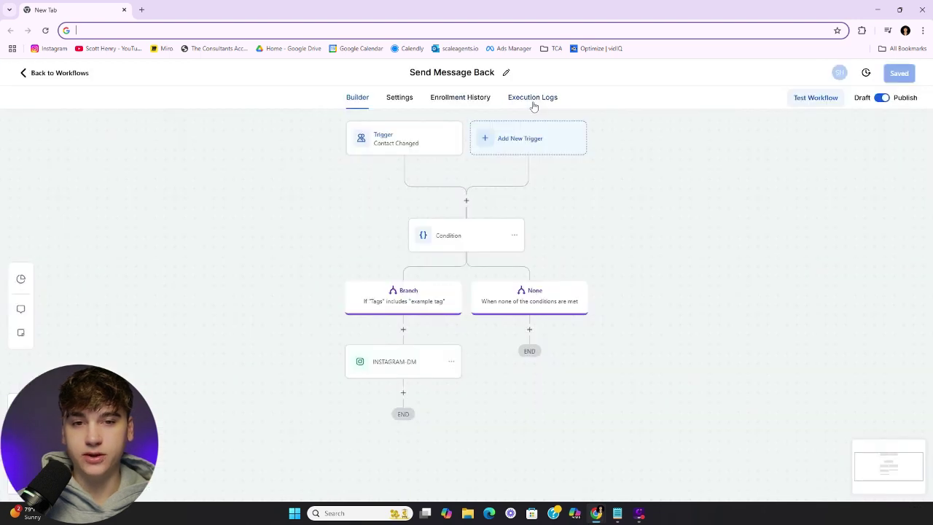
pyautogui.click(532, 99)
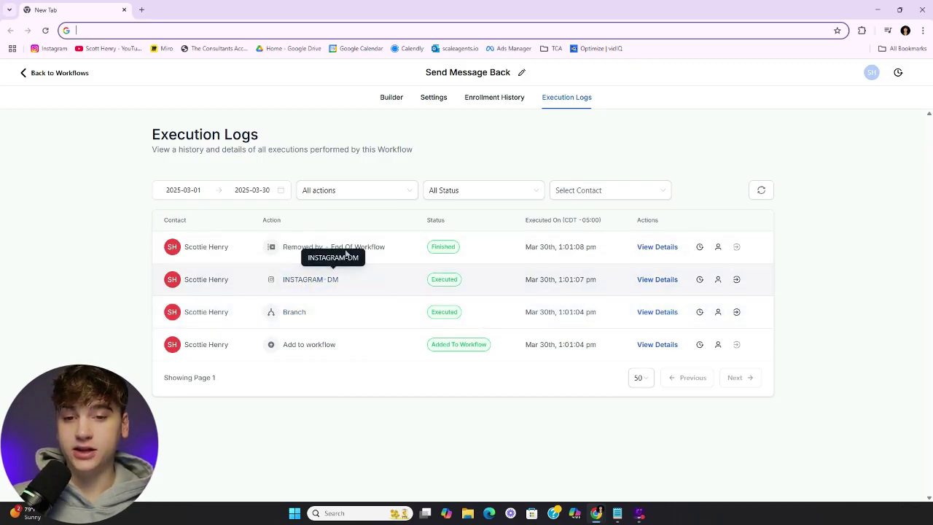
pyautogui.click(391, 98)
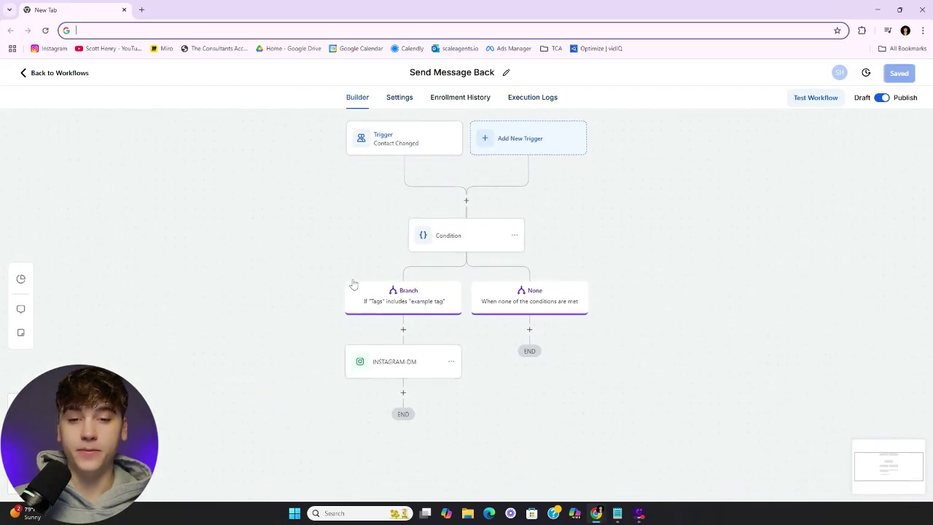
# Open the INSTAGRAM-DM step, which sends {{contact.gpt_assistant_response_message}}
pyautogui.click(380, 368)
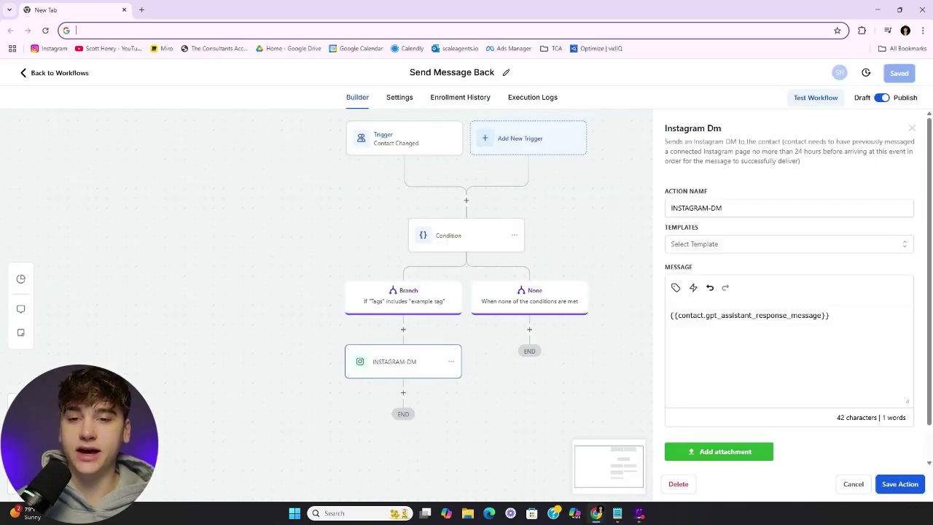
# Add a Wait step with duration 1 below the branch, then delete it again
pyautogui.click(403, 329)
pyautogui.write('wait')
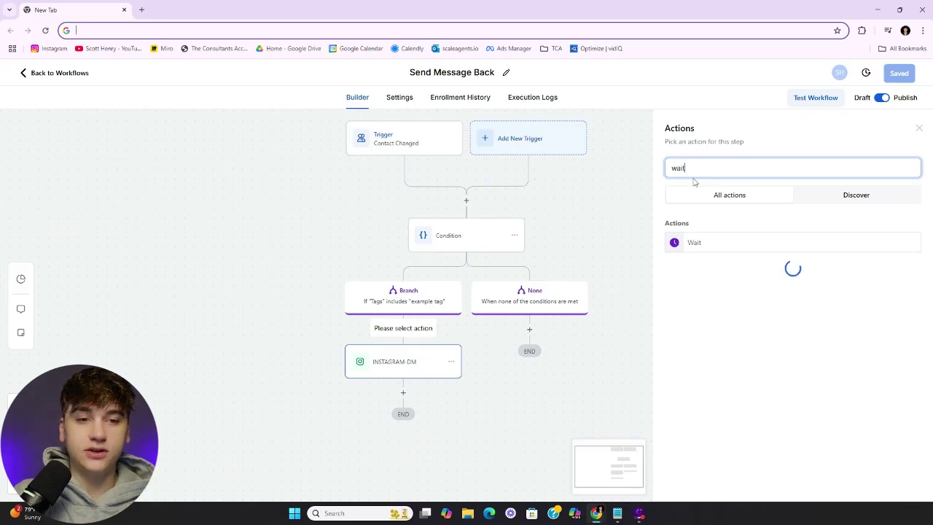
pyautogui.click(695, 244)
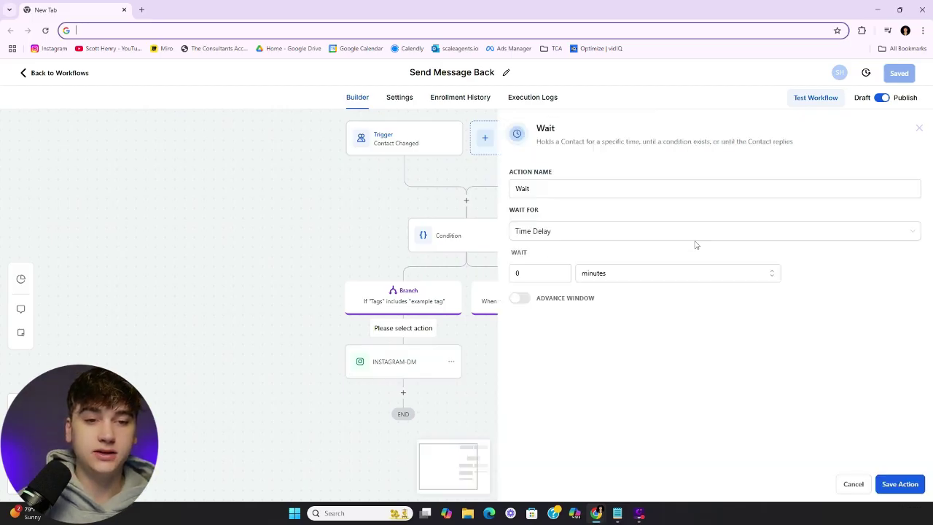
pyautogui.click(538, 273)
pyautogui.click(619, 316)
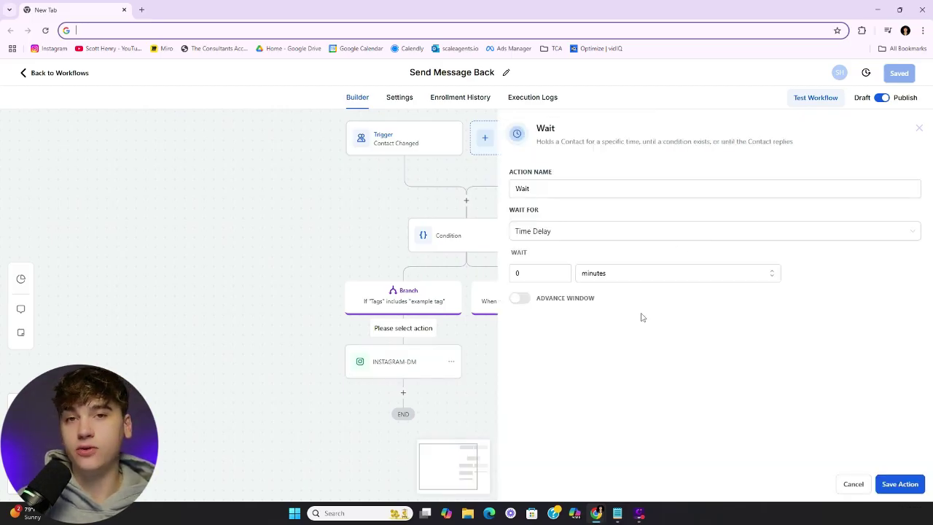
pyautogui.press('Tab')
pyautogui.write('1')
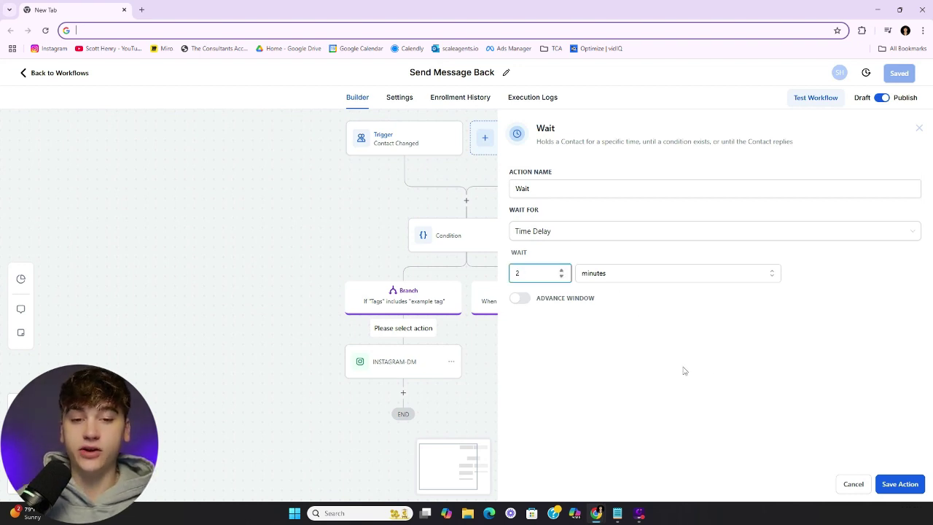
pyautogui.click(901, 484)
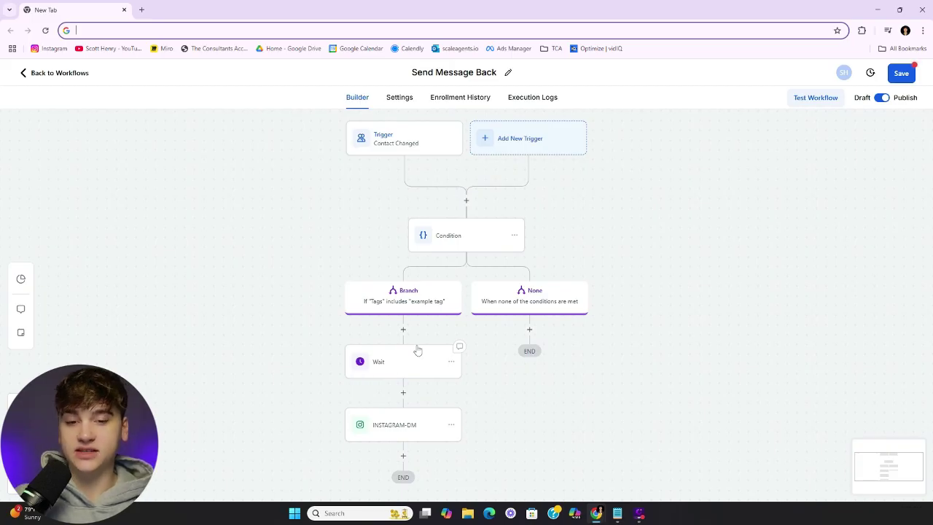
pyautogui.scroll(-1, 418, 351)
pyautogui.click(445, 342)
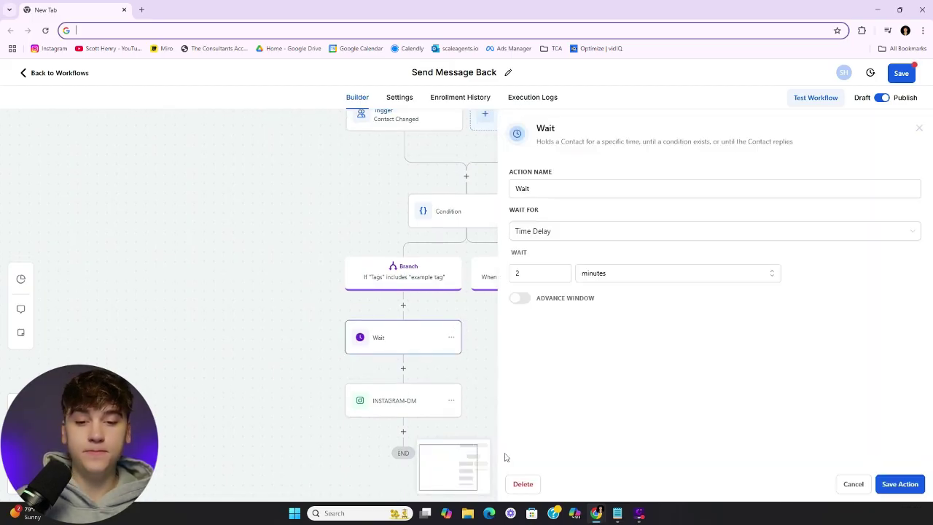
pyautogui.click(524, 484)
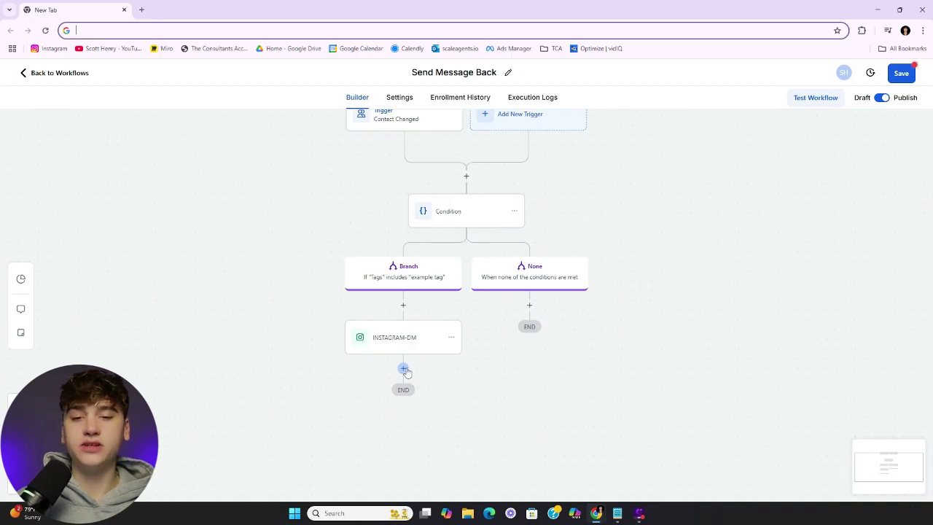
# After INSTAGRAM-DM, add Create Or Update Opportunity set to AI Sales Pipeline, stage Talking With AI
pyautogui.click(404, 369)
pyautogui.write('op')
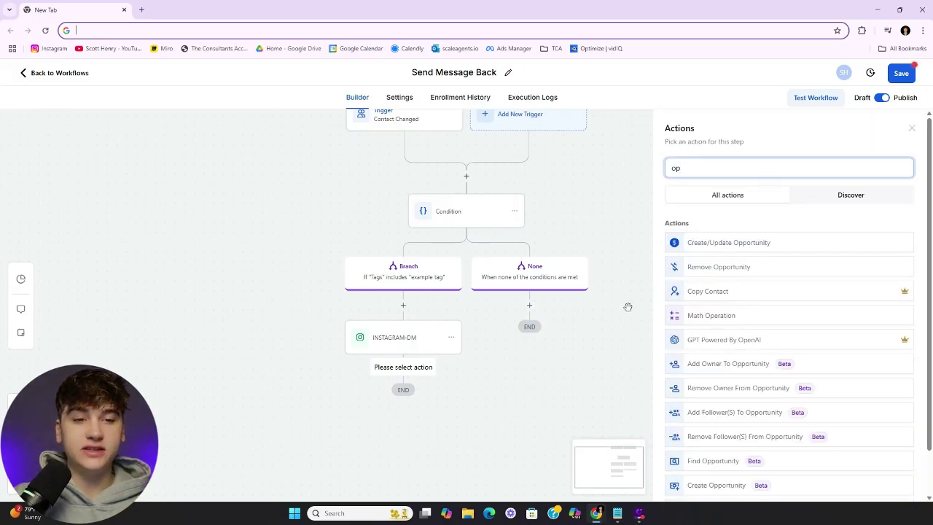
pyautogui.click(709, 243)
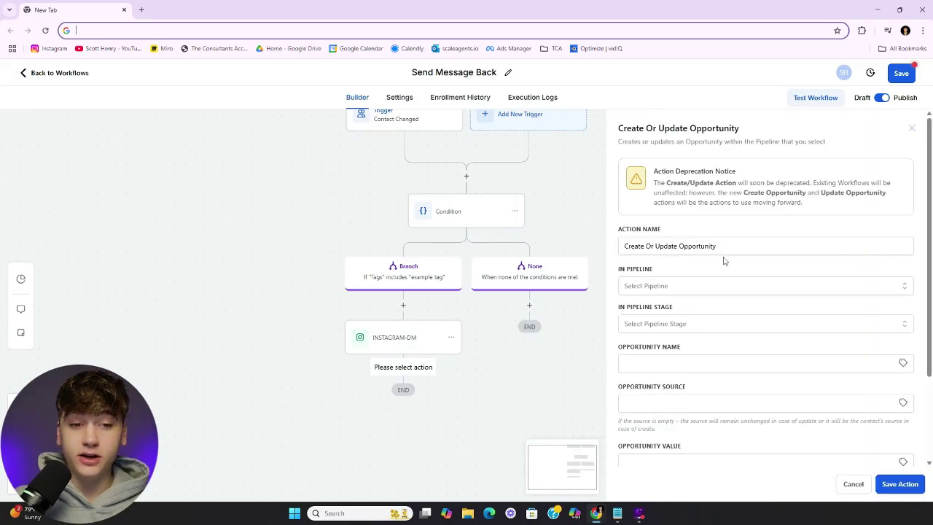
pyautogui.click(697, 292)
pyautogui.click(667, 330)
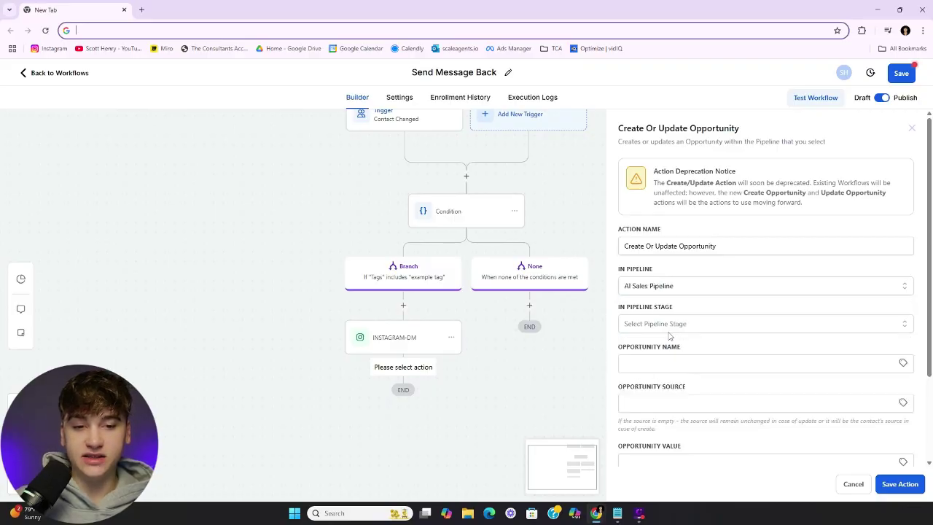
pyautogui.click(669, 328)
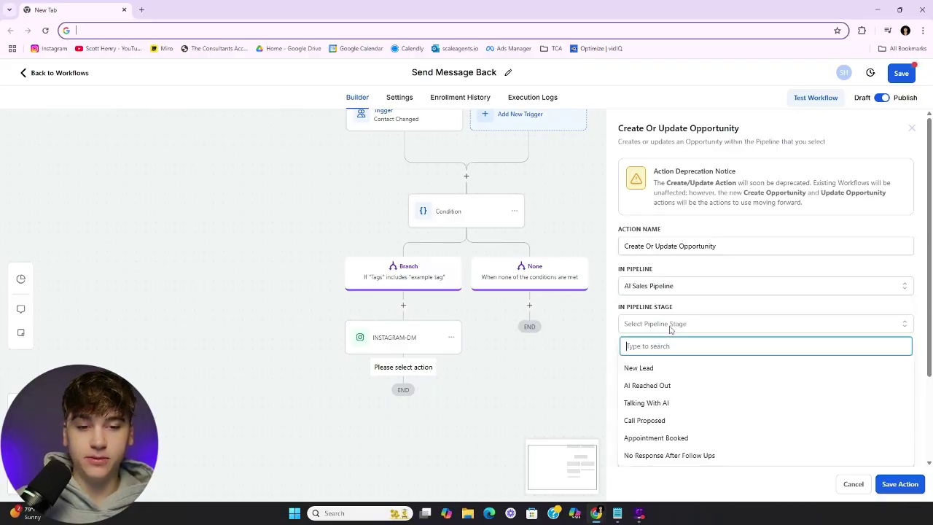
pyautogui.click(676, 405)
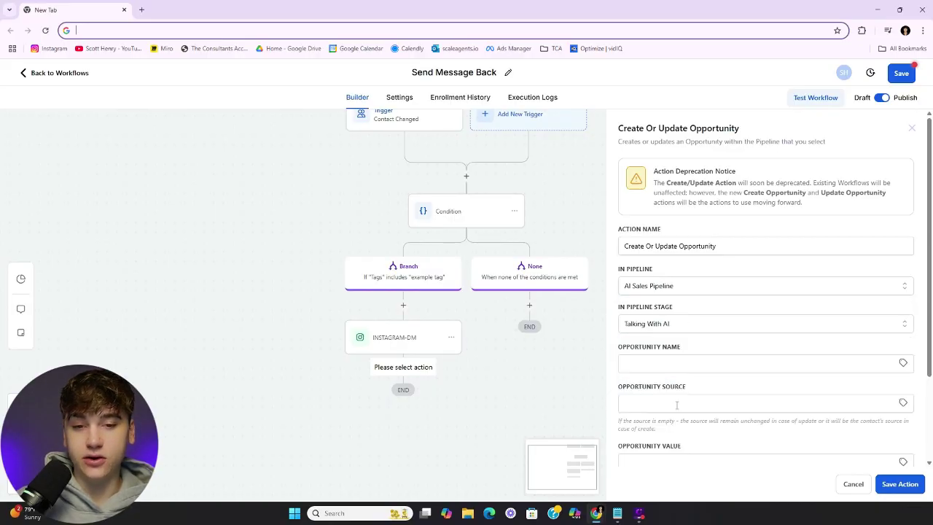
pyautogui.click(904, 484)
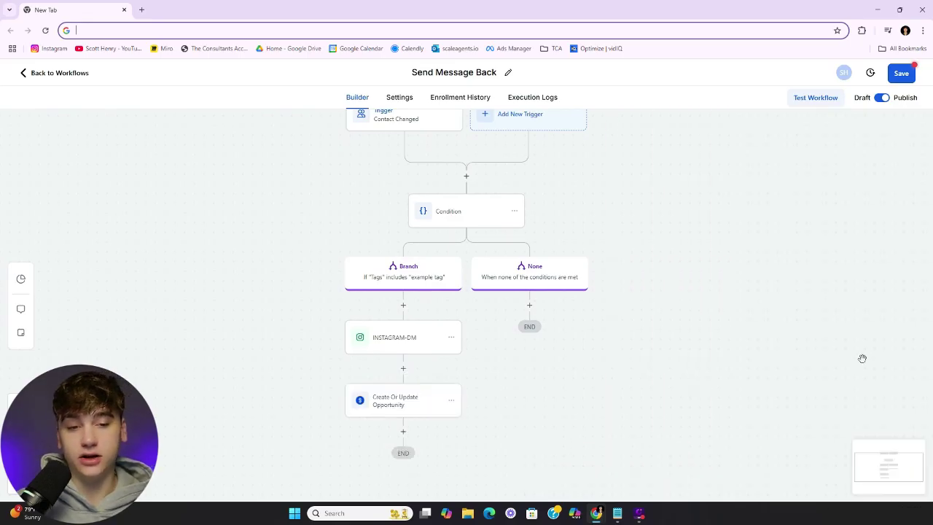
# Save the Send Message Back workflow and go back to the workflow list
pyautogui.moveTo(567, 231); pyautogui.dragTo(635, 262)
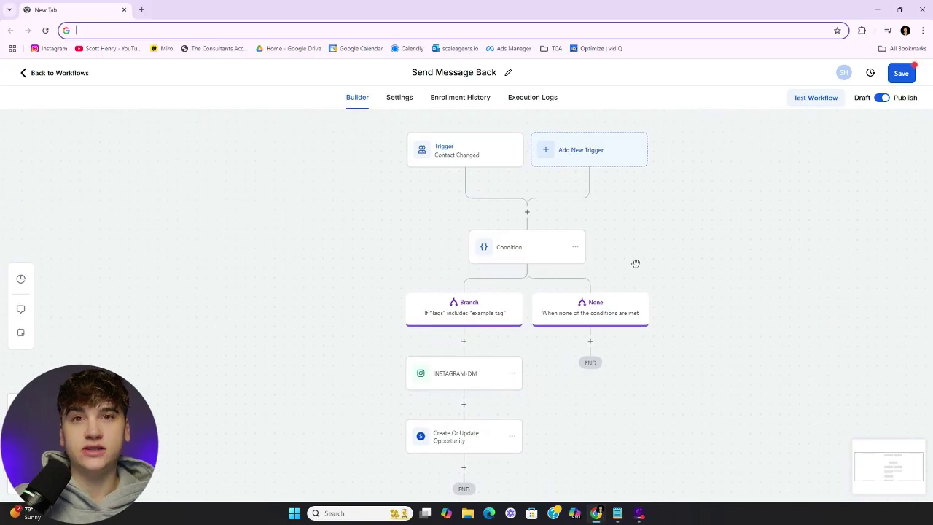
pyautogui.click(900, 74)
pyautogui.click(58, 73)
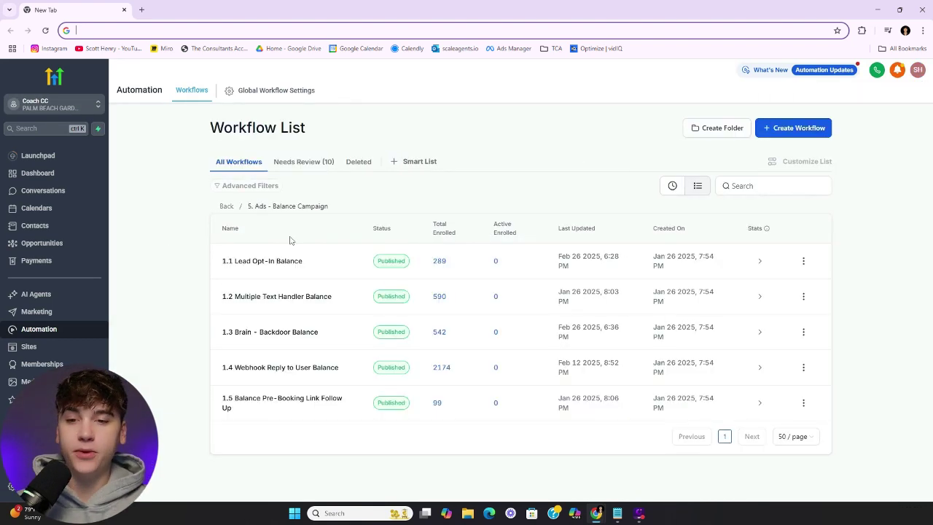
# Highlight the 1.1 Lead Opt-In Balance workflow name in the Balance Campaign folder, then deselect it
pyautogui.moveTo(319, 265); pyautogui.dragTo(205, 265)
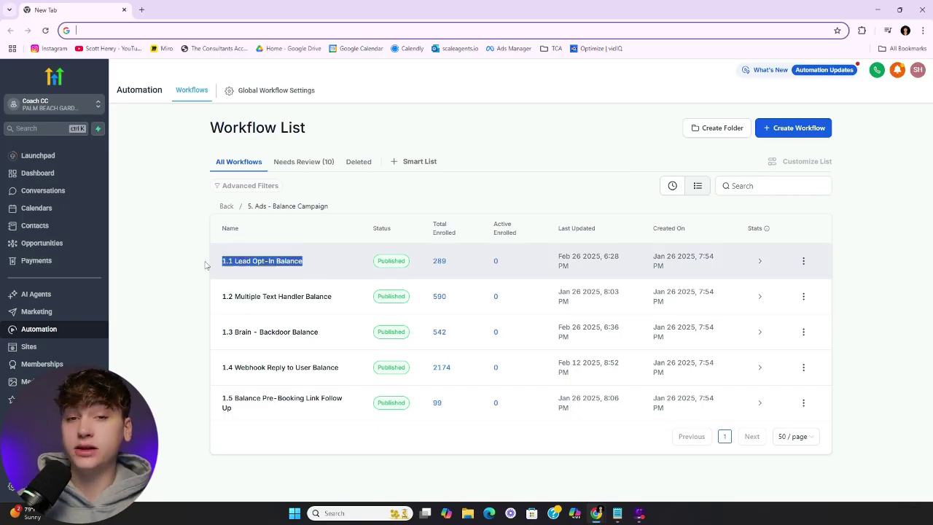
pyautogui.click(198, 273)
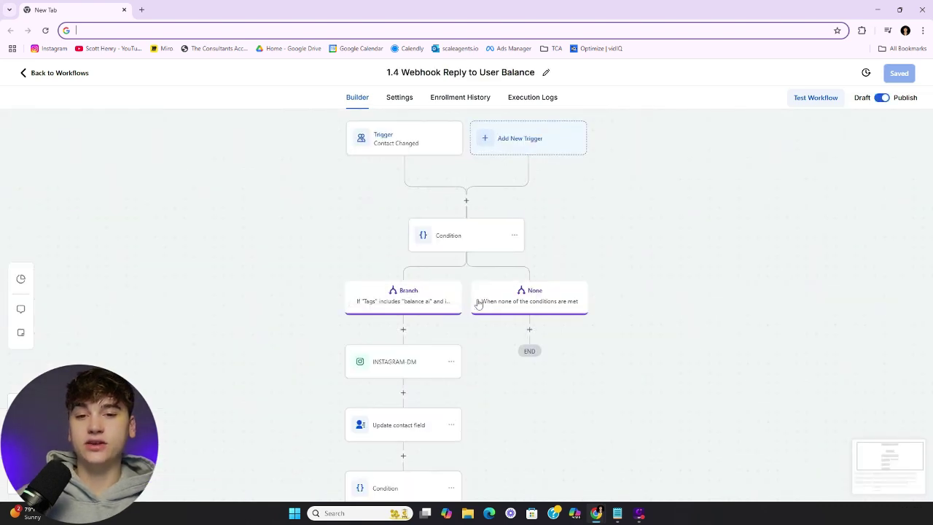
# Inspect the trigger's settings and the first Condition's branch rules, then close them
pyautogui.scroll(-1, 617, 252)
pyautogui.scroll(1, 617, 252)
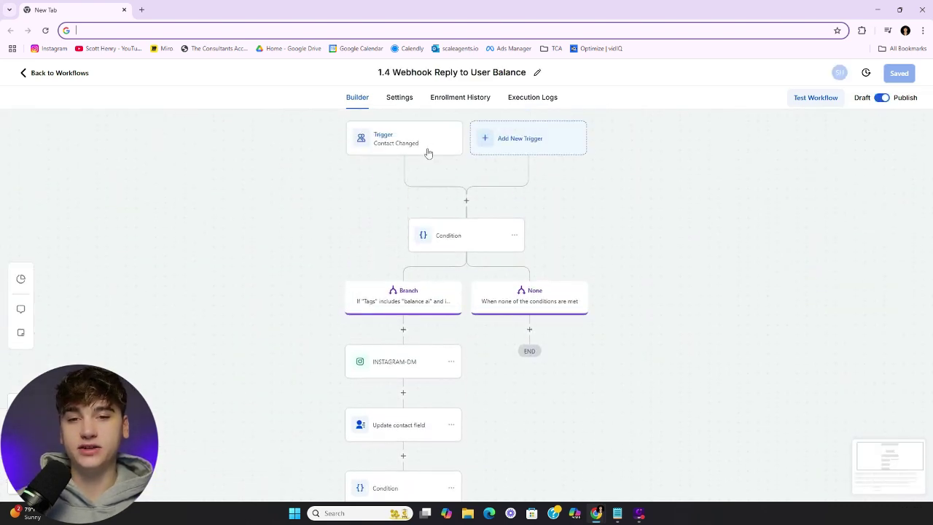
pyautogui.click(428, 153)
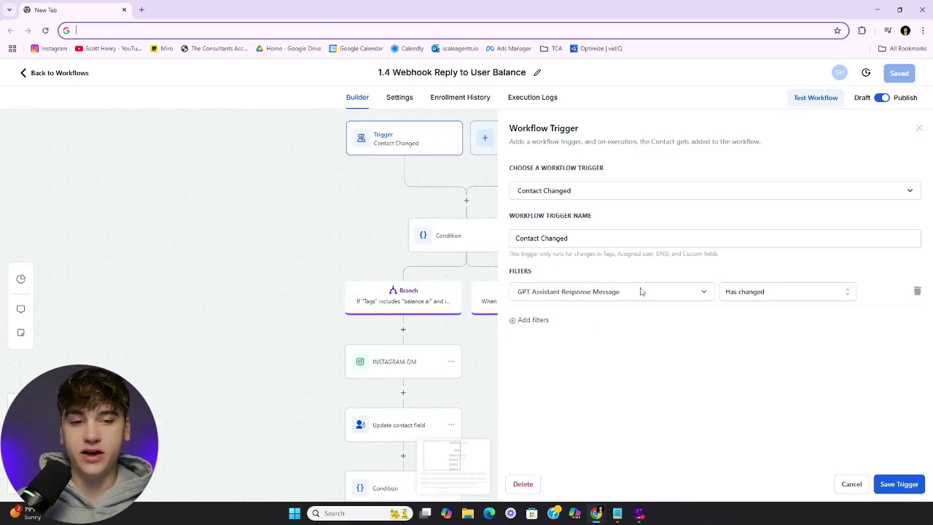
pyautogui.moveTo(323, 243); pyautogui.dragTo(273, 204)
pyautogui.click(391, 211)
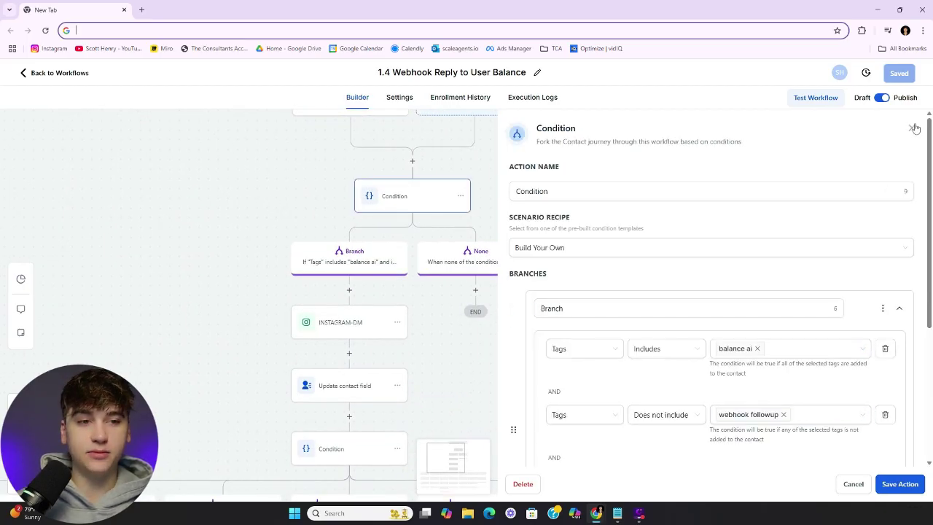
pyautogui.scroll(-2, 718, 376)
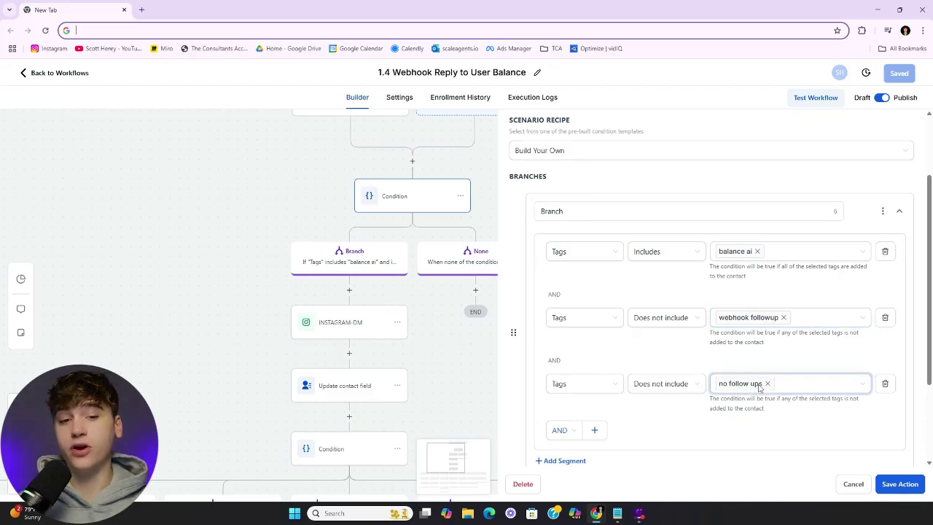
pyautogui.scroll(3, 759, 384)
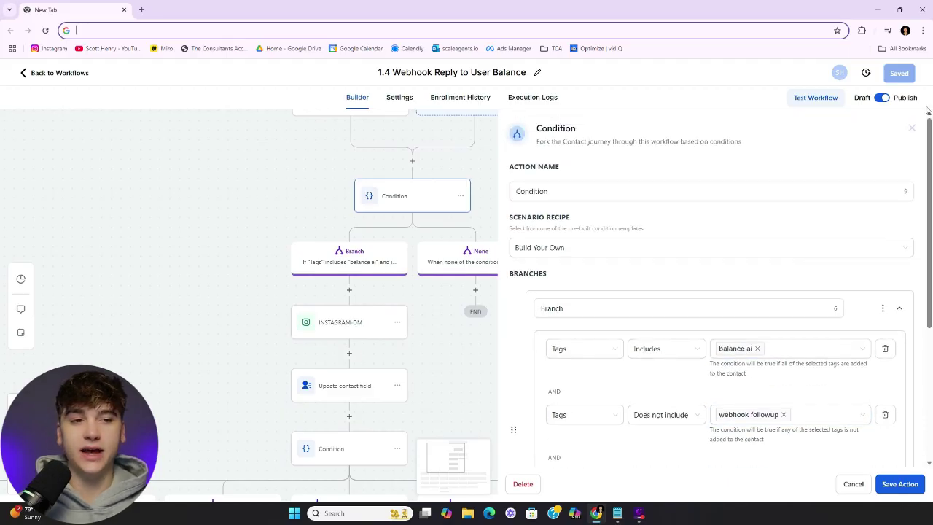
pyautogui.click(912, 132)
# Pan to the lower branches, recheck the trigger, and open the second Condition's settings
pyautogui.moveTo(581, 375); pyautogui.dragTo(619, 345)
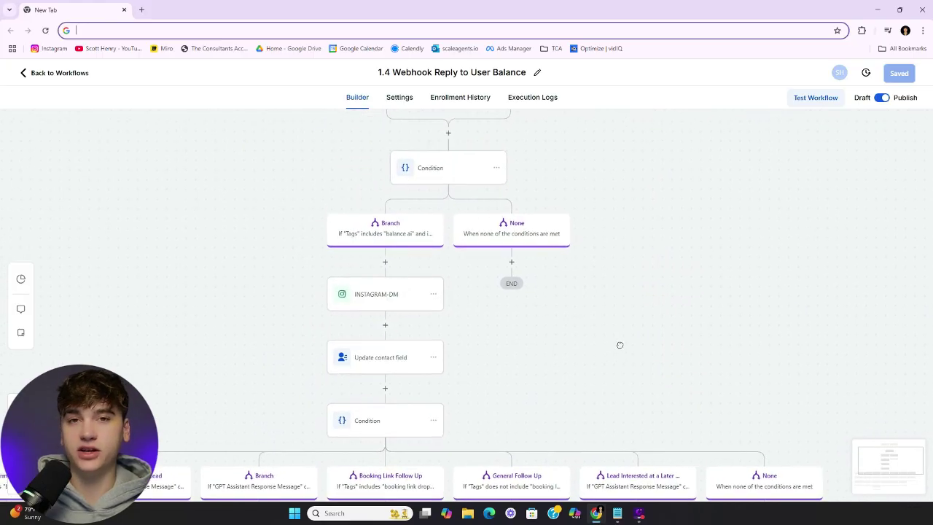
pyautogui.scroll(-2, 617, 346)
pyautogui.scroll(-5, 615, 354)
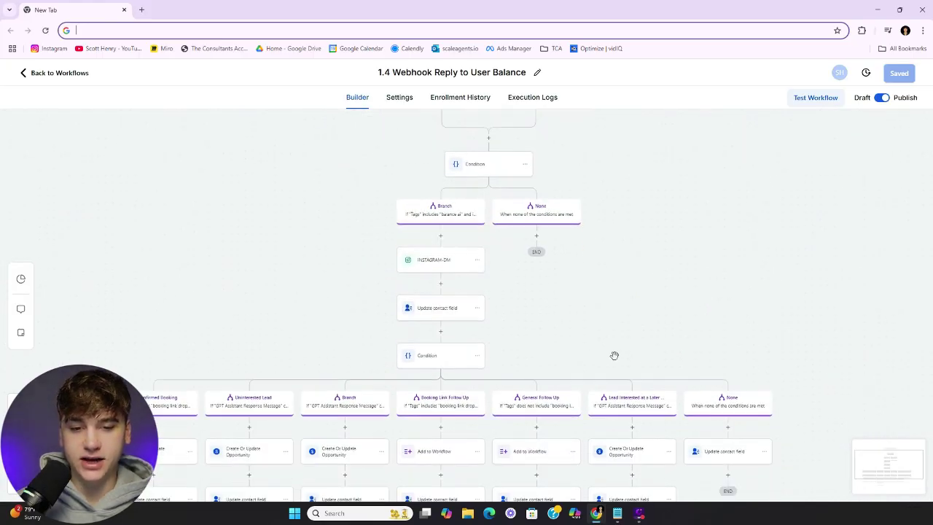
pyautogui.moveTo(596, 272); pyautogui.dragTo(574, 402)
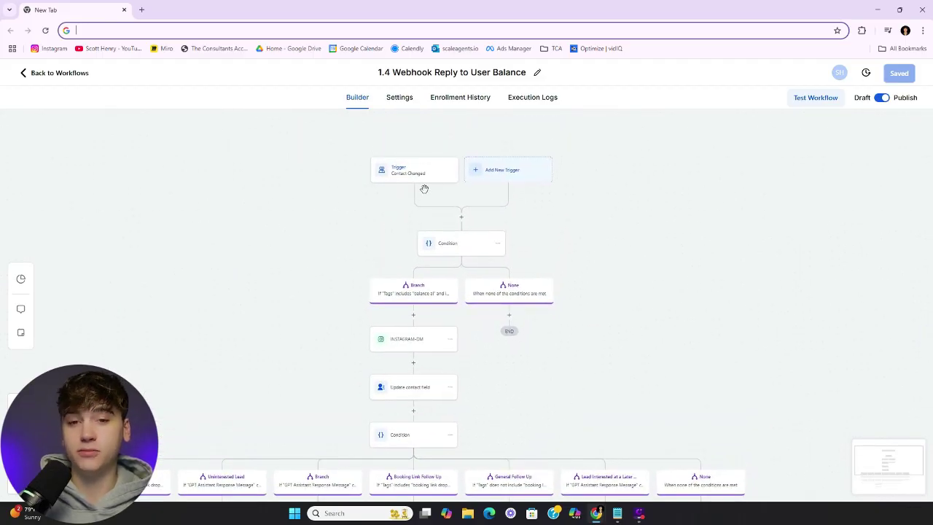
pyautogui.click(421, 181)
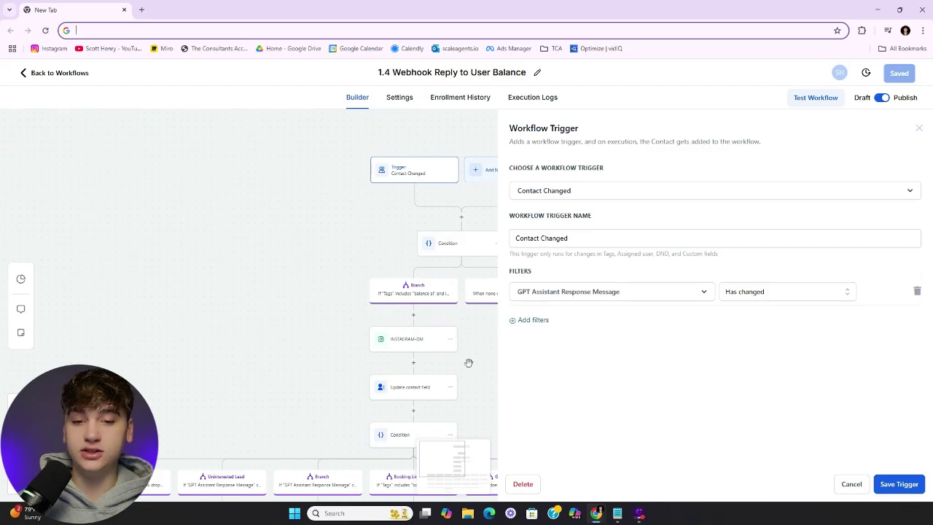
pyautogui.moveTo(406, 412); pyautogui.dragTo(355, 255)
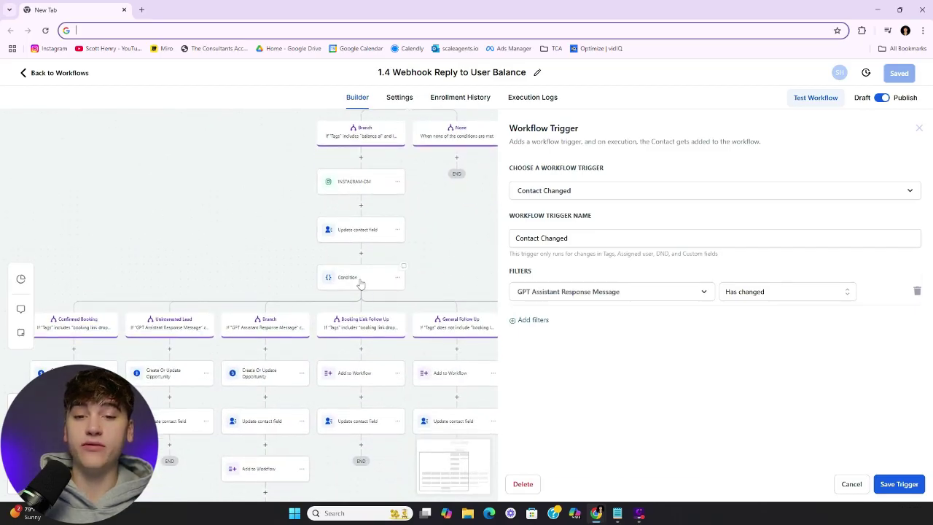
pyautogui.click(360, 283)
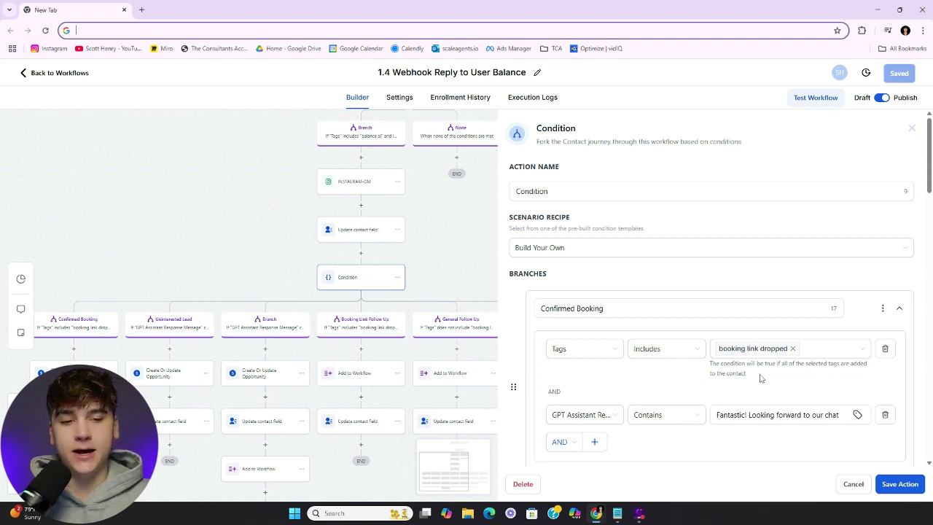
# Inspect the Confirmed Booking branch's opportunity step and the step clearing GPT Assistant Response Message
pyautogui.click(911, 128)
pyautogui.moveTo(521, 287); pyautogui.dragTo(610, 218)
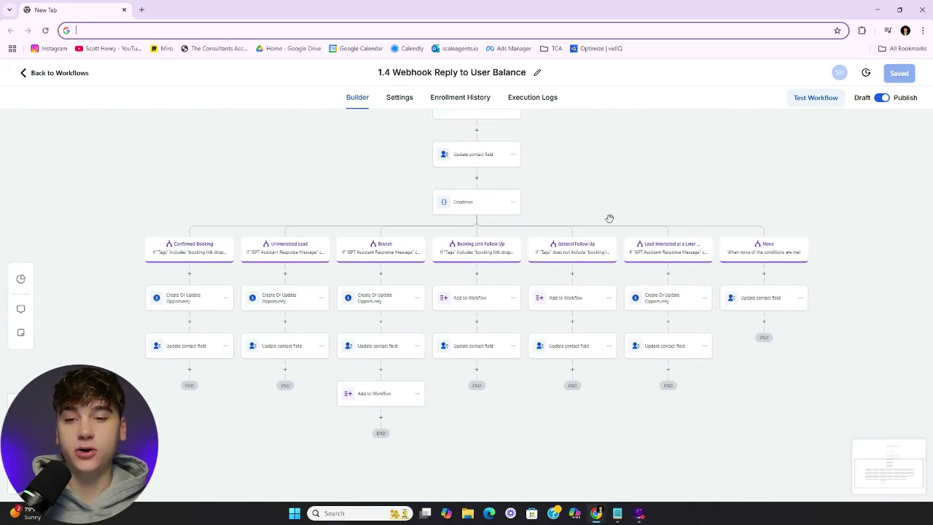
pyautogui.click(207, 306)
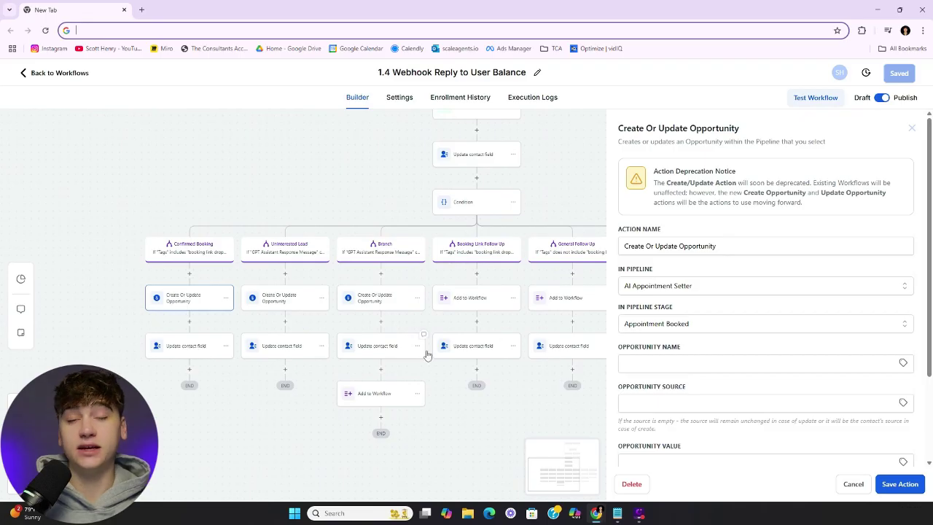
pyautogui.click(197, 353)
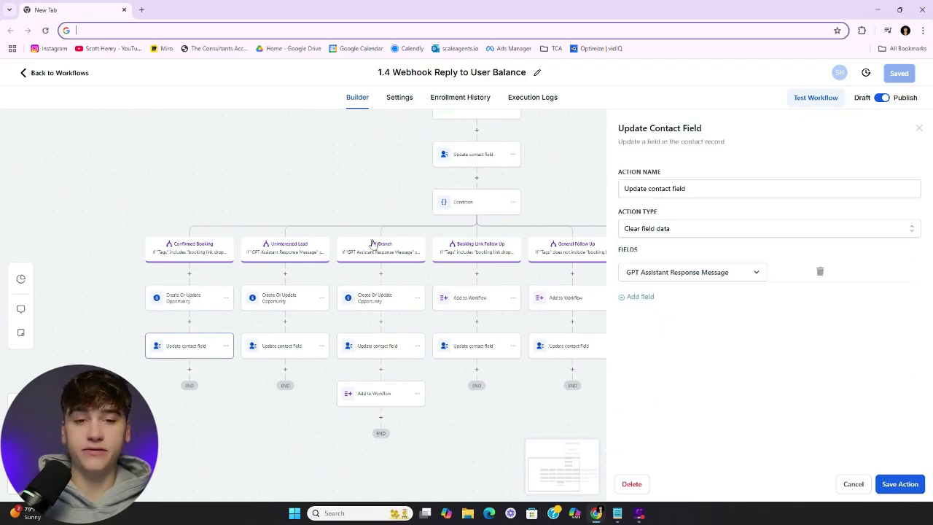
pyautogui.moveTo(369, 188); pyautogui.dragTo(283, 178)
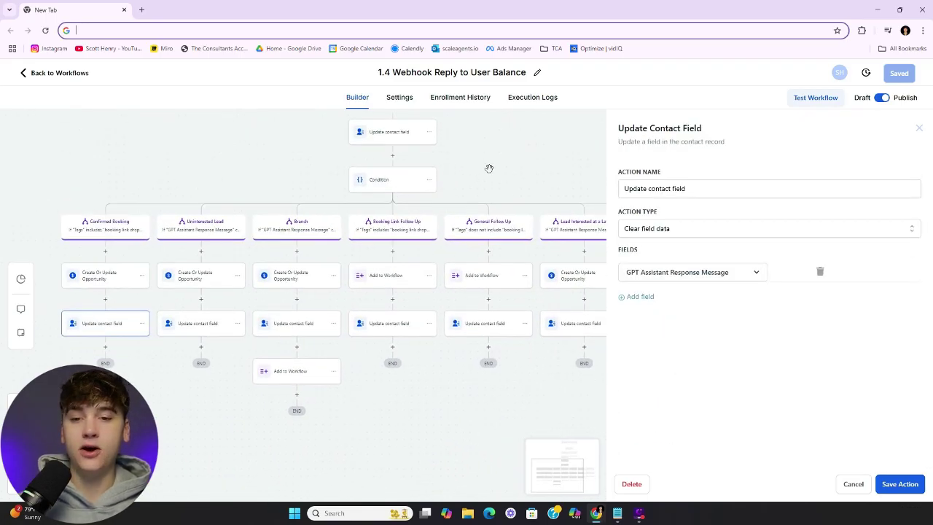
pyautogui.click(919, 129)
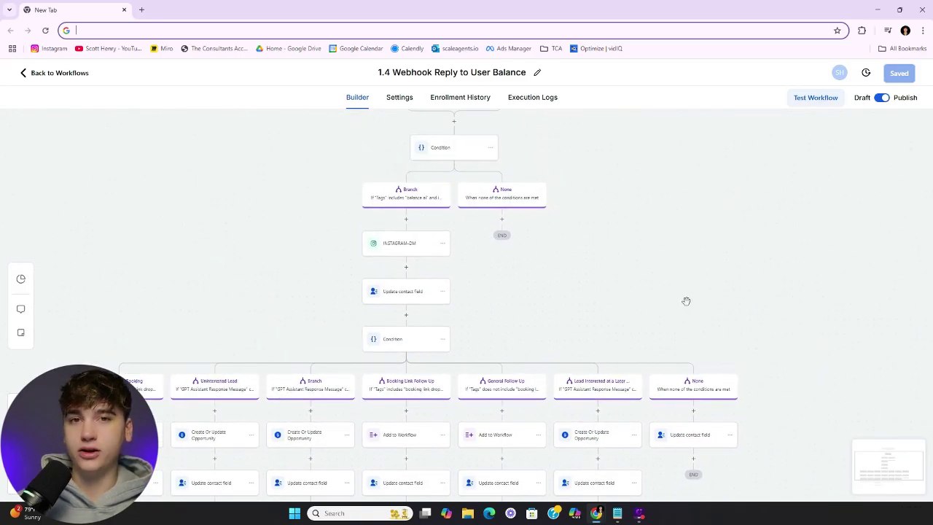
# Open the third branch's Add to Workflow step targeting 1.5 UNIVERSAL Pre-Booking Link Follow Up
pyautogui.scroll(-2, 695, 301)
pyautogui.moveTo(675, 333); pyautogui.dragTo(645, 286)
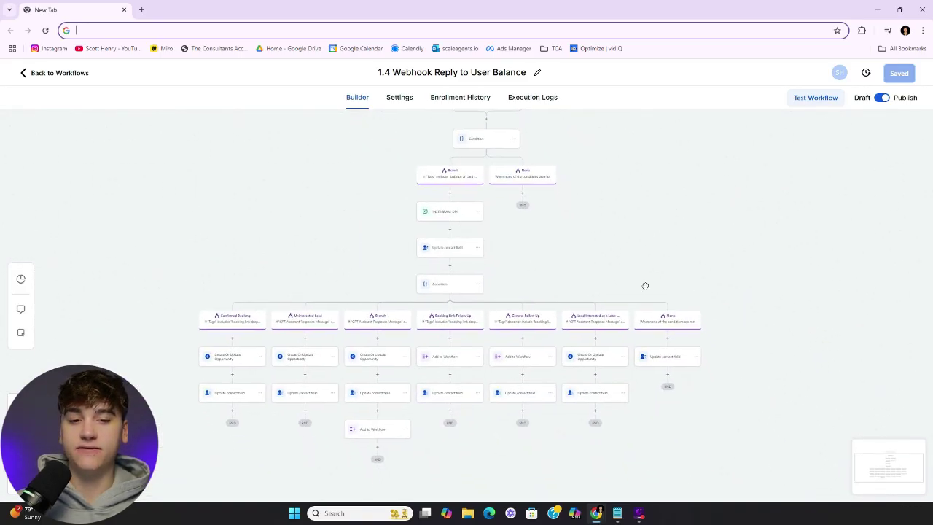
pyautogui.click(386, 392)
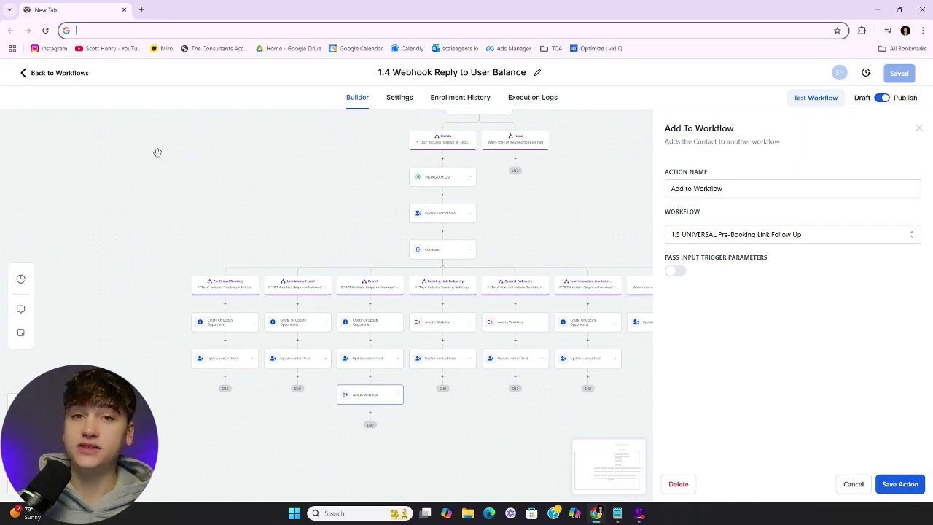
# Scroll the canvas and close the Add to Workflow settings panel
pyautogui.scroll(4, 433, 221)
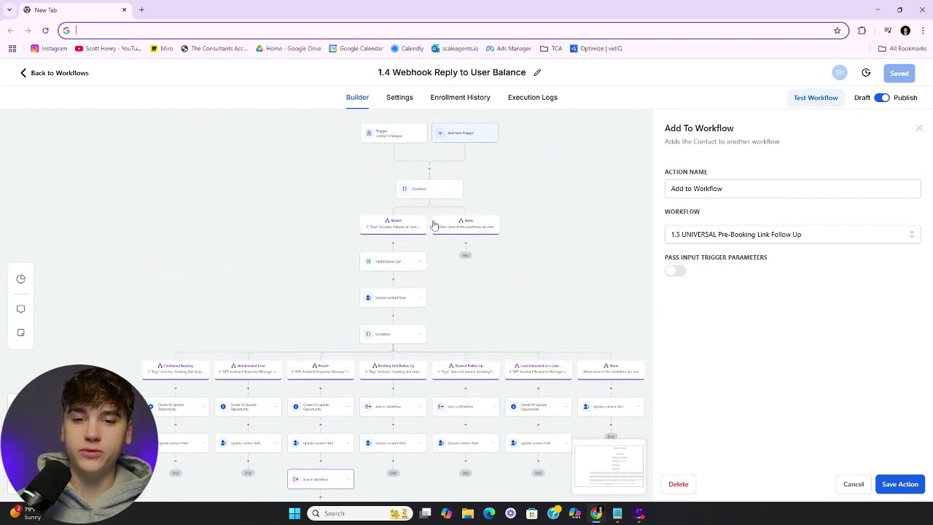
pyautogui.scroll(3, 408, 328)
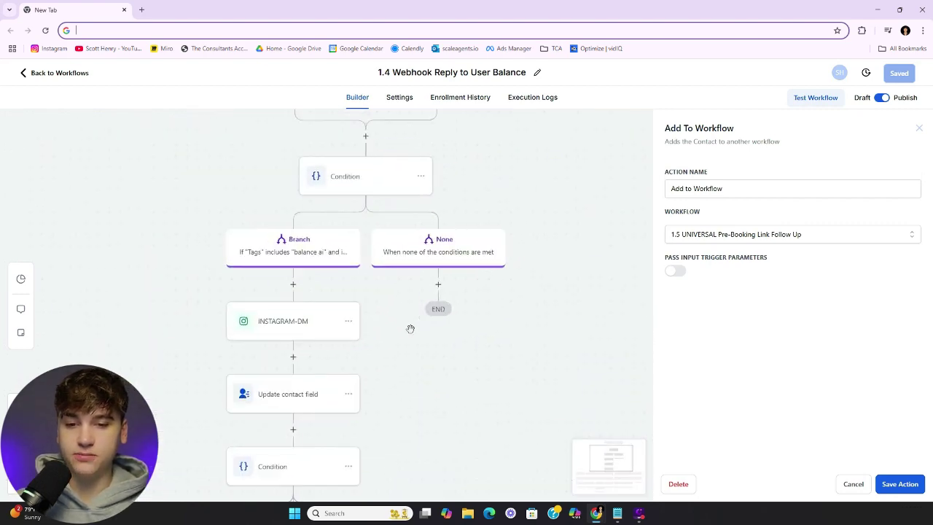
pyautogui.scroll(-1, 370, 362)
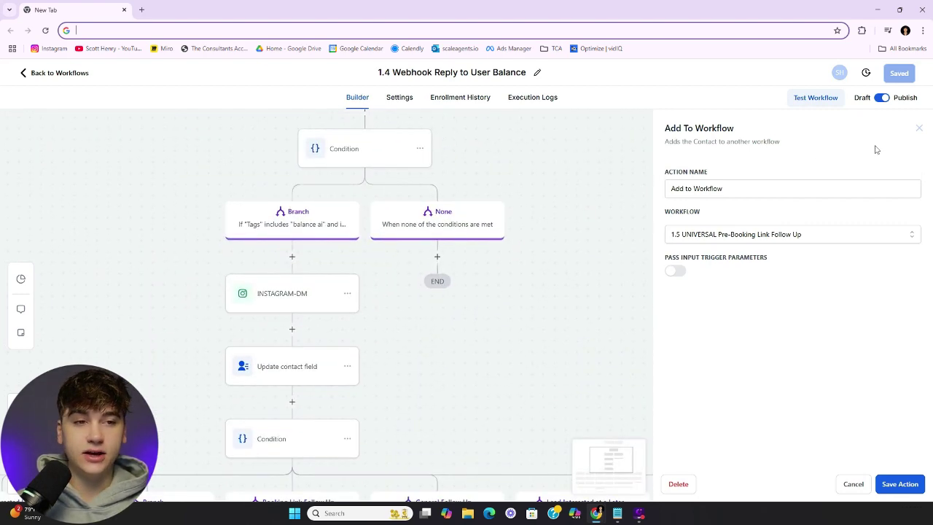
pyautogui.click(920, 133)
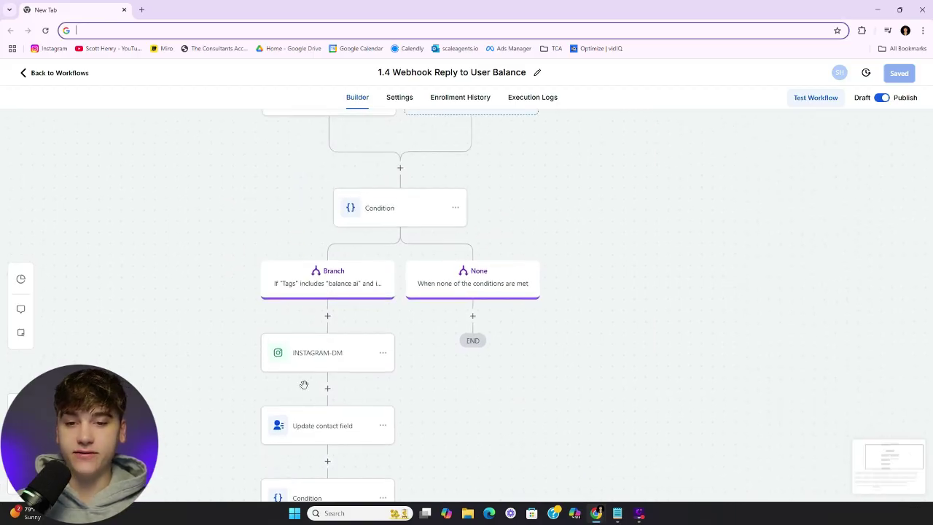
# Draft an Add To Workflow step below INSTAGRAM-DM, search workflows for '1.5', discard it, and leave the builder
pyautogui.click(328, 390)
pyautogui.write('add to work')
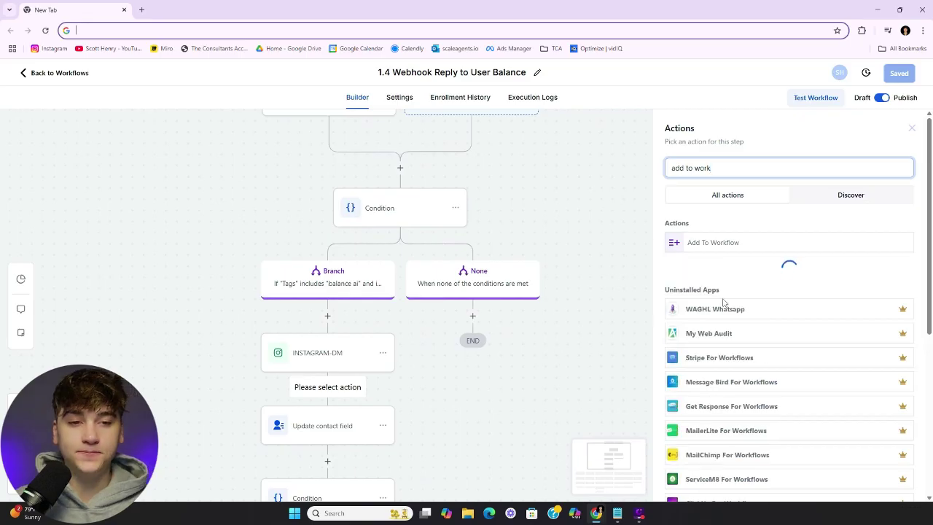
pyautogui.click(766, 242)
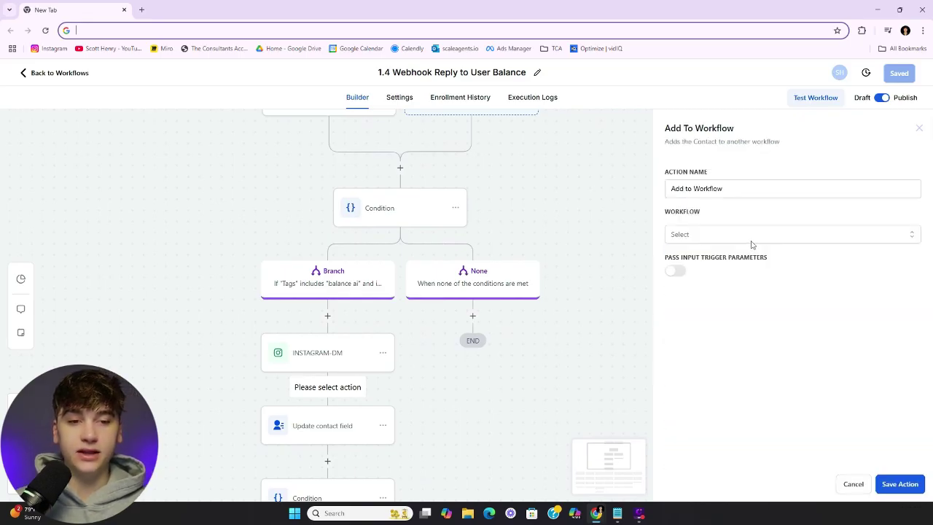
pyautogui.click(751, 241)
pyautogui.write('1.5')
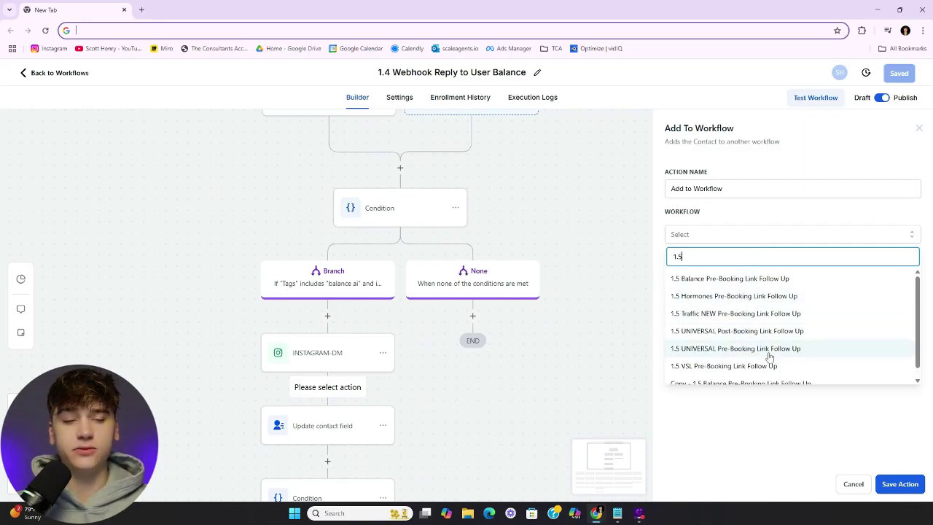
pyautogui.scroll(-1, 774, 355)
pyautogui.click(919, 127)
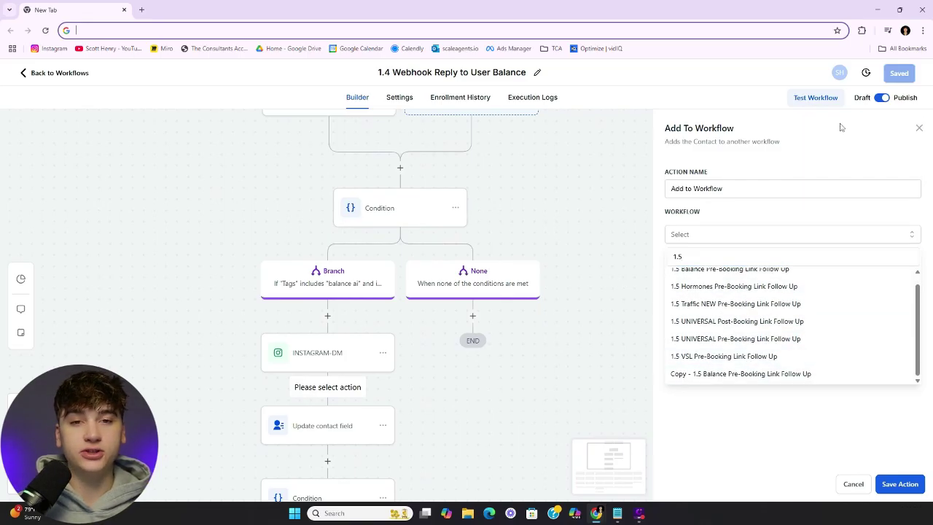
pyautogui.click(82, 72)
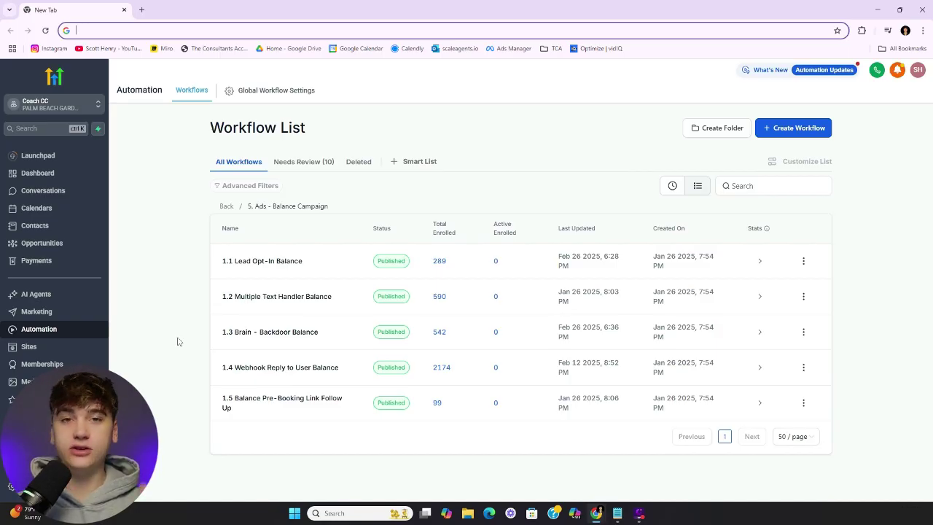
pyautogui.click(248, 405)
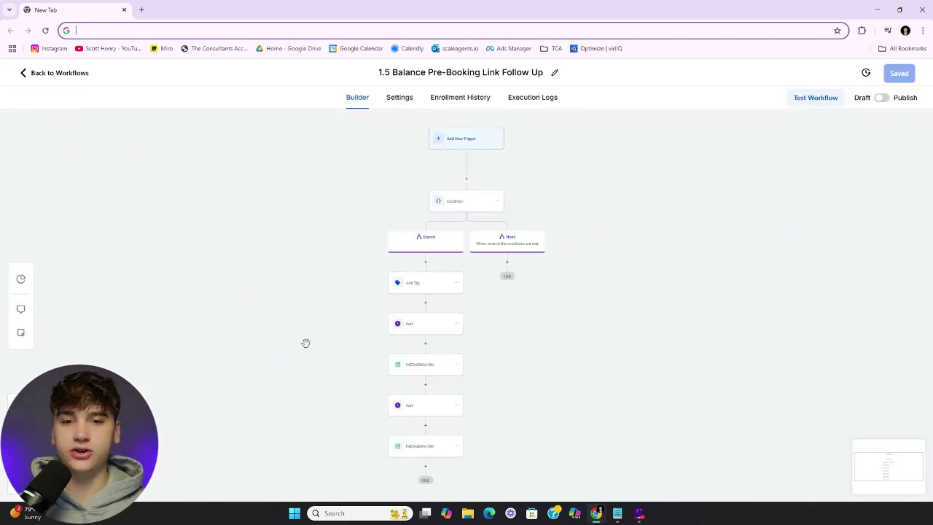
pyautogui.scroll(-3, 600, 371)
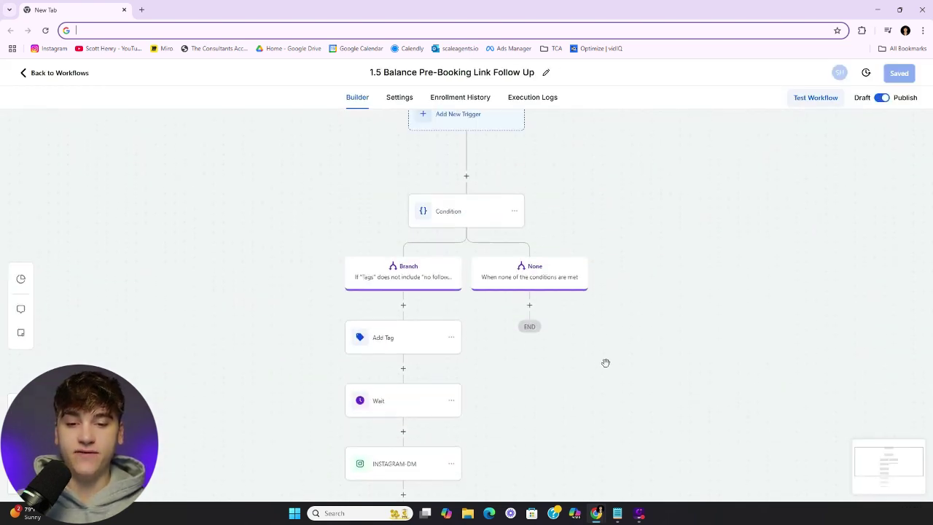
pyautogui.scroll(3, 612, 351)
pyautogui.scroll(-3, 621, 338)
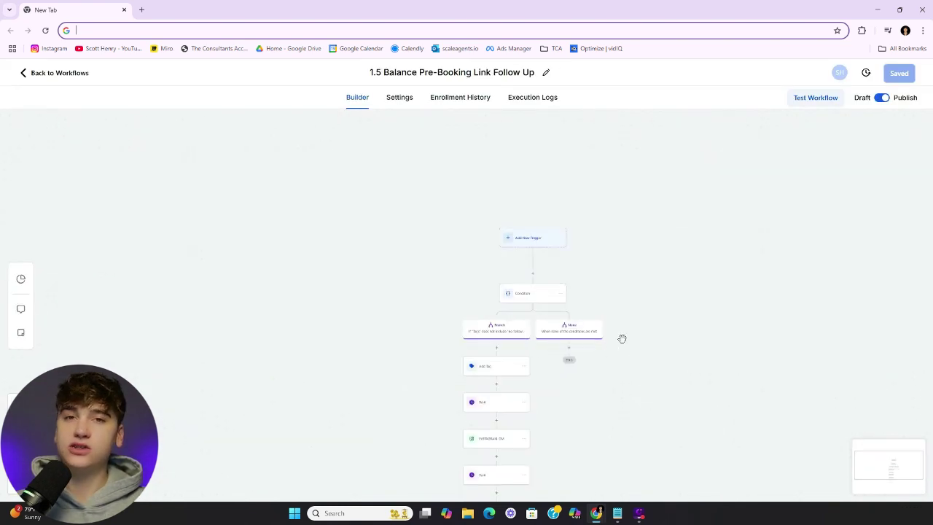
pyautogui.moveTo(648, 346); pyautogui.dragTo(604, 262)
pyautogui.scroll(2, 602, 274)
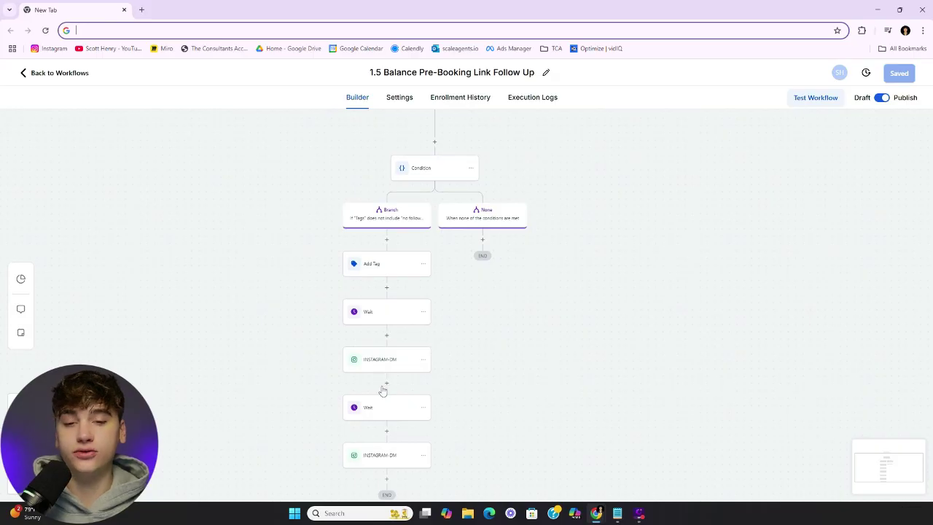
pyautogui.click(398, 360)
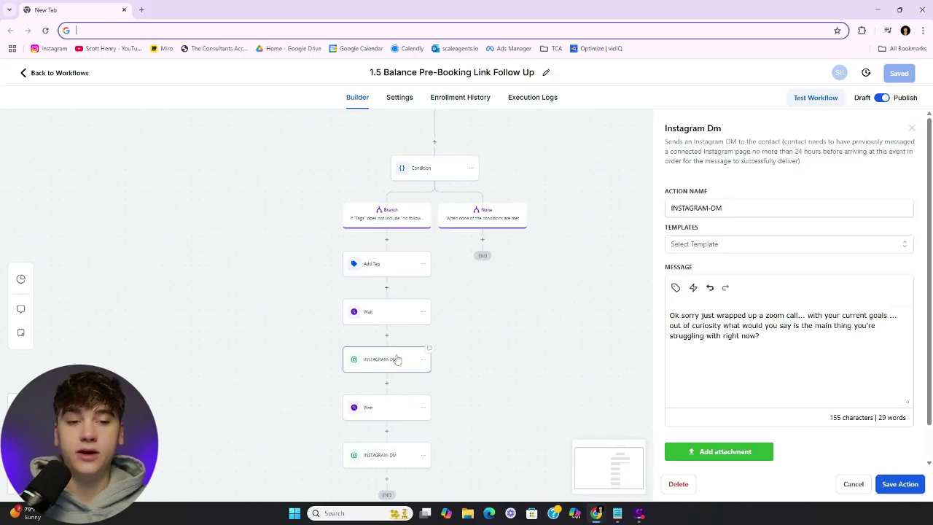
pyautogui.scroll(-1, 380, 320)
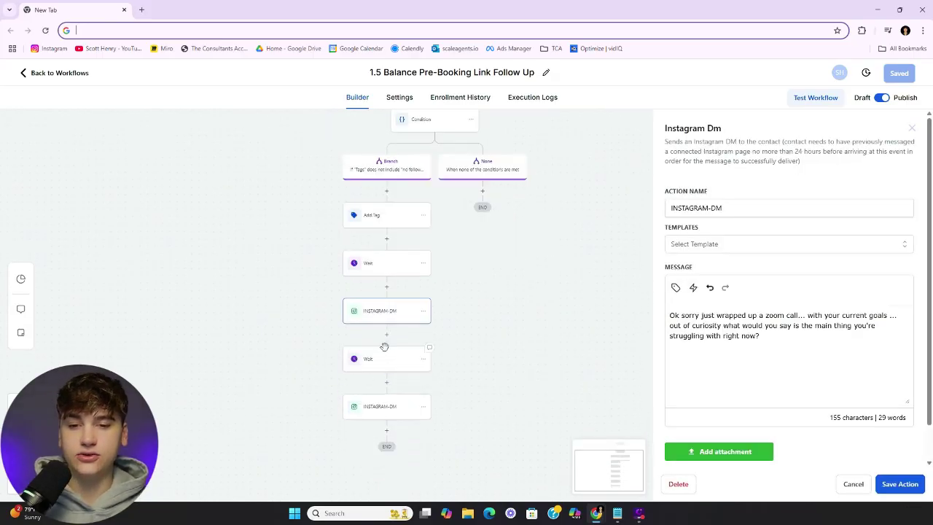
pyautogui.click(387, 383)
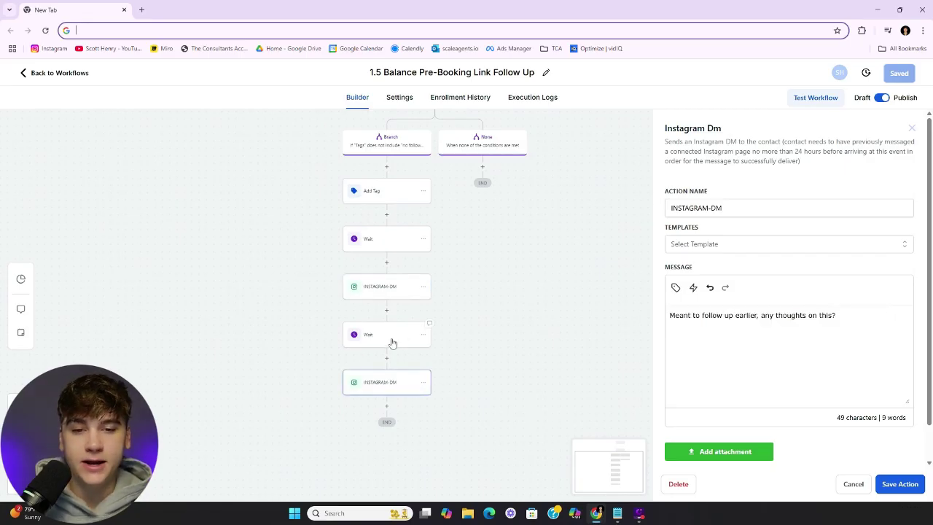
pyautogui.click(392, 292)
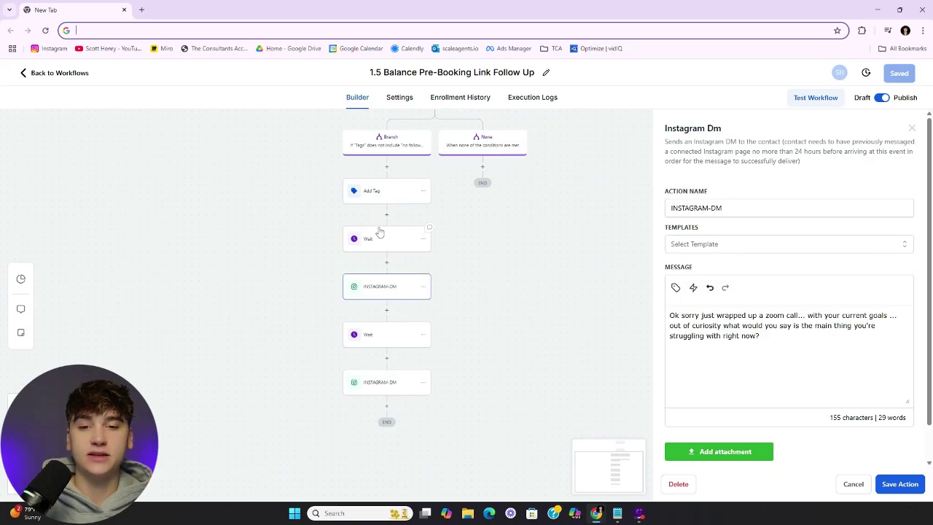
pyautogui.click(396, 192)
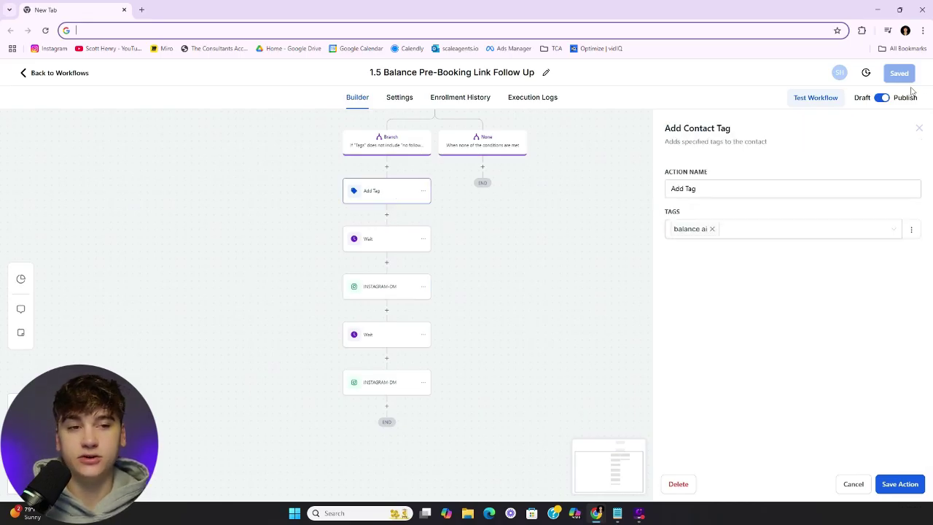
pyautogui.click(920, 129)
pyautogui.scroll(1, 592, 202)
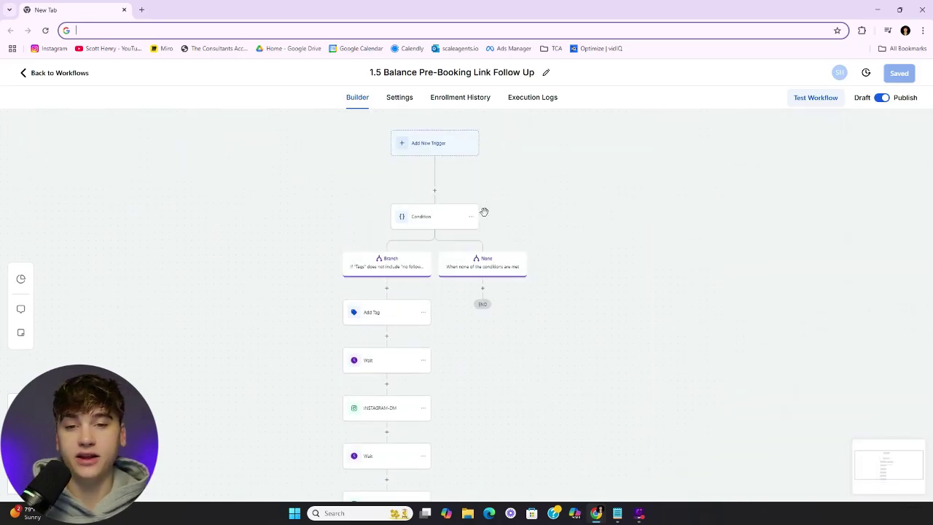
pyautogui.click(63, 74)
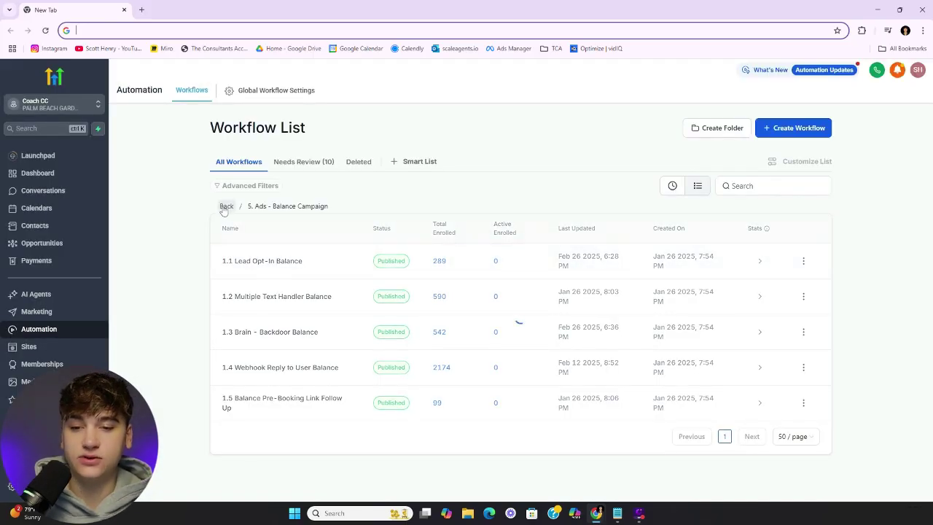
# Open the 1.5 UNIVERSAL Pre-Booking Link Follow Up workflow and inspect its Condition rules and updated contact field
pyautogui.click(225, 206)
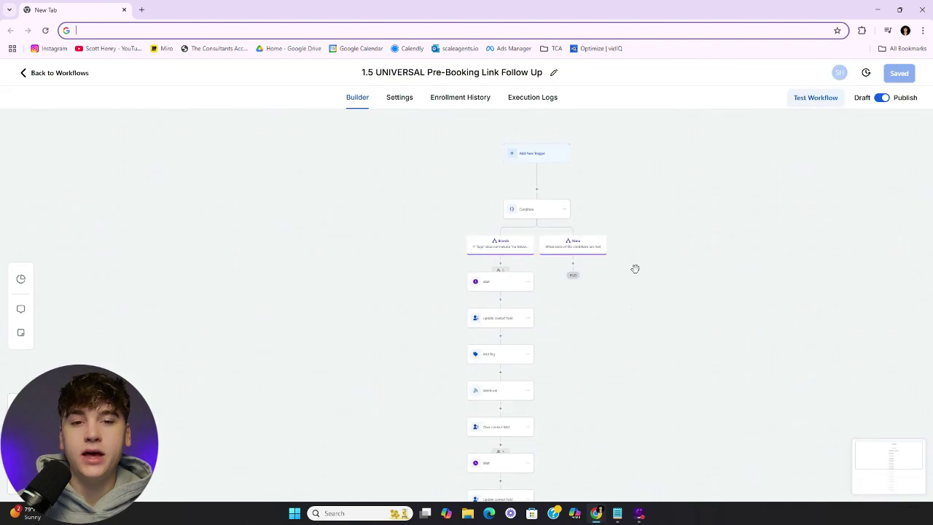
pyautogui.scroll(3, 604, 253)
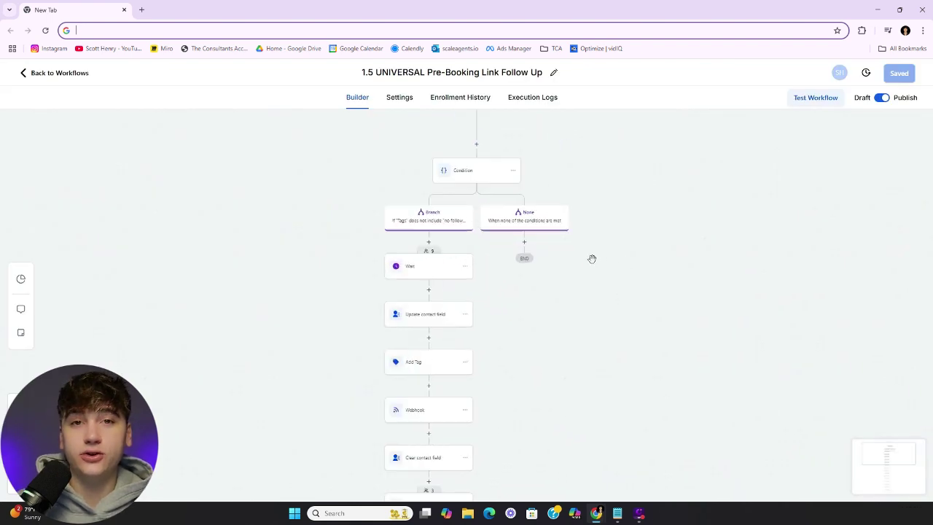
pyautogui.click(480, 172)
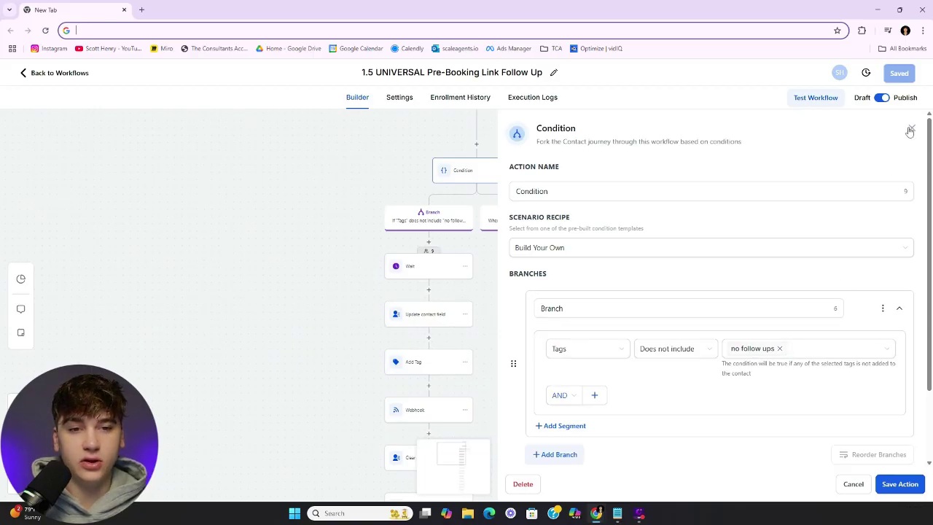
pyautogui.click(912, 129)
pyautogui.scroll(-1, 625, 301)
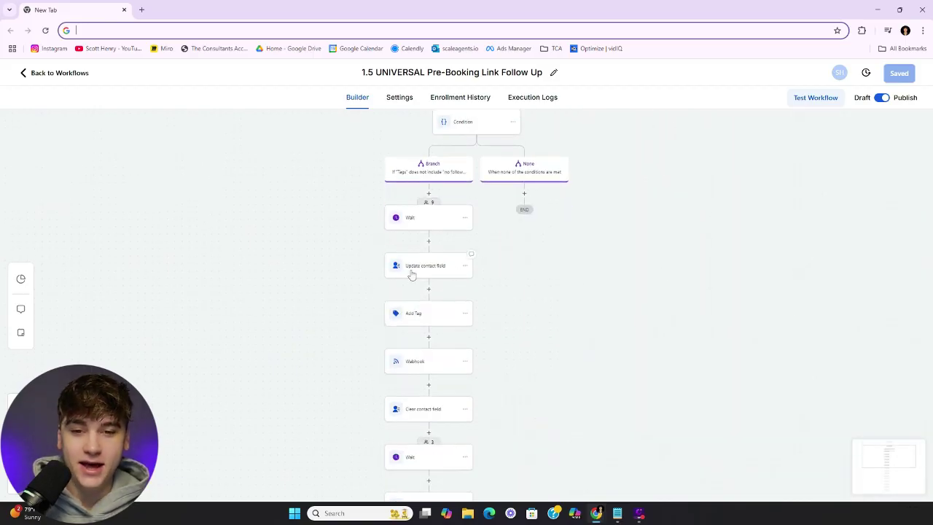
pyautogui.click(426, 268)
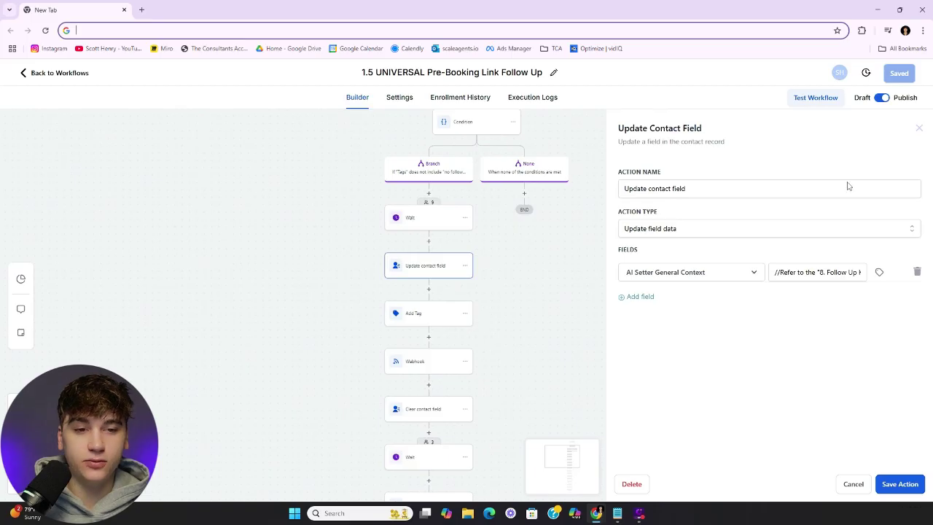
pyautogui.click(920, 129)
# Inspect the Add Tag step's tag and the first Webhook step's settings
pyautogui.scroll(-2, 511, 245)
pyautogui.scroll(1, 506, 254)
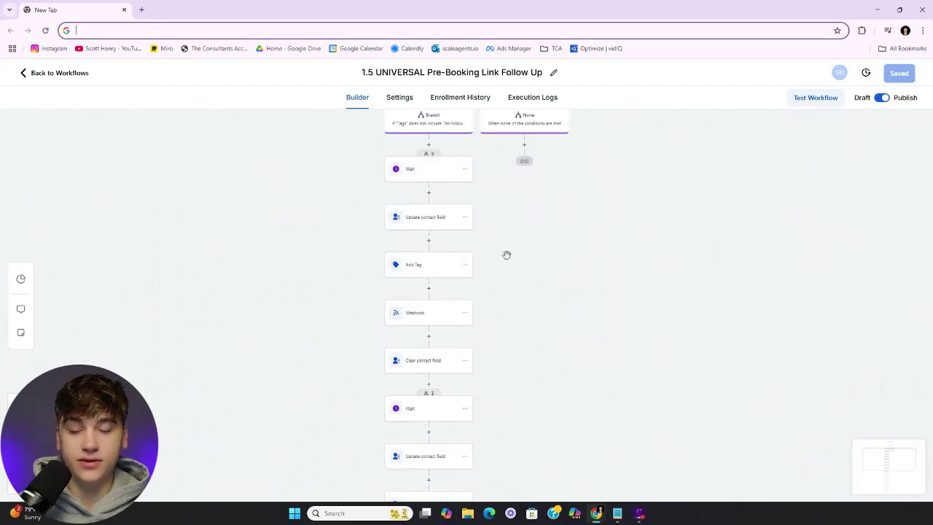
pyautogui.click(430, 271)
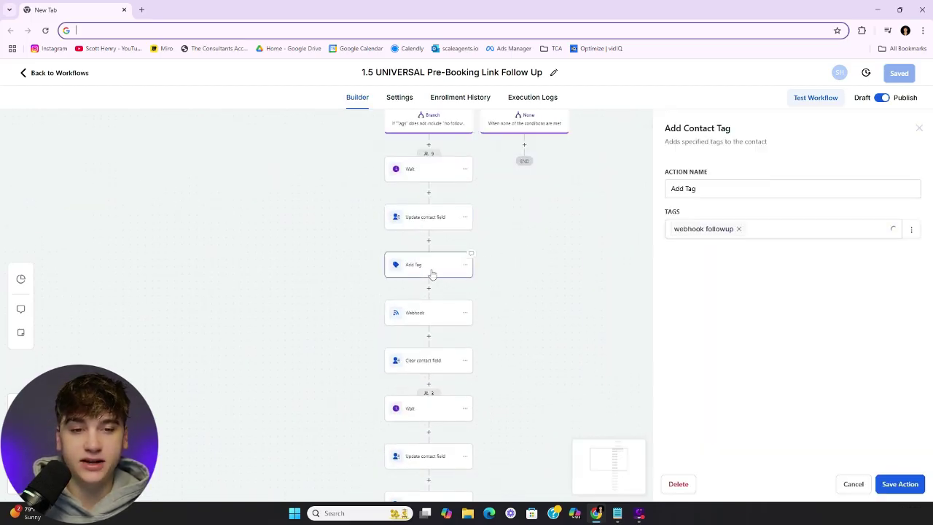
pyautogui.click(414, 315)
pyautogui.click(919, 128)
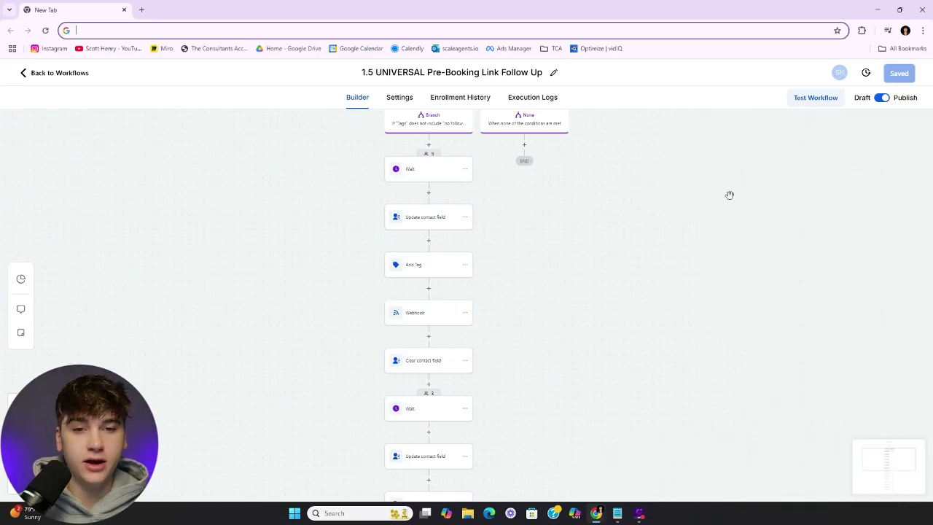
# Review the lower webhook's URL and custom data, then return to the workflow list
pyautogui.scroll(-2, 662, 245)
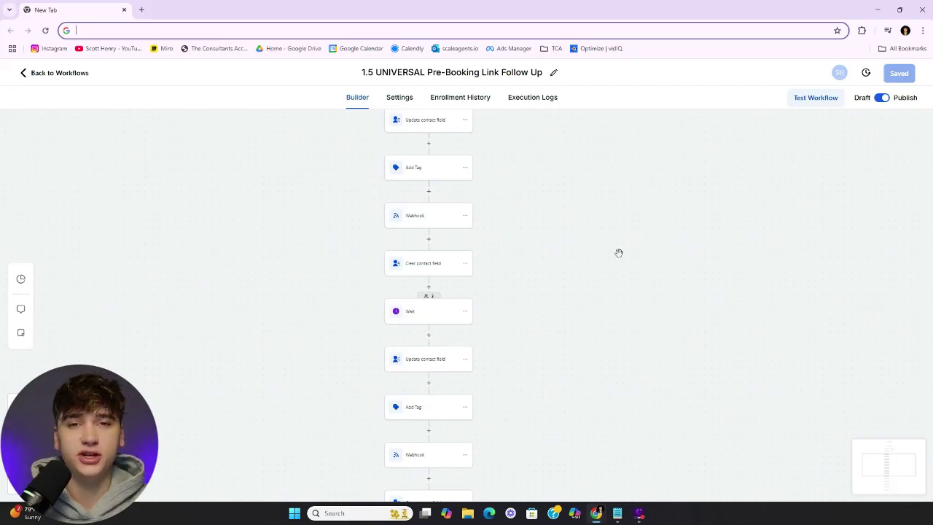
pyautogui.scroll(-1, 618, 255)
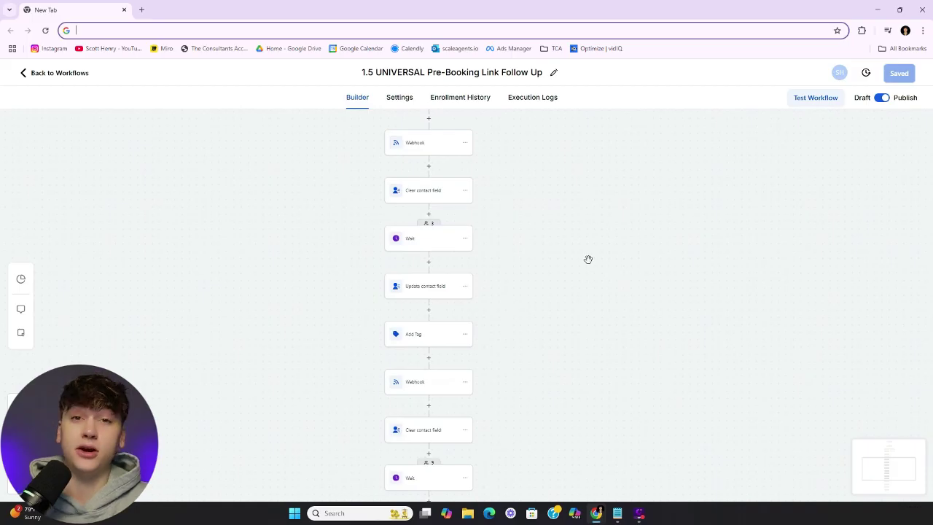
pyautogui.scroll(-4, 503, 241)
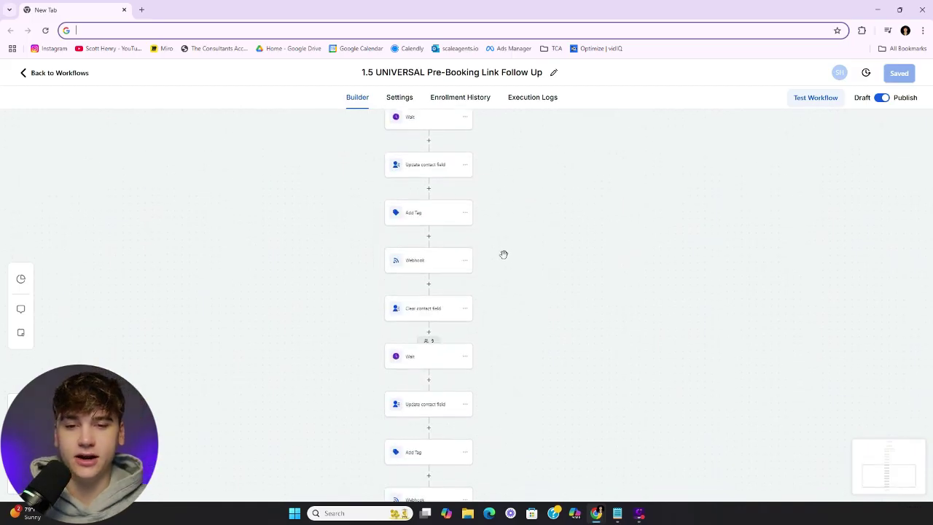
pyautogui.click(410, 365)
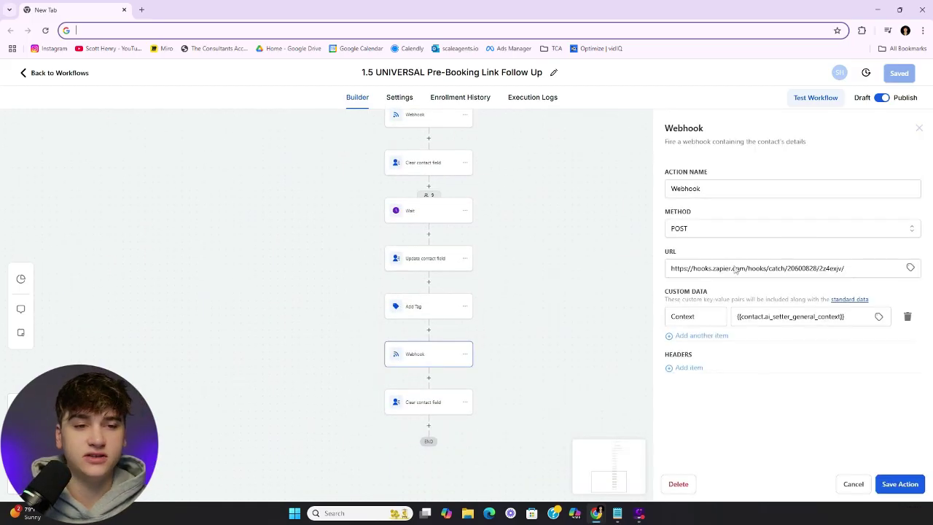
pyautogui.click(916, 131)
pyautogui.scroll(1, 638, 240)
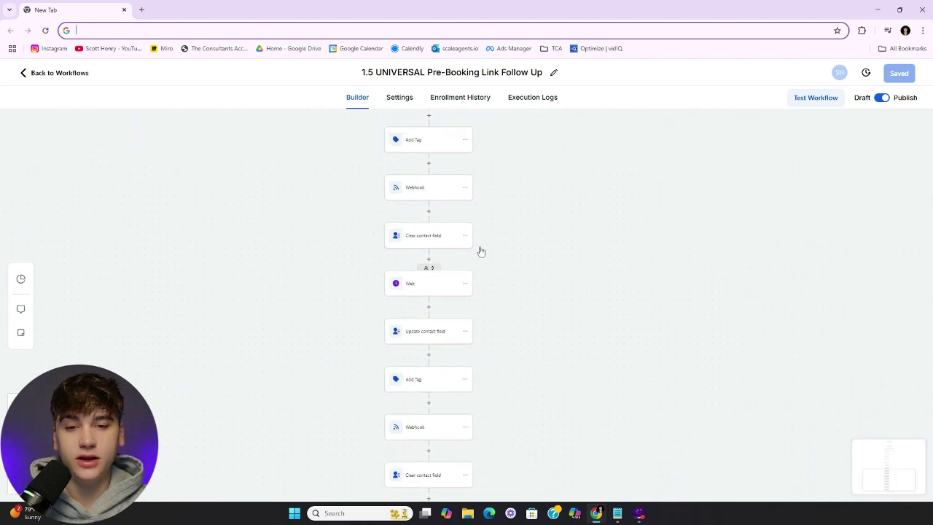
pyautogui.click(59, 73)
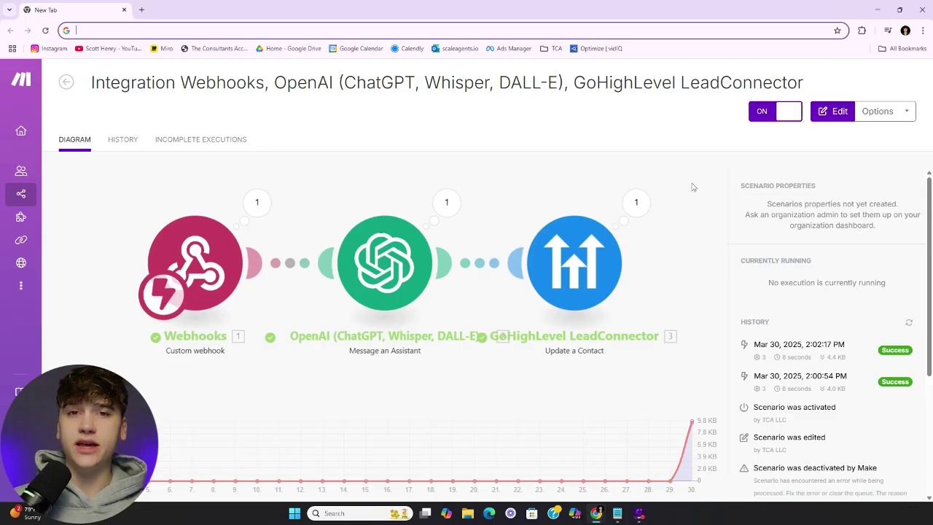
# Shift the canvas and add a module slot after GoHighLevel Update a Contact
pyautogui.moveTo(31, 211)
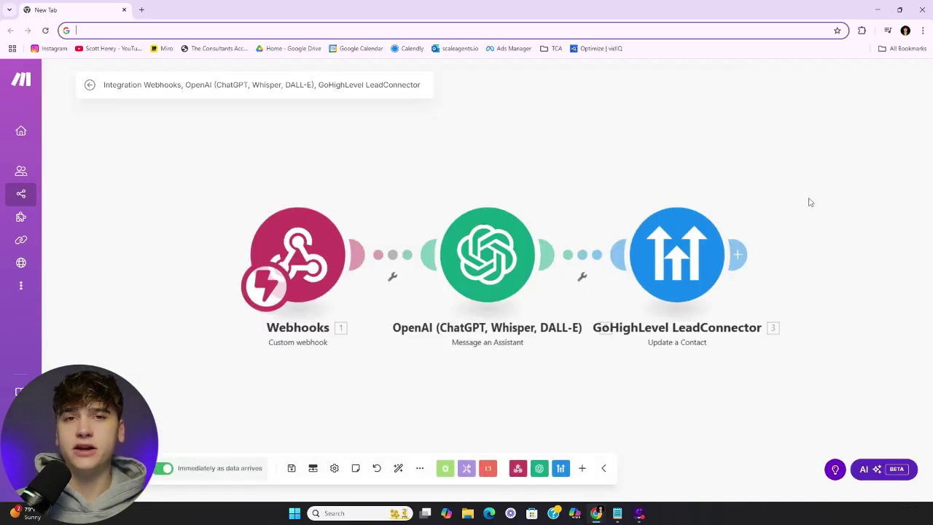
pyautogui.moveTo(810, 202); pyautogui.dragTo(575, 210)
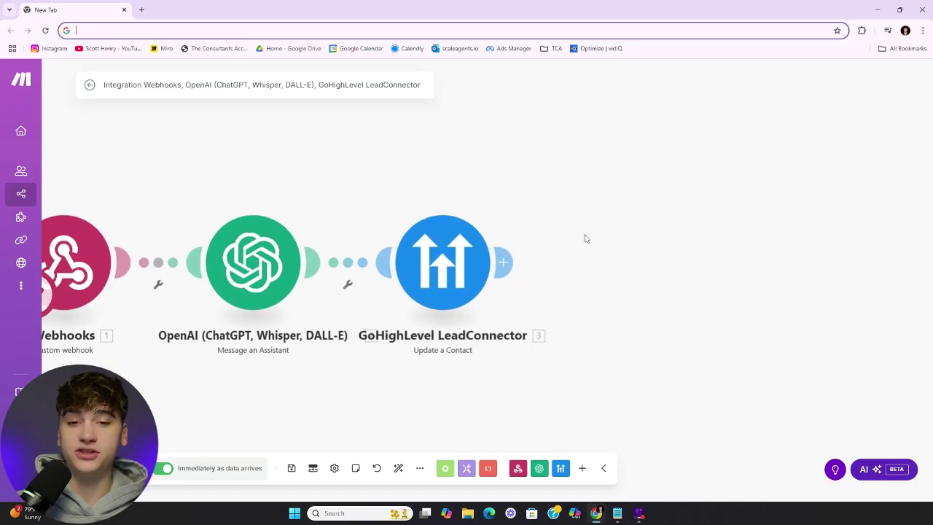
pyautogui.click(506, 263)
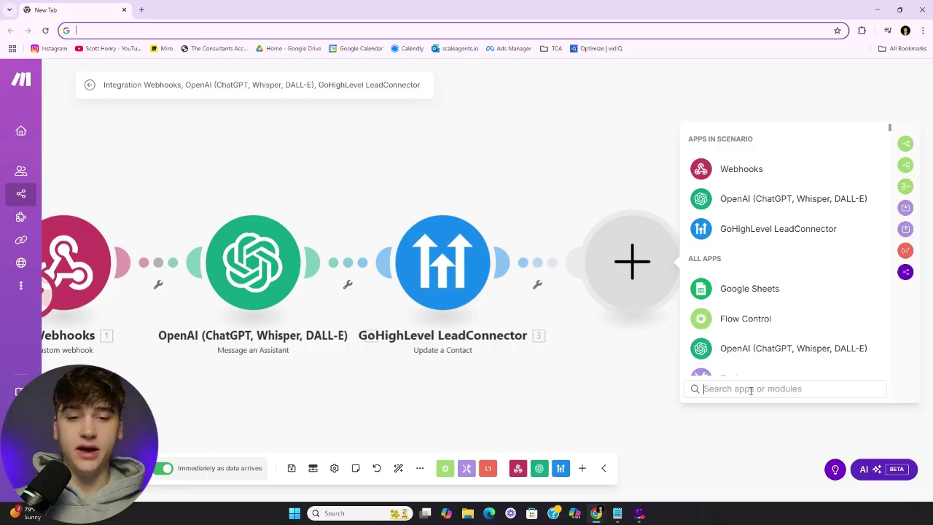
# Search the app picker for 'insta', then for 'sms'
pyautogui.click(751, 389)
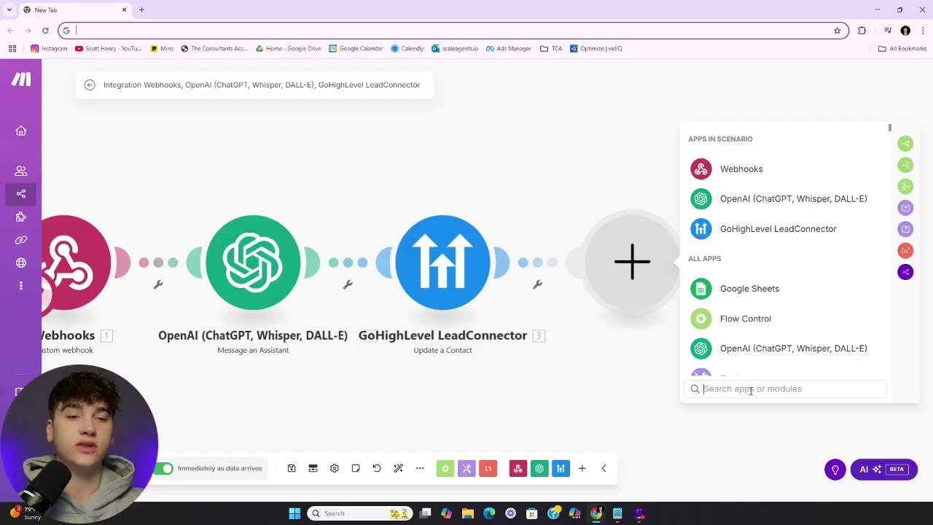
pyautogui.write('insta')
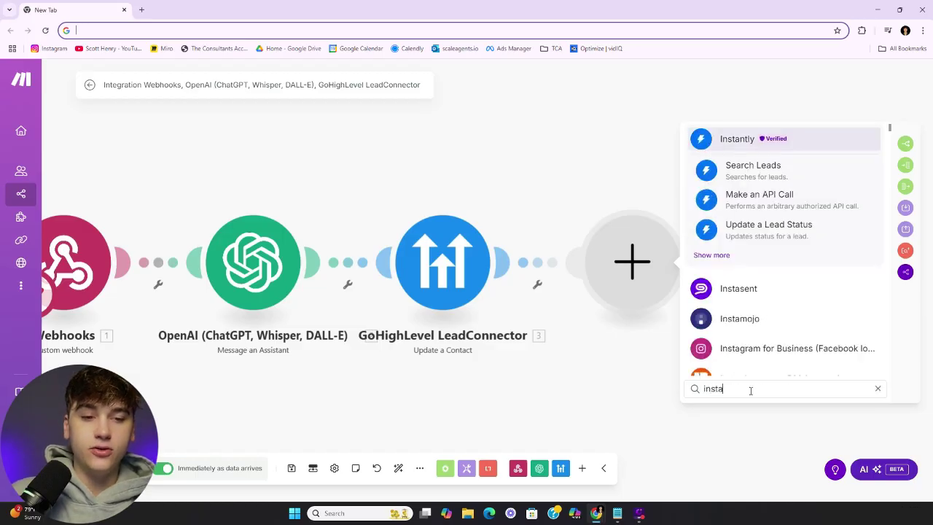
pyautogui.scroll(-1, 761, 348)
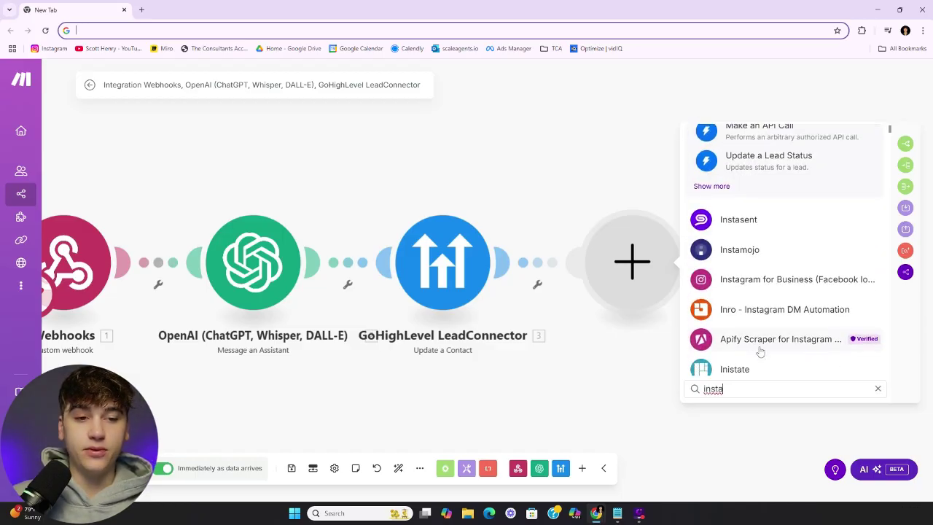
pyautogui.press('BackSpace')
pyautogui.press('BackSpace')
pyautogui.press('BackSpace')
pyautogui.press('BackSpace')
pyautogui.press('BackSpace')
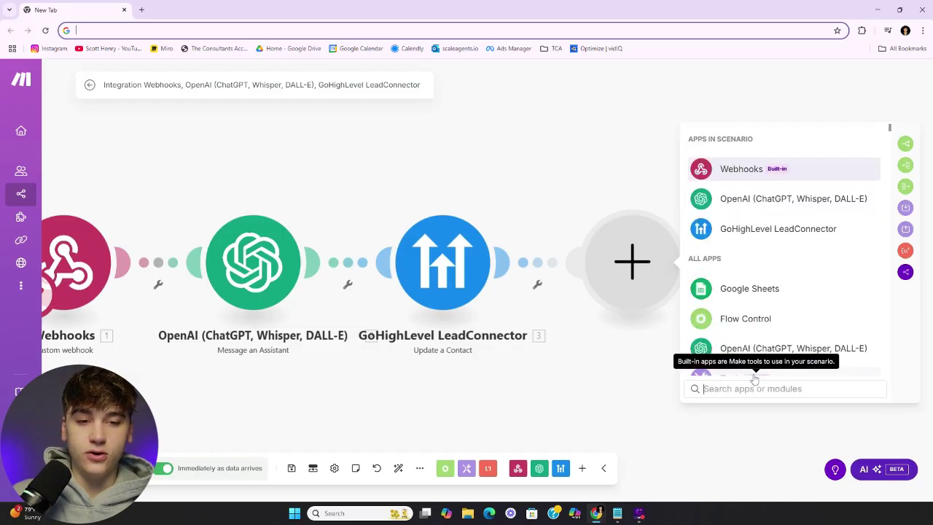
pyautogui.write('sms')
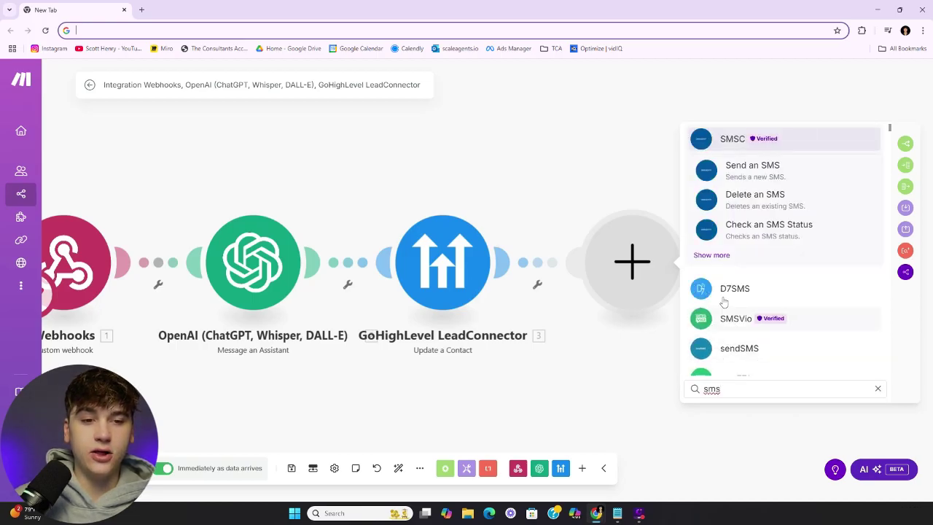
# Discard the empty module and view the Miro appointment-setting flowchart
pyautogui.click(603, 164)
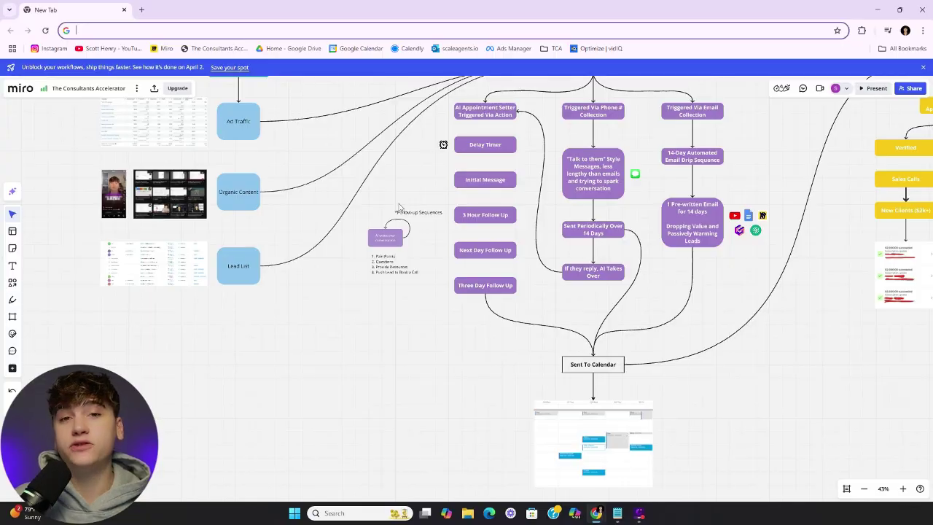
pyautogui.scroll(3, 399, 208)
pyautogui.hscroll(-4, 399, 208)
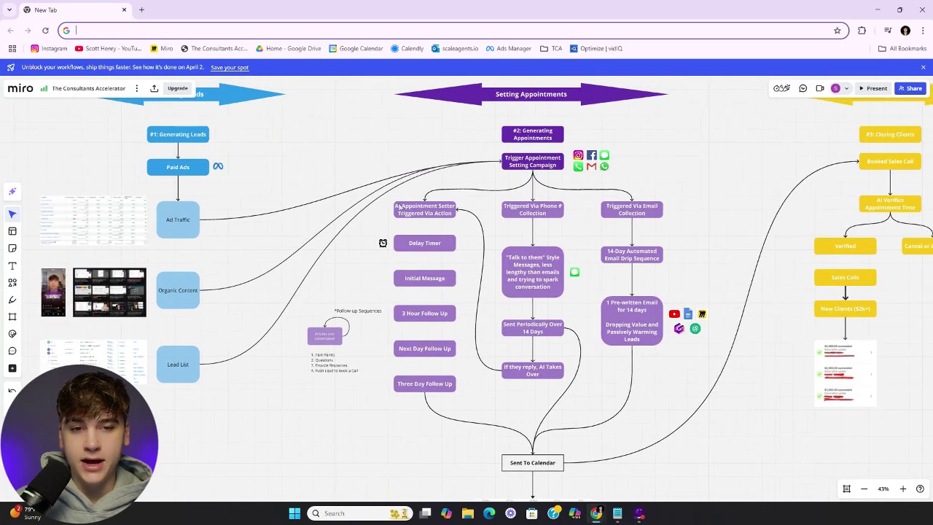
pyautogui.hscroll(1, 398, 208)
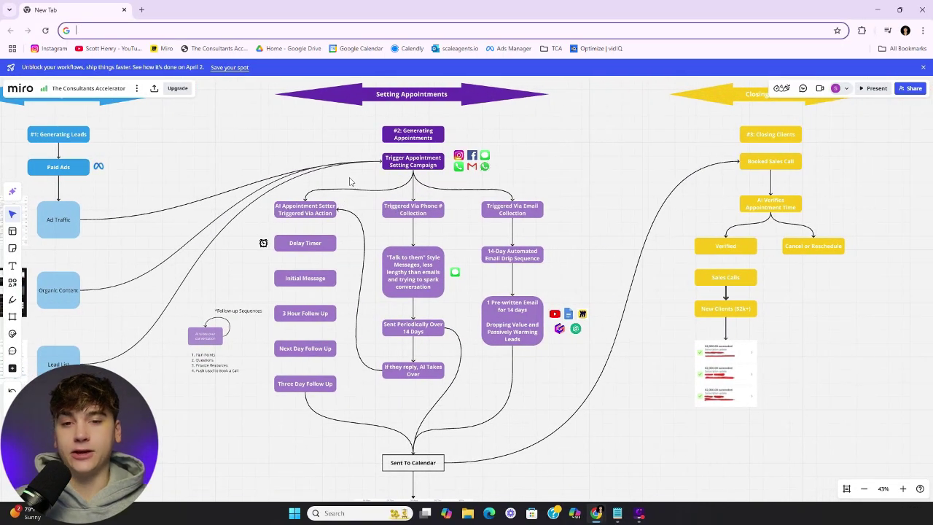